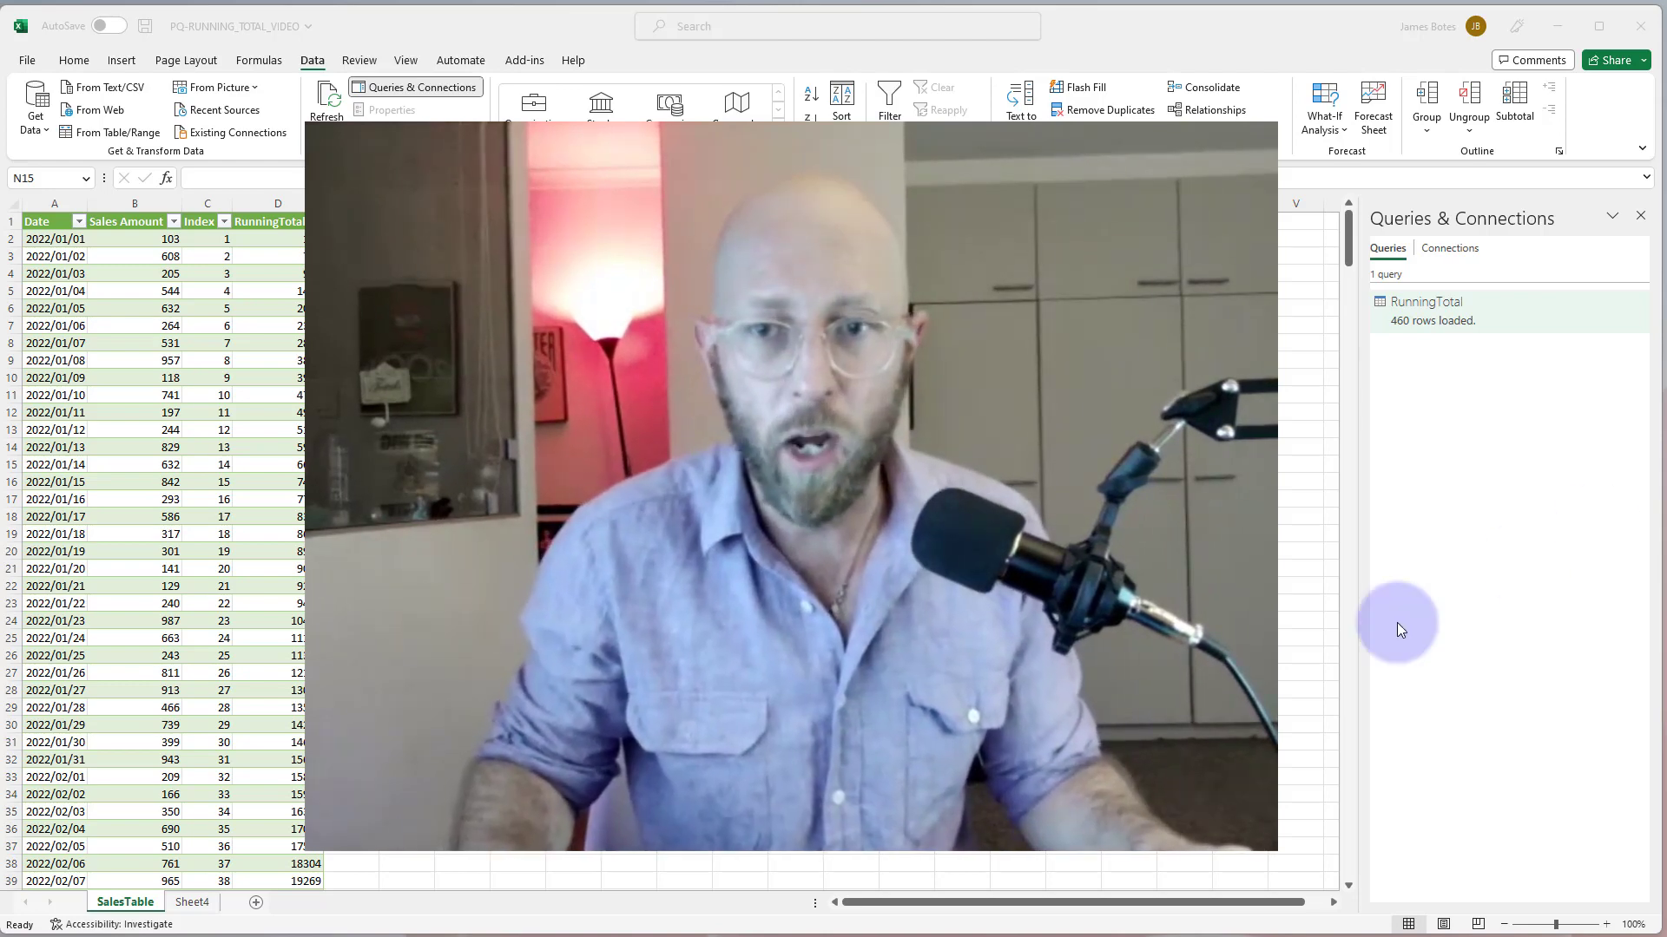
Step: Compare January dates and sales on Sheet4 with the January RunningTotal values D2:D24
{"action": "left_click", "coordinate": [192, 902]}
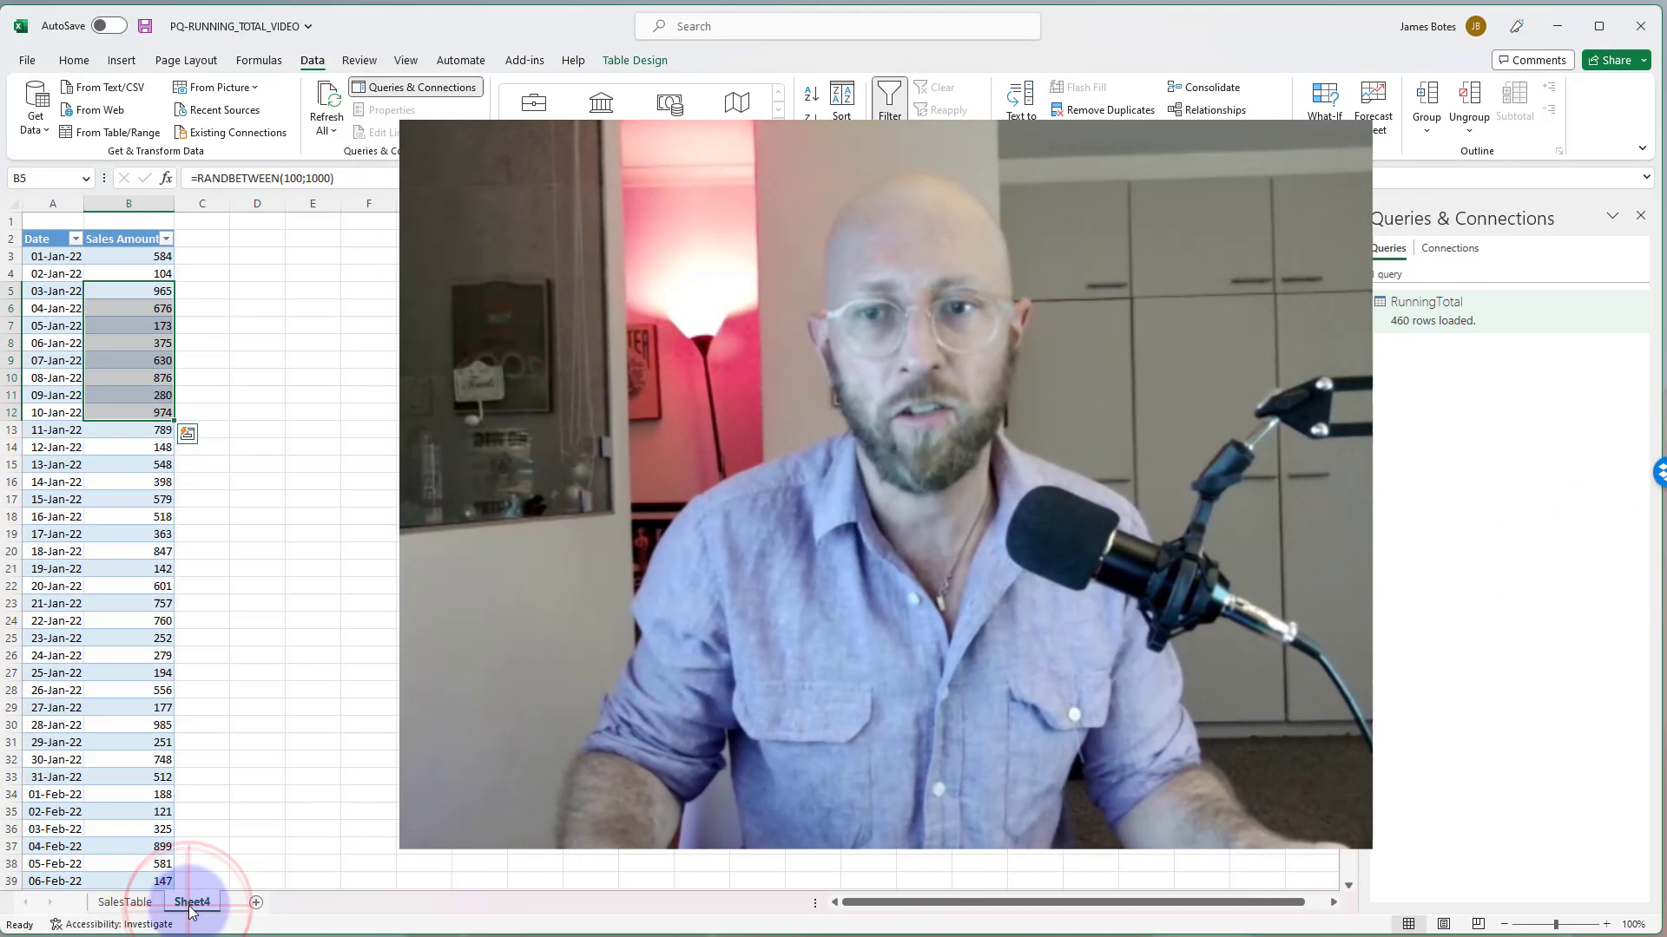
{"action": "left_click", "coordinate": [340, 369]}
{"action": "left_click_drag", "start_coordinate": [56, 273], "coordinate": [56, 621]}
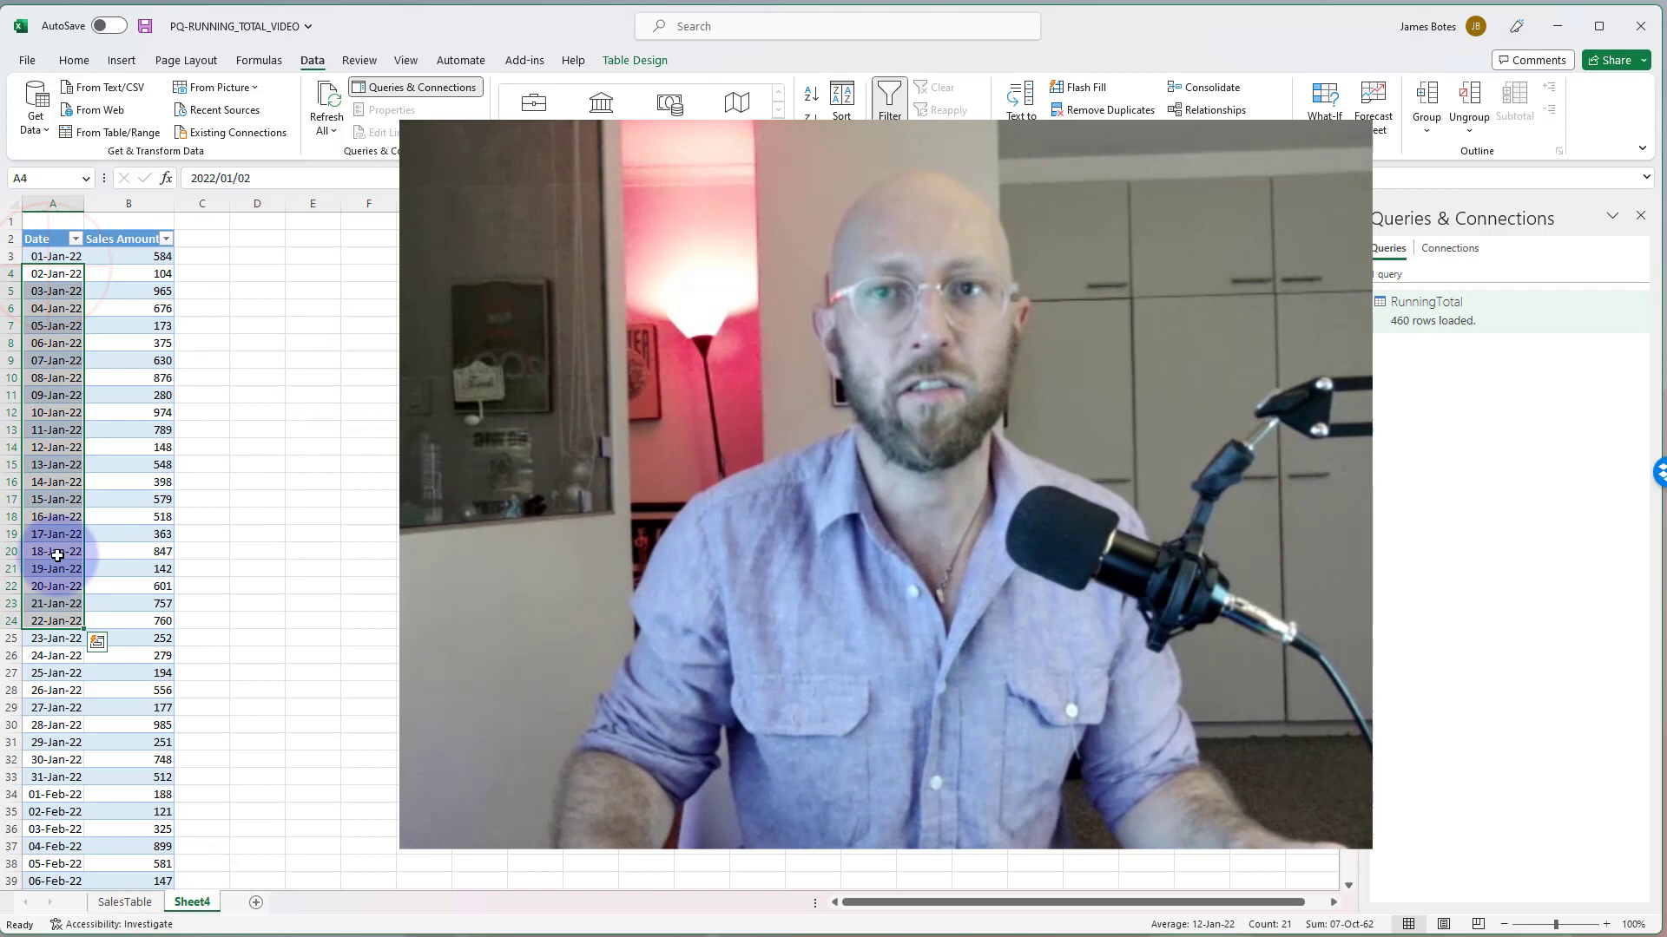
{"action": "left_click_drag", "start_coordinate": [139, 326], "coordinate": [139, 465]}
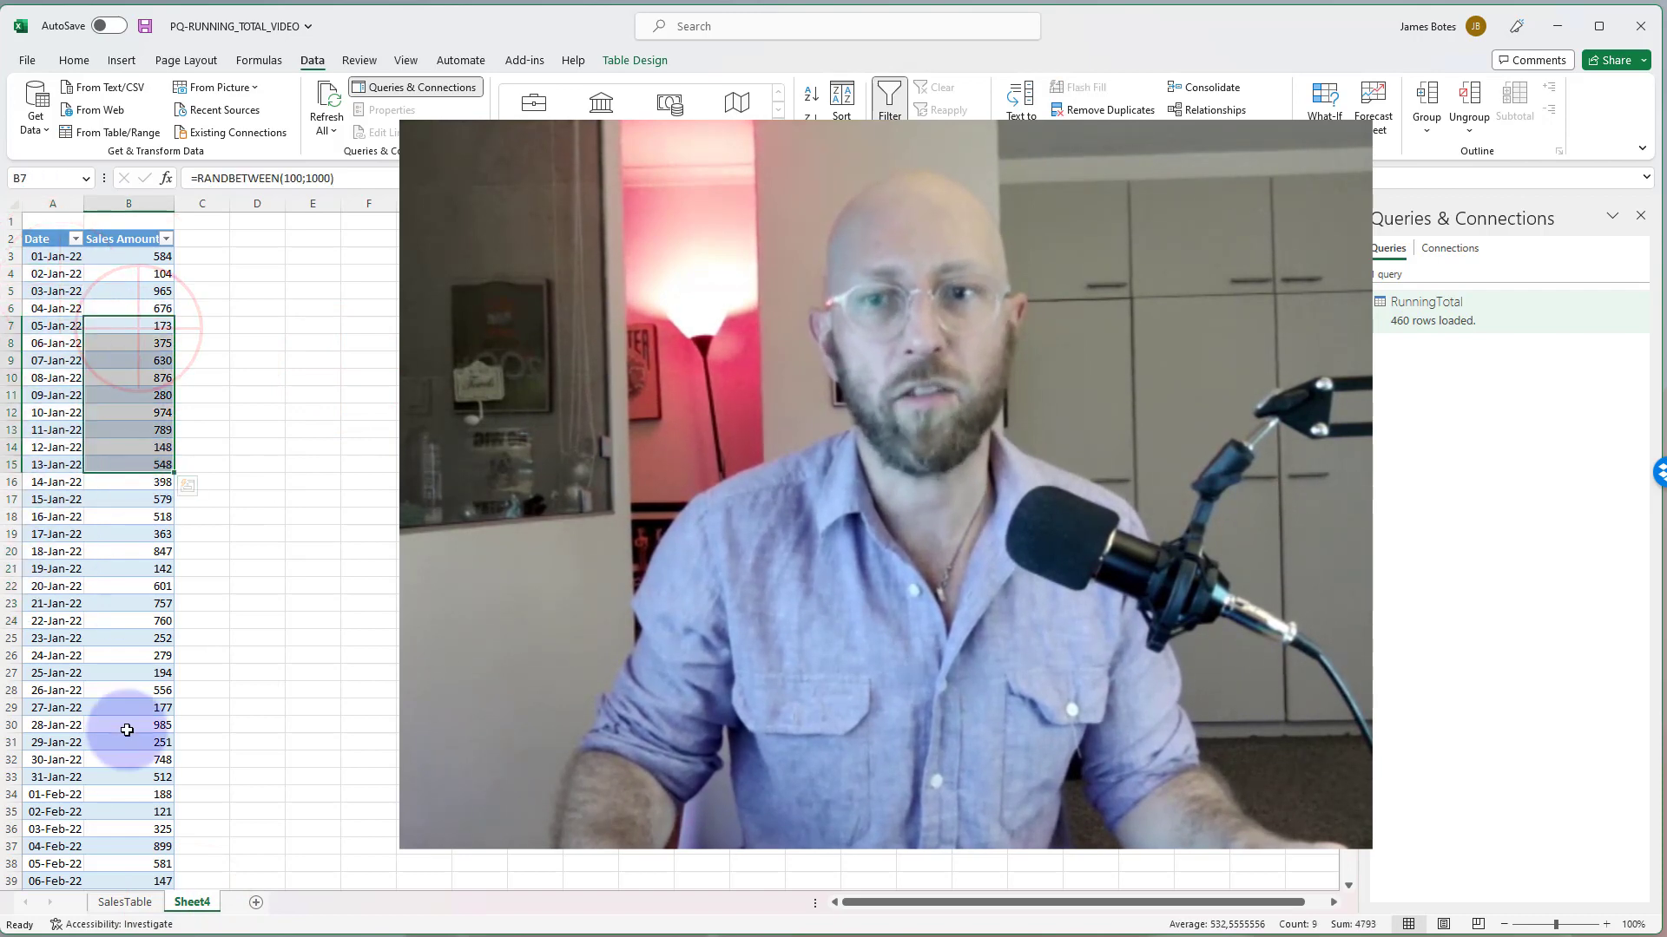
{"action": "left_click", "coordinate": [131, 902]}
{"action": "left_click", "coordinate": [364, 415]}
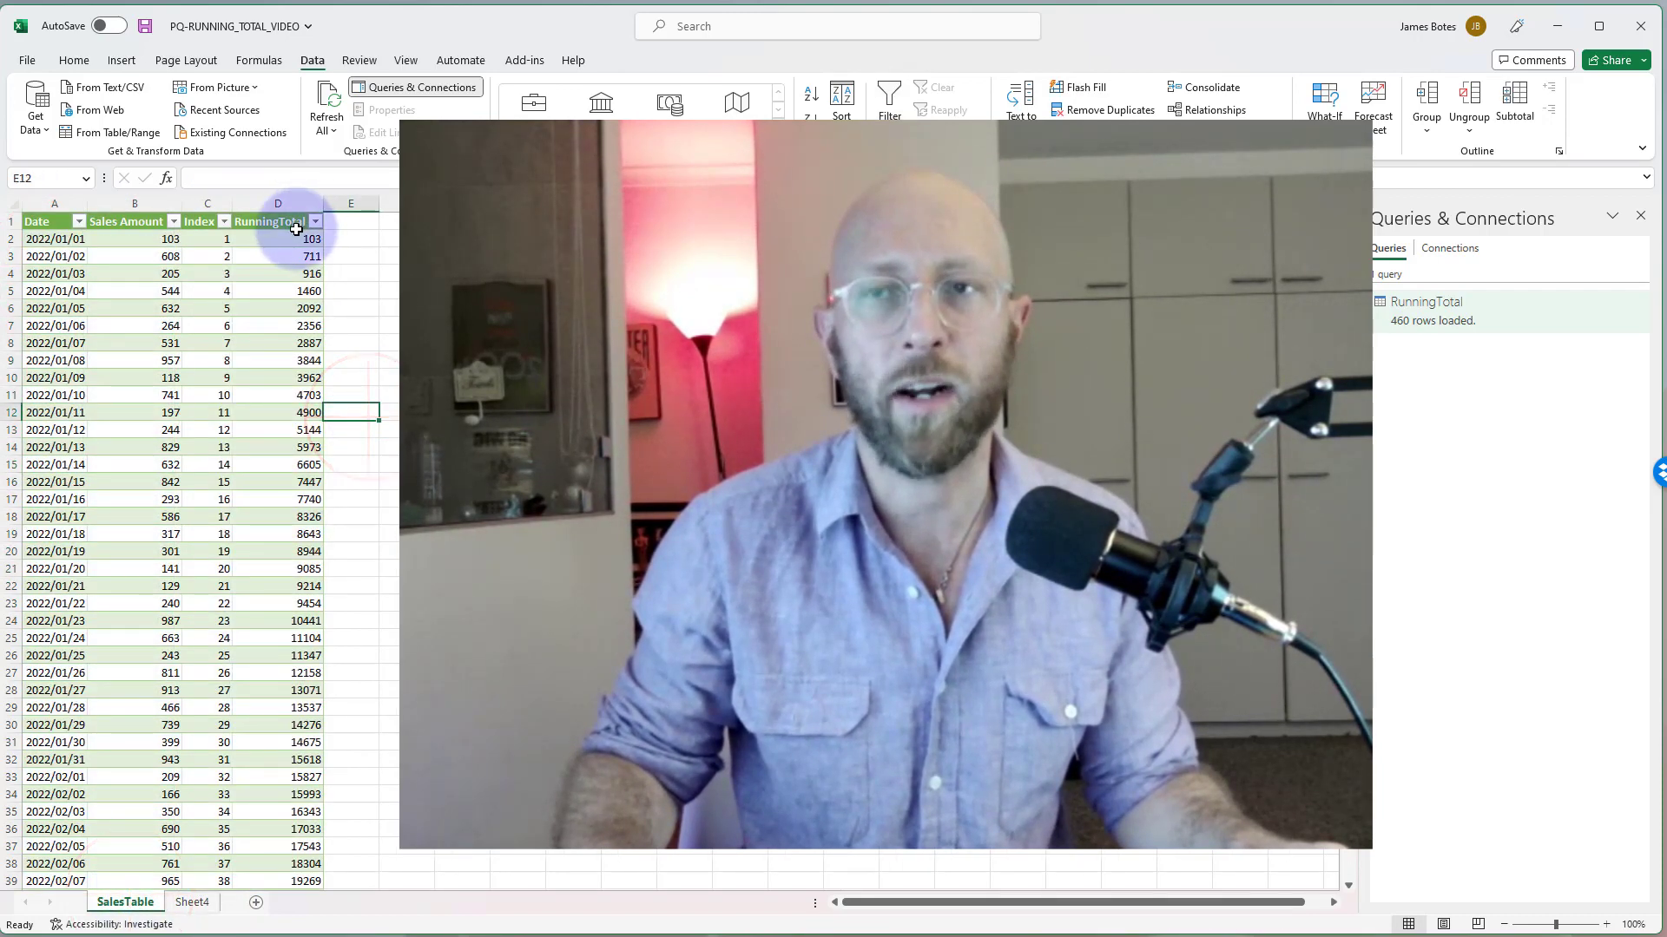
{"action": "left_click_drag", "start_coordinate": [296, 230], "coordinate": [277, 621]}
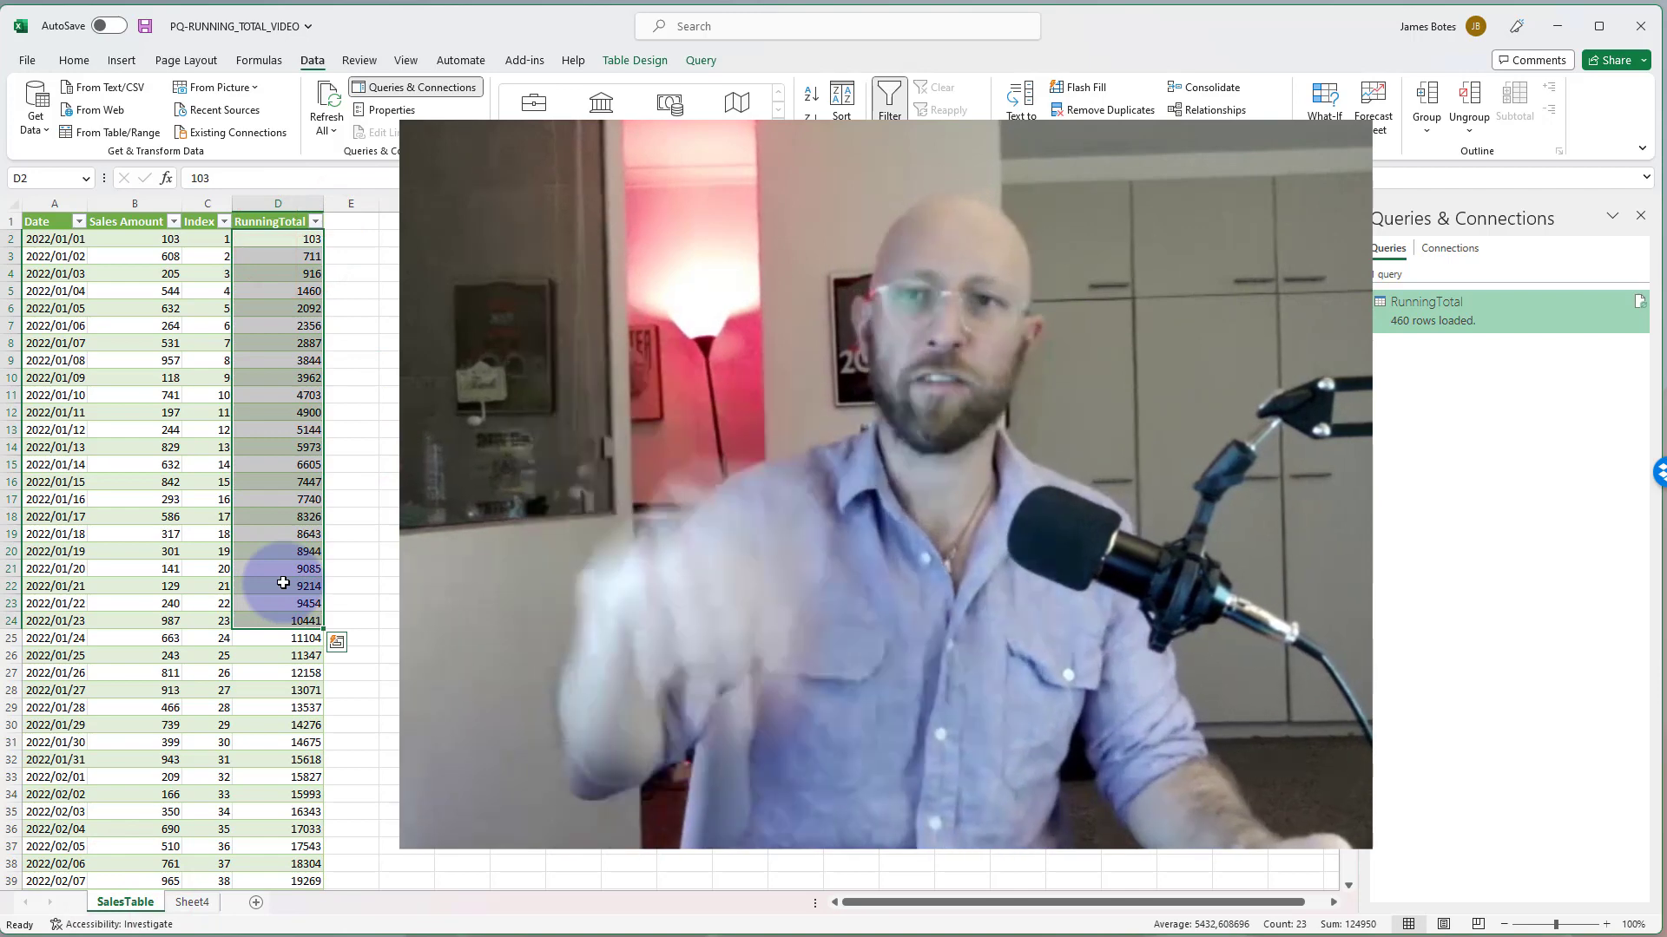
Step: Check January sales and February sales B33:B44 against February's running totals D33:D44
{"action": "left_click", "coordinate": [135, 236]}
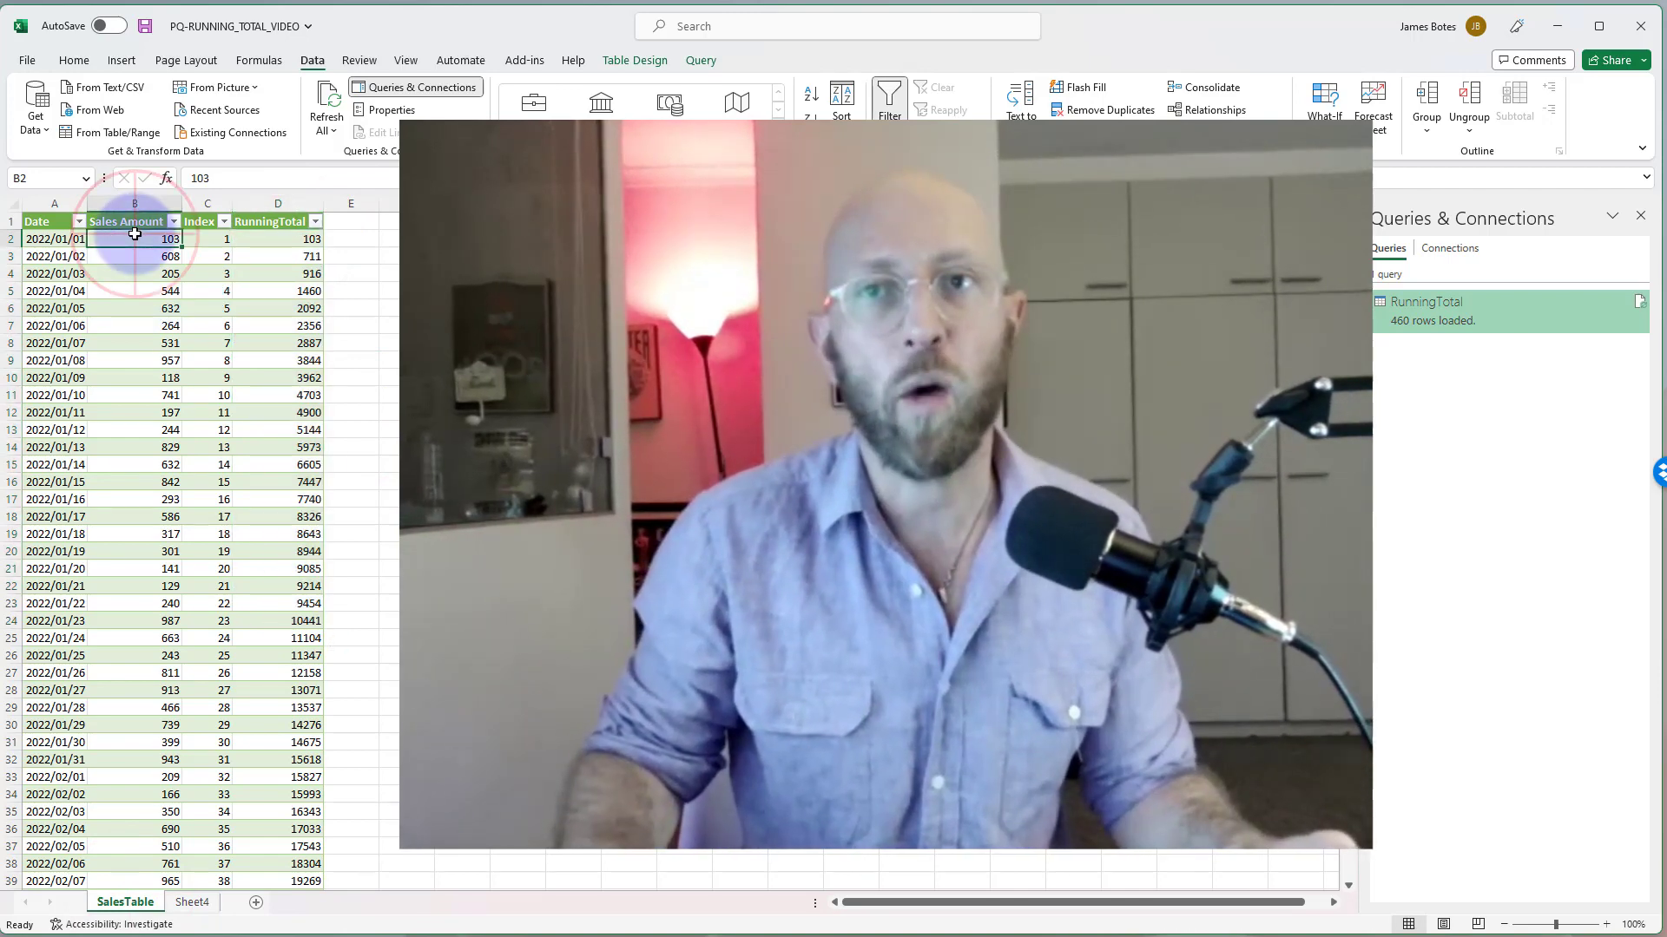
{"action": "left_click_drag", "start_coordinate": [135, 234], "coordinate": [136, 757]}
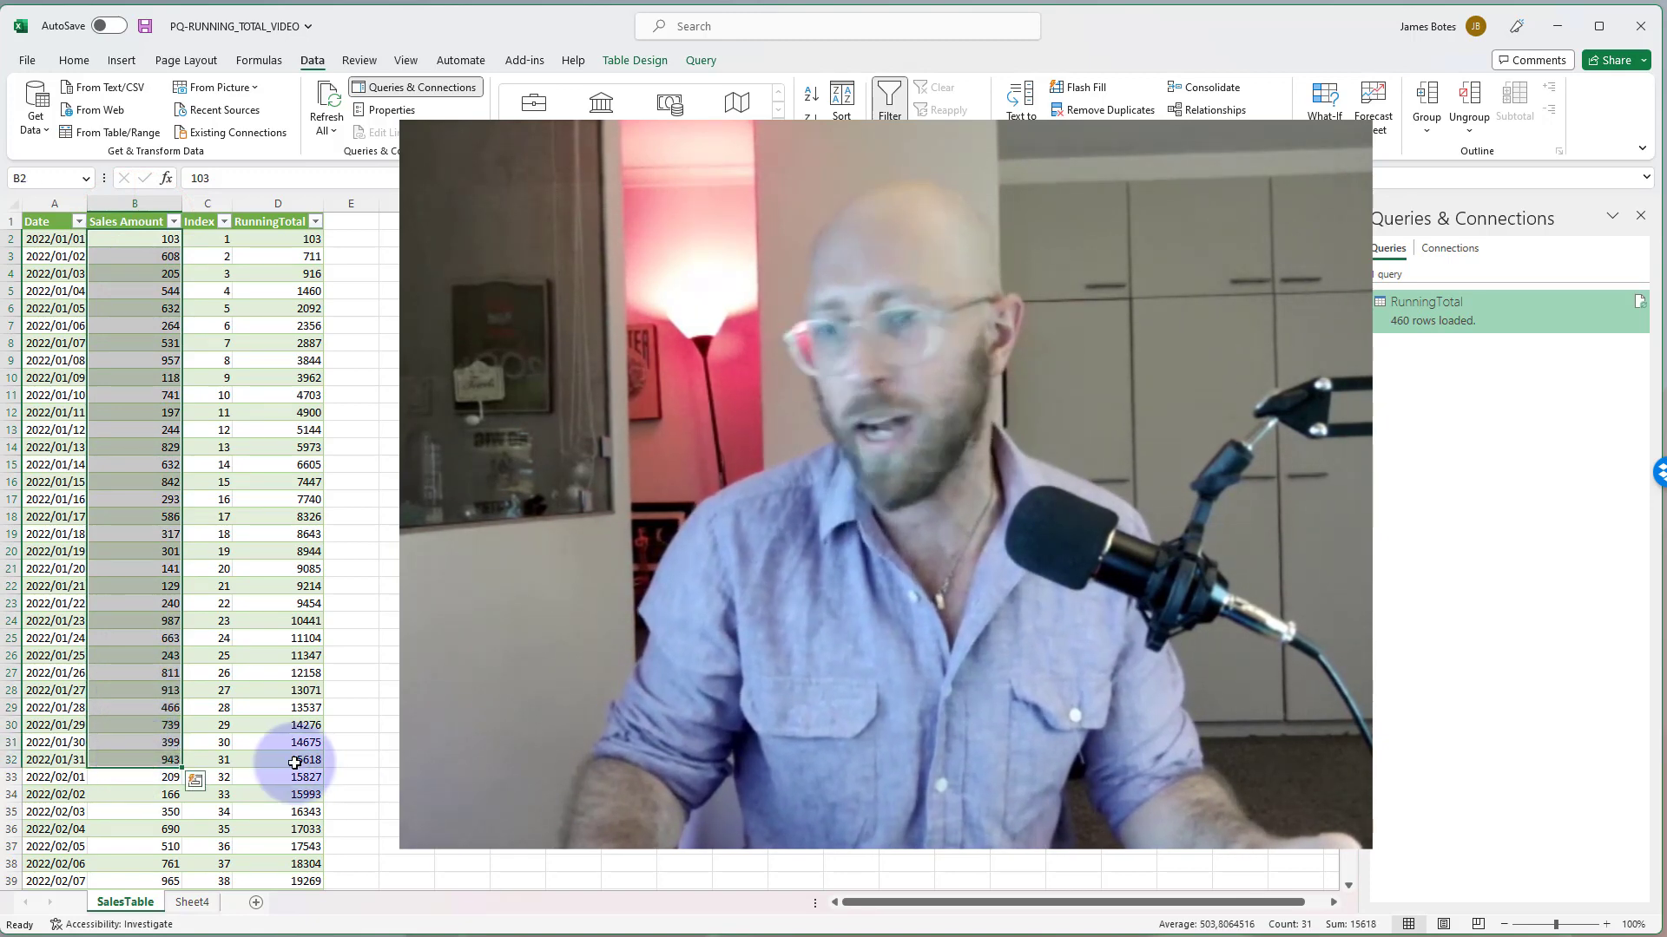
{"action": "scroll", "coordinate": [295, 762], "scroll_direction": "down", "scroll_amount": 4}
{"action": "left_click", "coordinate": [142, 573]}
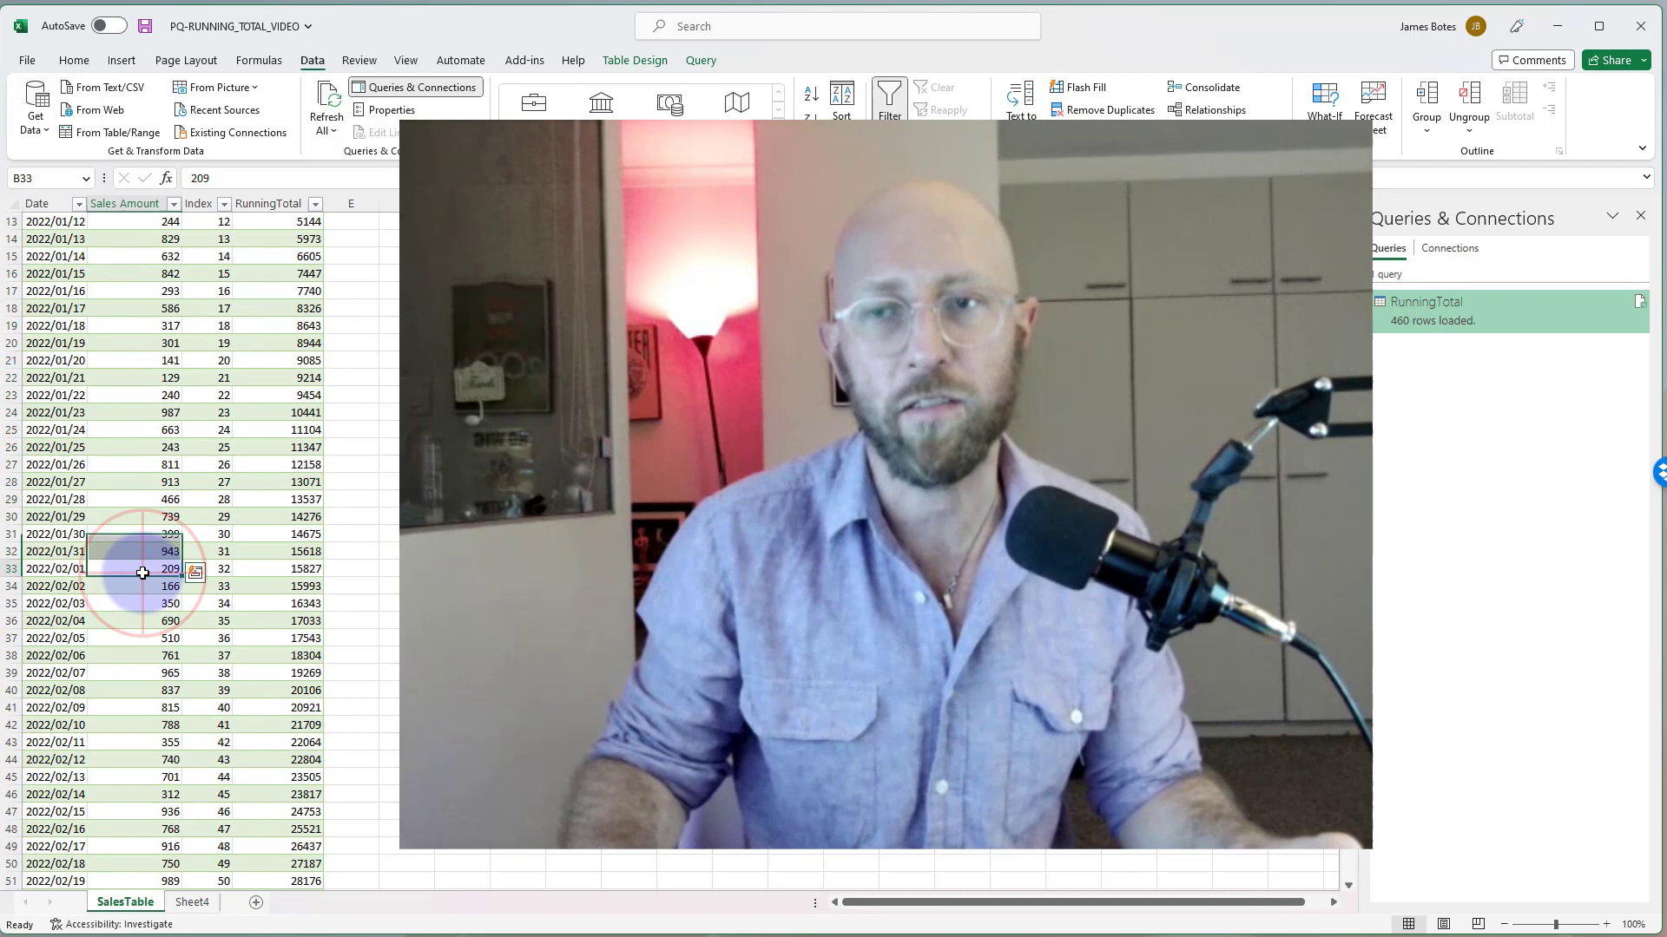
{"action": "left_click_drag", "start_coordinate": [142, 573], "coordinate": [156, 744]}
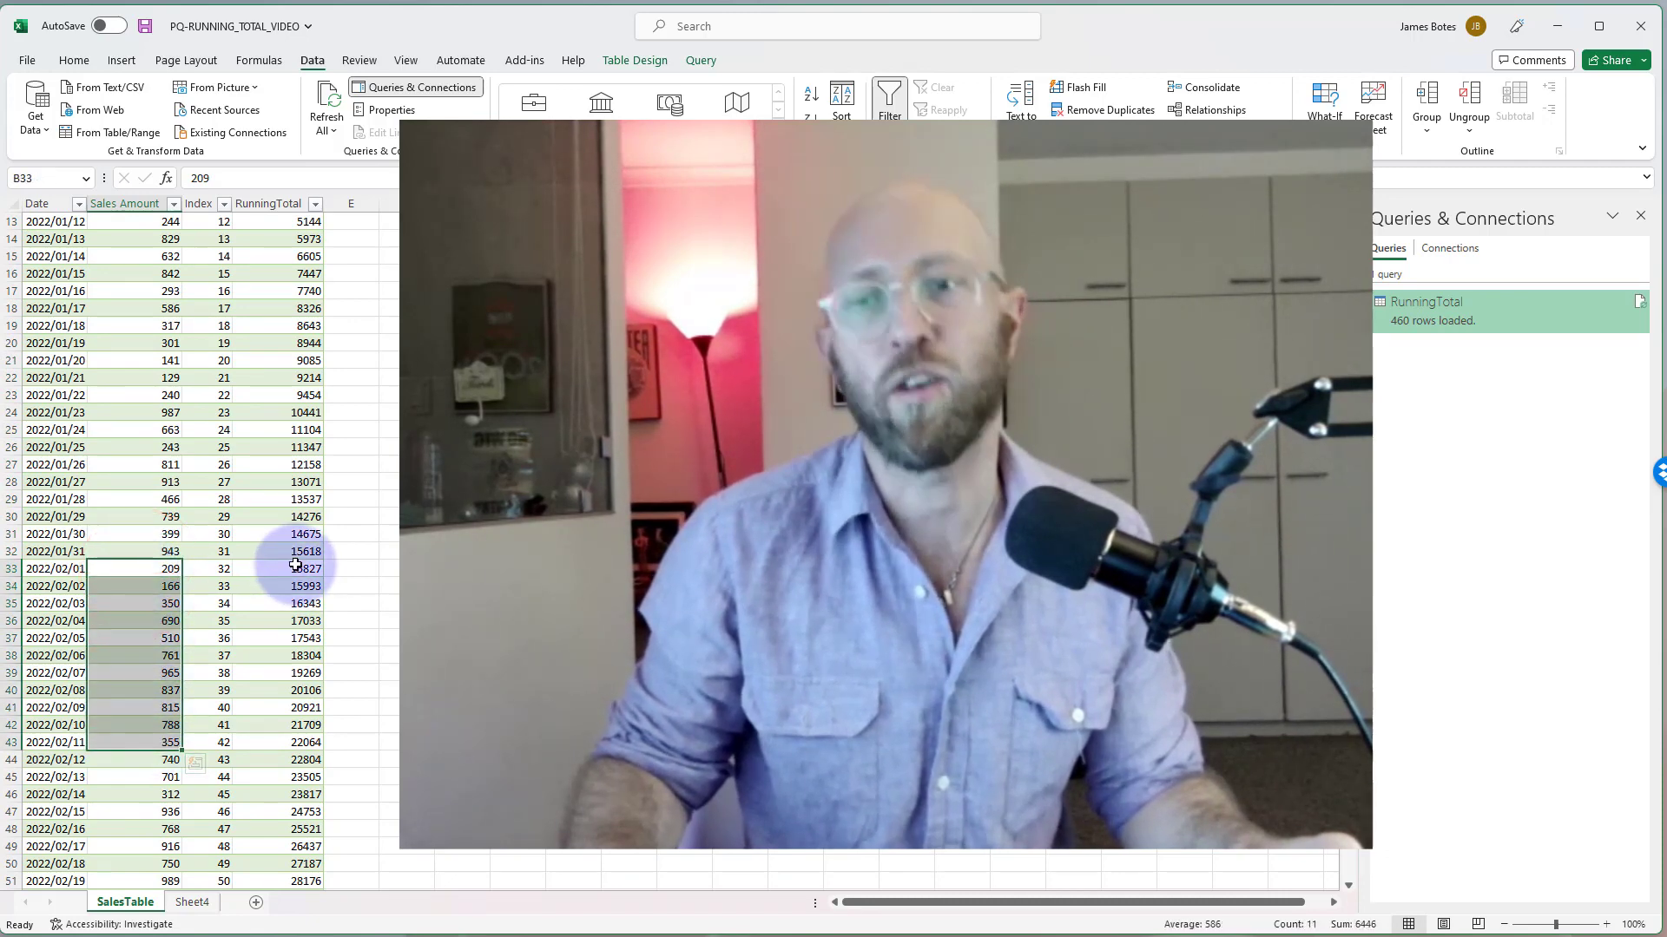
{"action": "left_click_drag", "start_coordinate": [295, 566], "coordinate": [279, 762]}
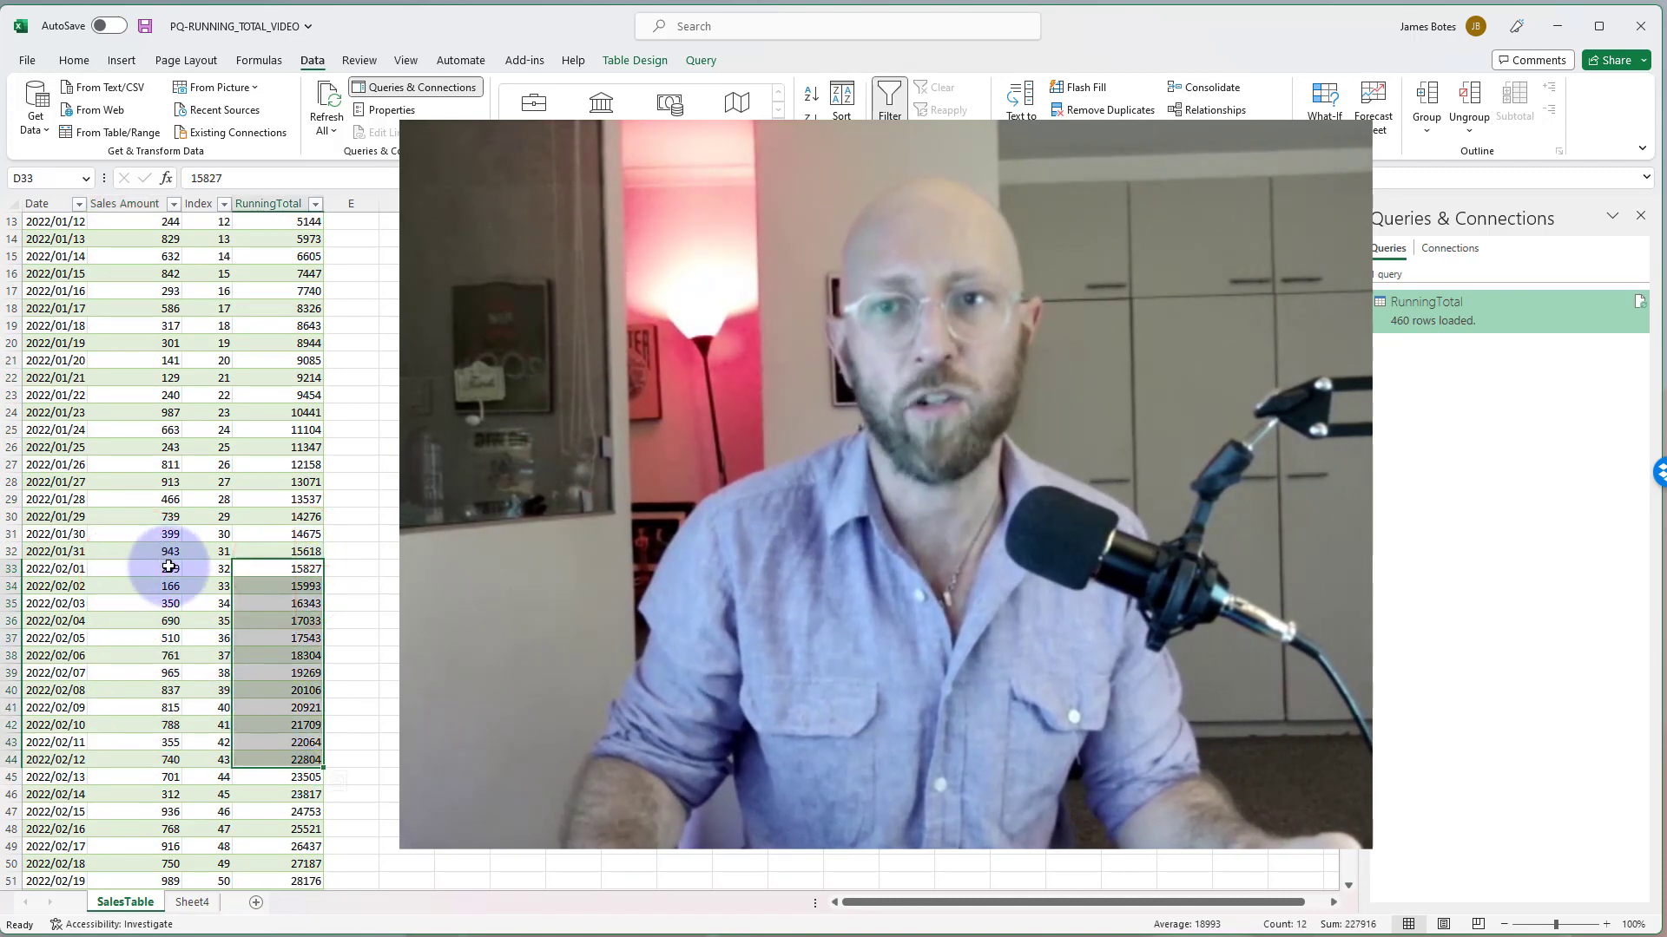
{"action": "left_click_drag", "start_coordinate": [169, 566], "coordinate": [169, 777]}
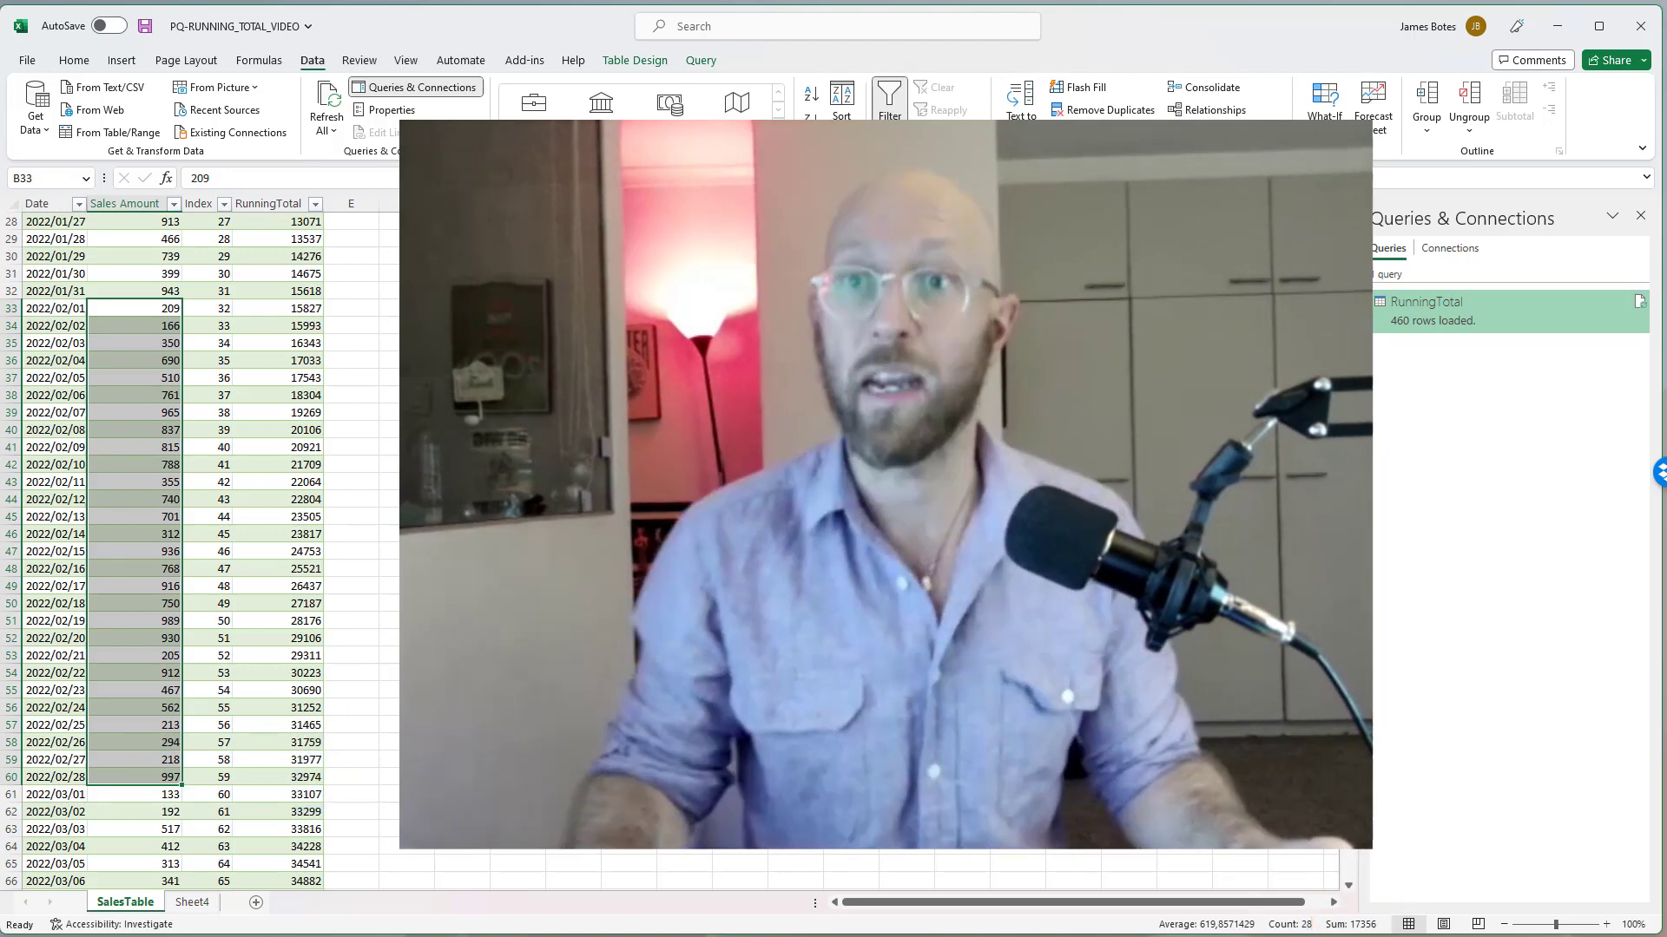
{"action": "left_click", "coordinate": [673, 342]}
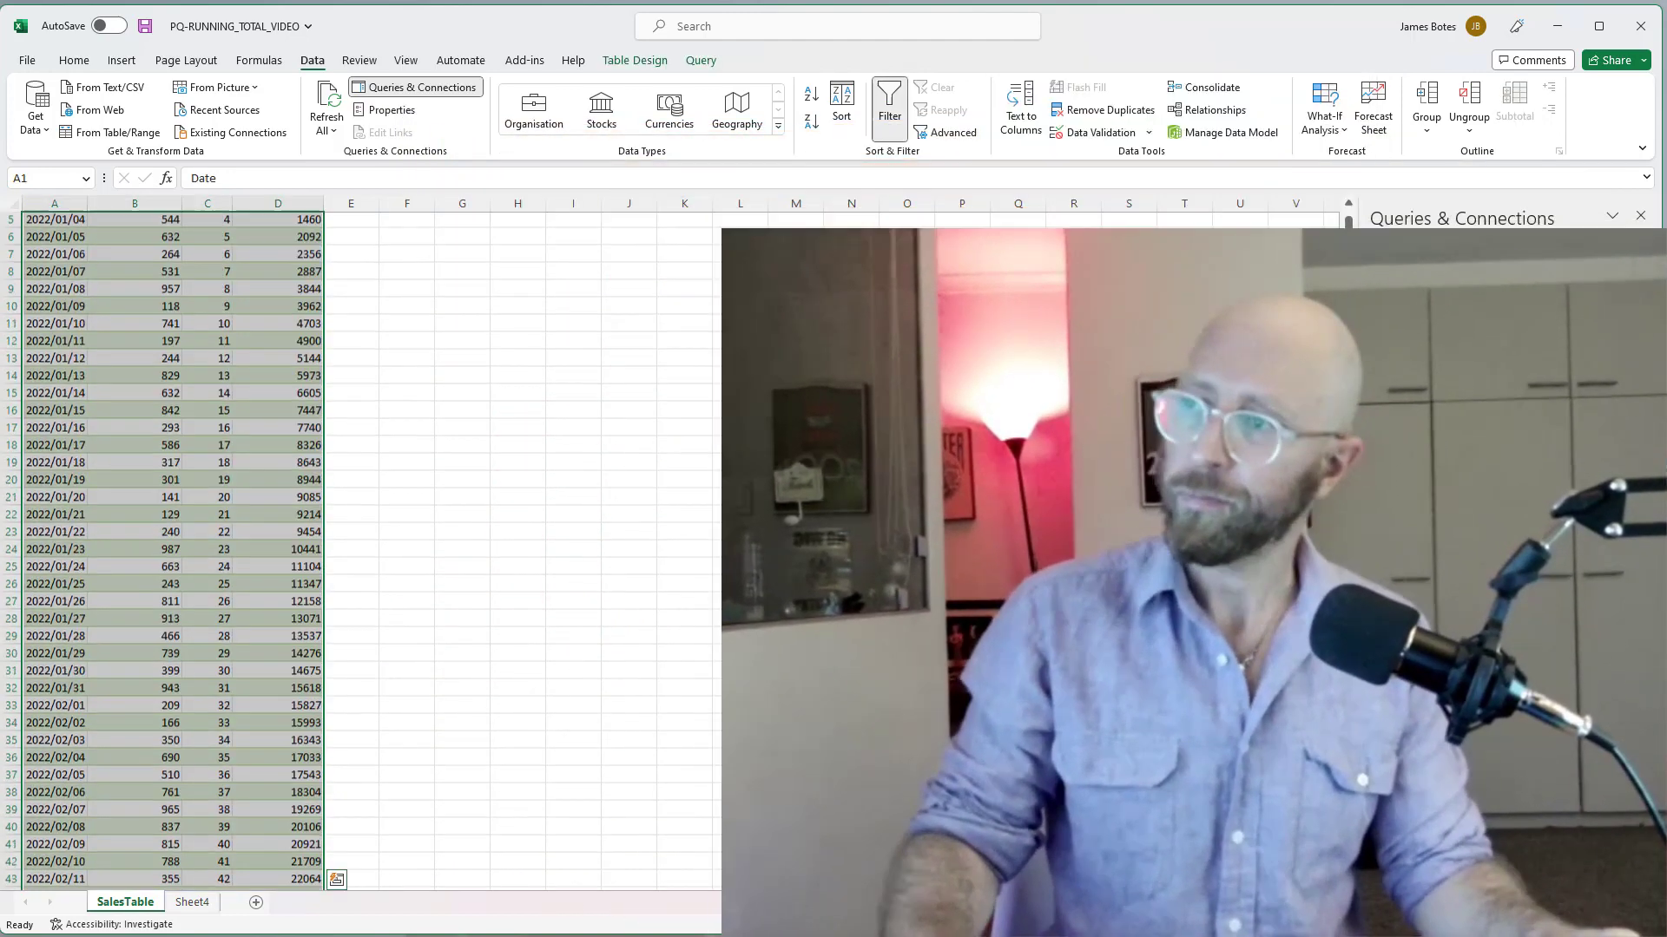
Step: Duplicate the RunningTotal query in Power Query and name the copy RunningTotalMTD
{"action": "double_click", "coordinate": [1471, 299]}
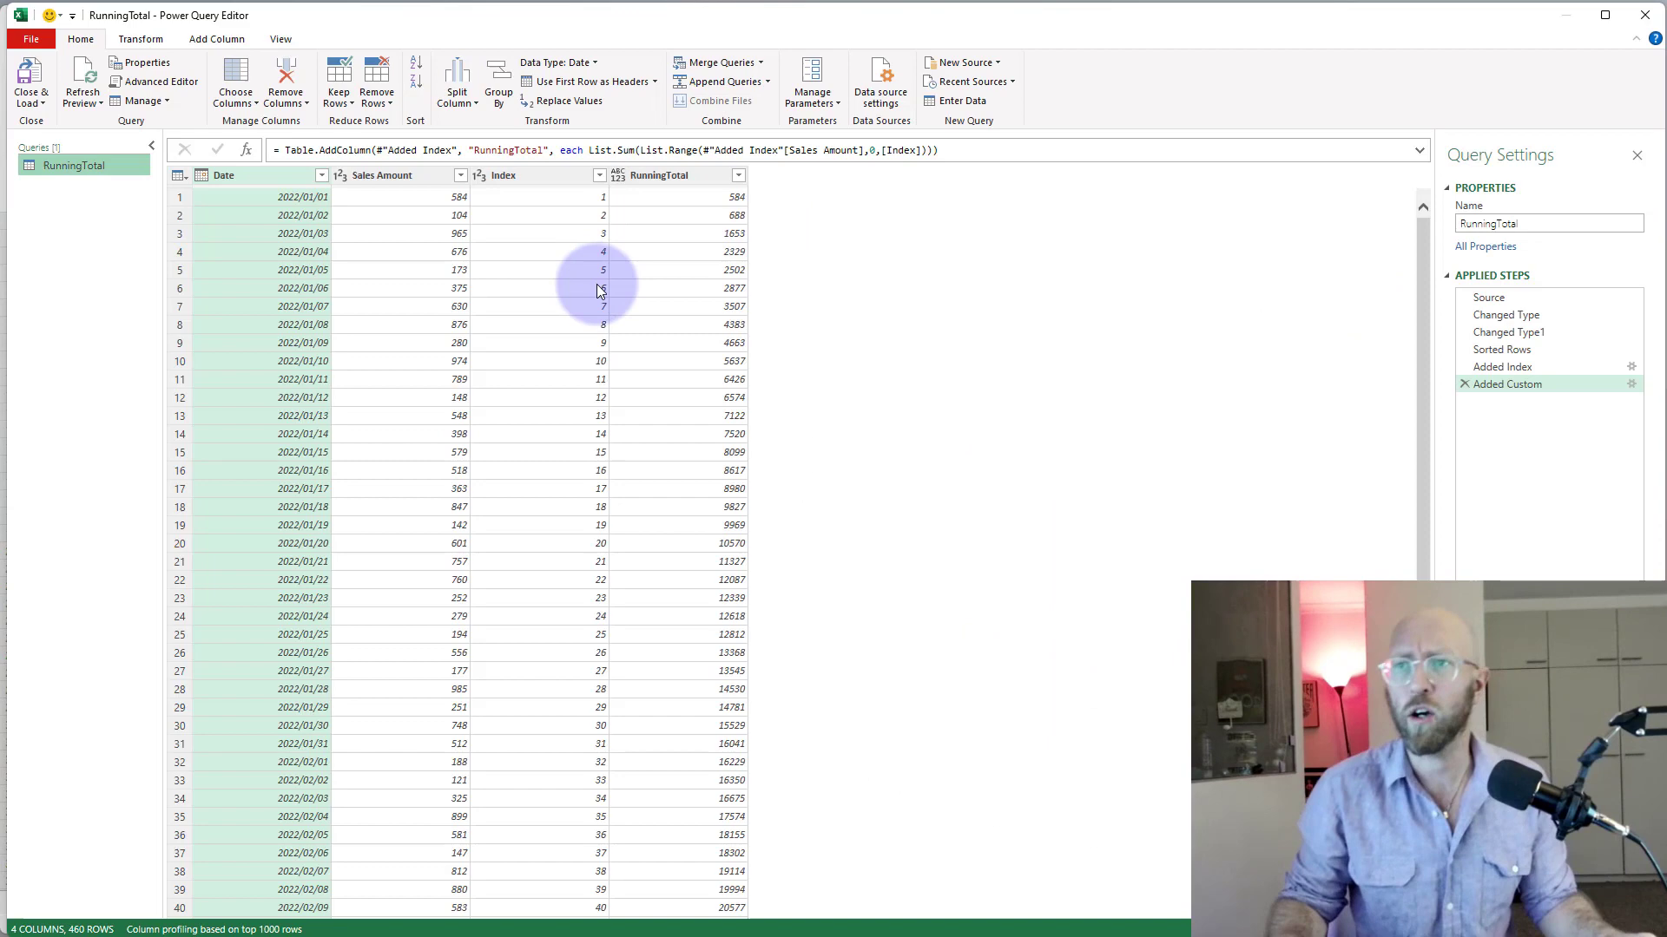
{"action": "right_click", "coordinate": [69, 166]}
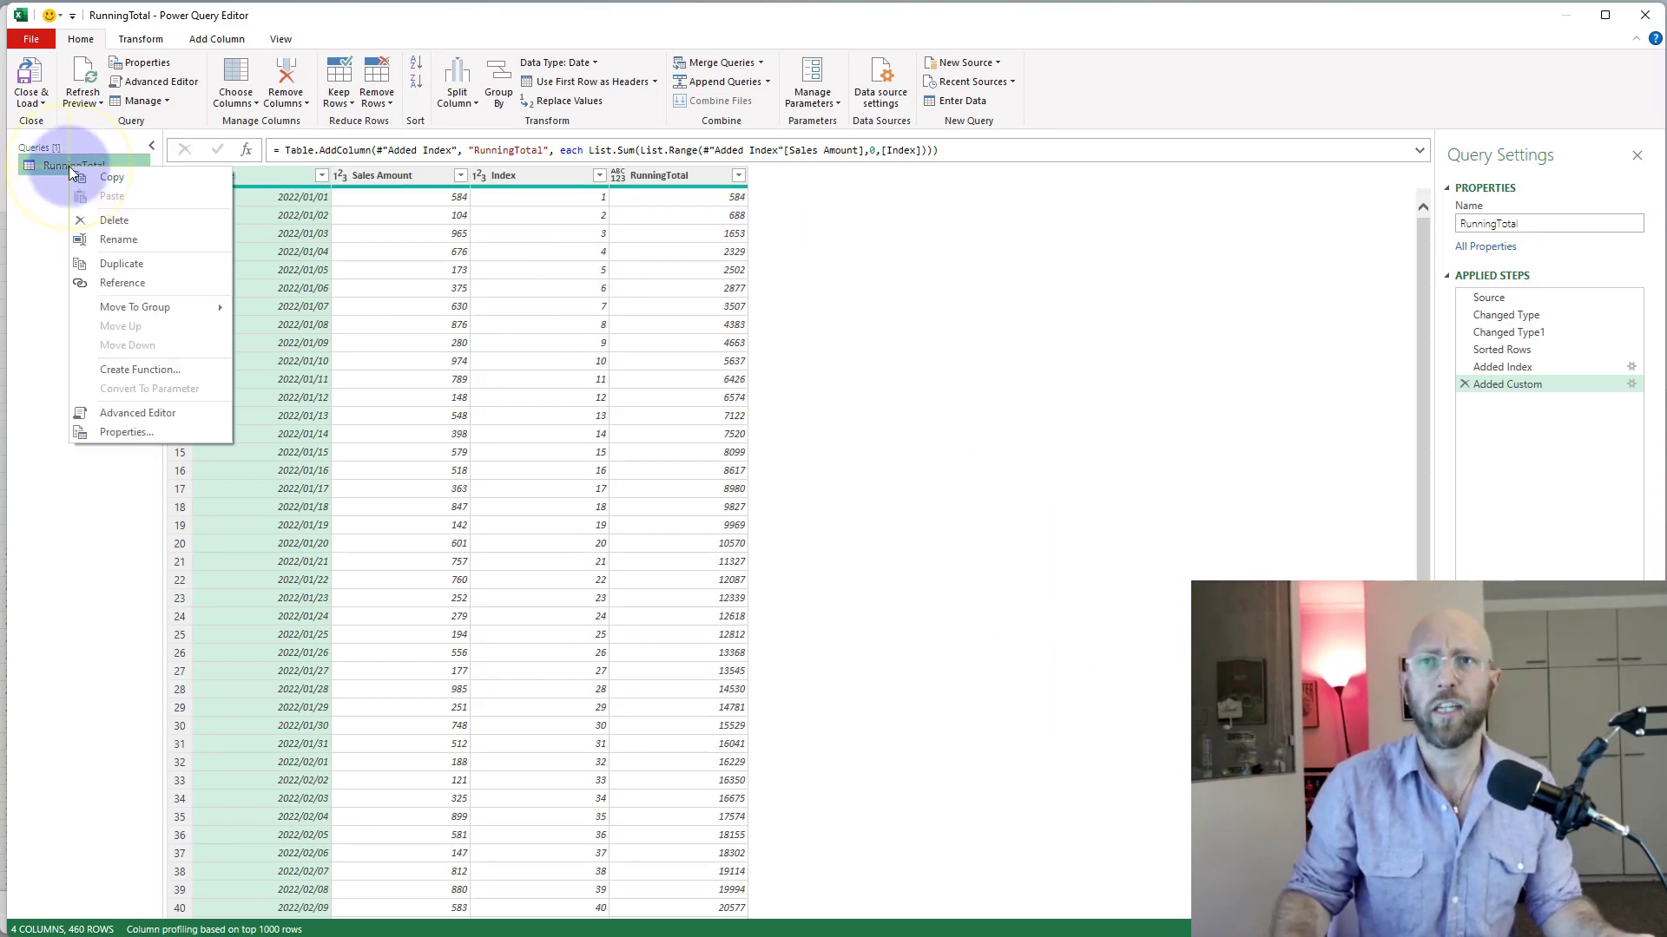
{"action": "left_click", "coordinate": [155, 263]}
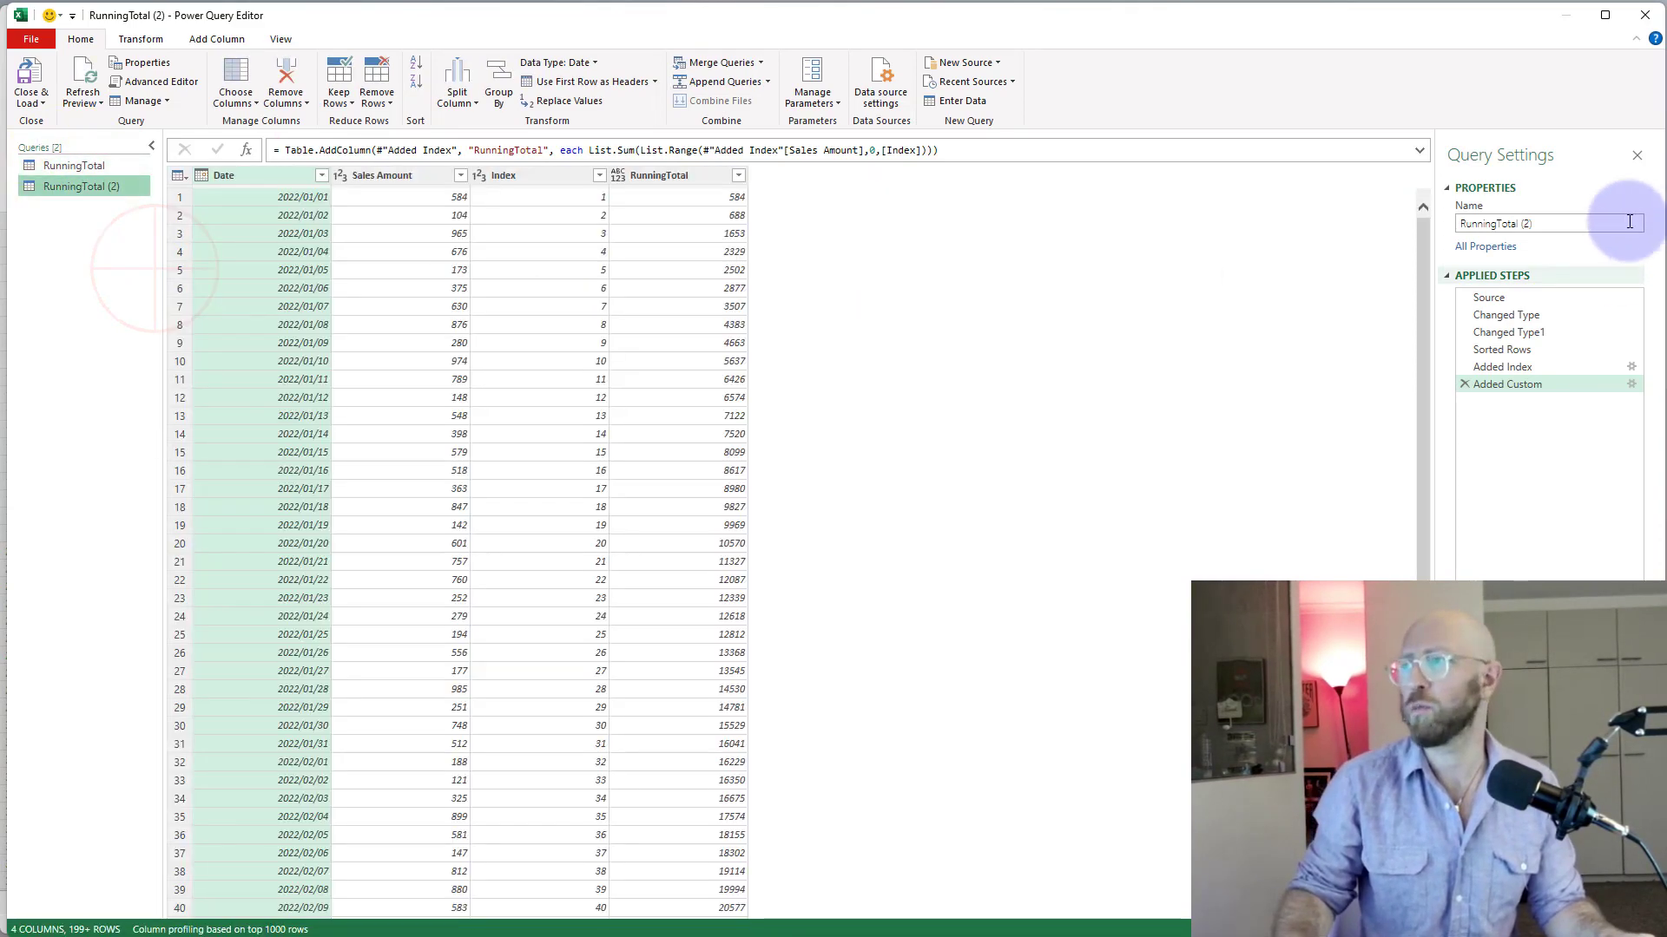
{"action": "left_click", "coordinate": [1580, 217]}
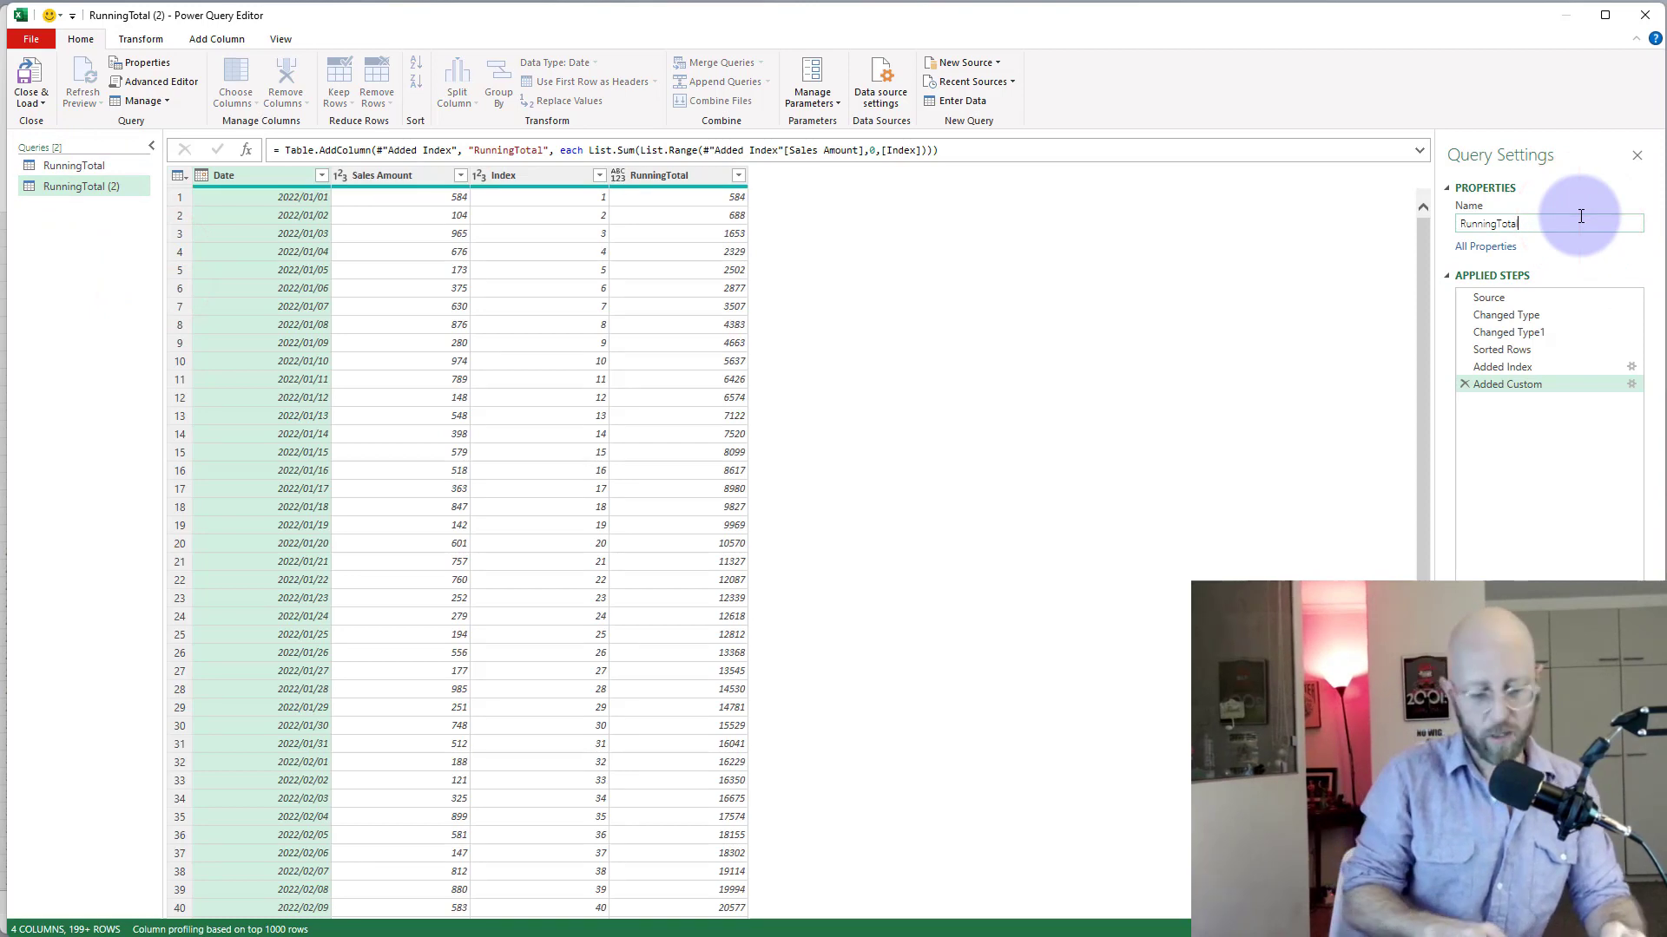
{"action": "key", "text": "Return"}
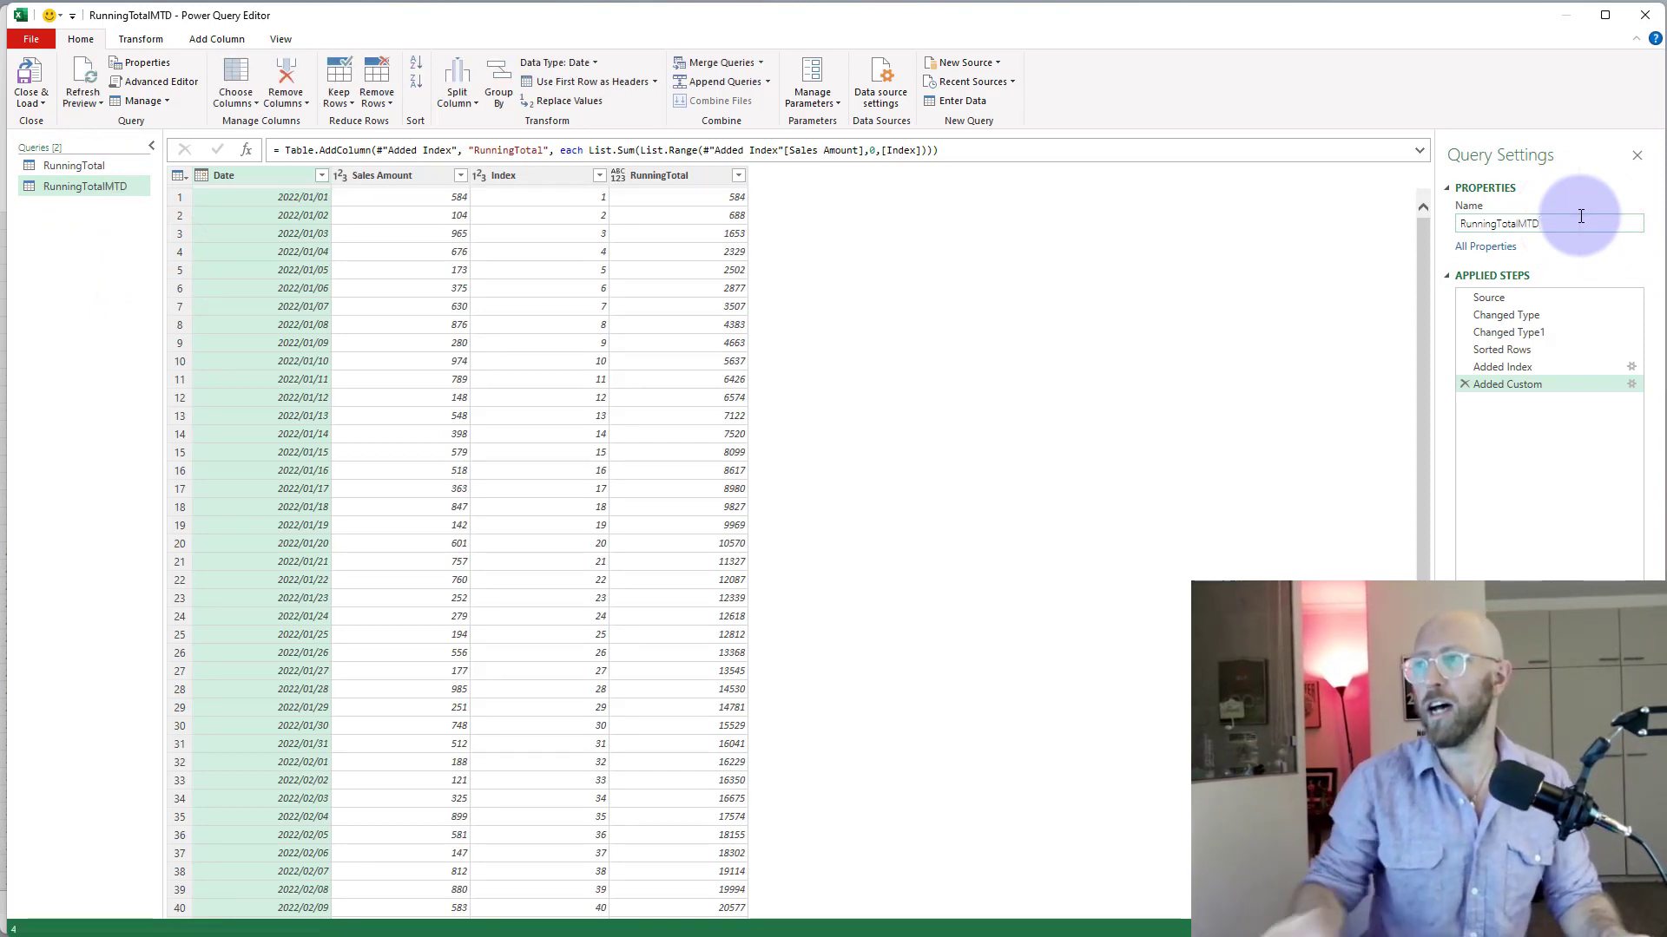
Step: Delete the Added Custom, Added Index and Sorted Rows steps from RunningTotalMTD
{"action": "left_click", "coordinate": [1466, 384]}
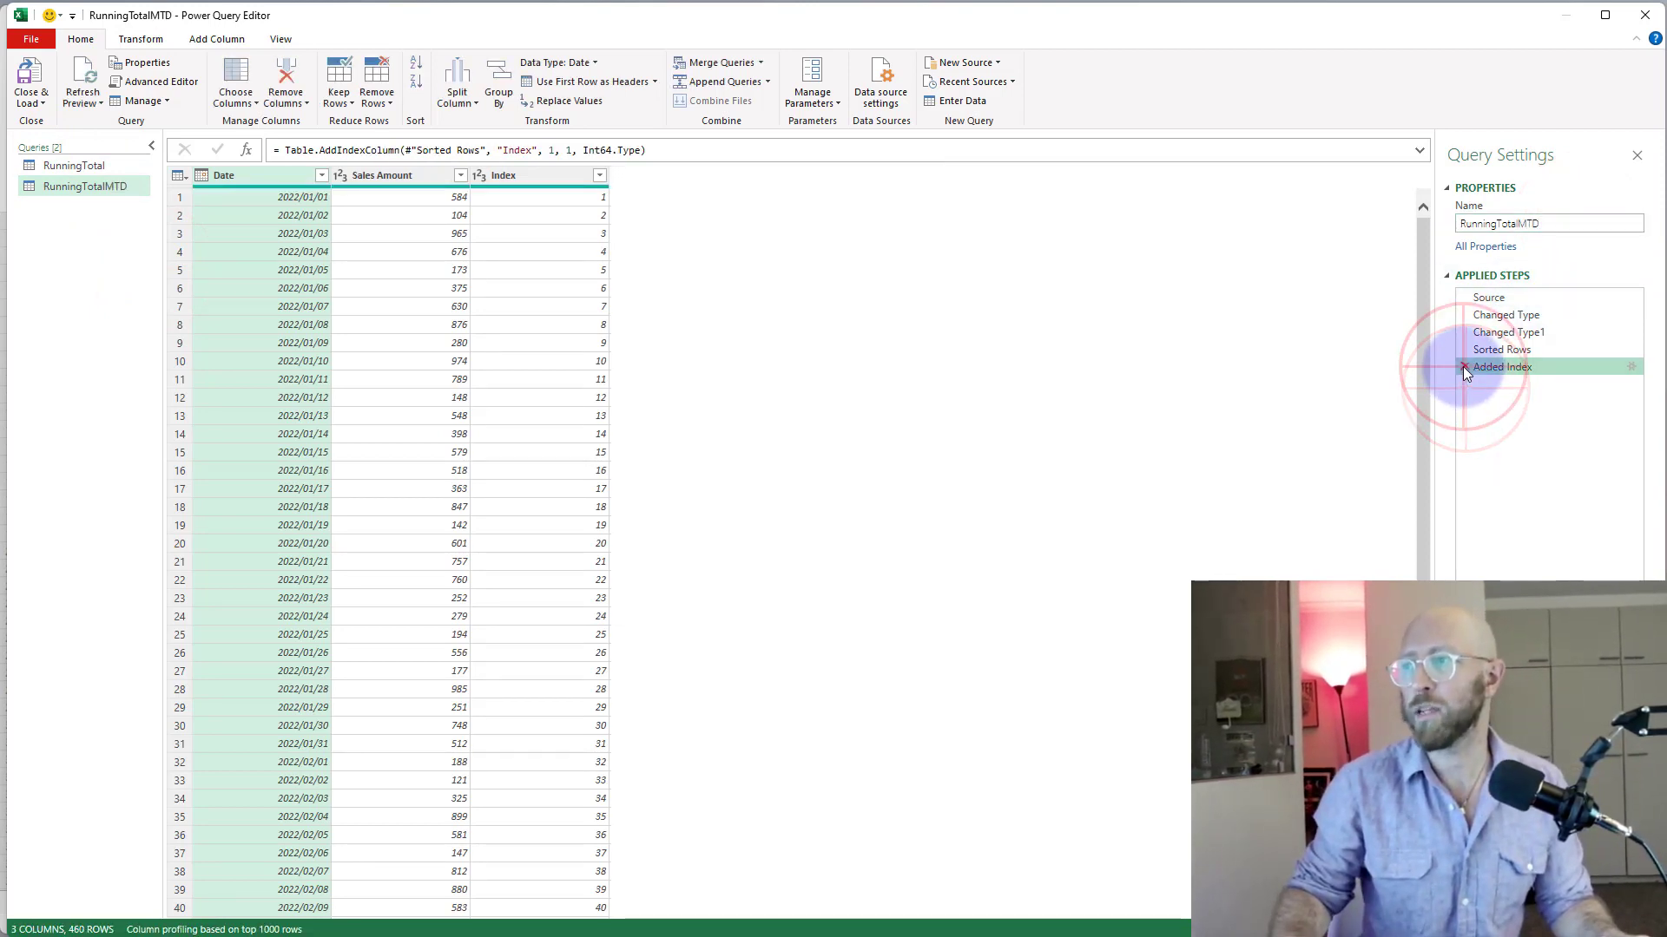
{"action": "left_click", "coordinate": [1464, 366]}
{"action": "left_click", "coordinate": [1463, 349]}
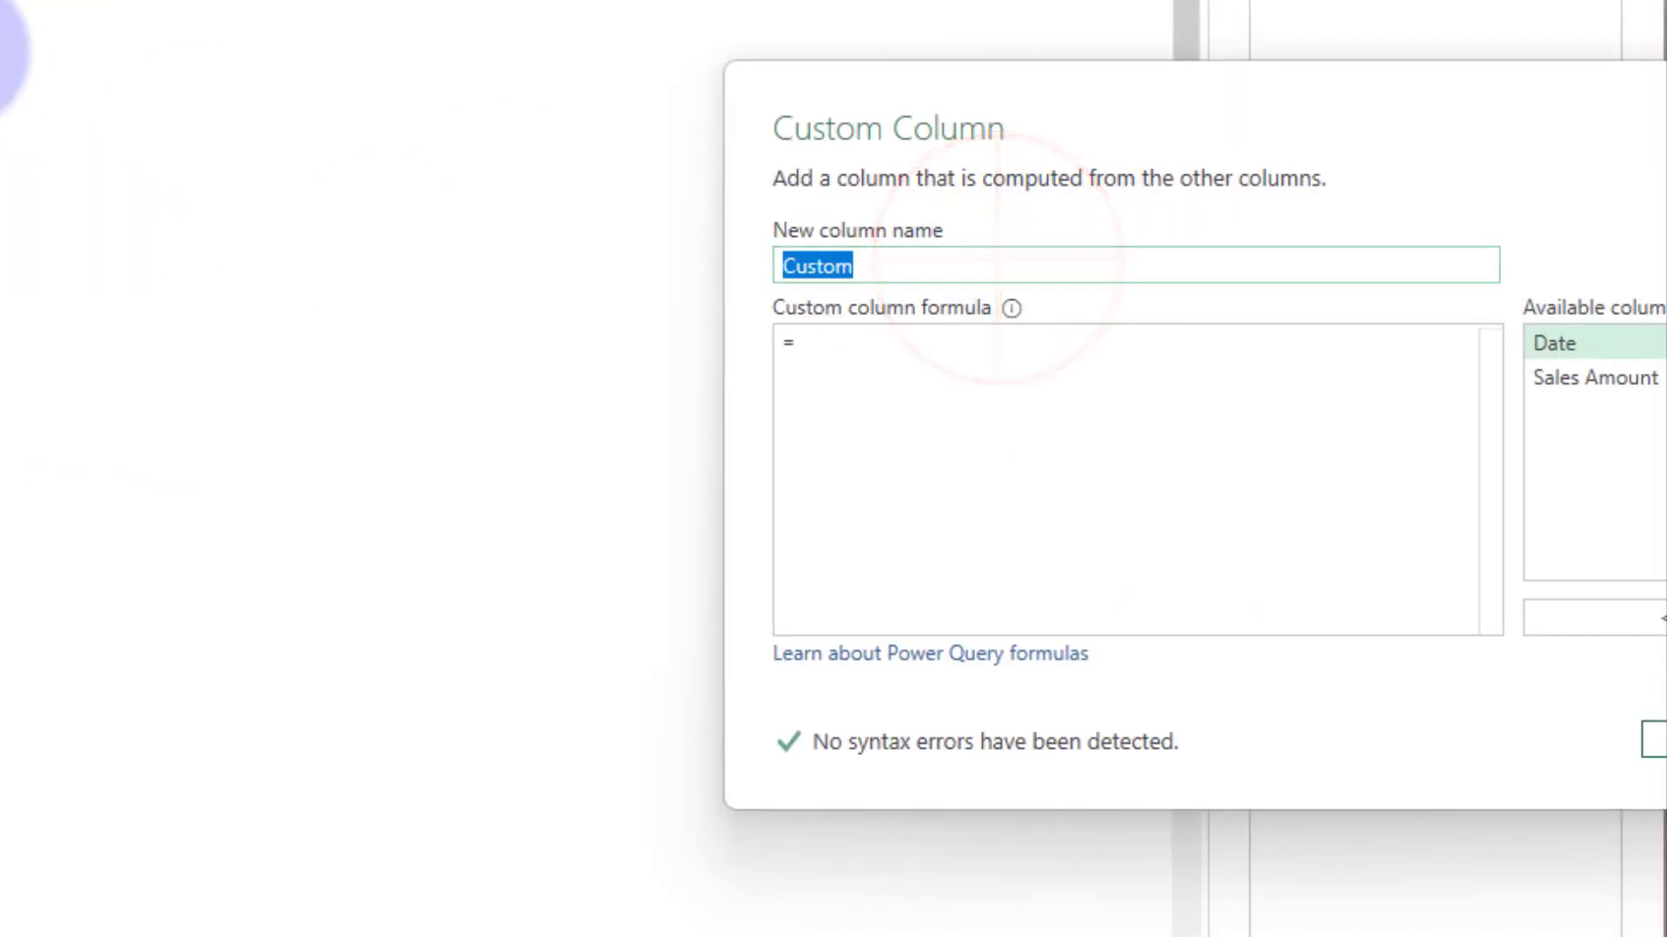
Step: Add a MonthYear custom column with the formula Date.Month([Date])
{"action": "type", "text": "MonthD"}
{"action": "key", "text": "BackSpace"}
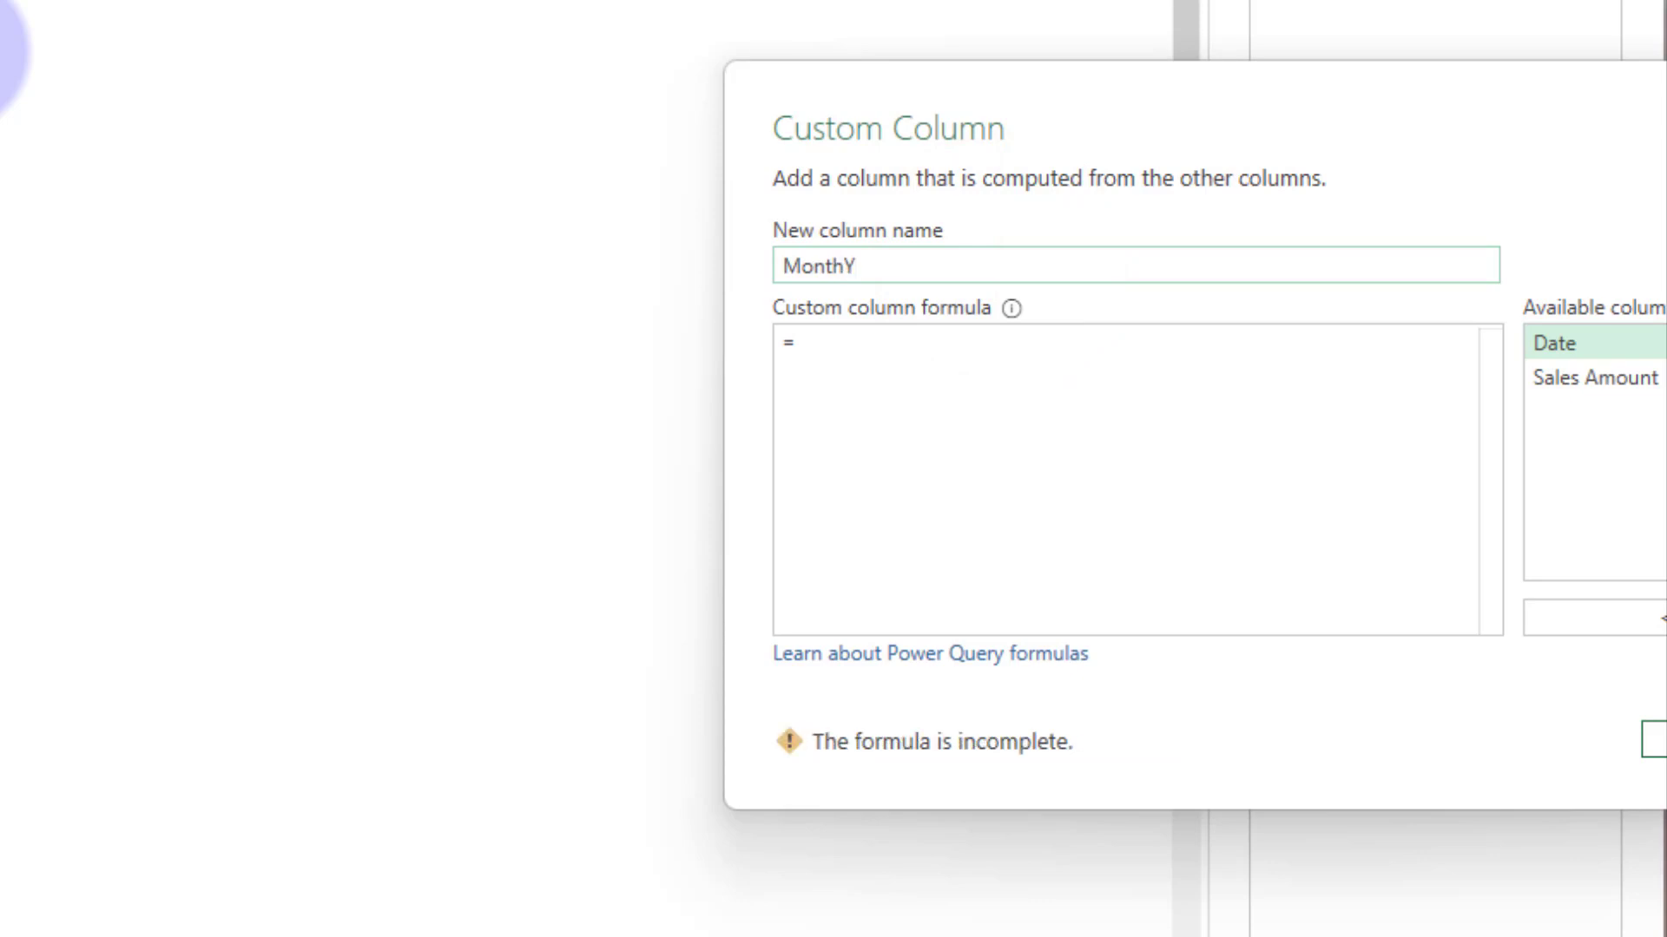
{"action": "left_click", "coordinate": [958, 338]}
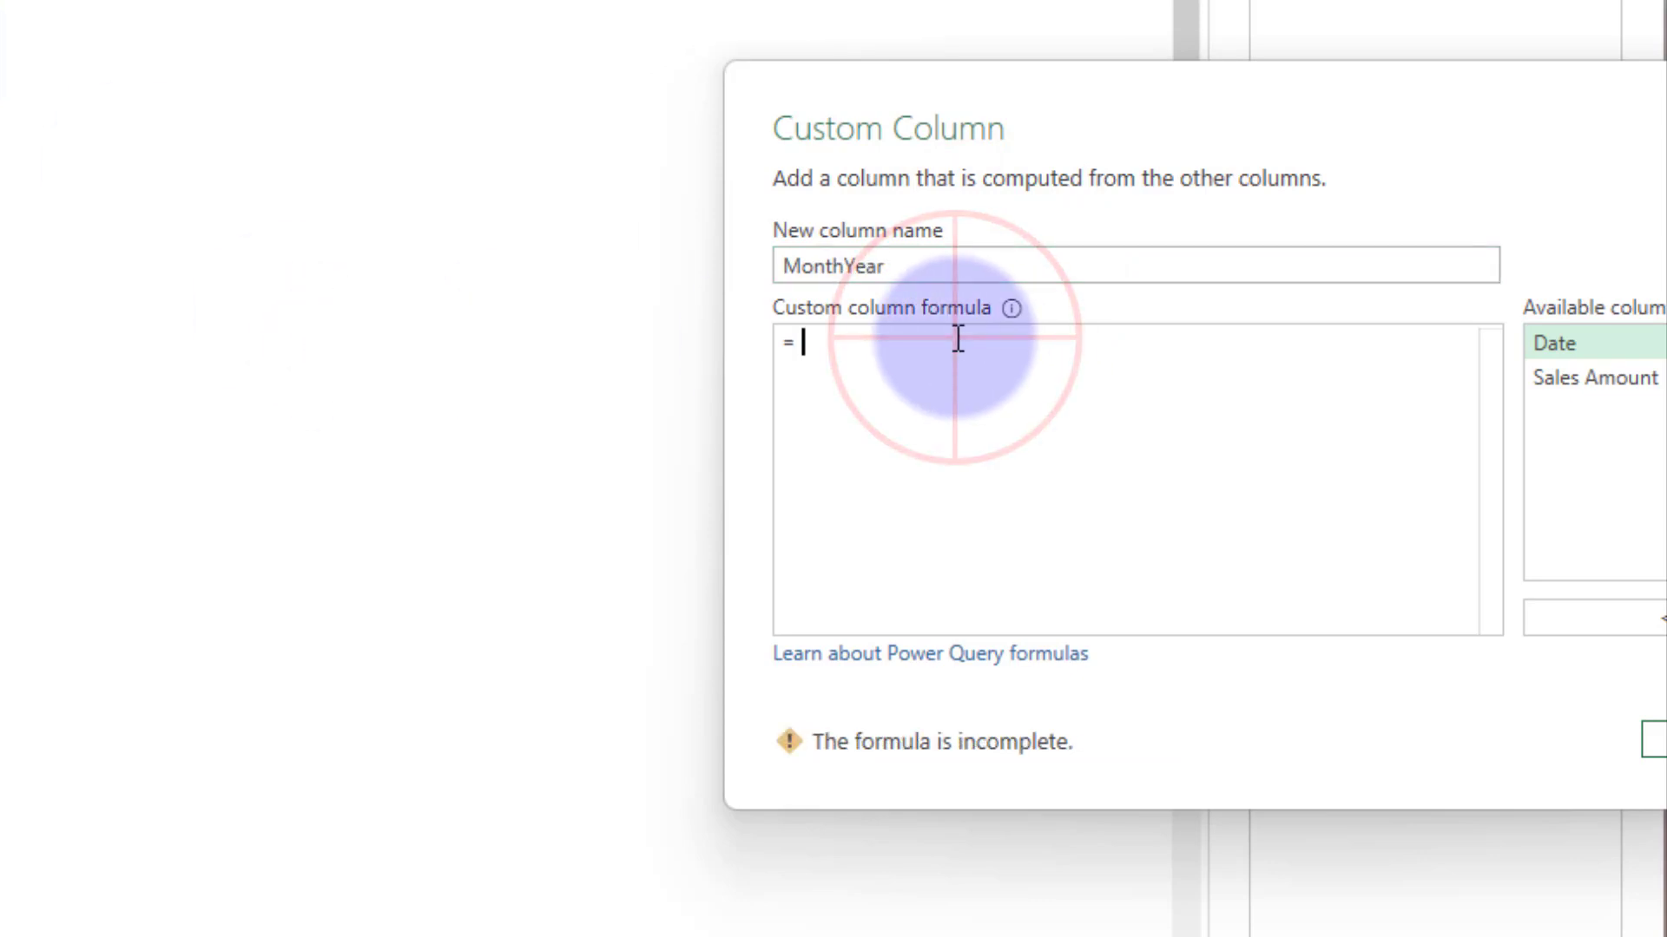
{"action": "type", "text": "Date"}
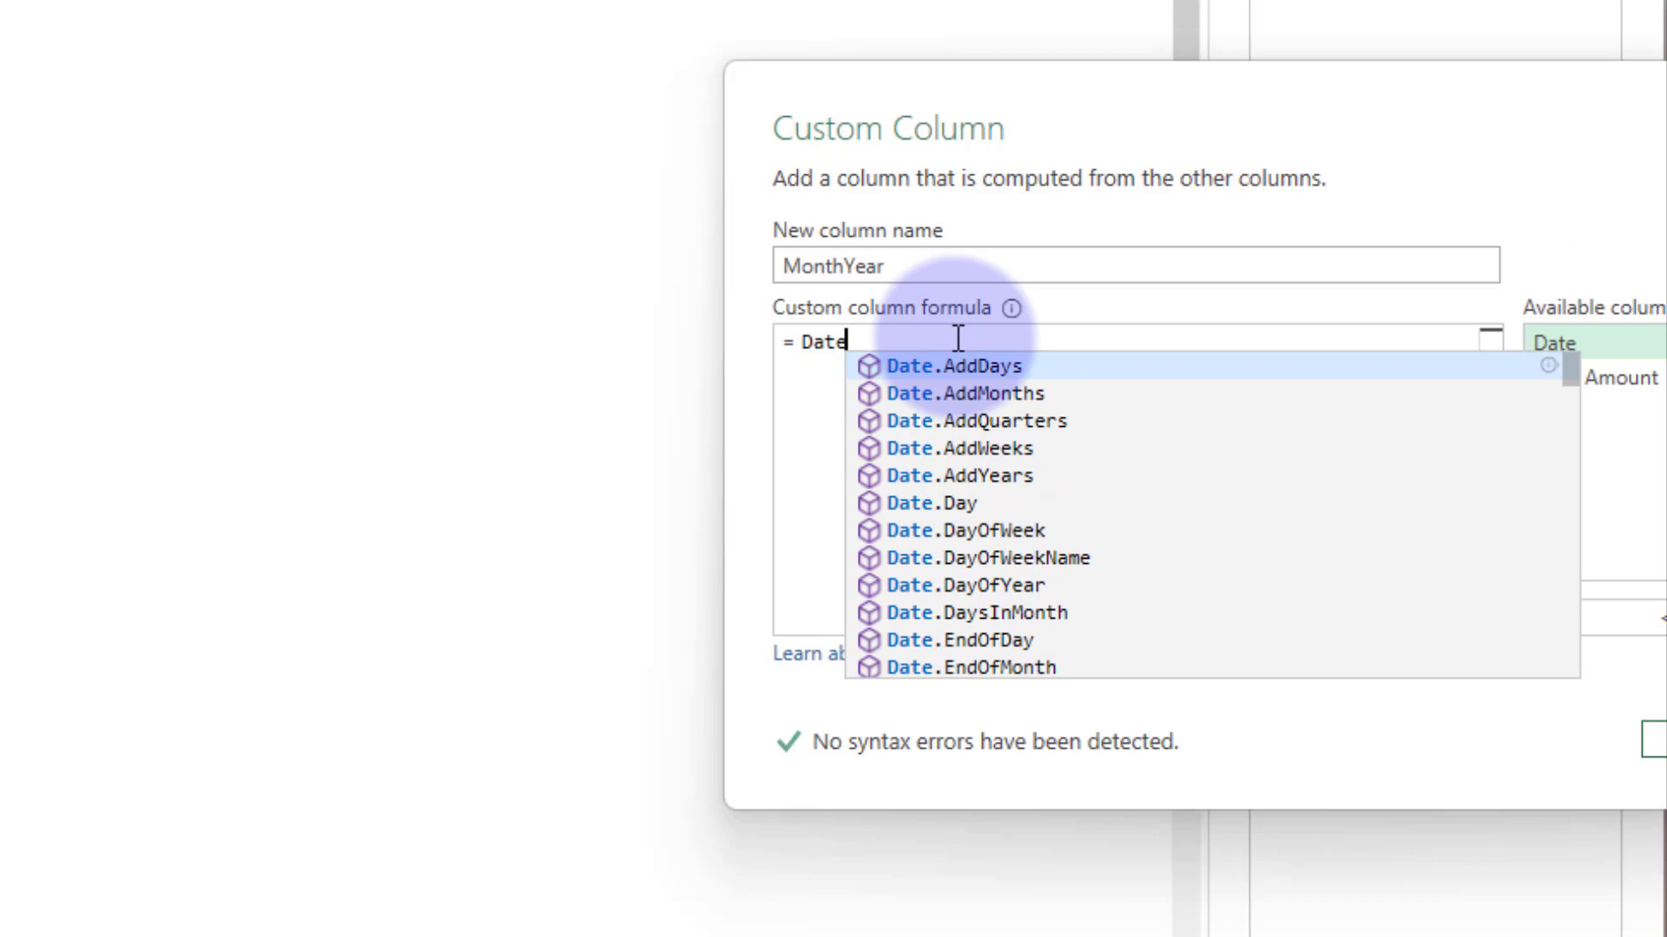
{"action": "type", "text": ".Month("}
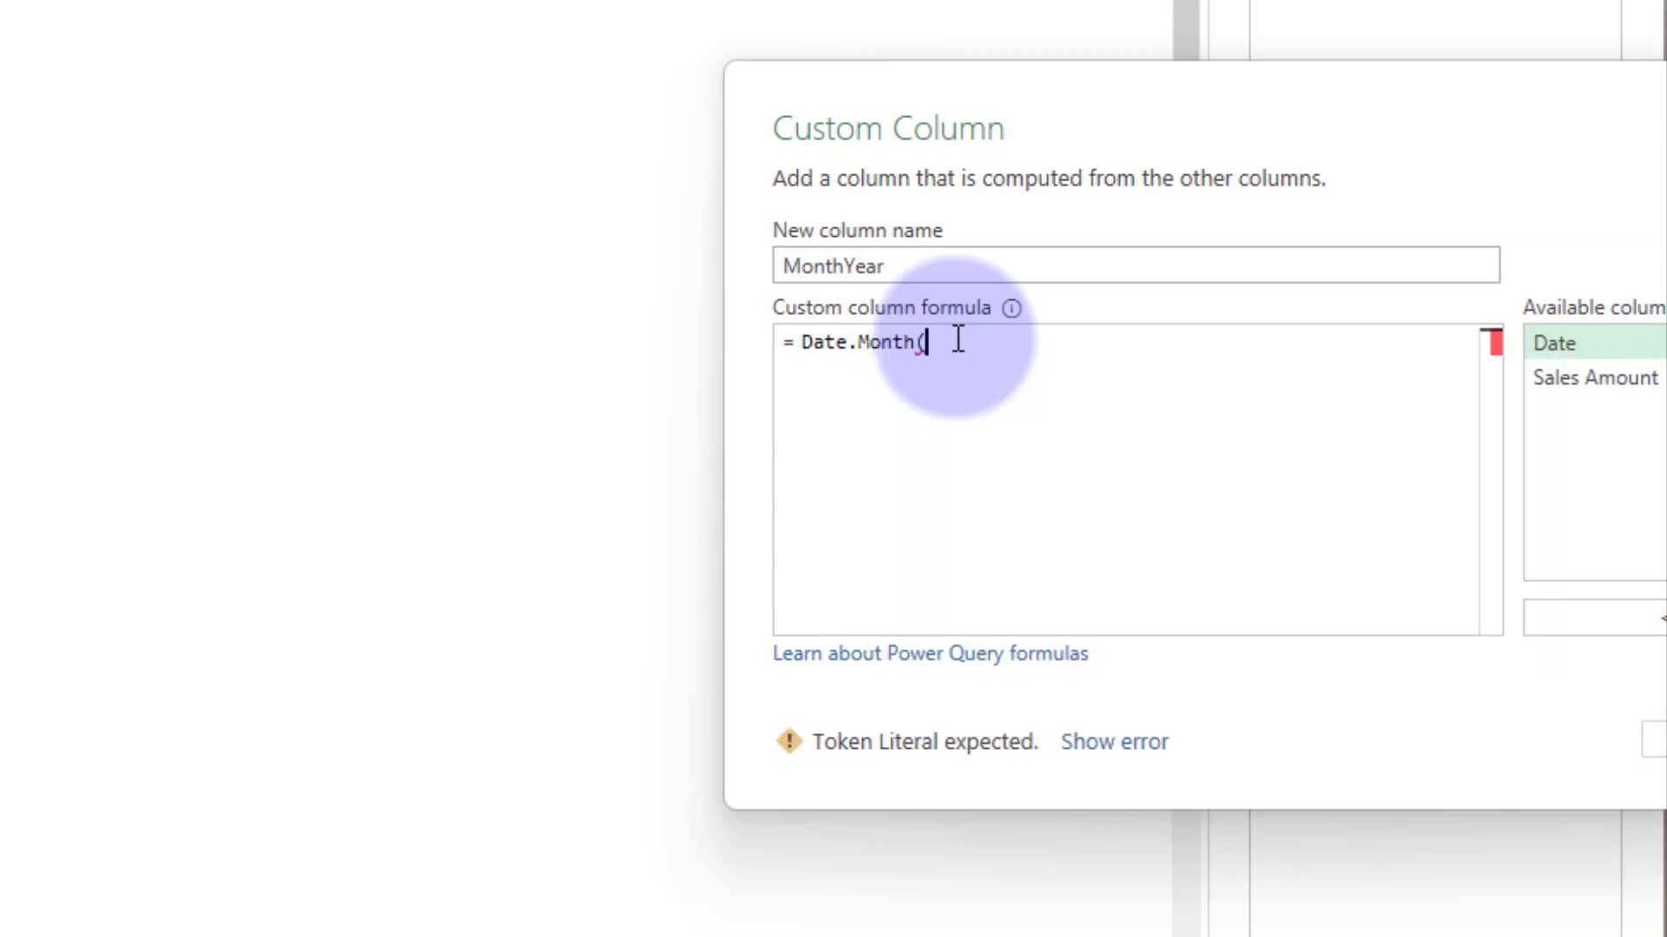
{"action": "double_click", "coordinate": [1595, 342]}
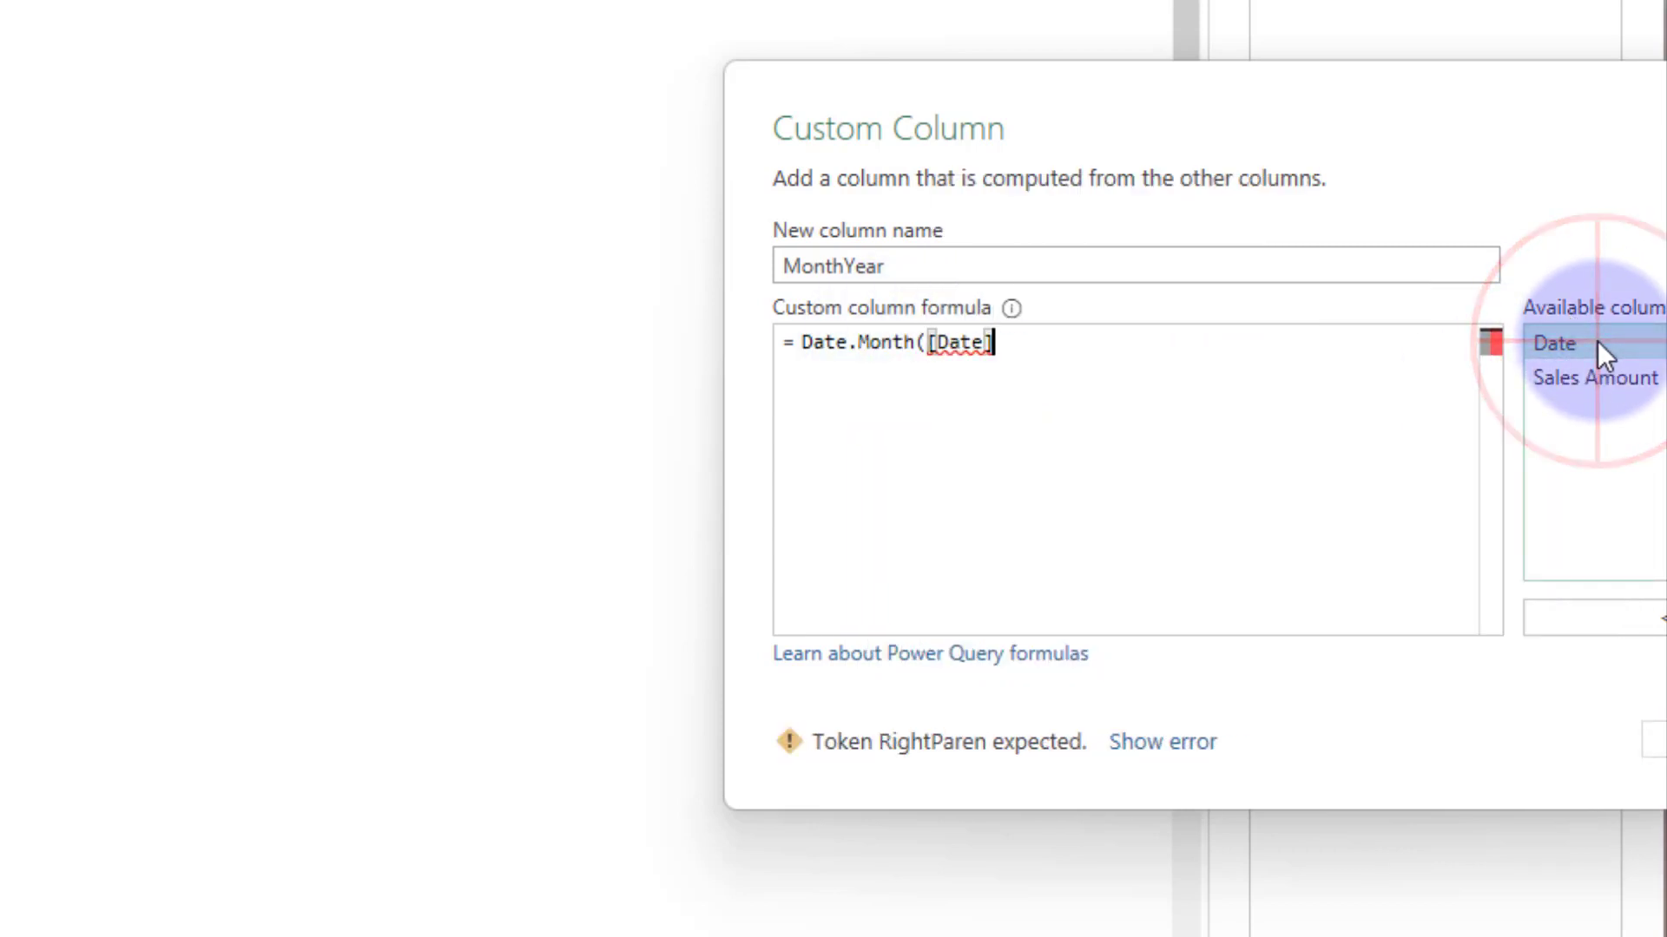
{"action": "type", "text": ")"}
{"action": "left_click", "coordinate": [1658, 739]}
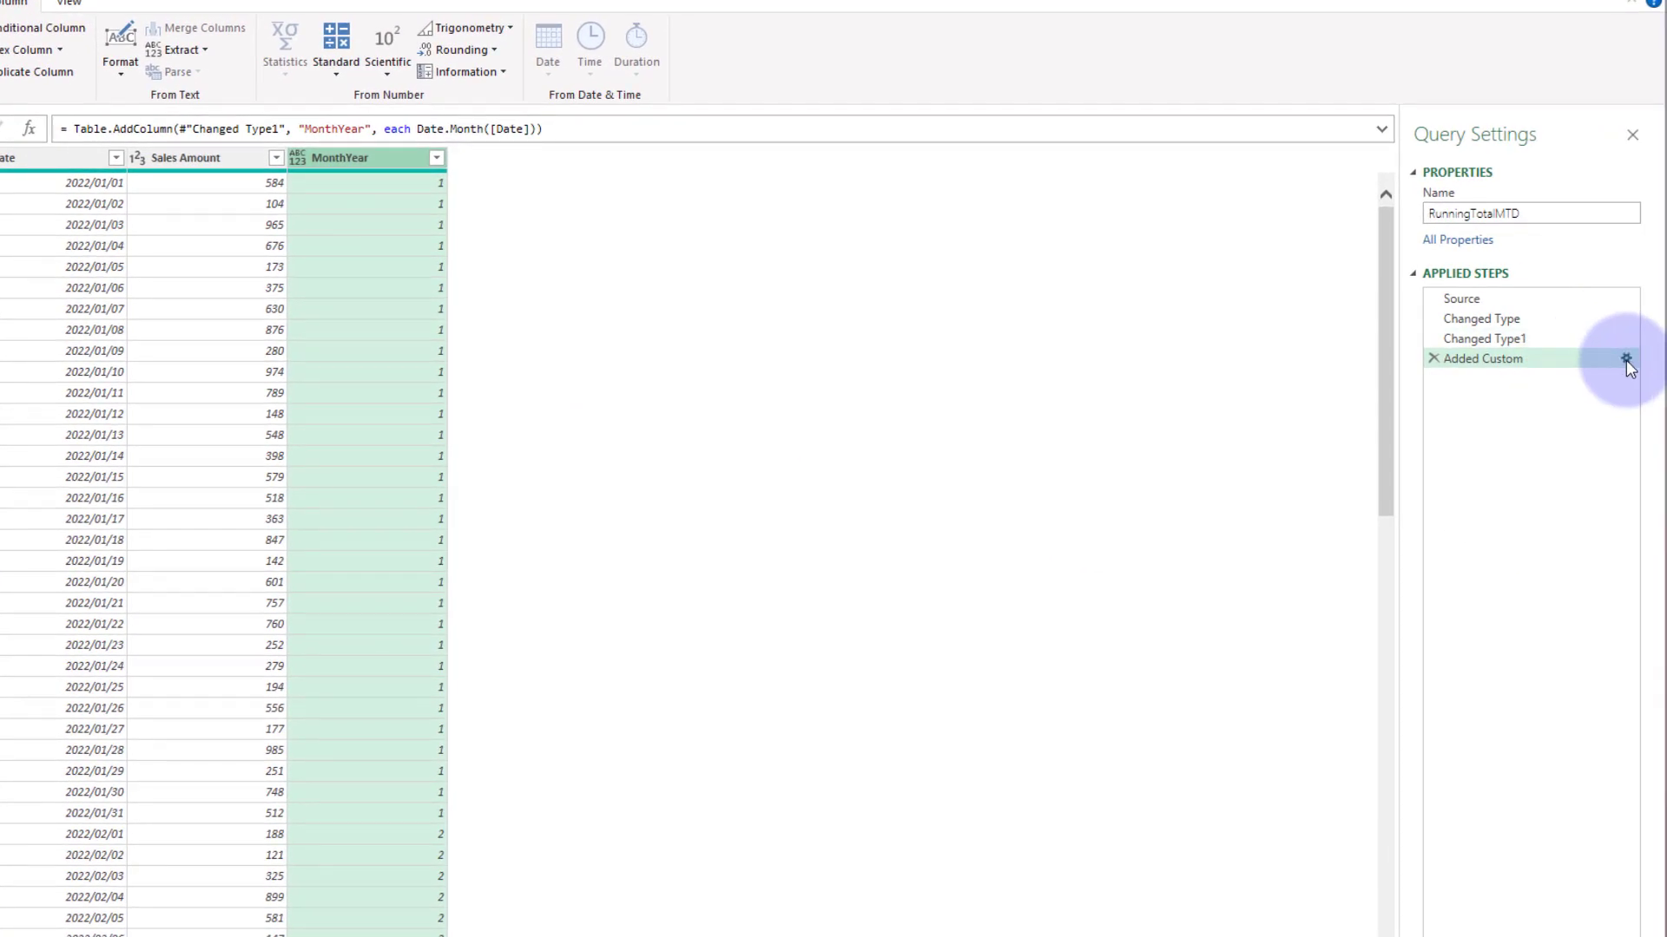
Step: Wrap the MonthYear formula in Number.ToText and append & "-" &
{"action": "left_click", "coordinate": [1626, 360]}
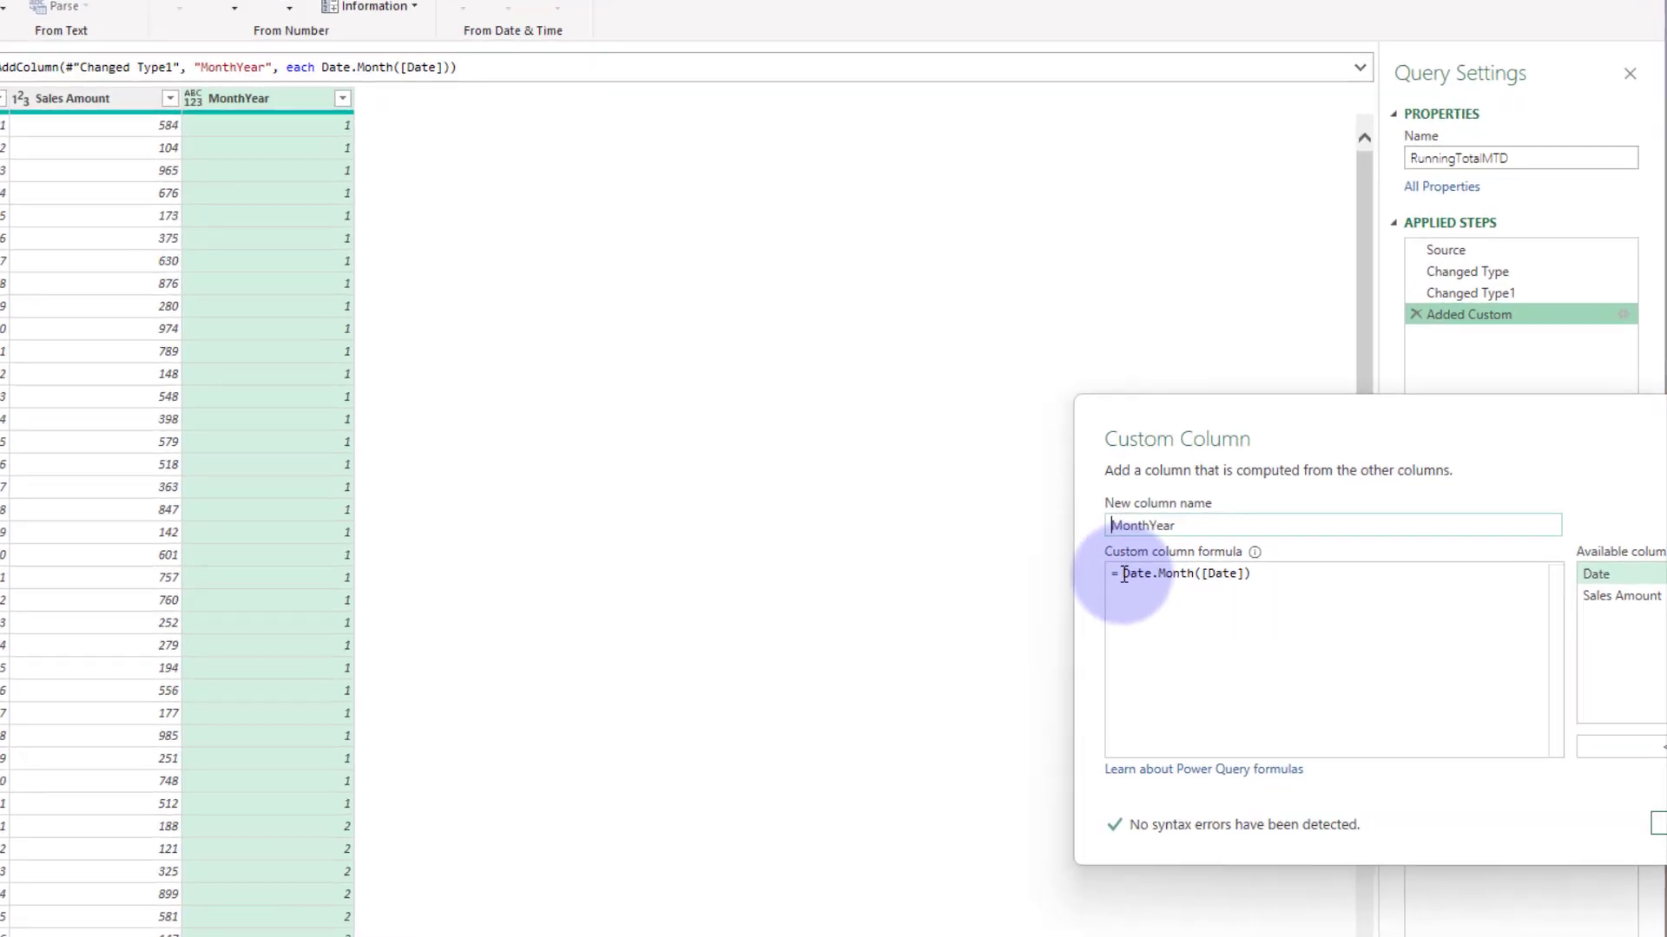
{"action": "left_click", "coordinate": [1274, 574]}
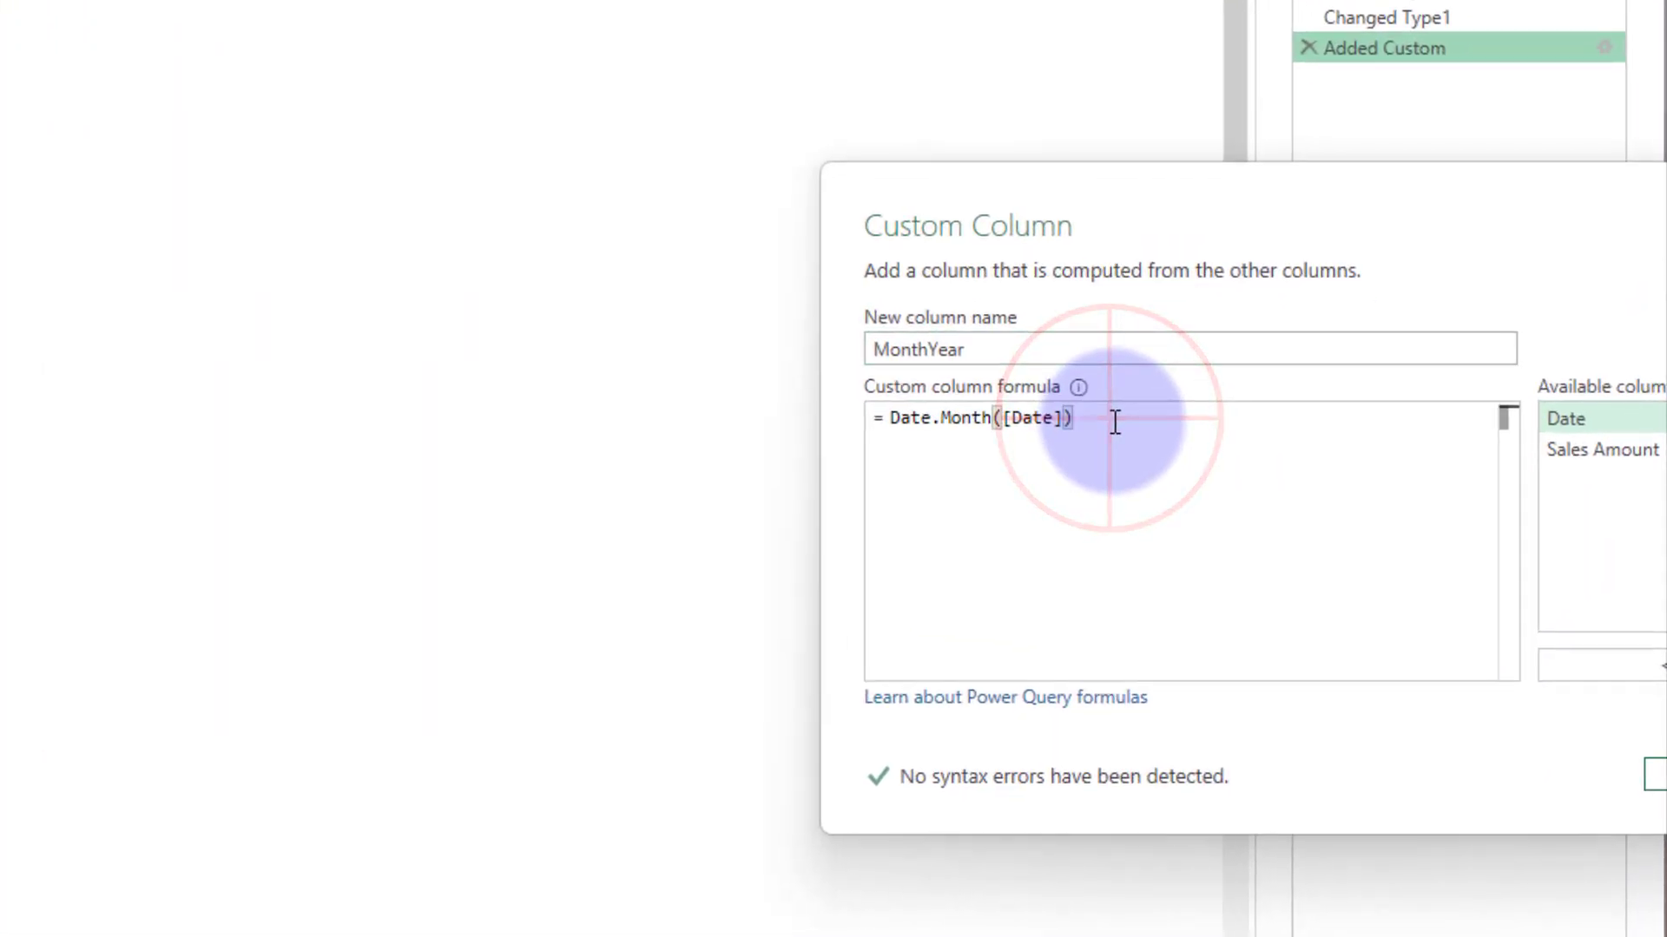
{"action": "left_click", "coordinate": [890, 418]}
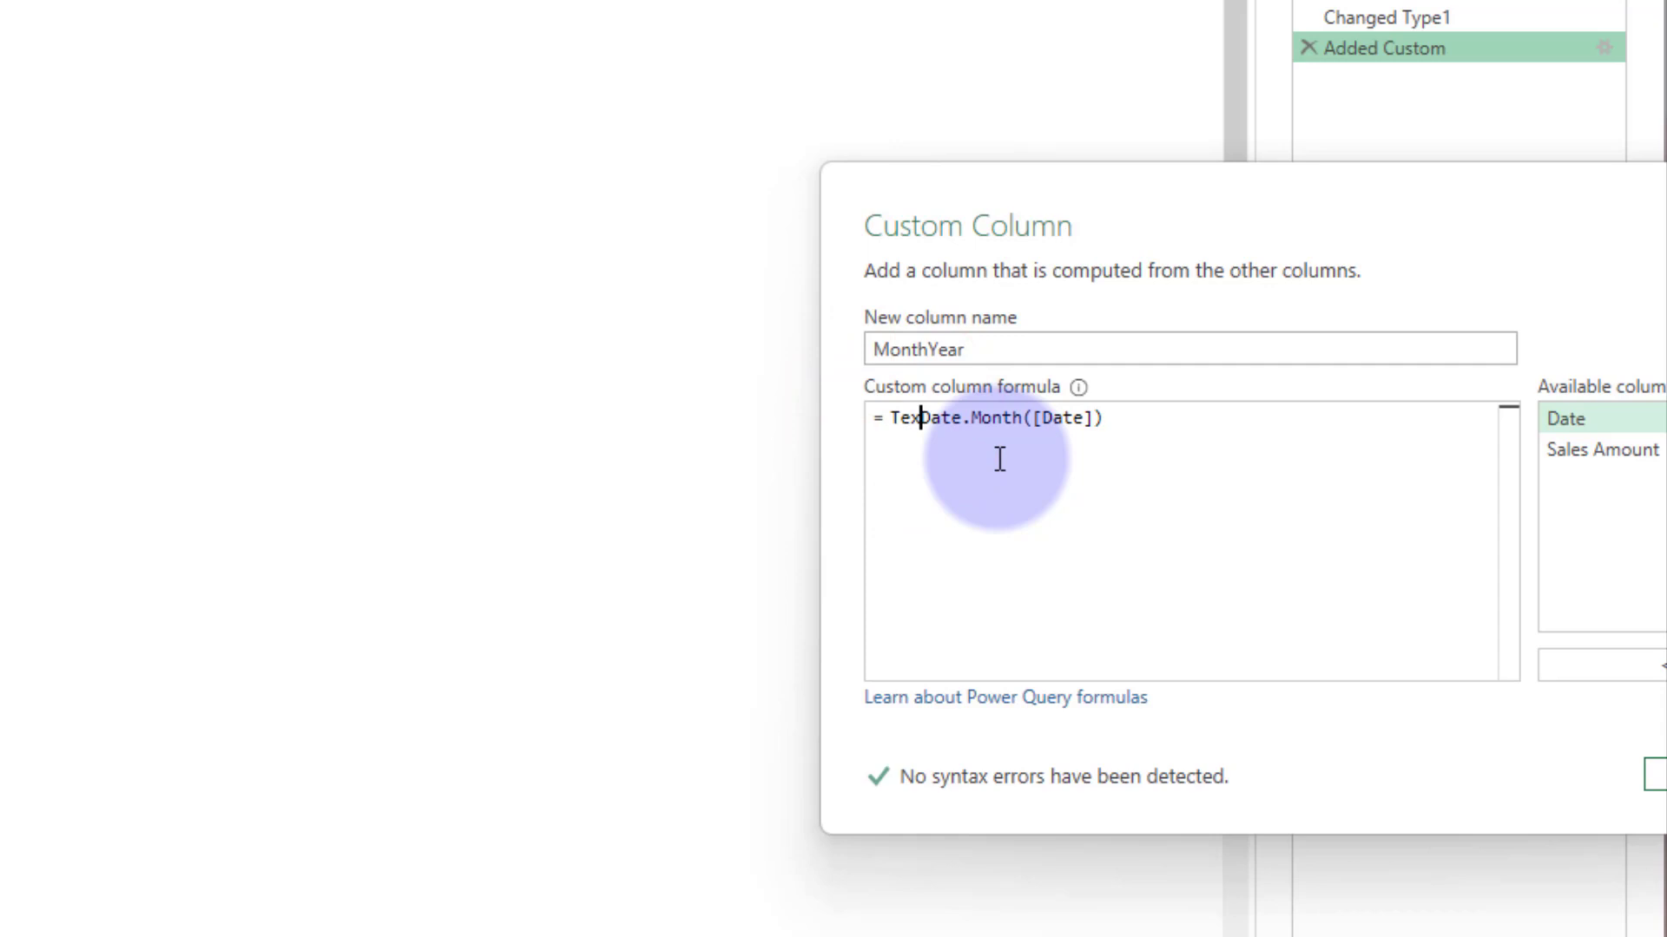
{"action": "type", "text": "Number.ToTe"}
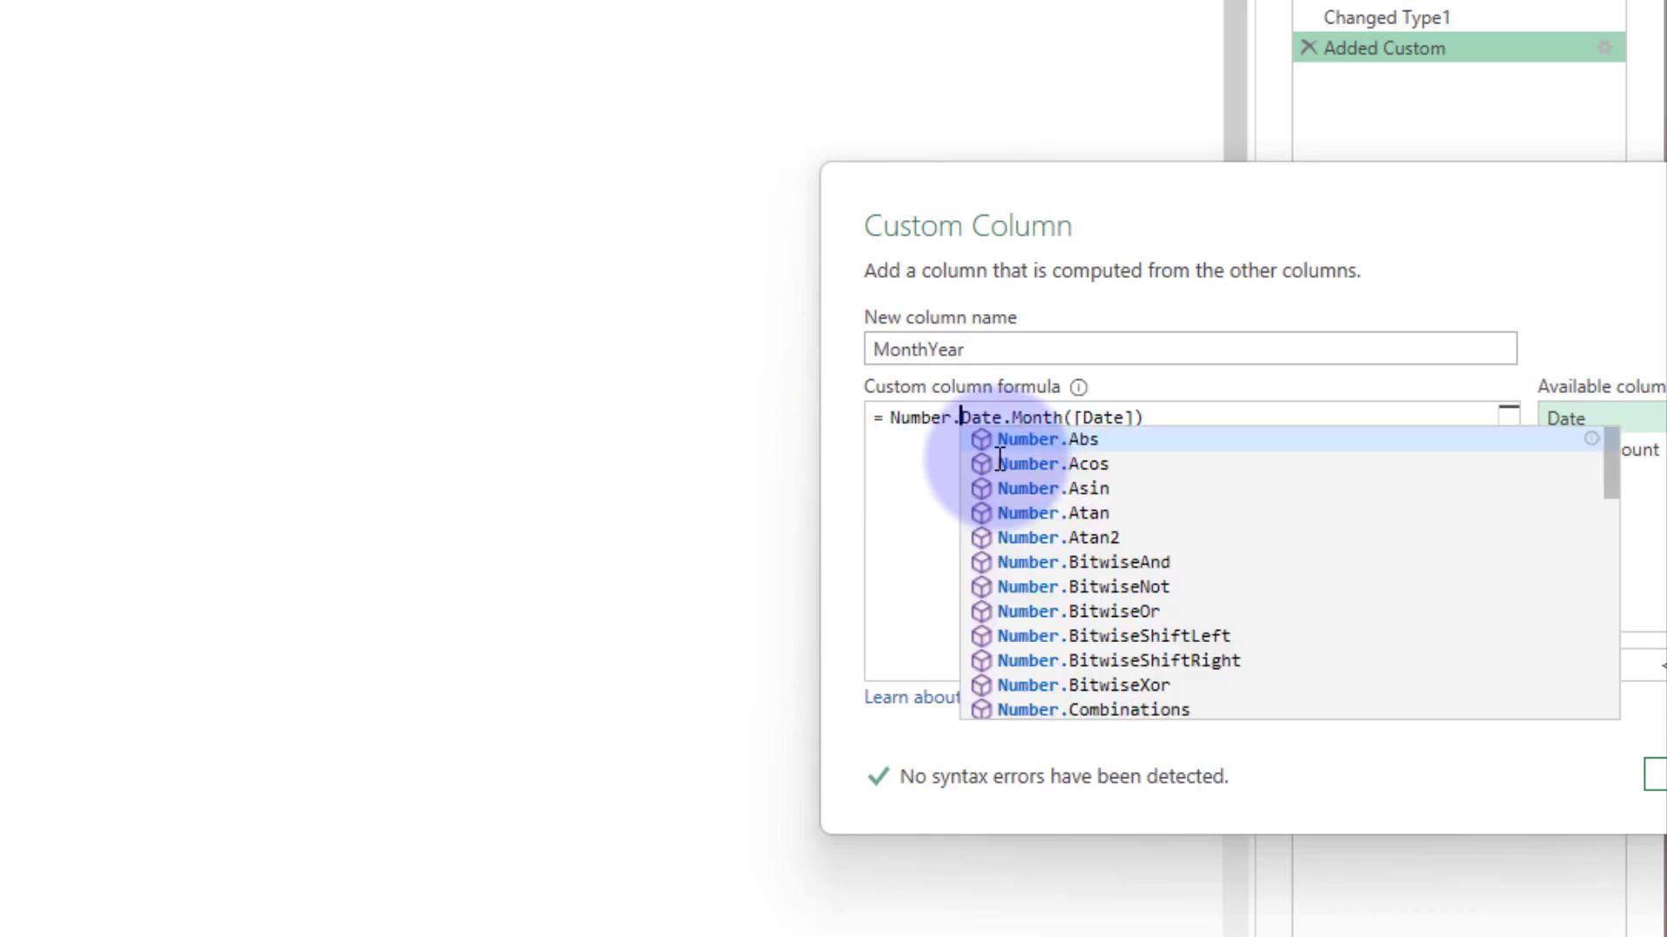
{"action": "type", "text": "xt("}
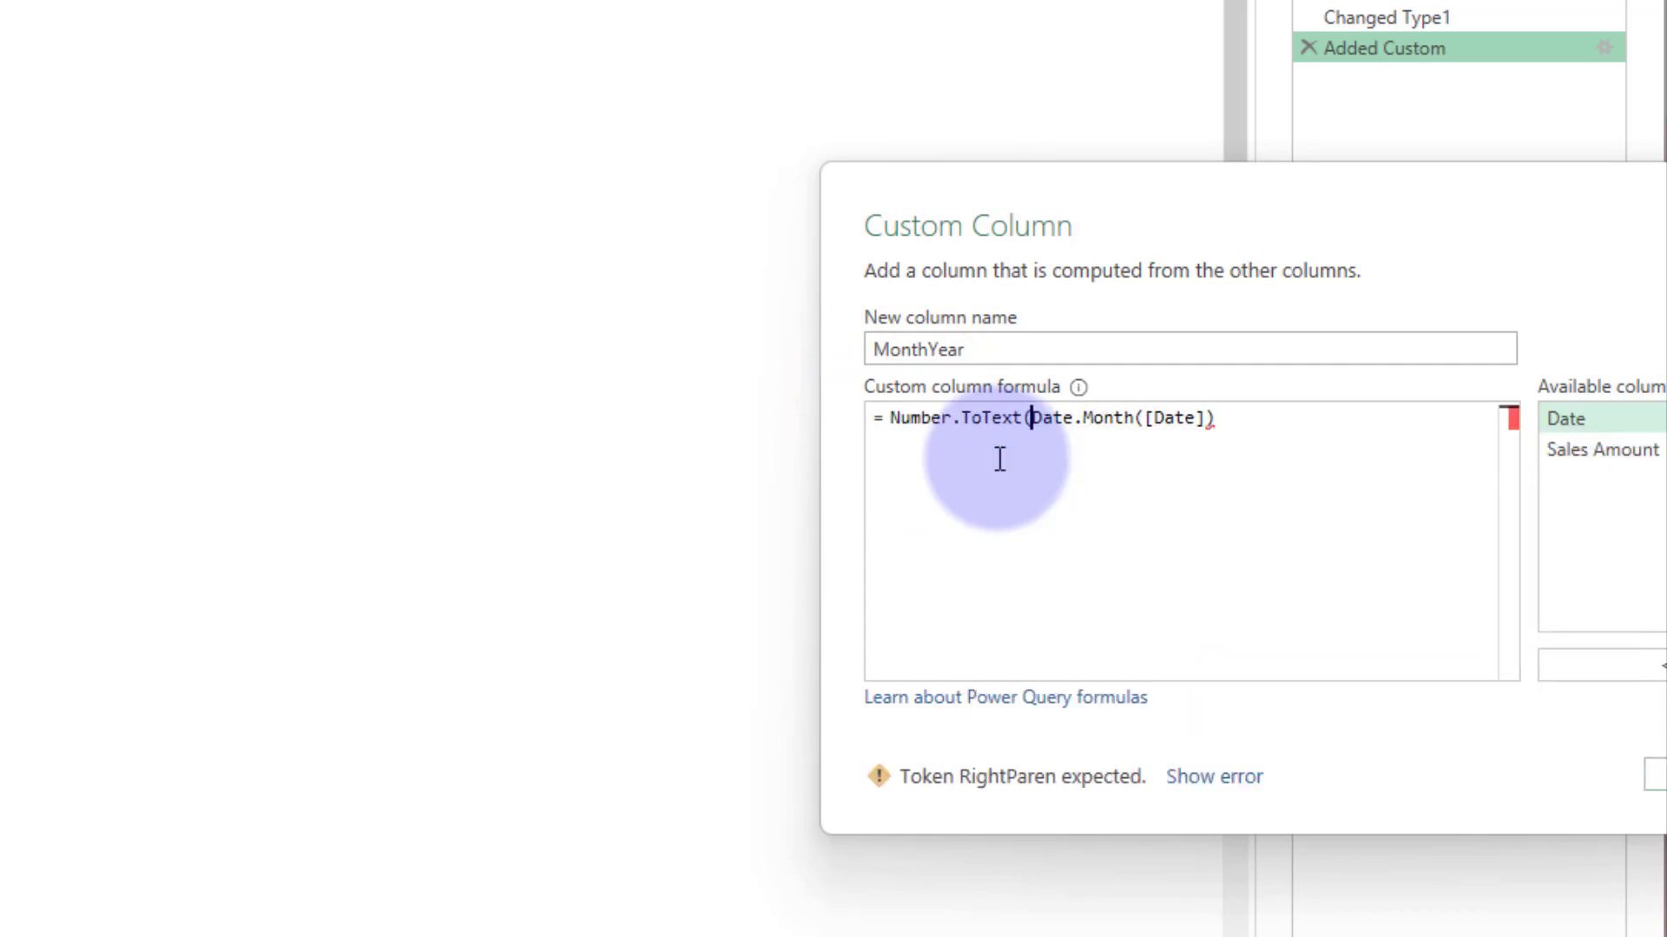
{"action": "left_click", "coordinate": [1232, 431]}
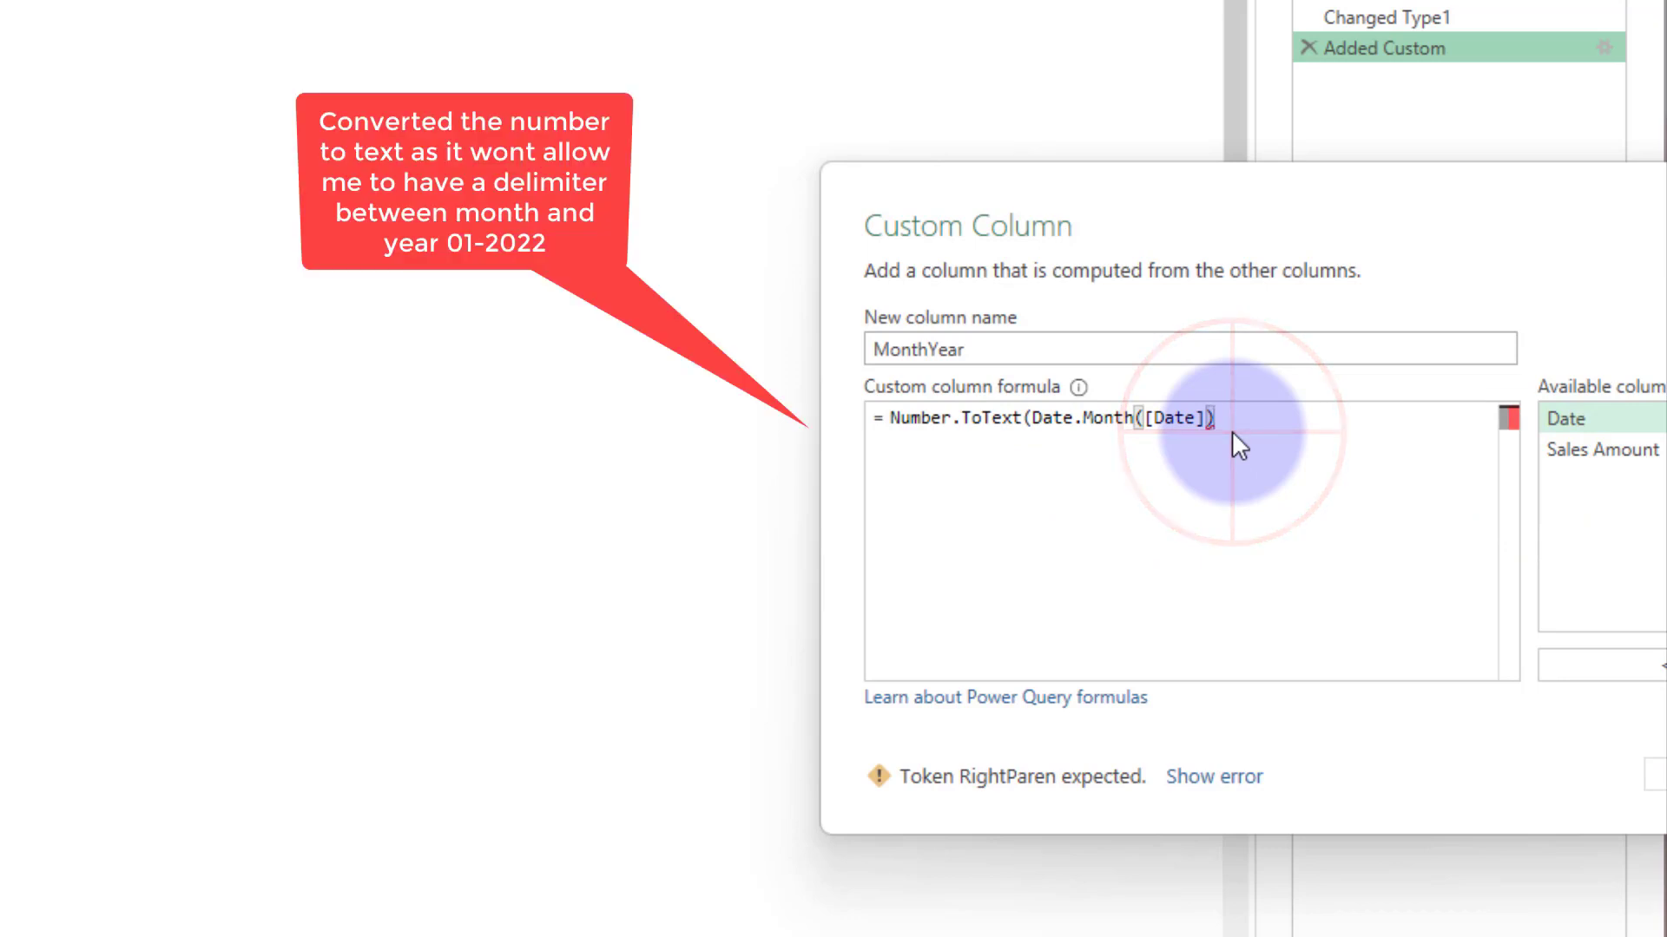
{"action": "type", "text": ") "}
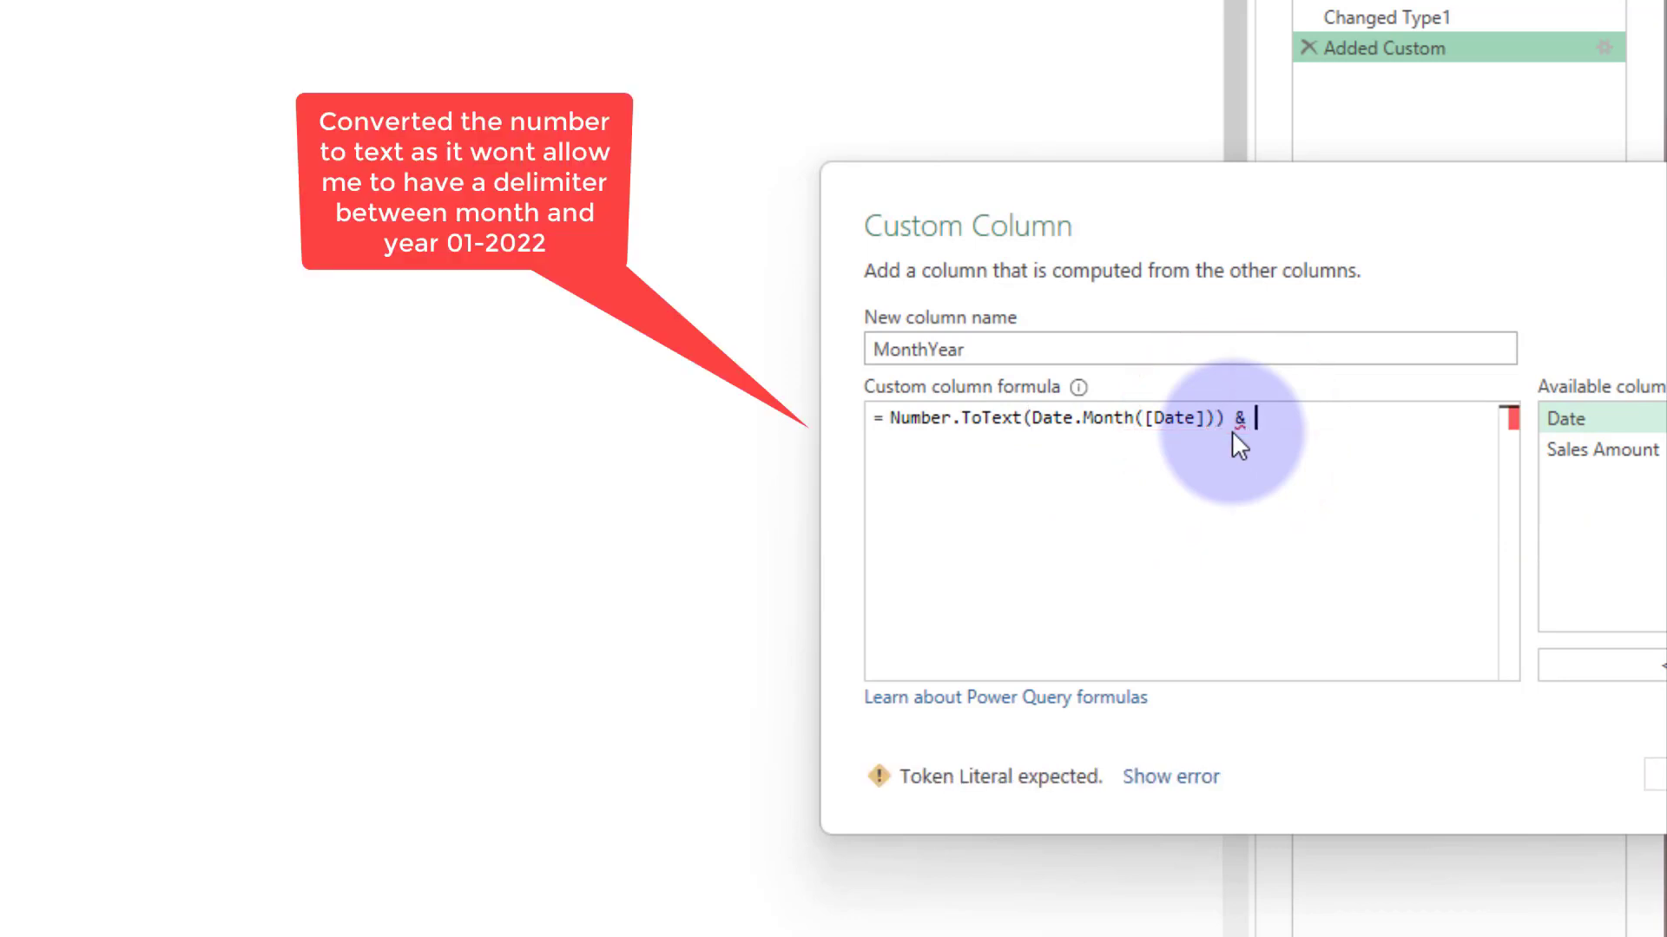
{"action": "type", "text": "& \"-\" &"}
Step: Complete the formula with Number.ToText(Date.Year([Date])) so MonthYear reads like 1-2022
{"action": "left_click_drag", "start_coordinate": [1230, 424], "coordinate": [751, 395]}
{"action": "key", "text": "ctrl+c"}
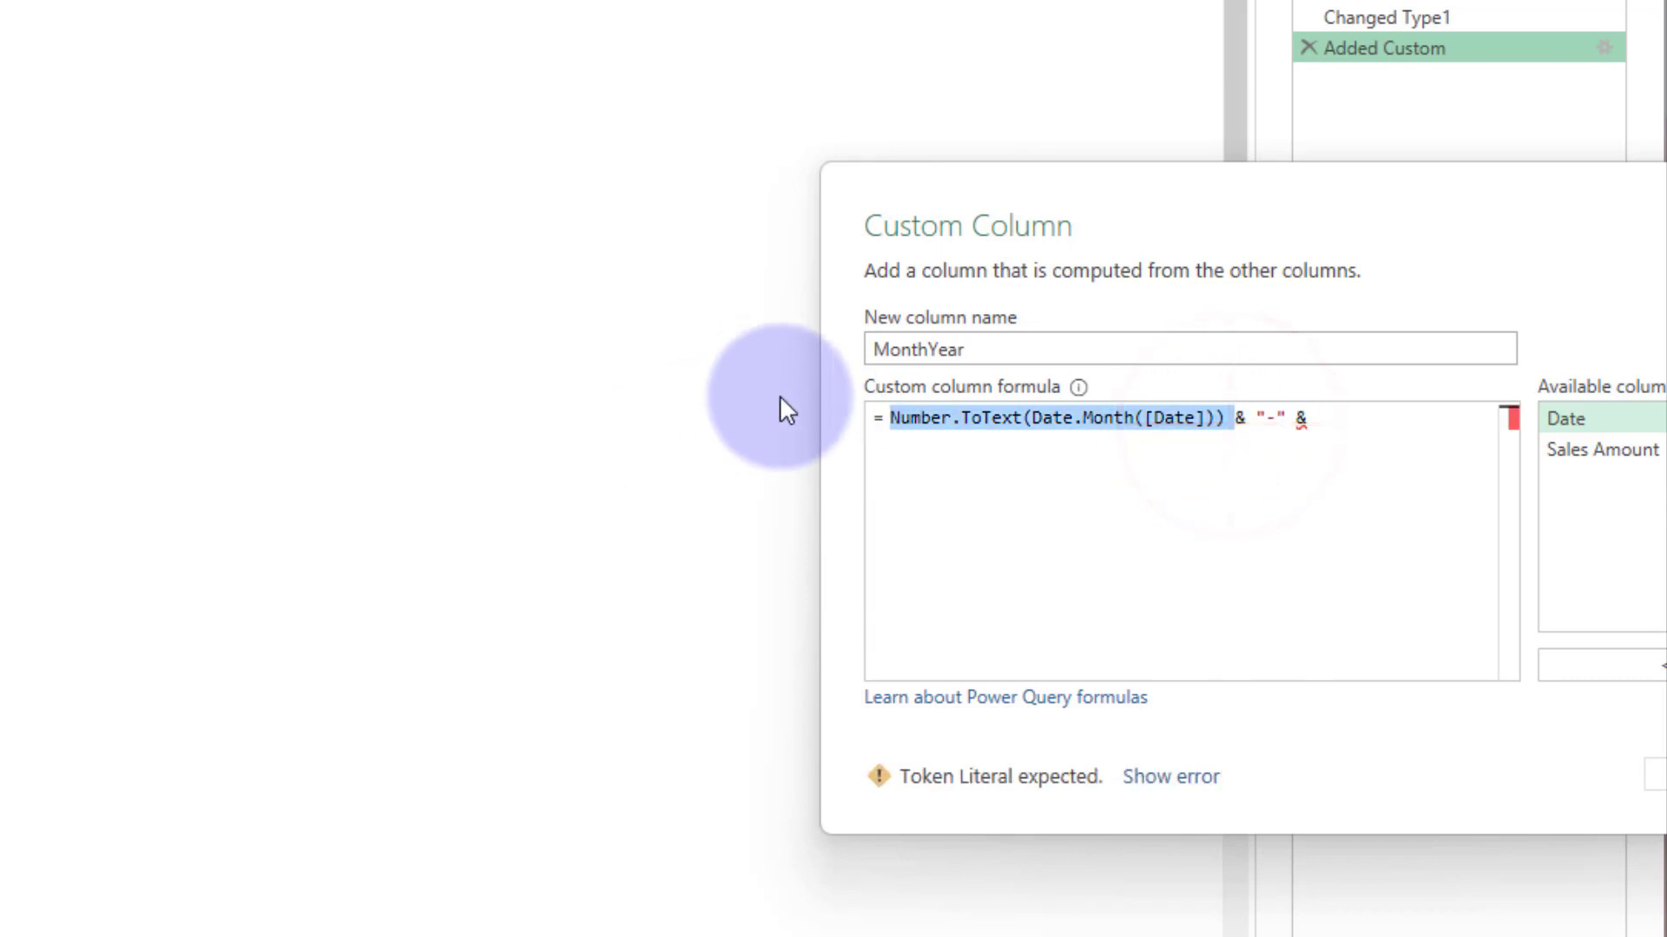
{"action": "left_click", "coordinate": [1353, 419]}
{"action": "key", "text": "ctrl+v"}
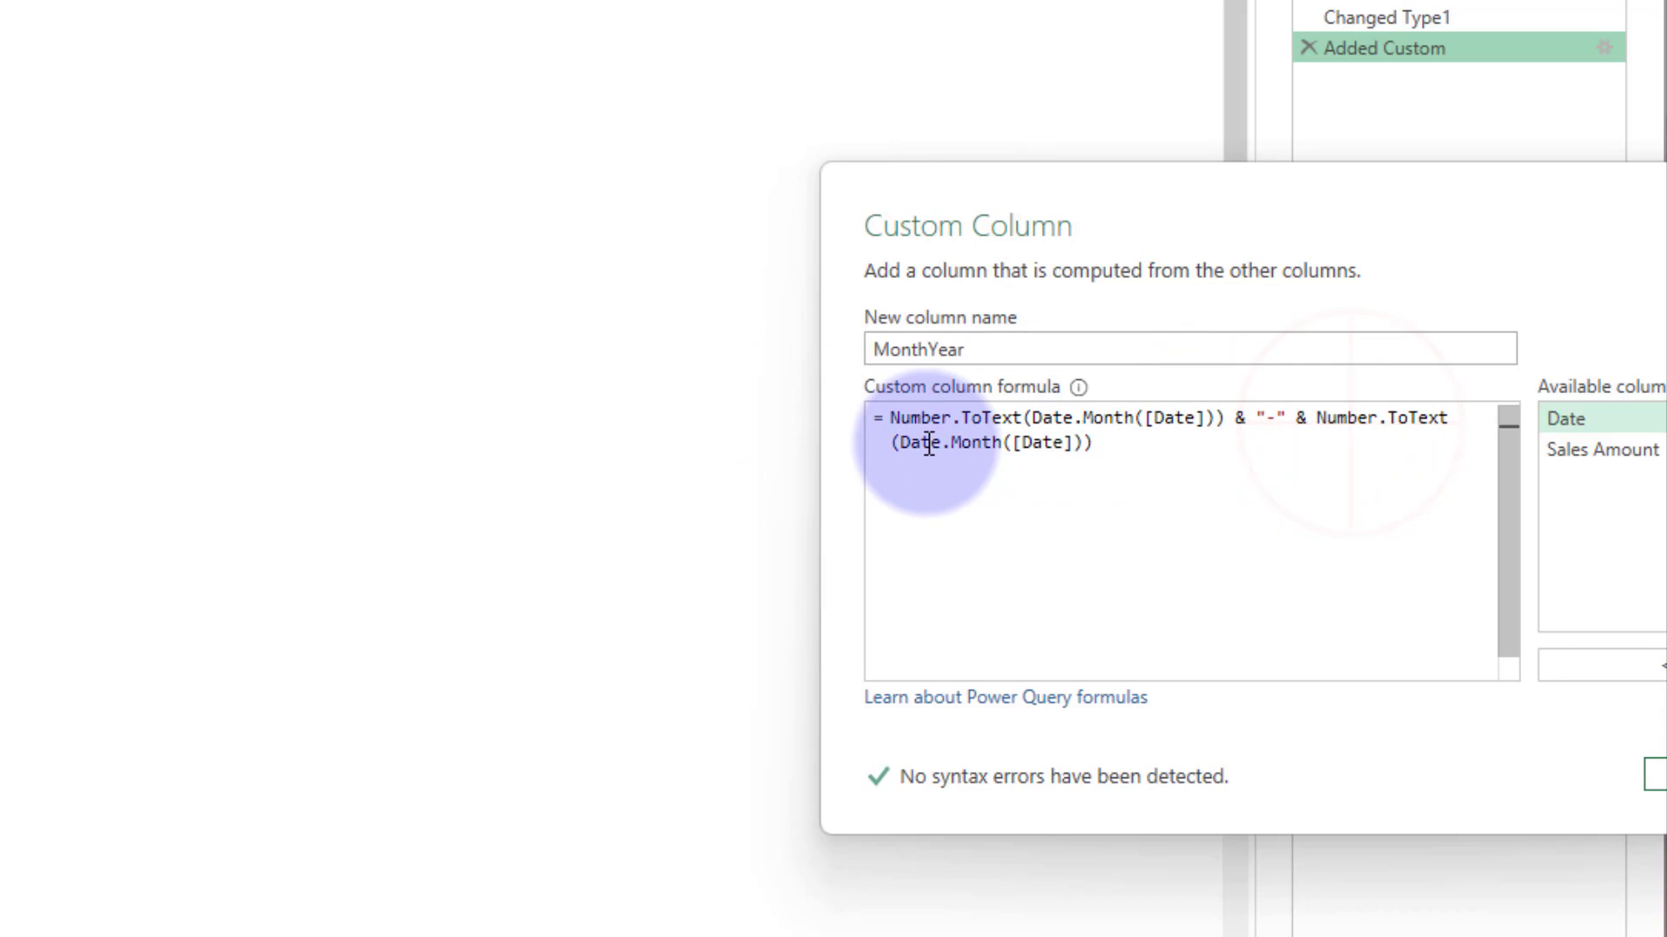
{"action": "double_click", "coordinate": [971, 442]}
{"action": "type", "text": "Year"}
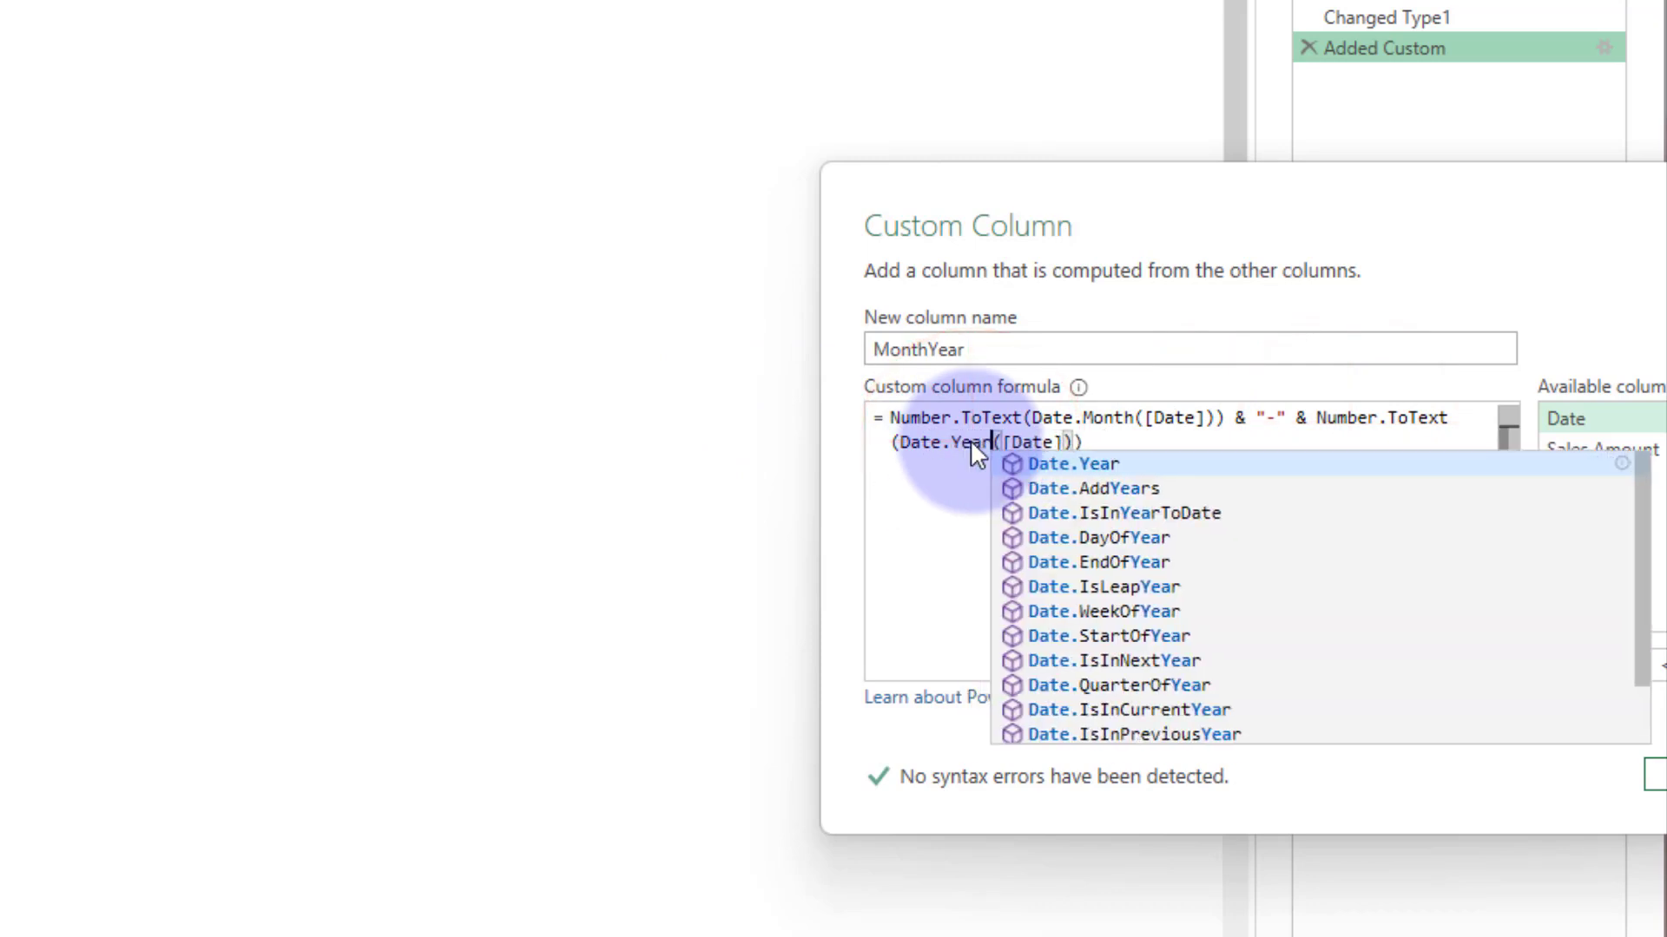
{"action": "key", "text": "Return"}
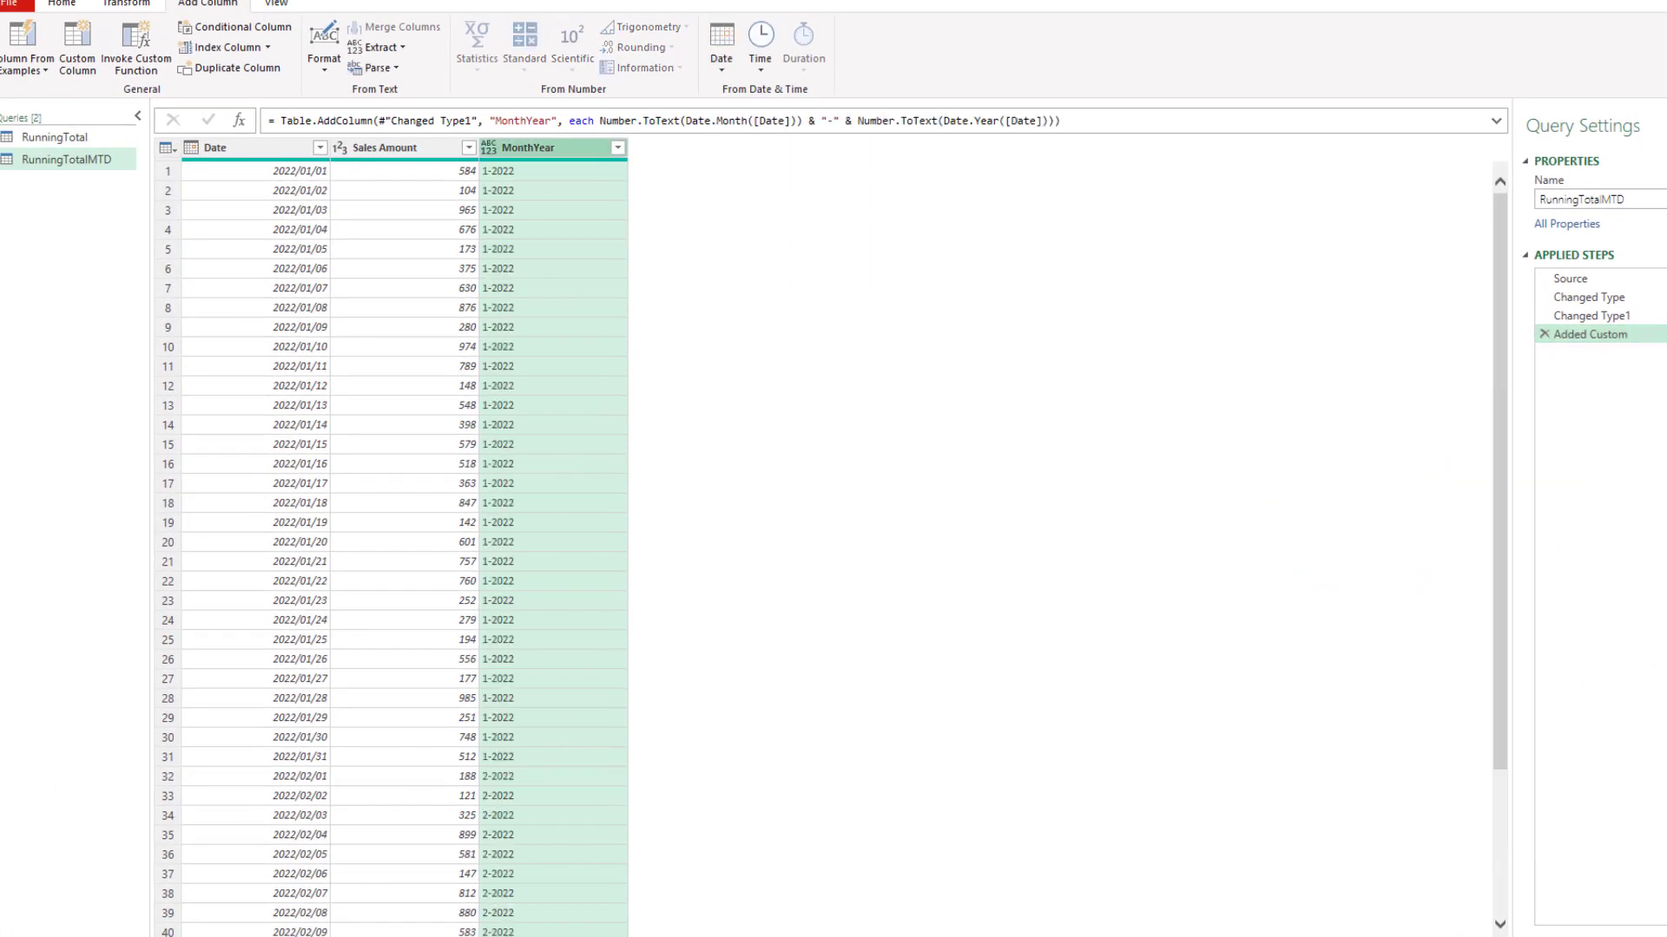
Step: Move MonthYear to the first column, then group rows by MonthYear using the All Rows operation
{"action": "left_click_drag", "start_coordinate": [574, 148], "coordinate": [222, 122]}
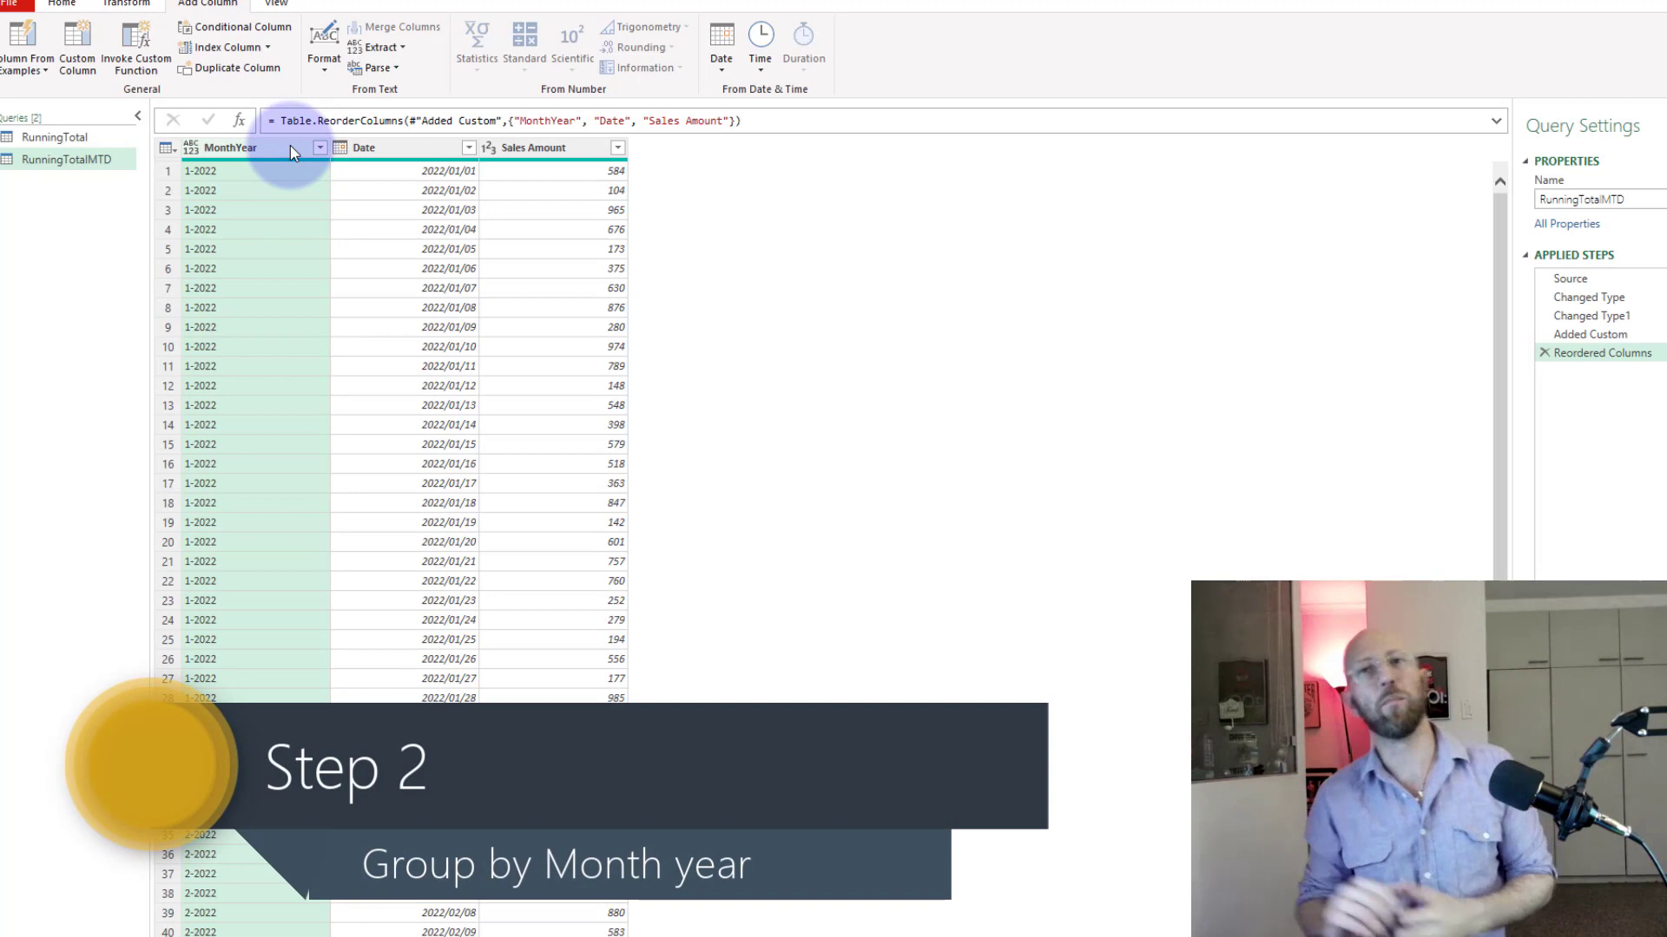
{"action": "left_click", "coordinate": [126, 3]}
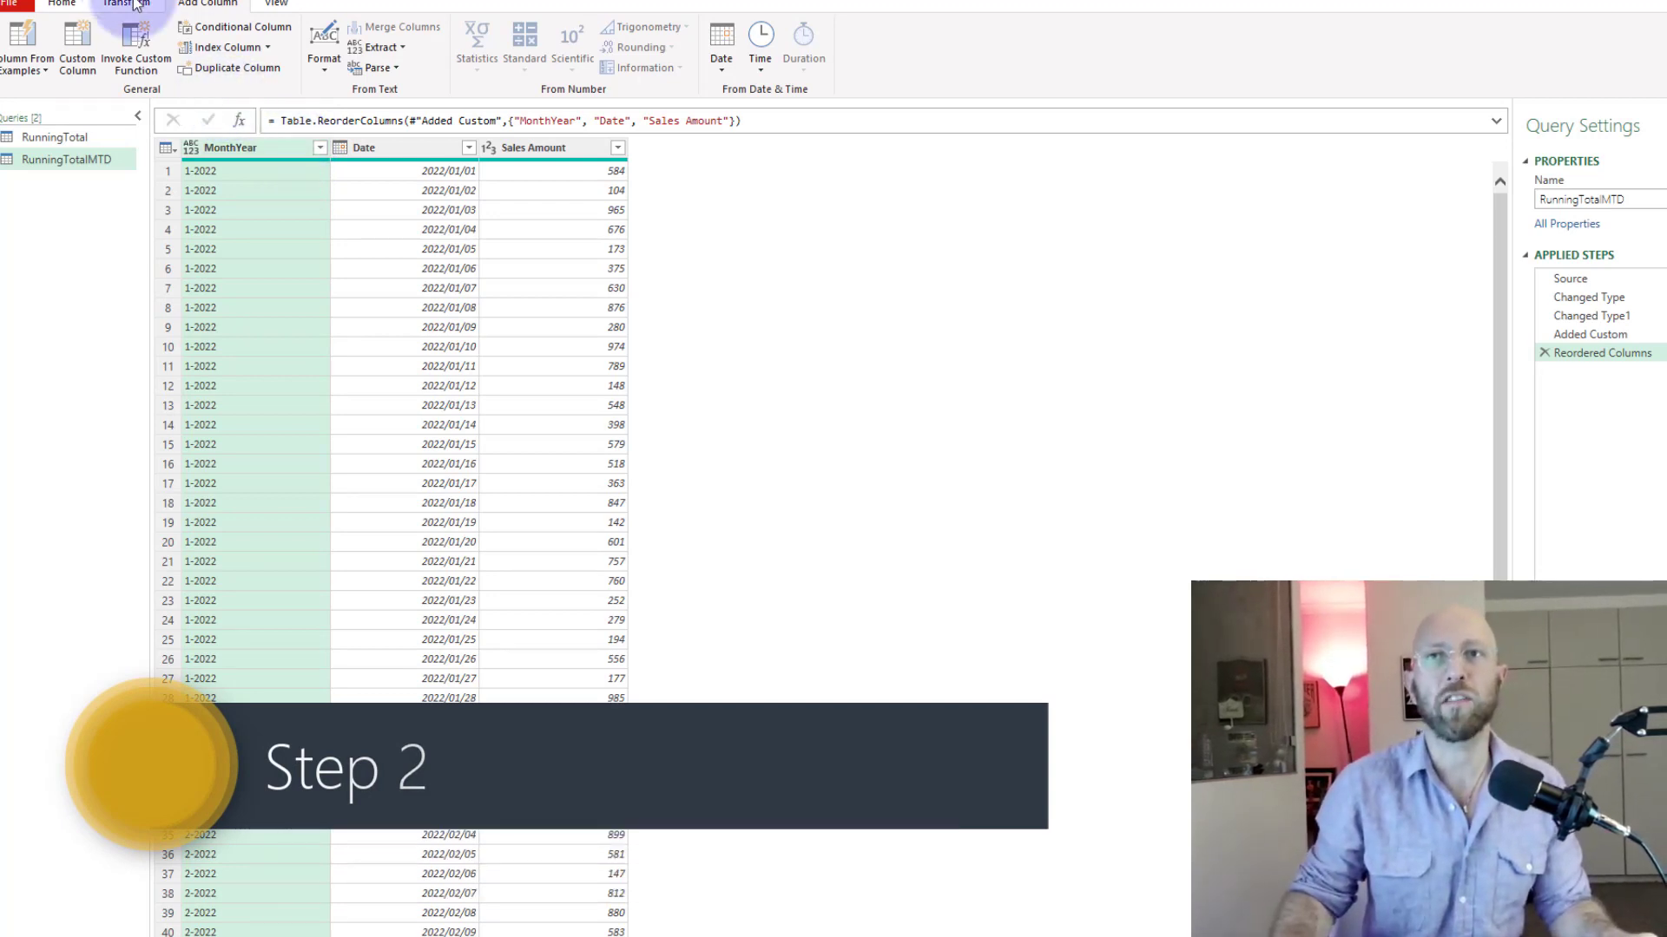
{"action": "left_click", "coordinate": [11, 39]}
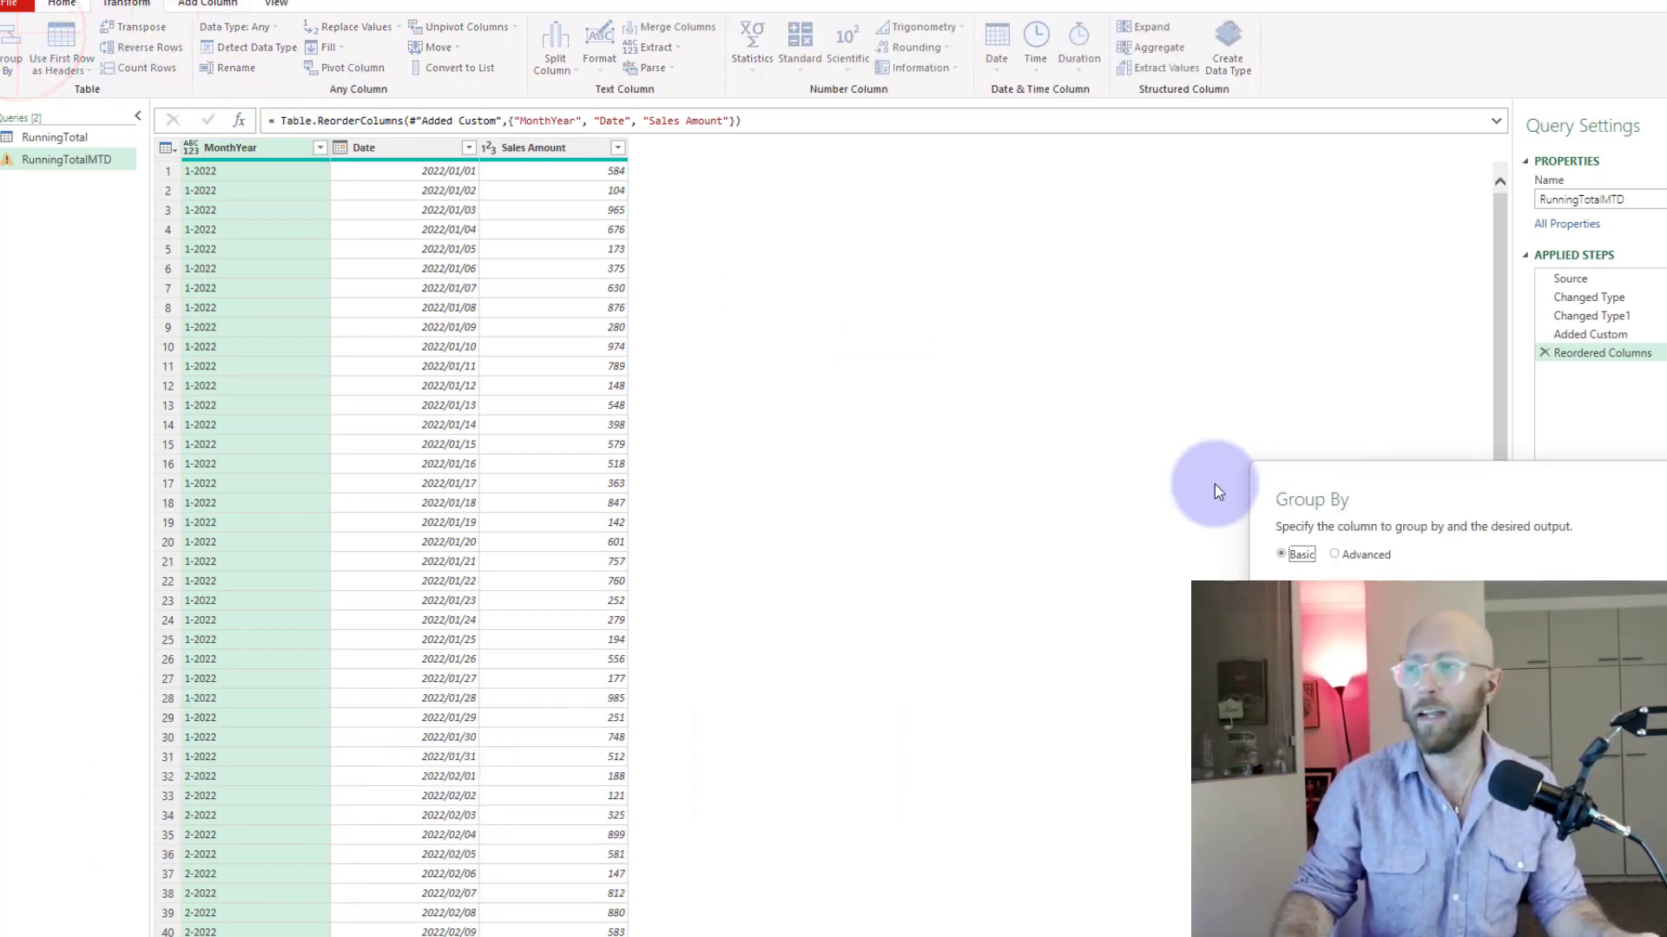
{"action": "left_click_drag", "start_coordinate": [1437, 491], "coordinate": [760, 185]}
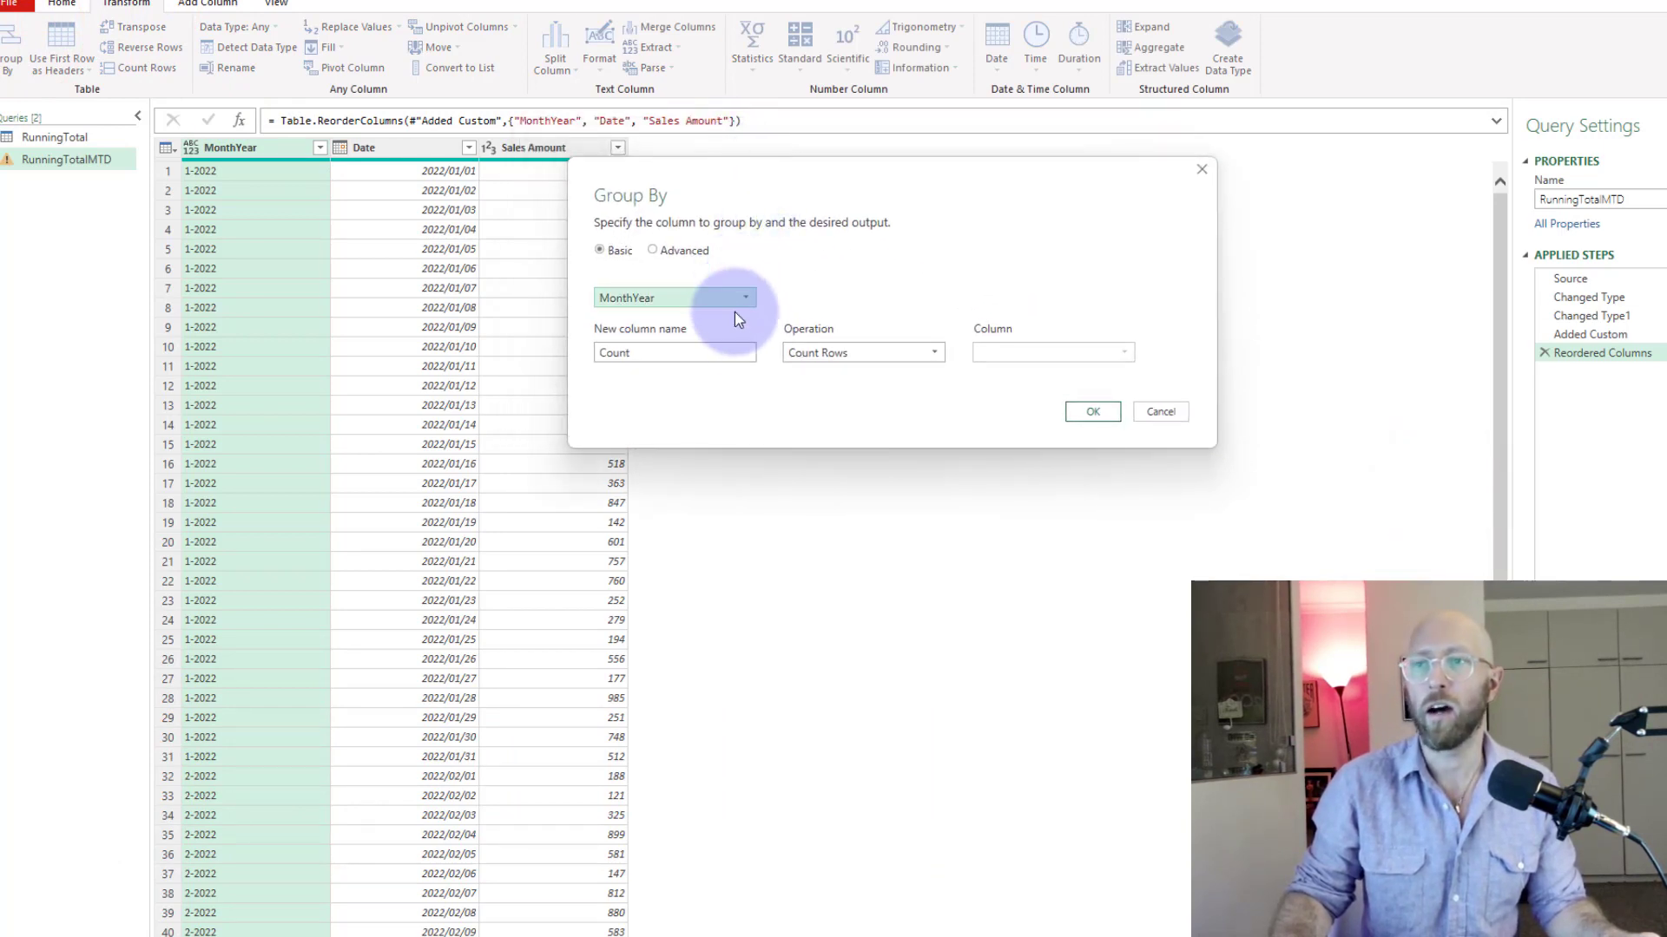
{"action": "left_click", "coordinate": [819, 357]}
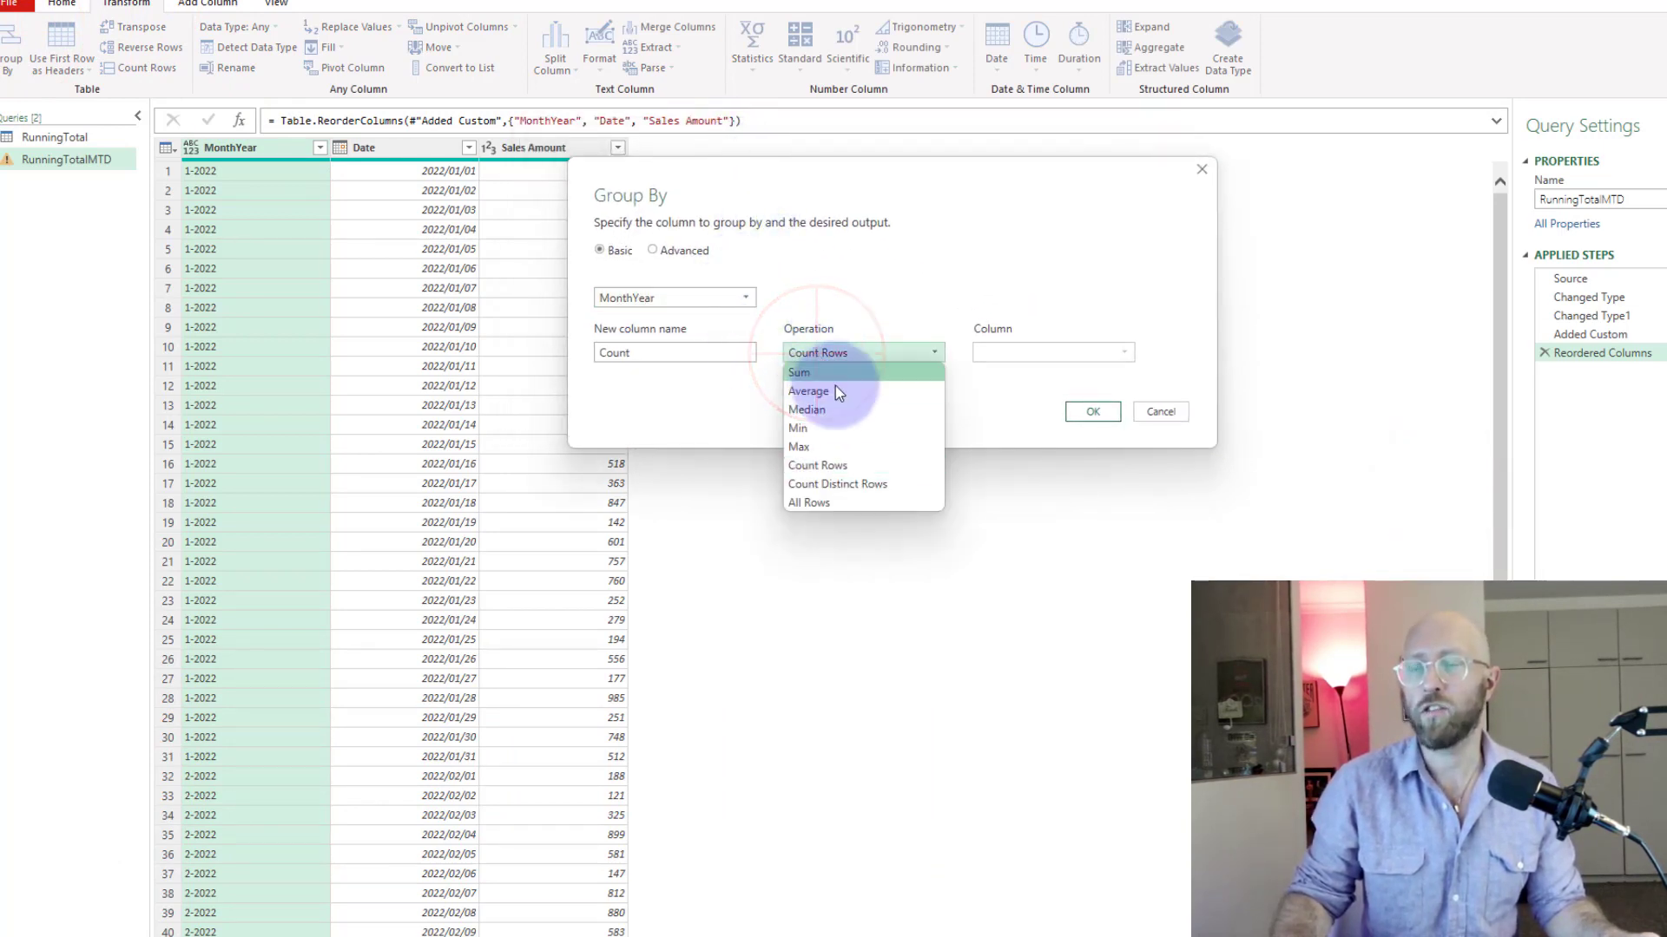
{"action": "left_click", "coordinate": [826, 502]}
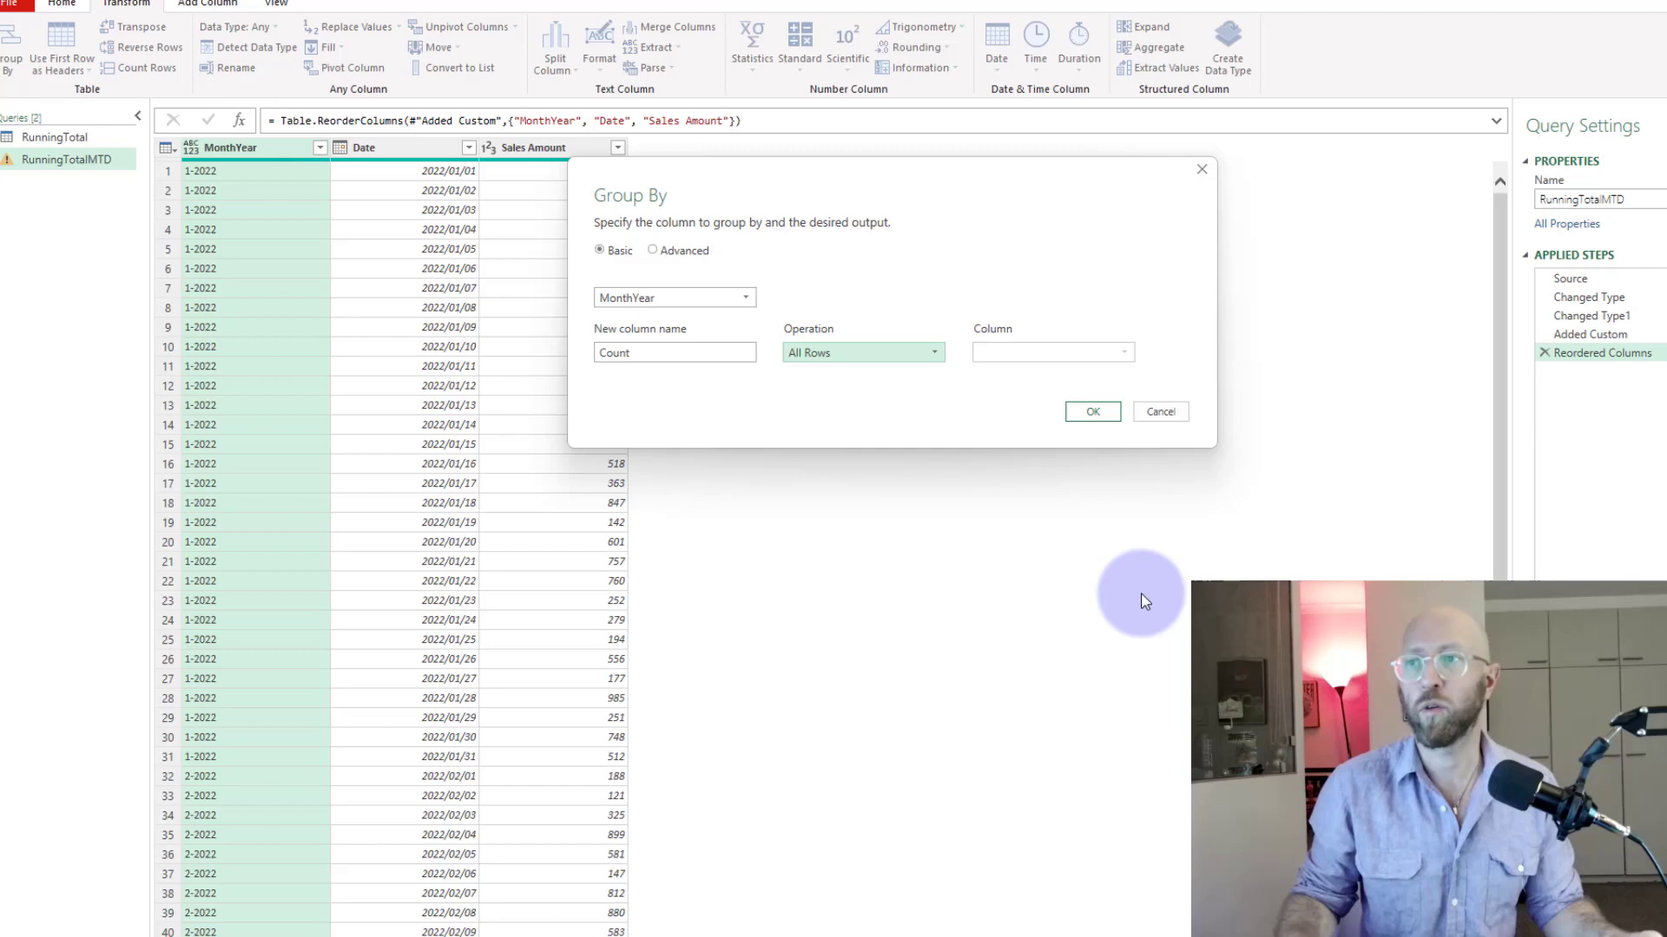
{"action": "left_click", "coordinate": [1092, 412]}
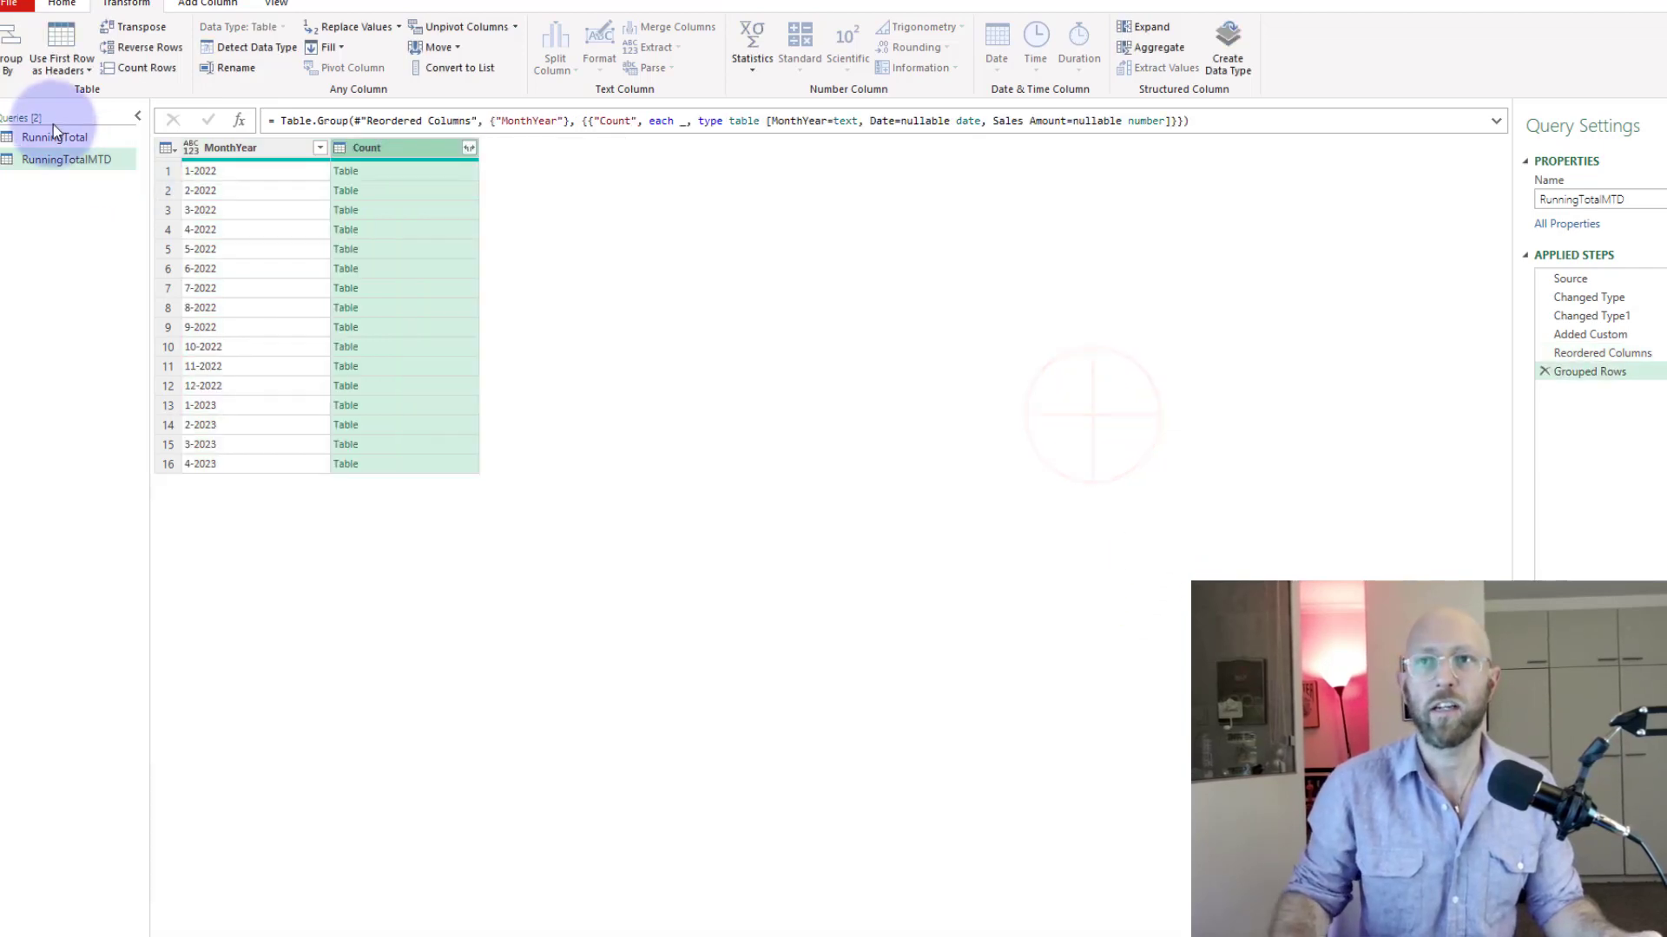
{"action": "left_click", "coordinate": [417, 172]}
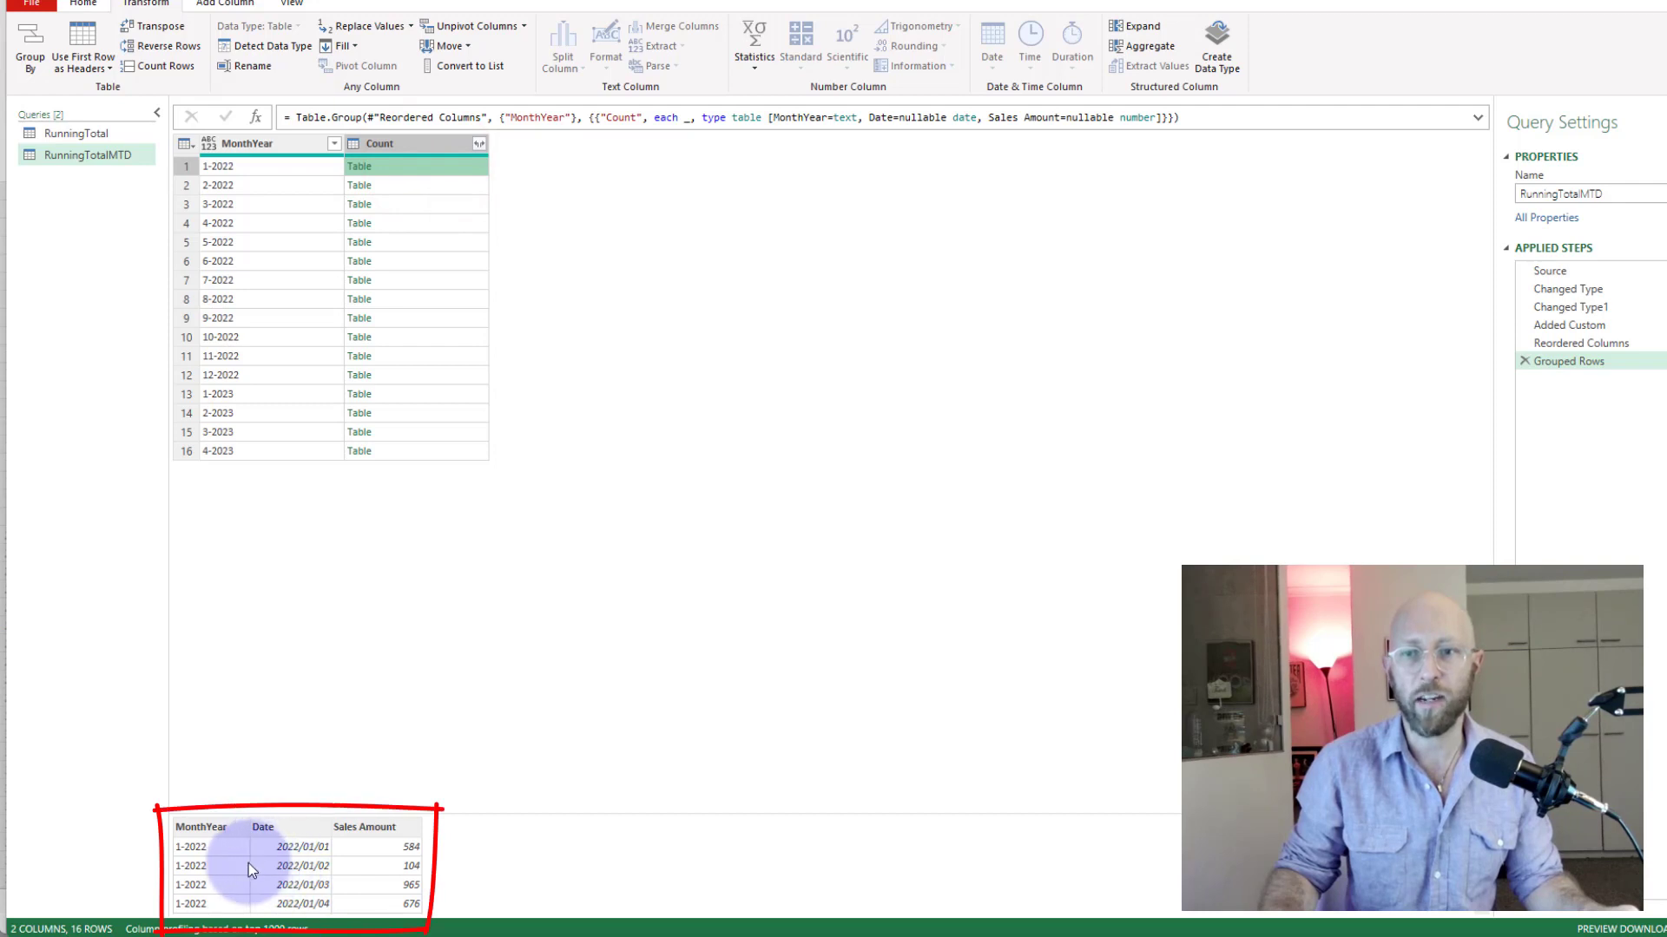
{"action": "scroll", "coordinate": [299, 876], "scroll_direction": "down", "scroll_amount": 5}
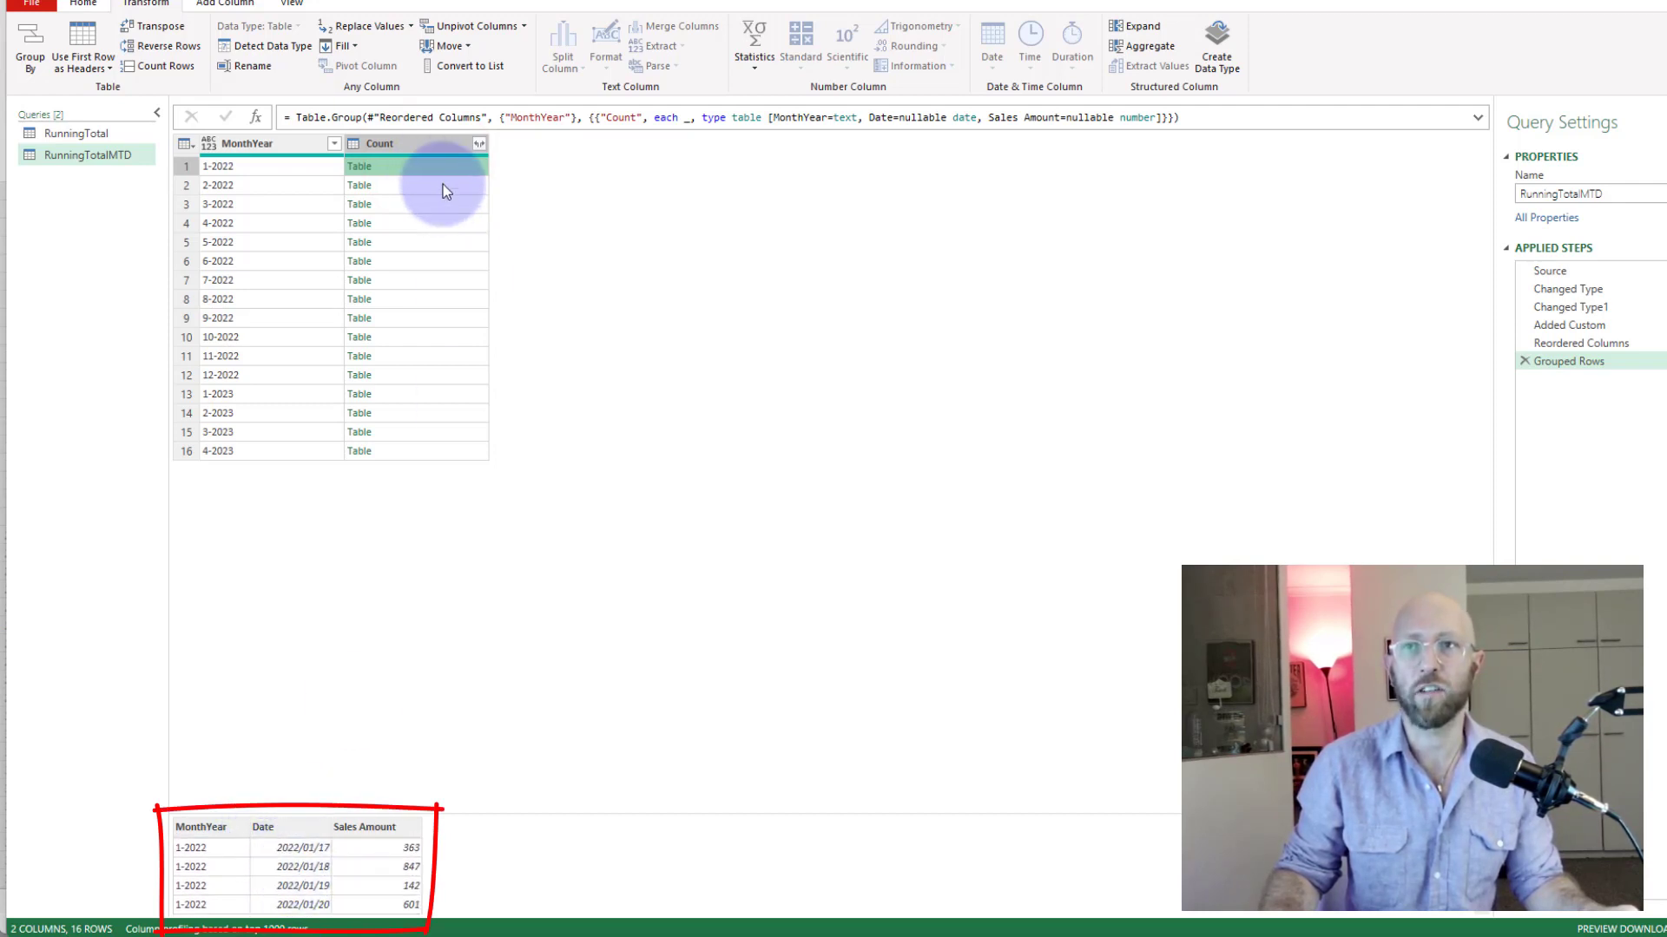
{"action": "left_click", "coordinate": [428, 243]}
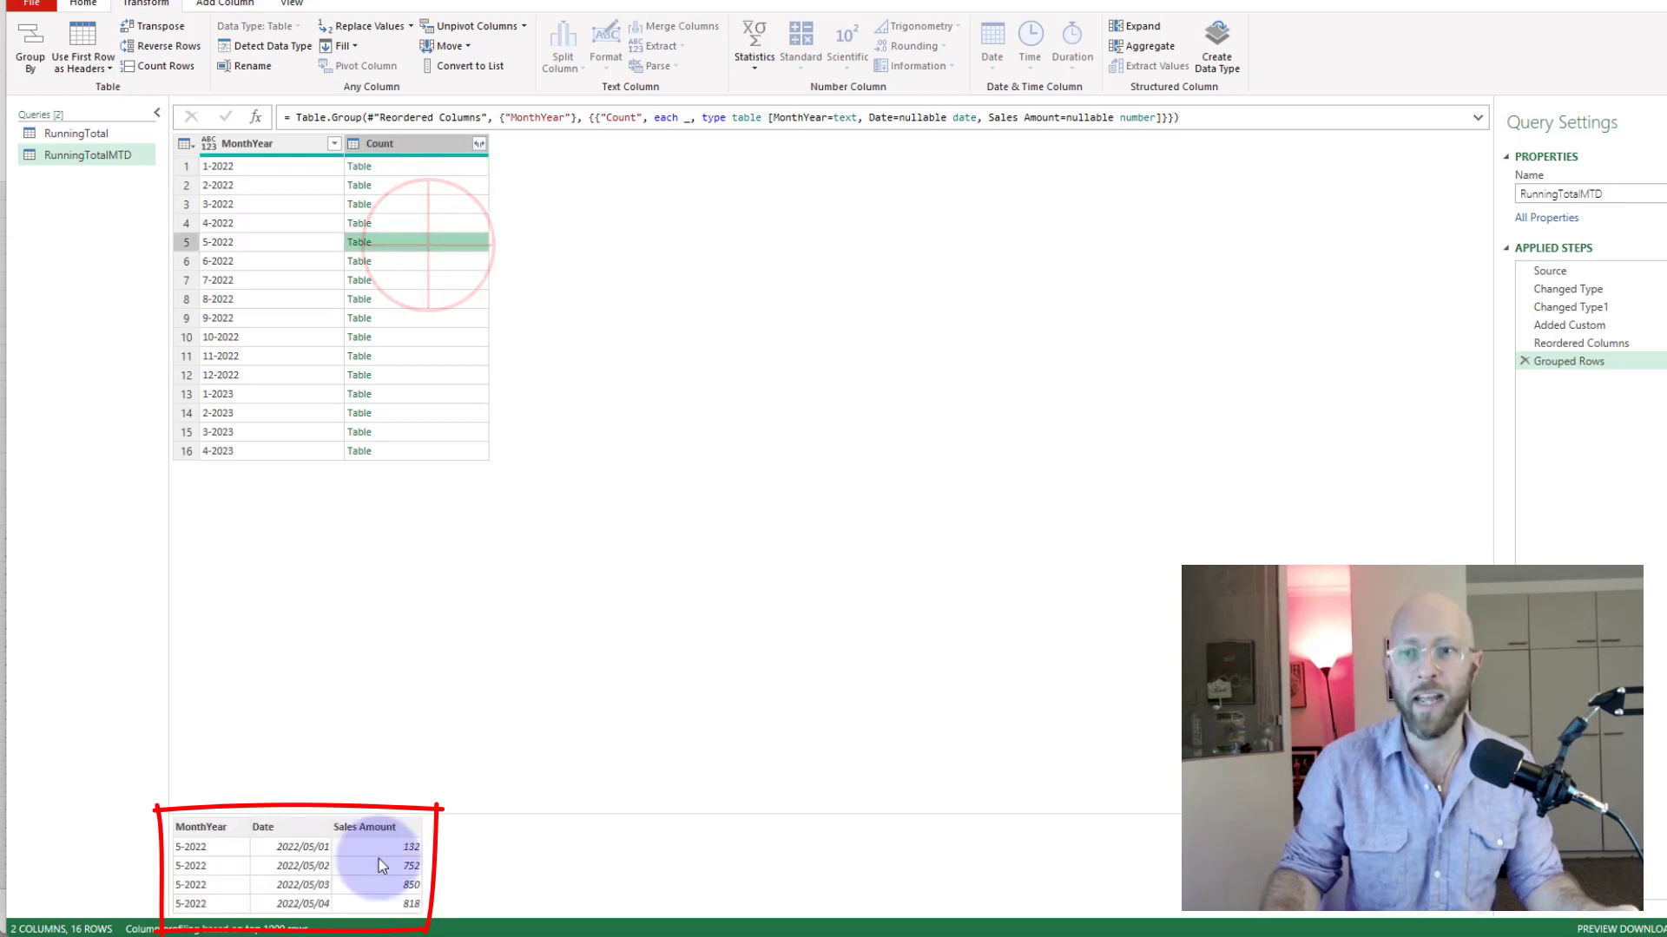
{"action": "scroll", "coordinate": [326, 854], "scroll_direction": "down", "scroll_amount": 4}
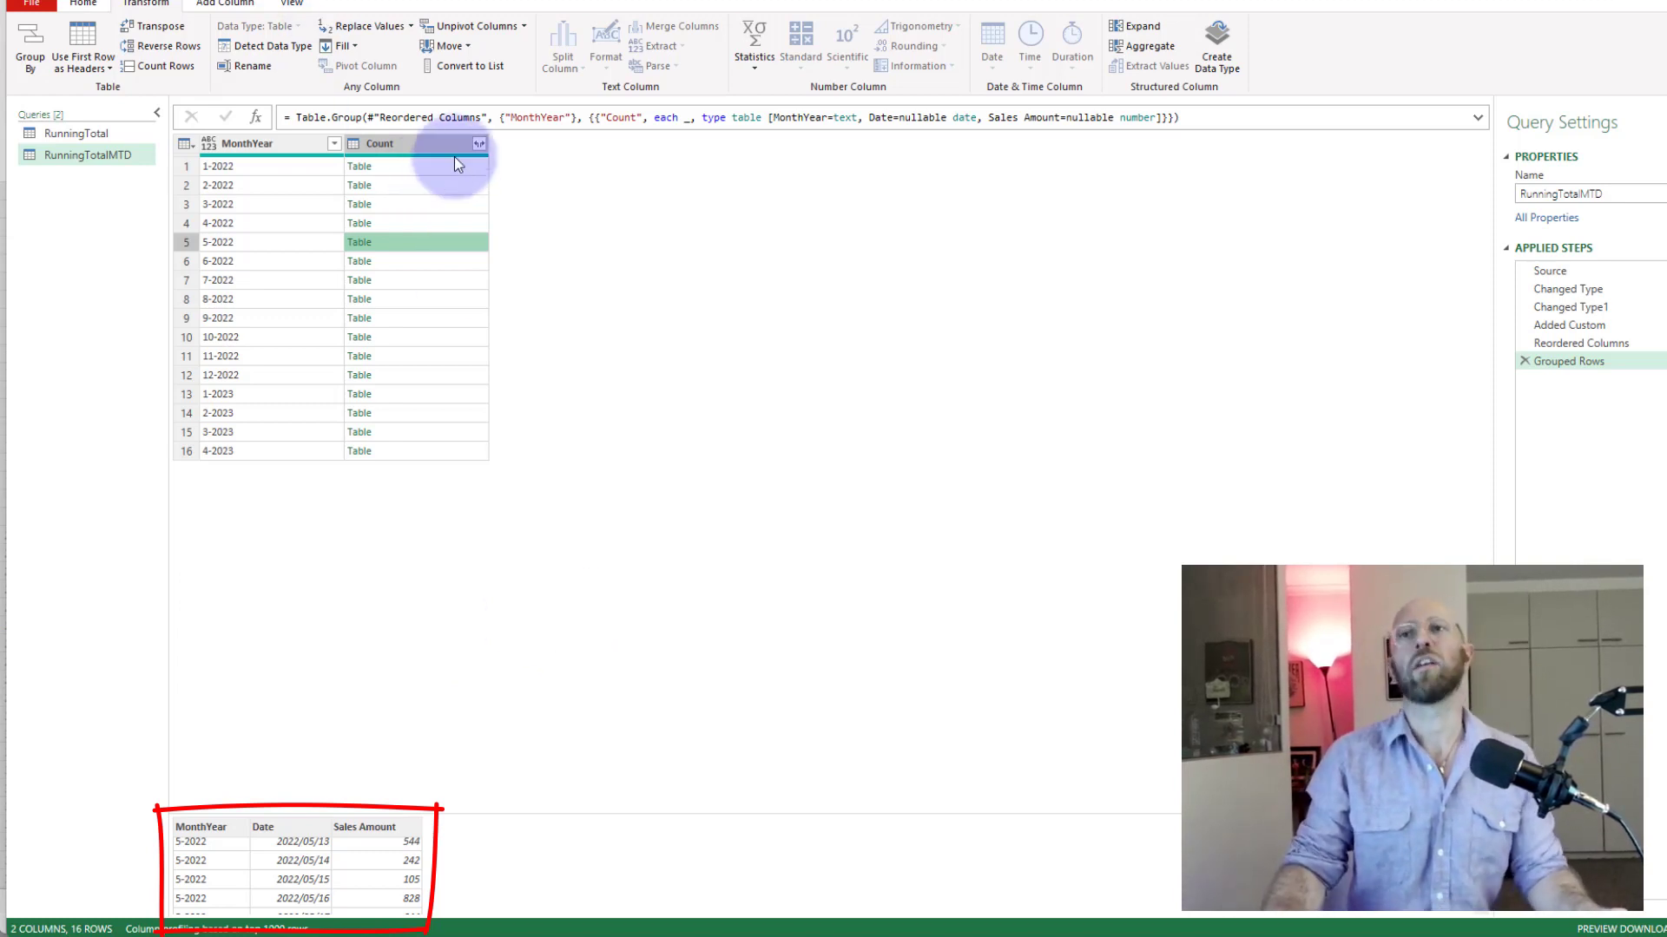
{"action": "left_click", "coordinate": [859, 327]}
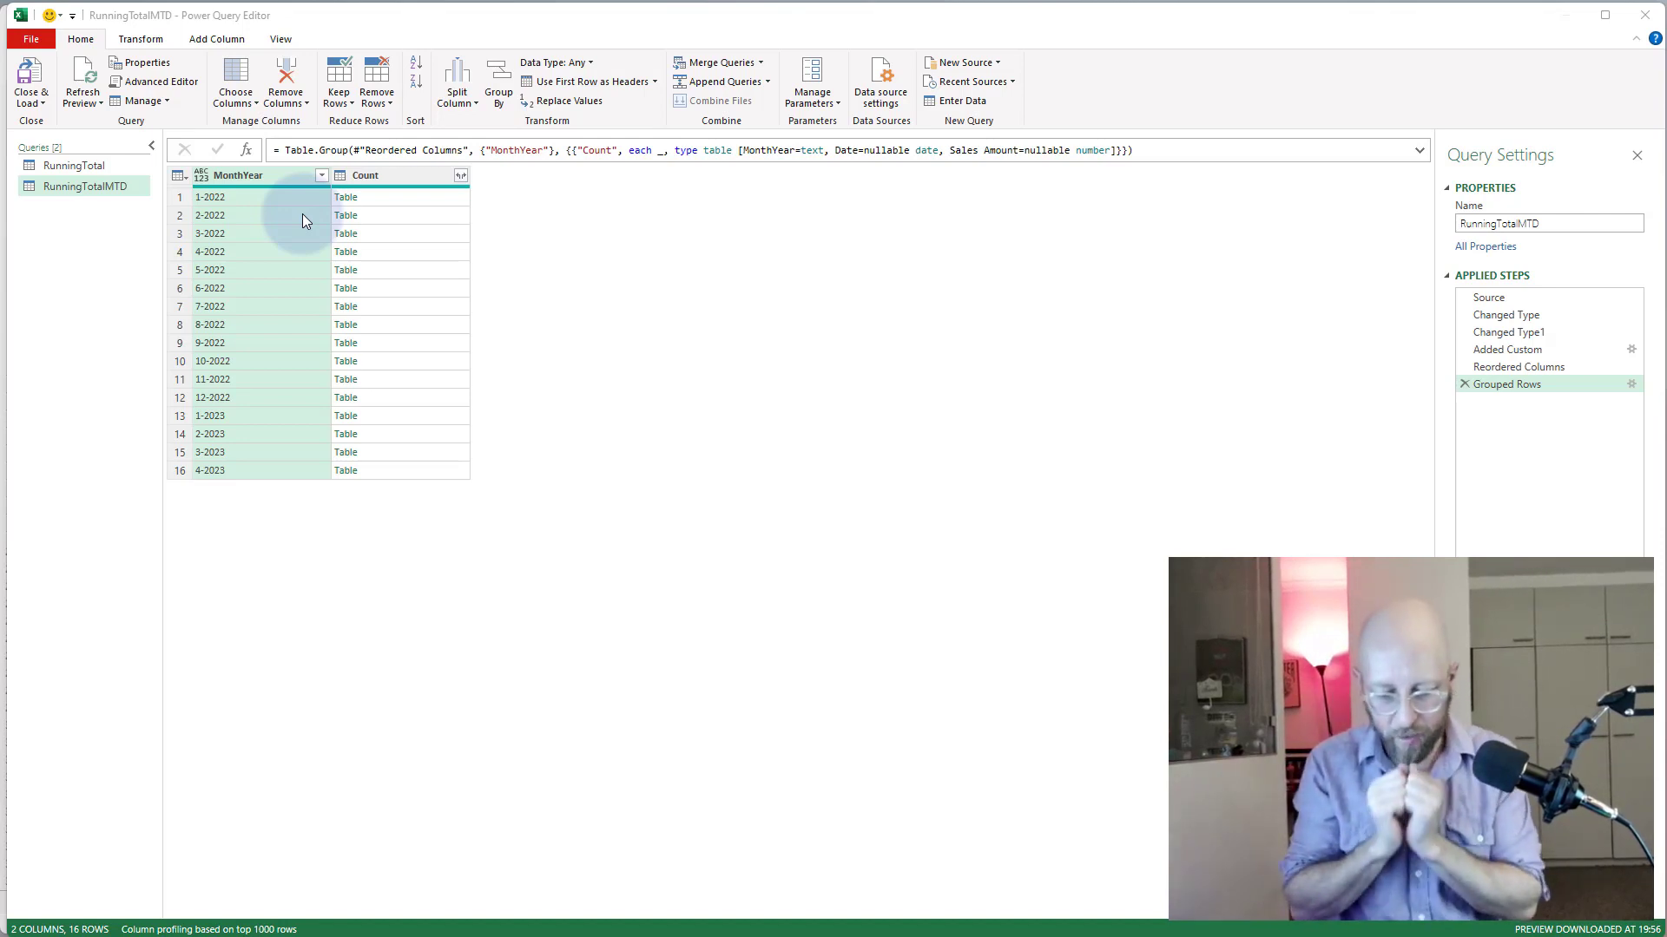
Step: Copy the Added Index and Added Custom lines from RunningTotal's M code in the Advanced Editor
{"action": "left_click", "coordinate": [104, 168]}
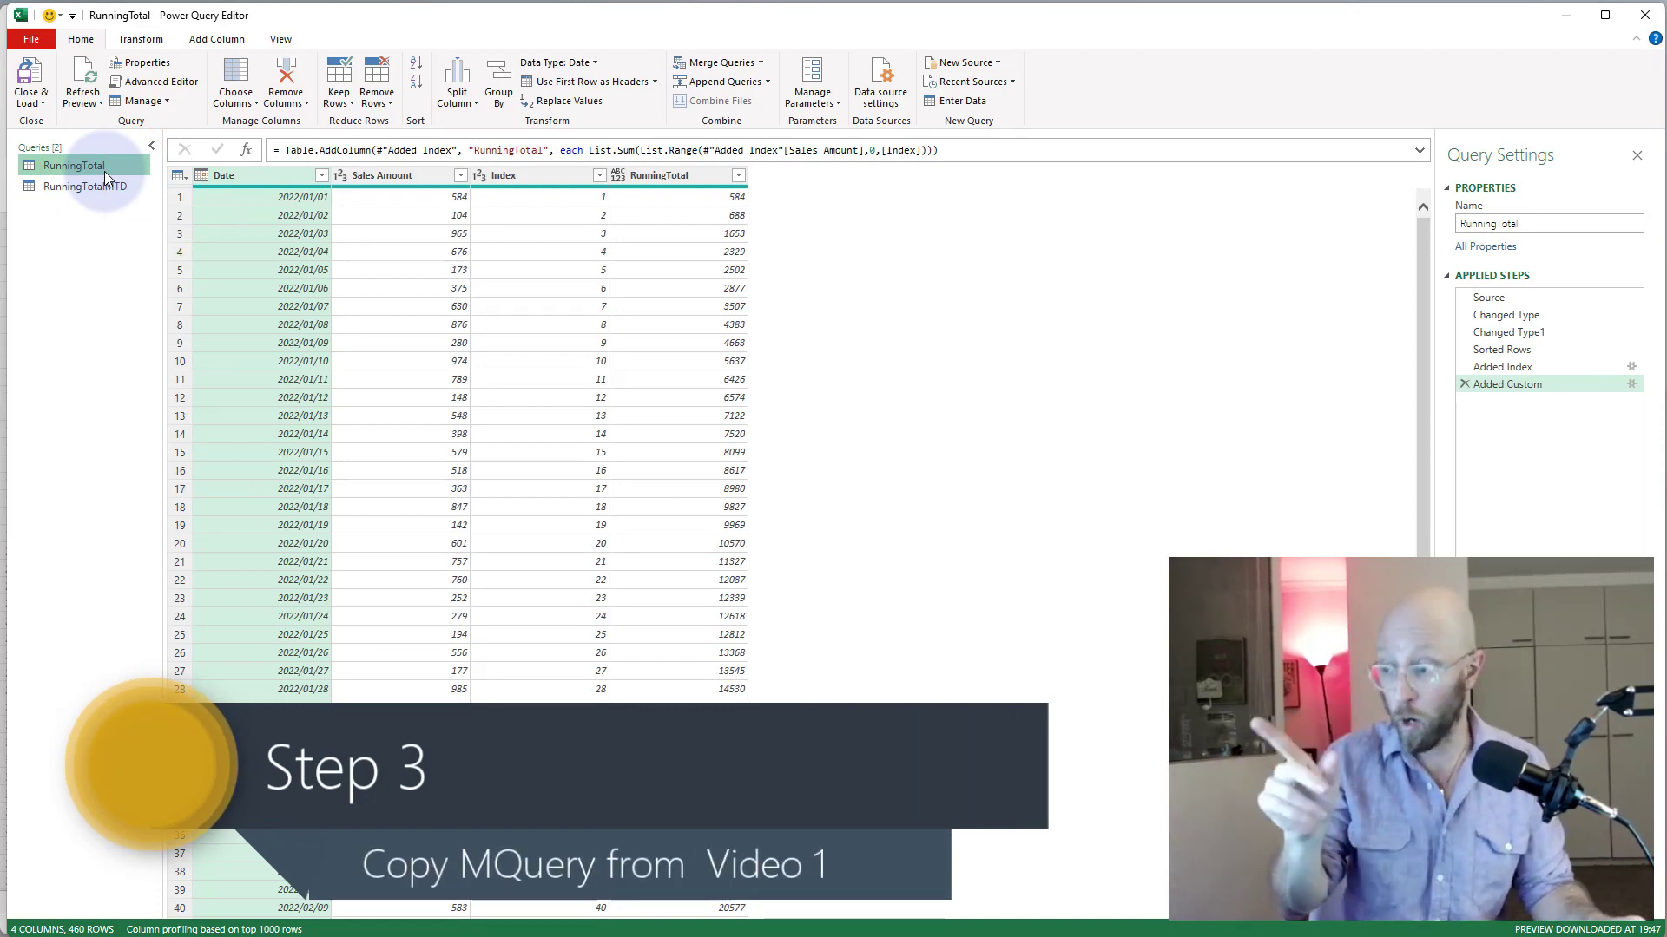
{"action": "left_click", "coordinate": [161, 81]}
{"action": "left_click", "coordinate": [706, 519]}
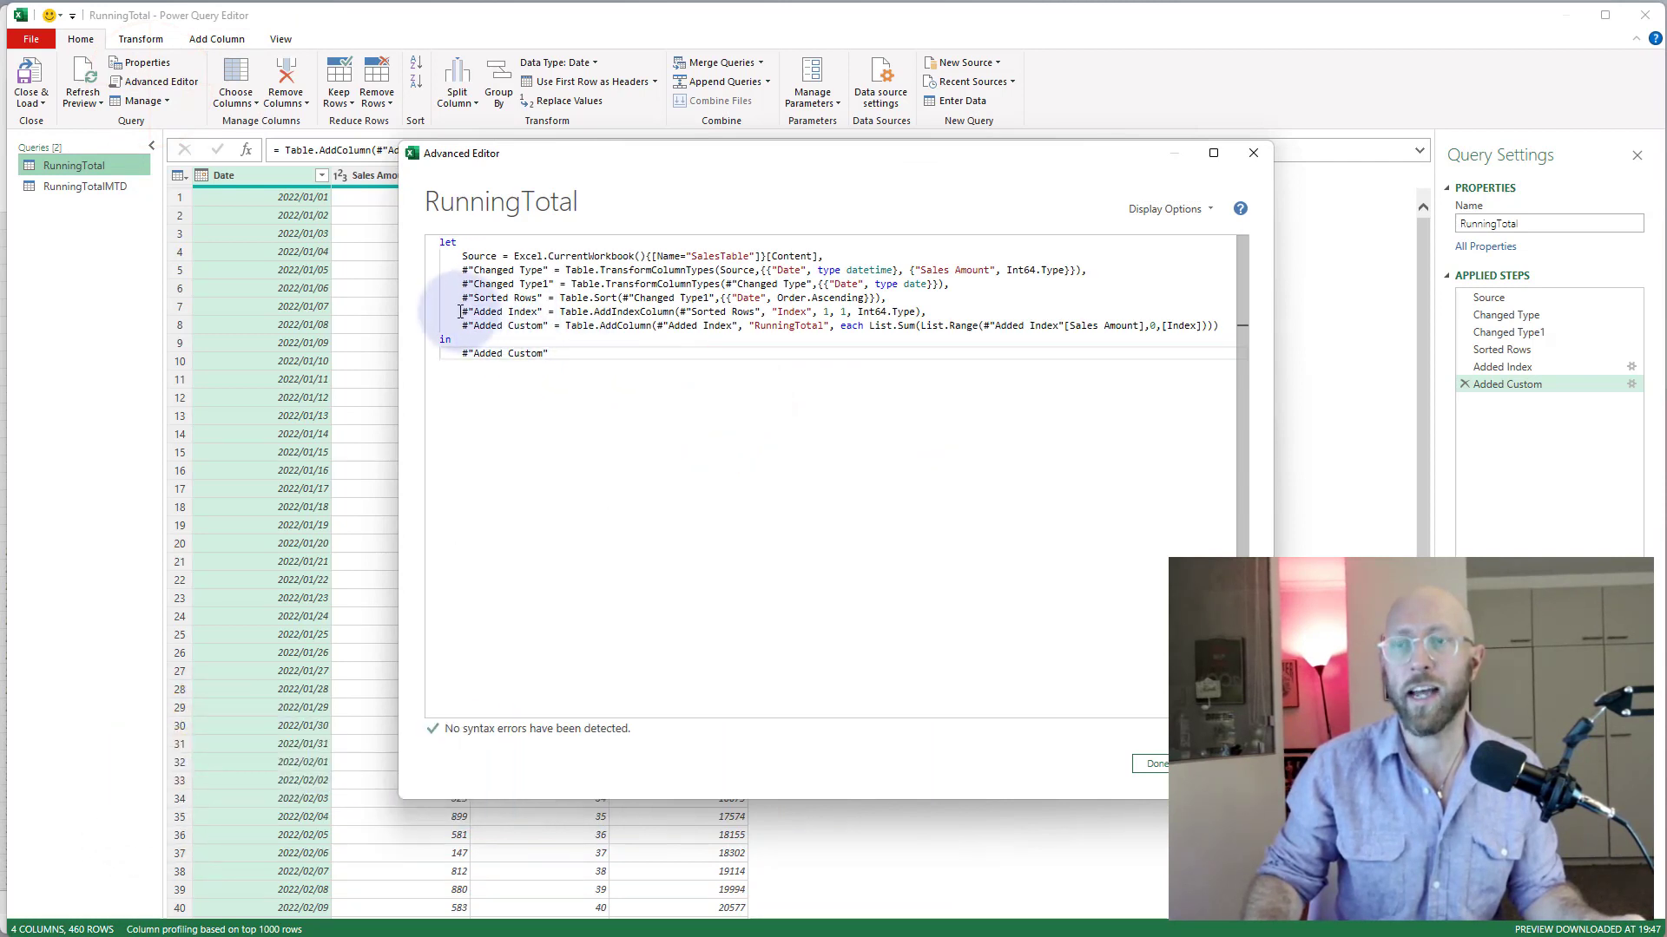
{"action": "left_click_drag", "start_coordinate": [458, 312], "coordinate": [1225, 325]}
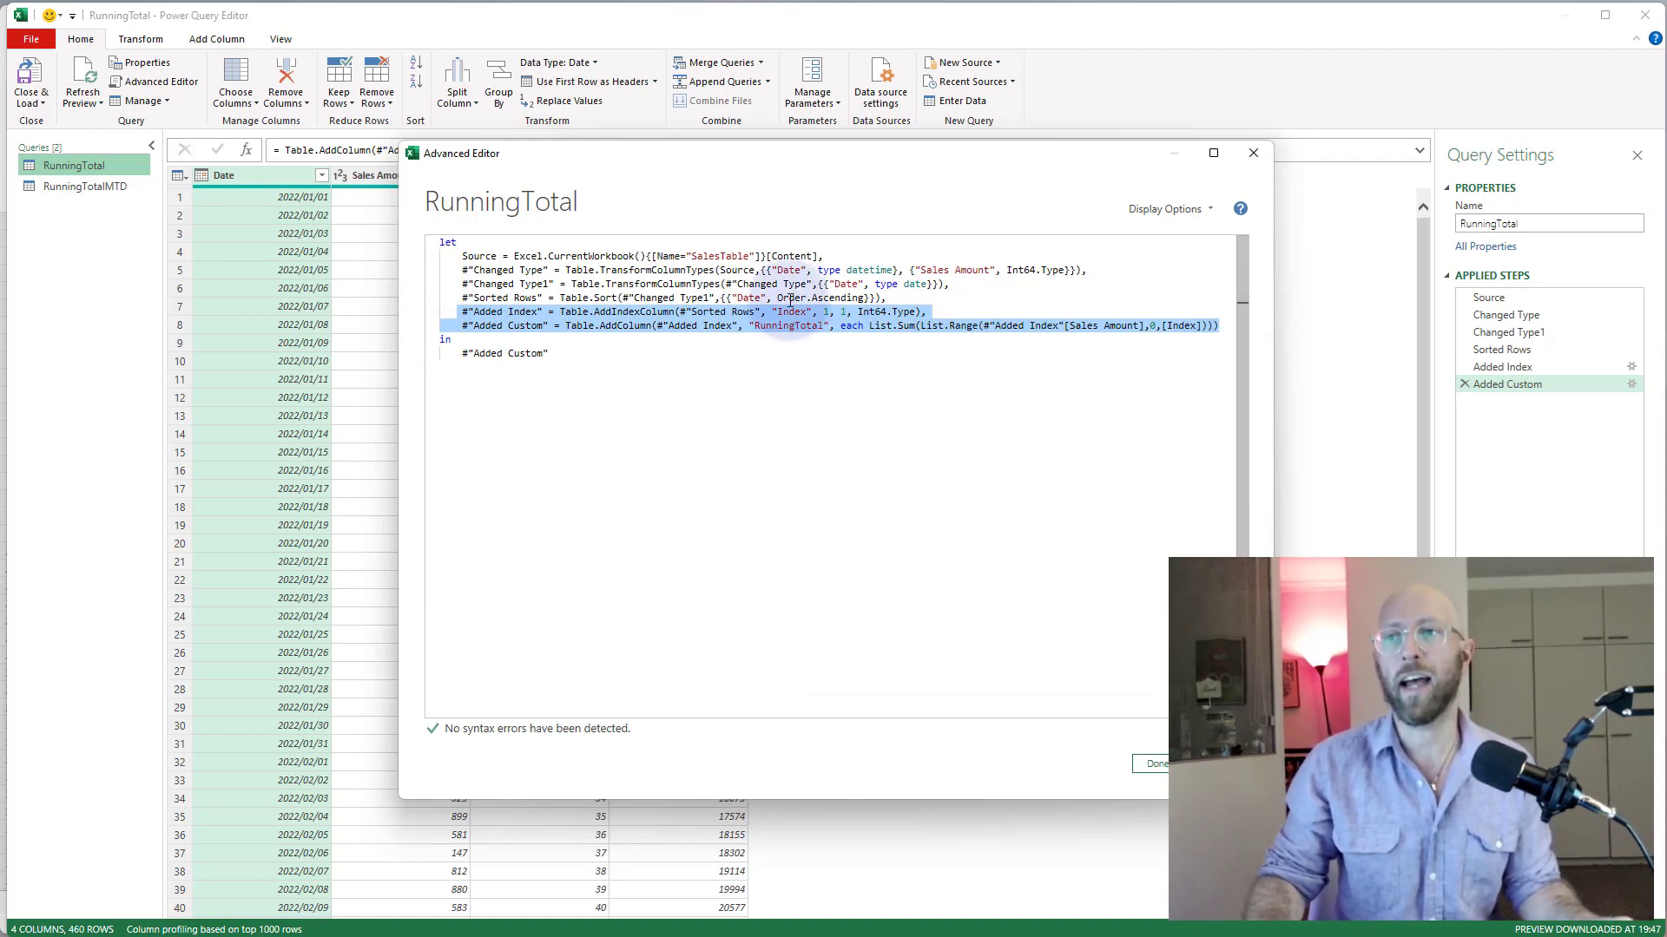
{"action": "left_click", "coordinate": [628, 375]}
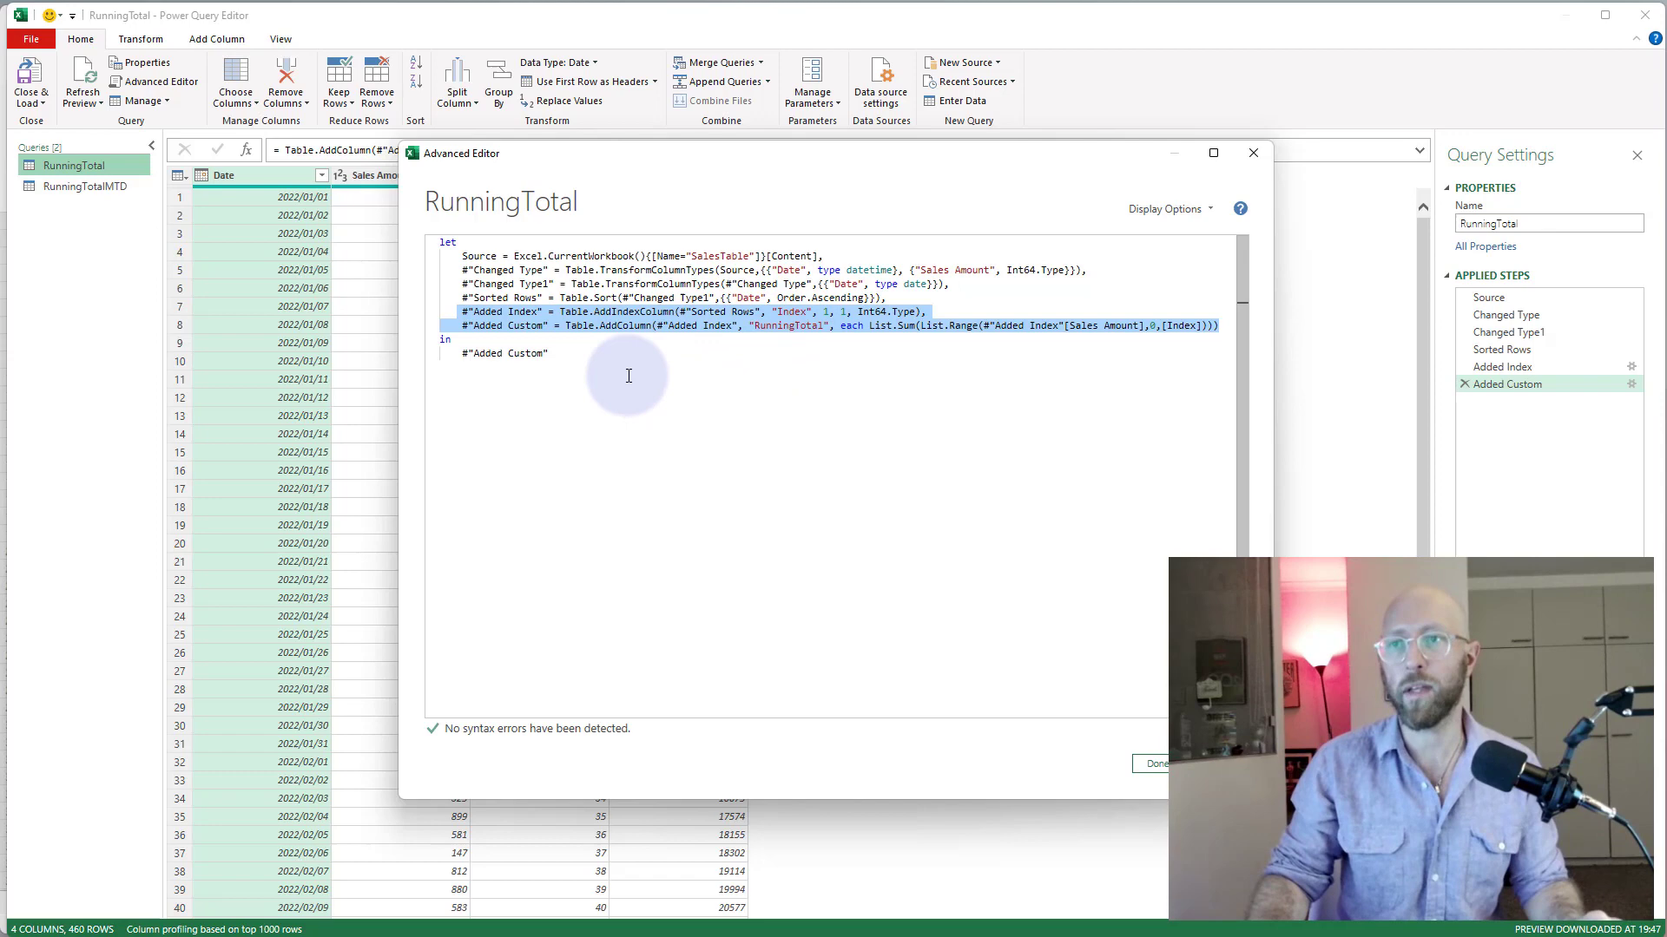
{"action": "left_click_drag", "start_coordinate": [558, 365], "coordinate": [411, 310]}
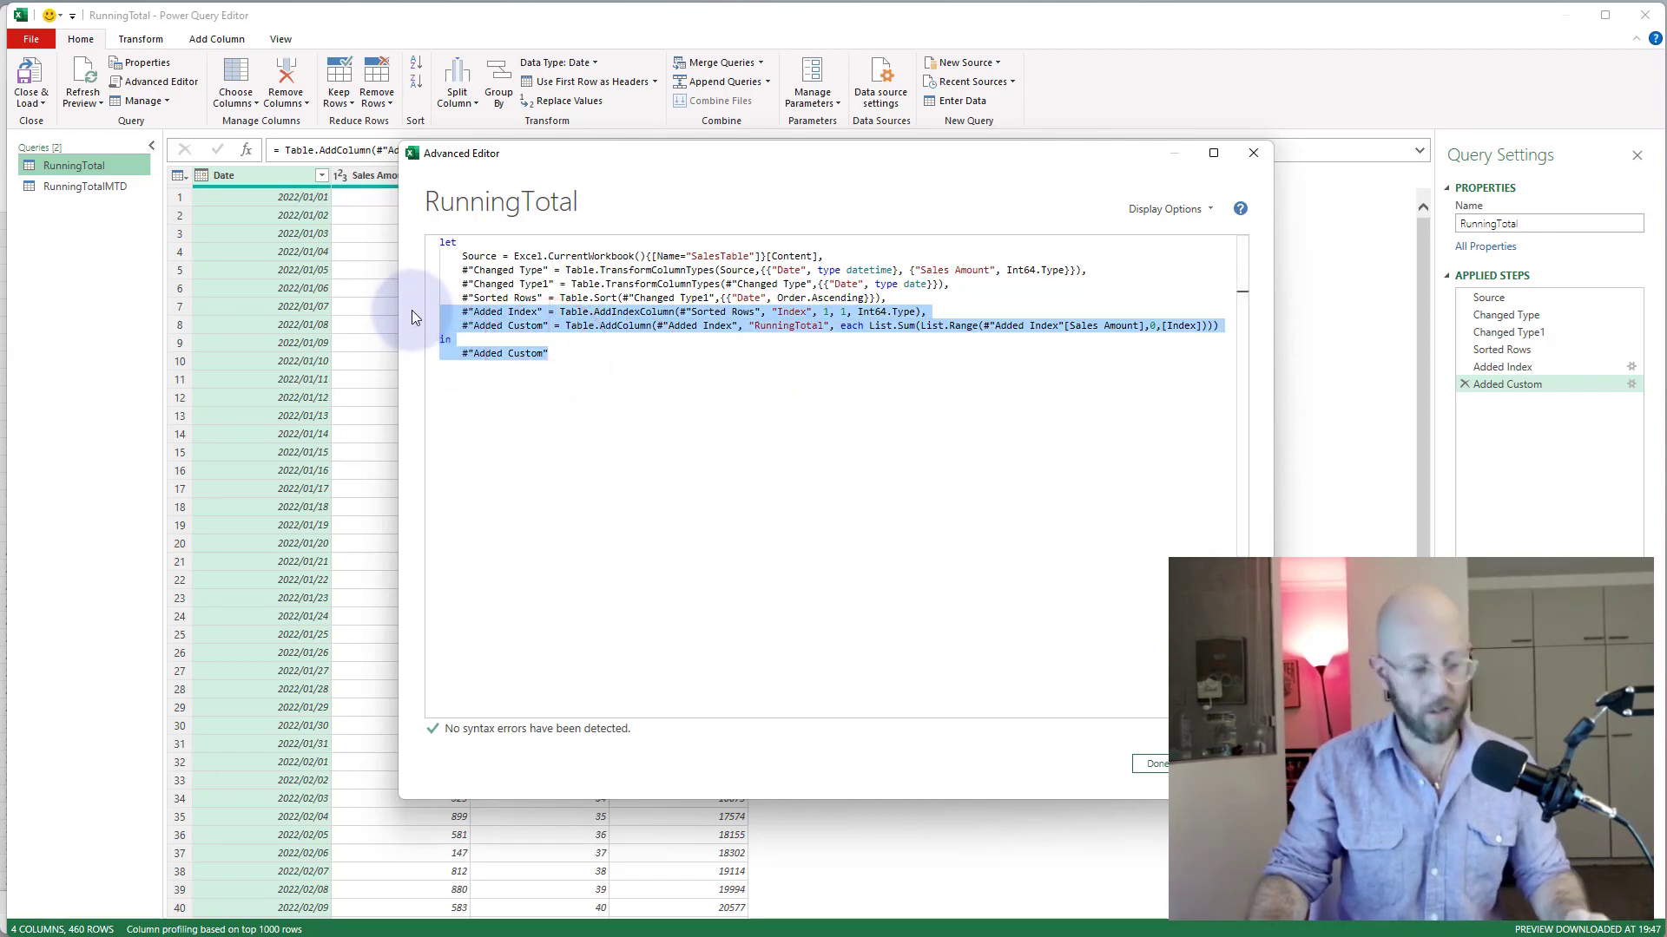
{"action": "left_click", "coordinate": [1158, 764]}
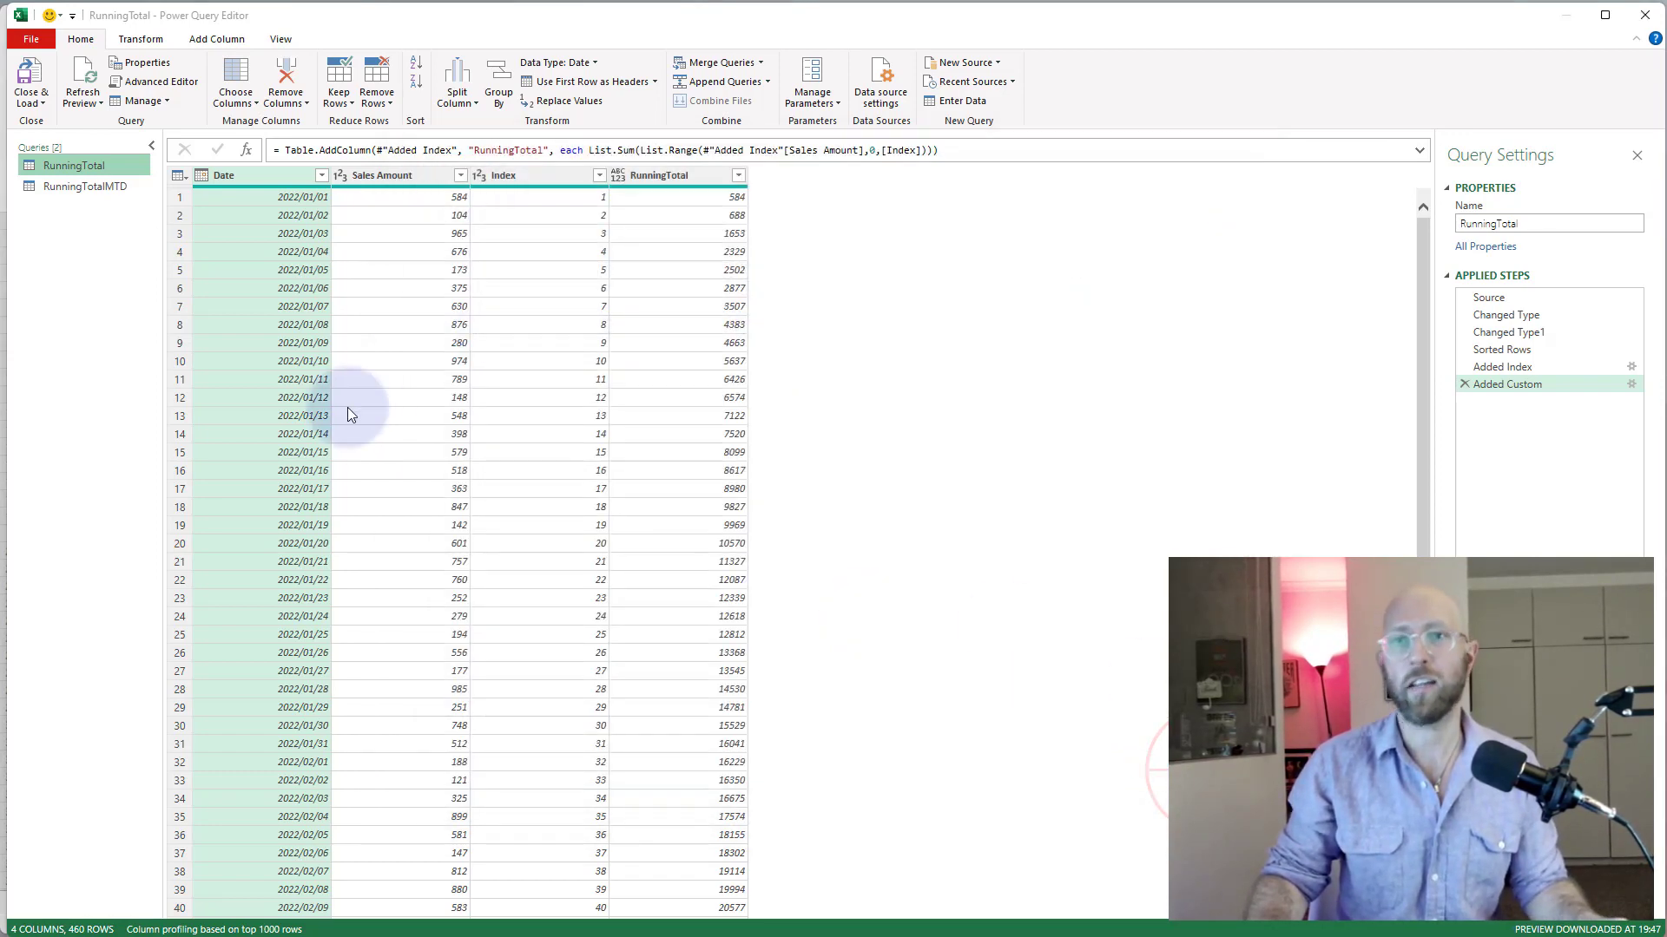
Step: In RunningTotalMTD's code, add a '//call the running total funciton' comment after Grouped Rows
{"action": "left_click", "coordinate": [80, 188]}
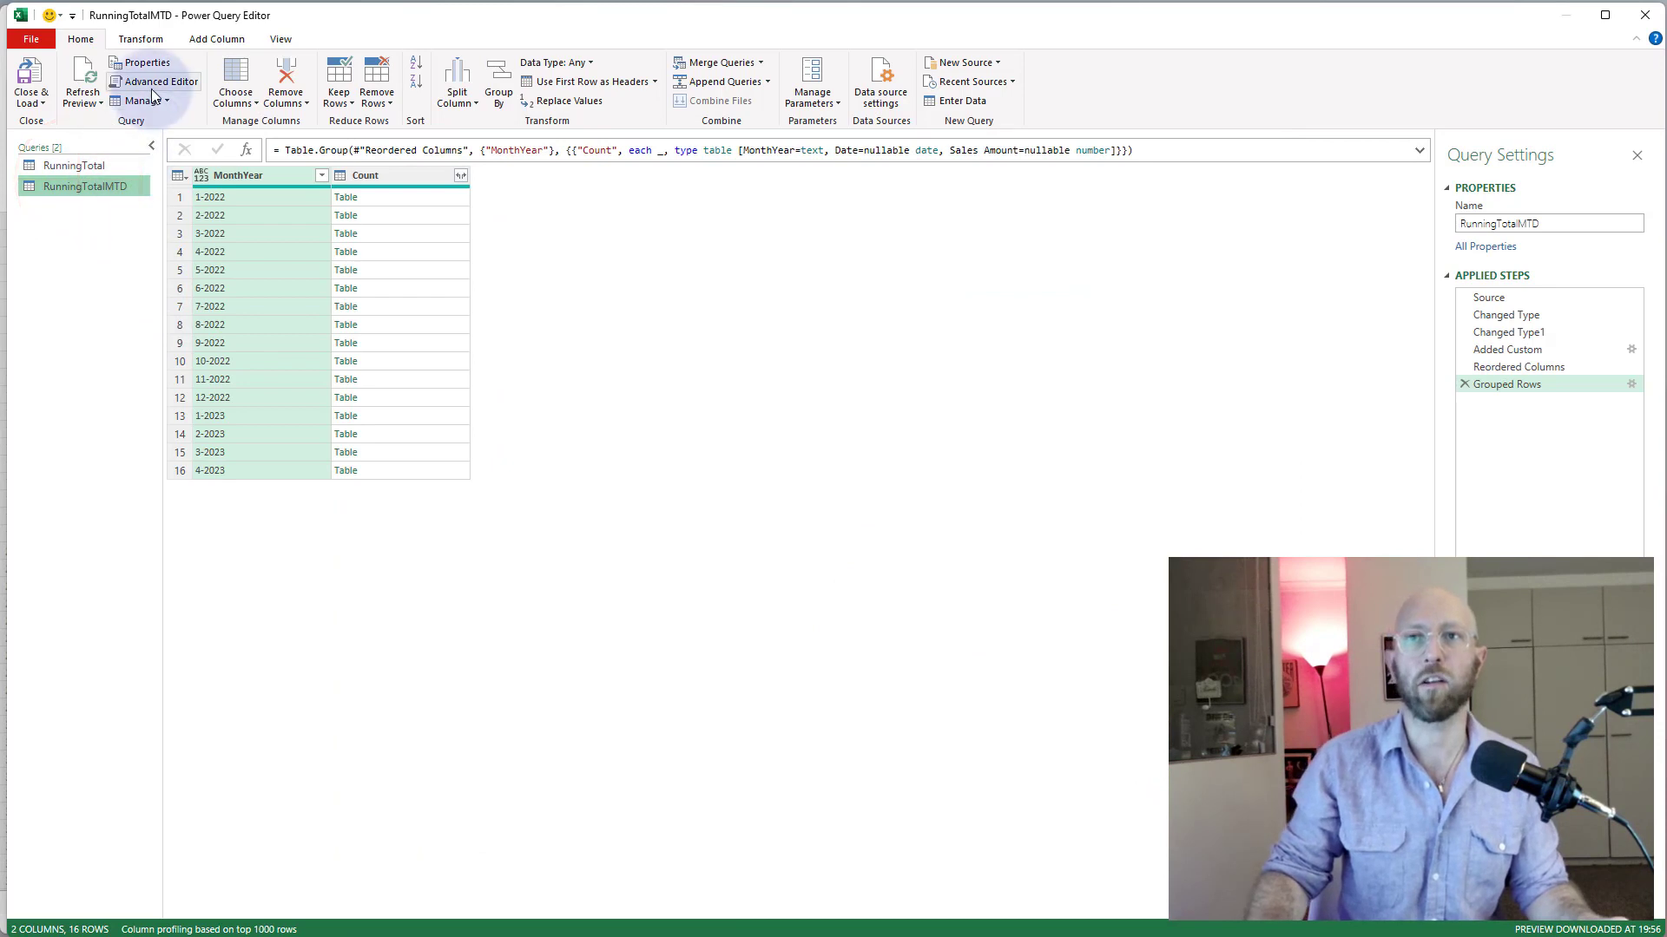
{"action": "left_click", "coordinate": [169, 85]}
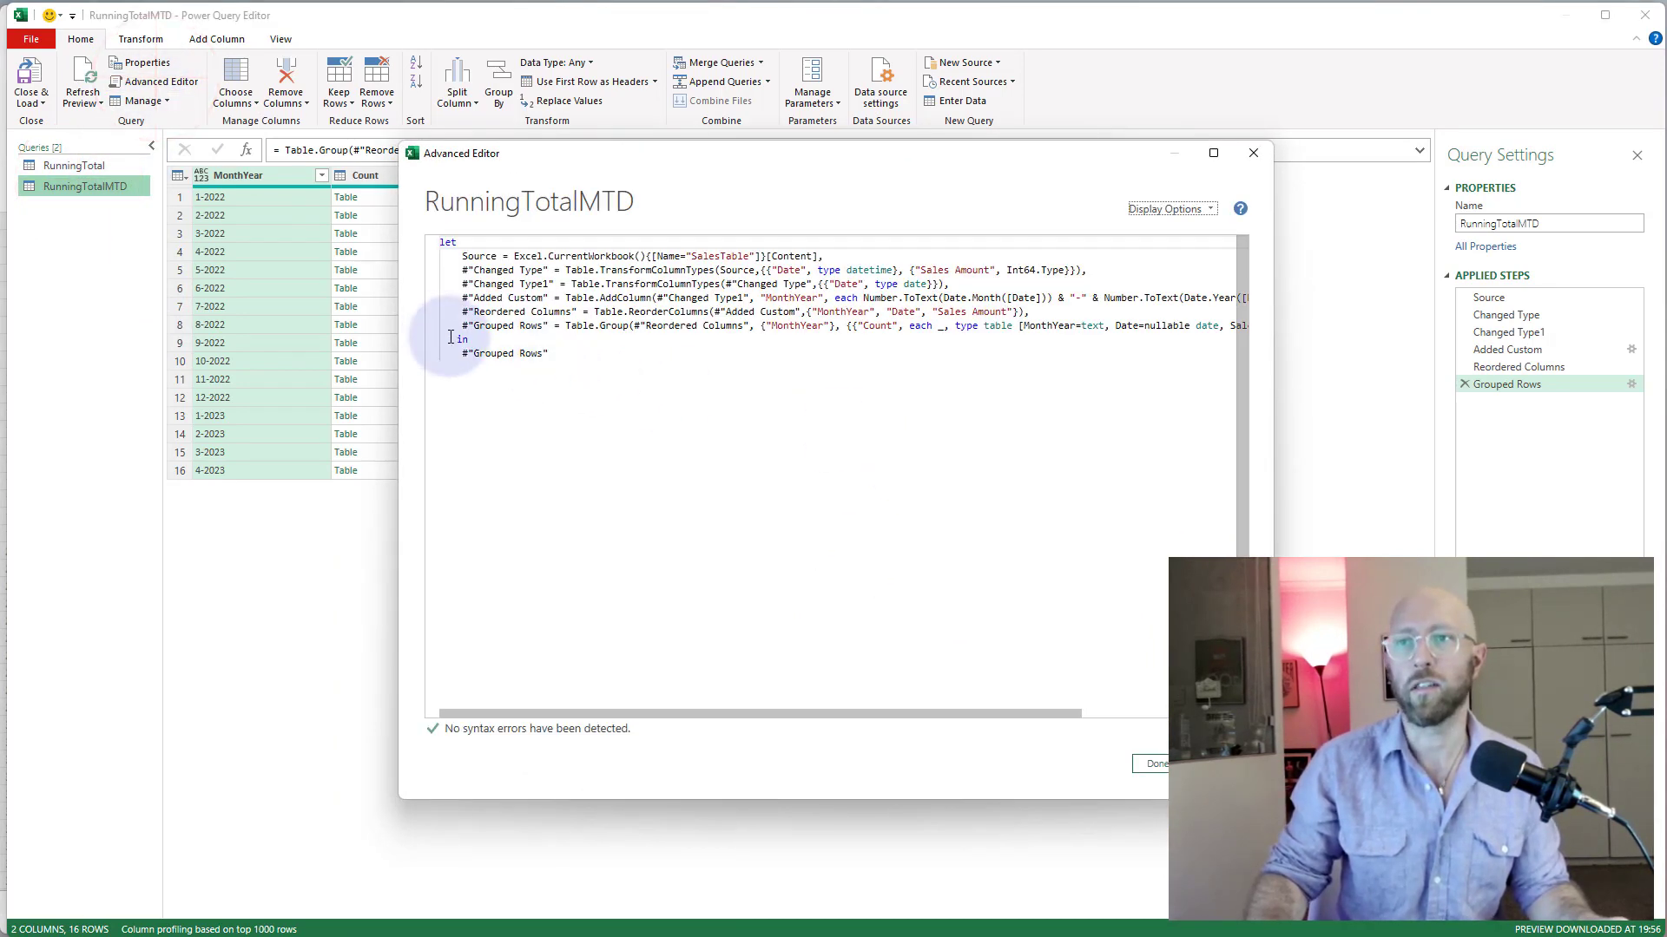
{"action": "left_click", "coordinate": [457, 338]}
{"action": "key", "text": "Return"}
{"action": "key", "text": "Return"}
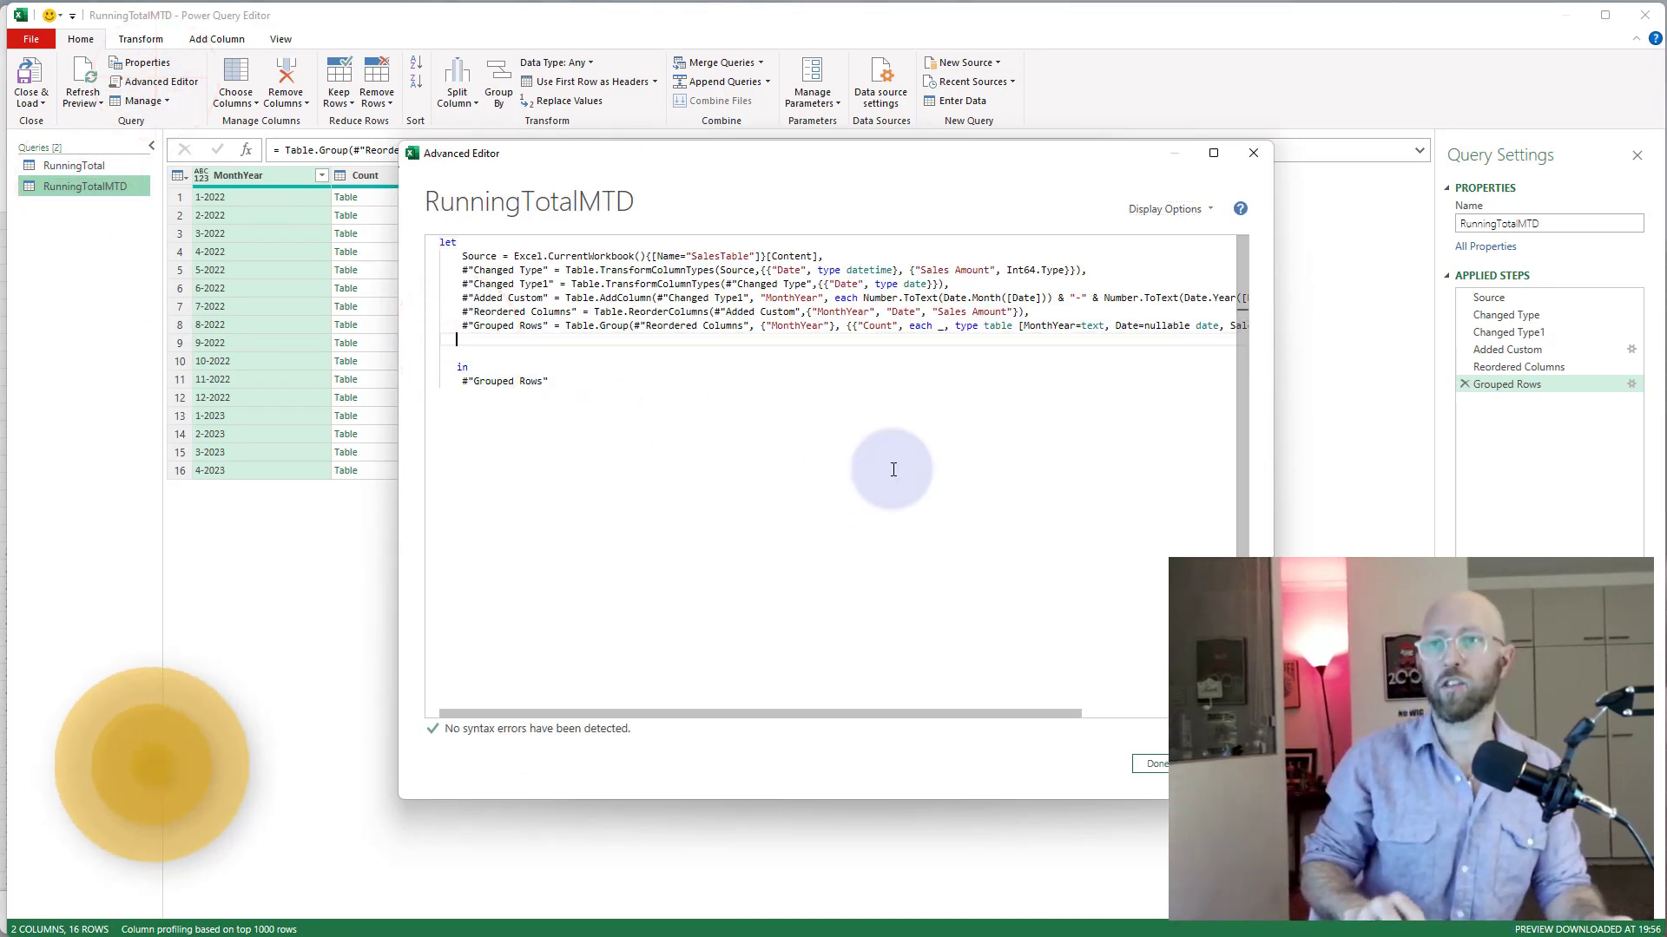
{"action": "key", "text": "Up"}
{"action": "key", "text": "Up"}
{"action": "key", "text": "Up"}
{"action": "key", "text": "End"}
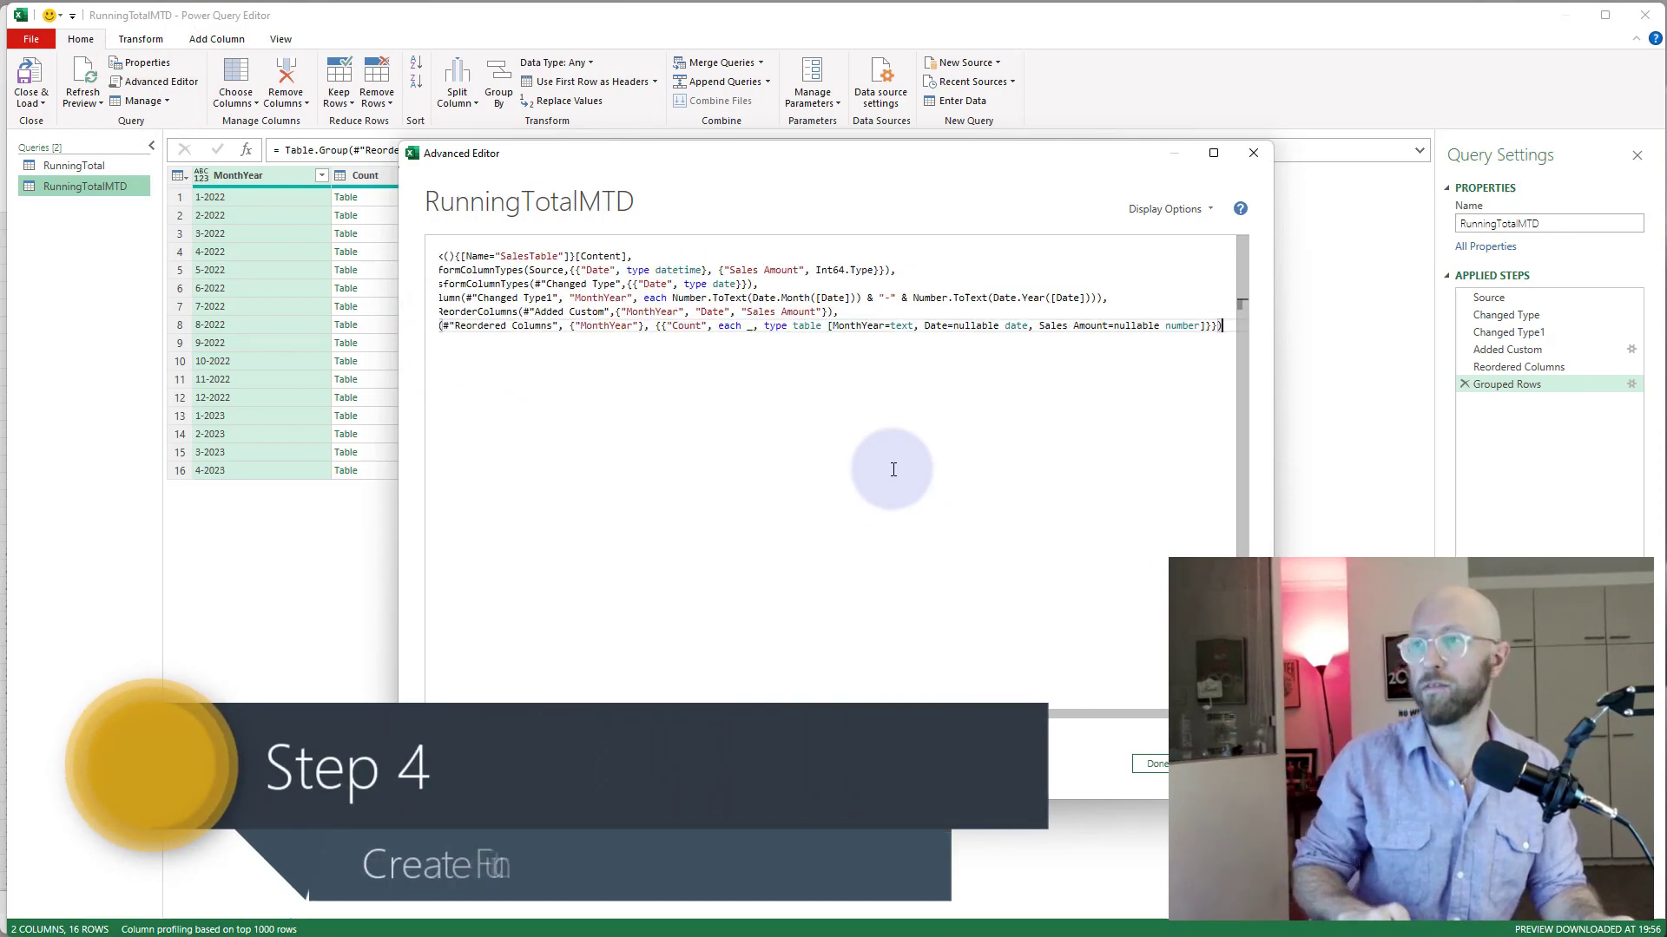
{"action": "key", "text": "Return"}
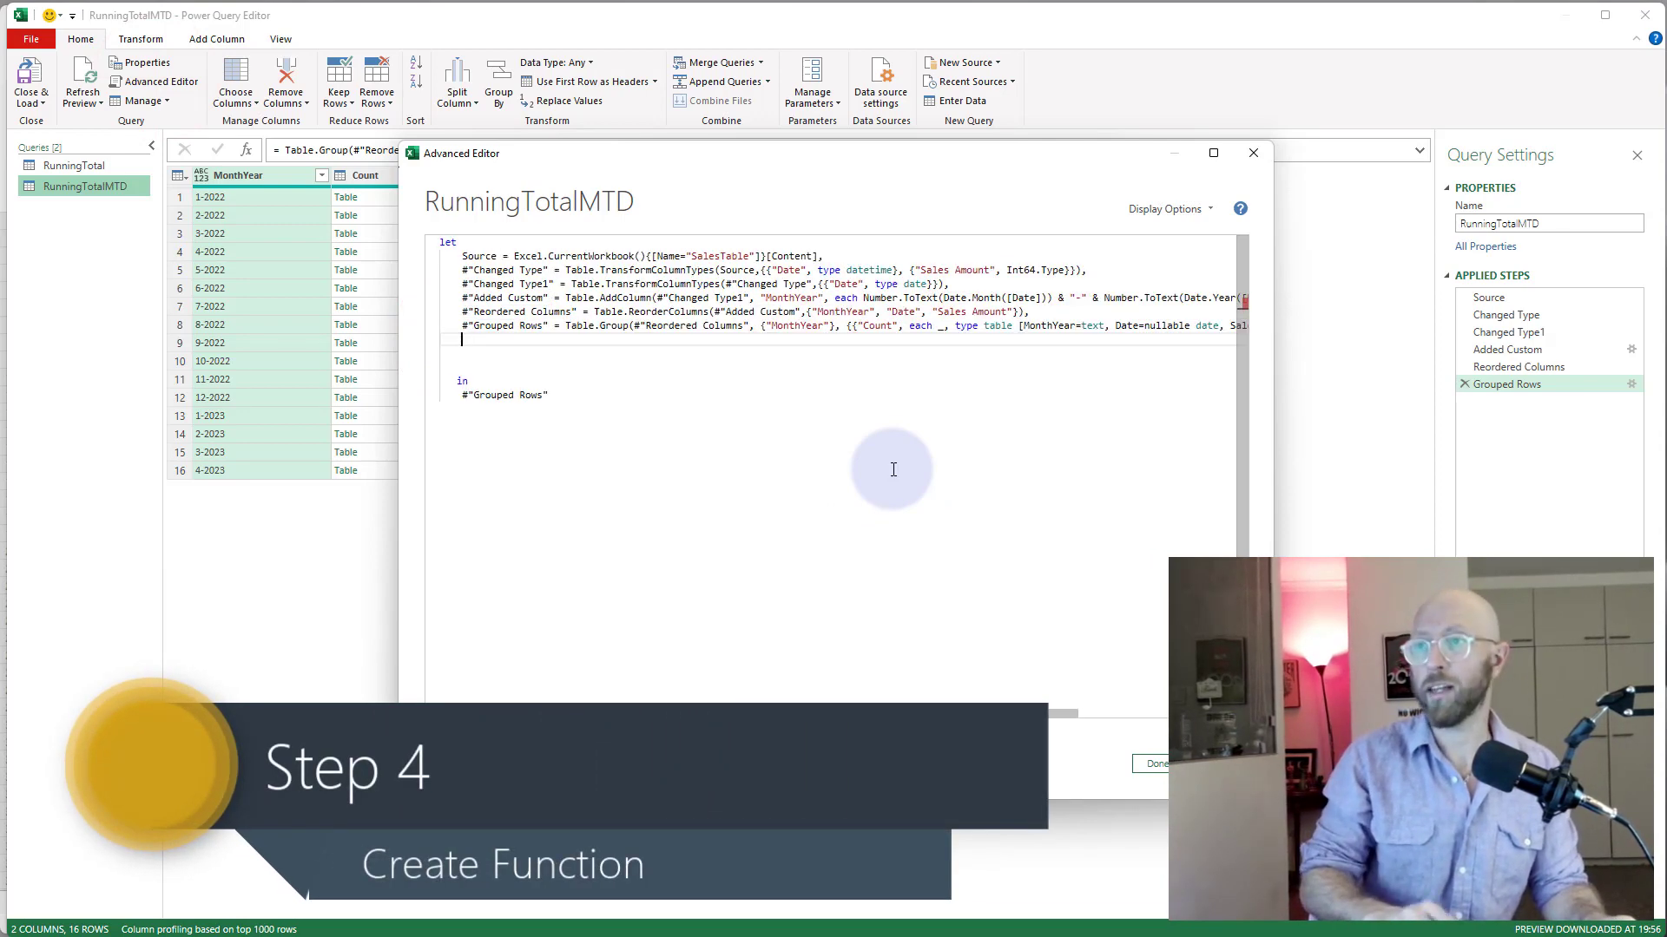
{"action": "key", "text": "Return"}
{"action": "type", "text": "//ca"}
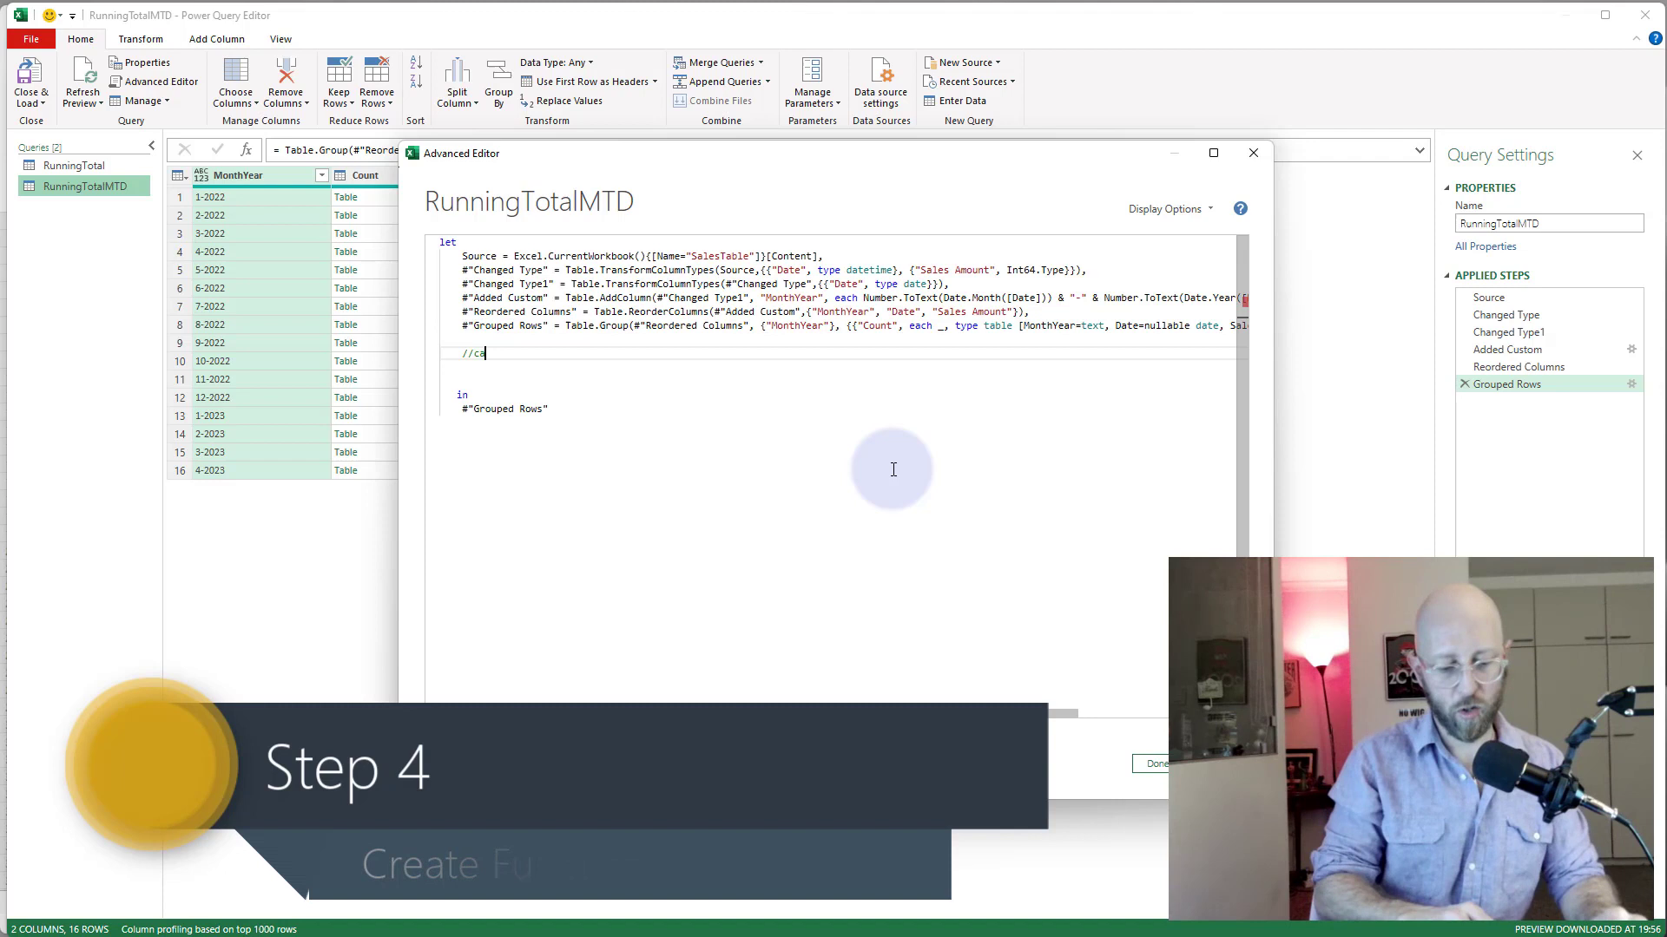
{"action": "type", "text": "ll the running "}
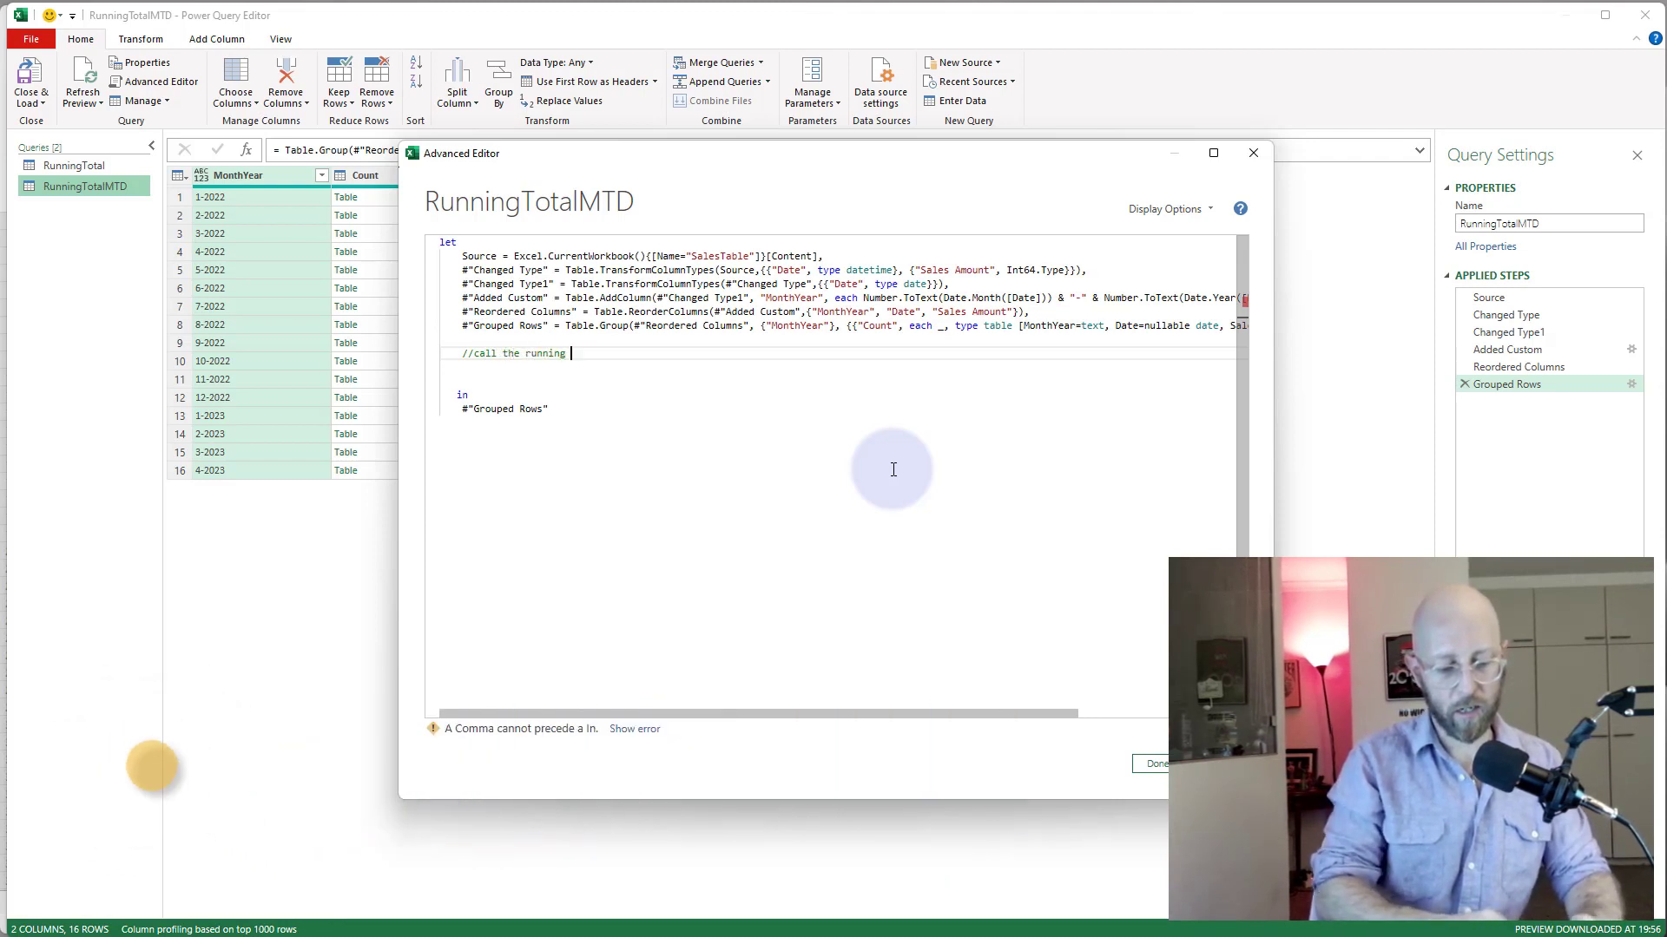
{"action": "type", "text": "total funciton"}
{"action": "key", "text": "Return"}
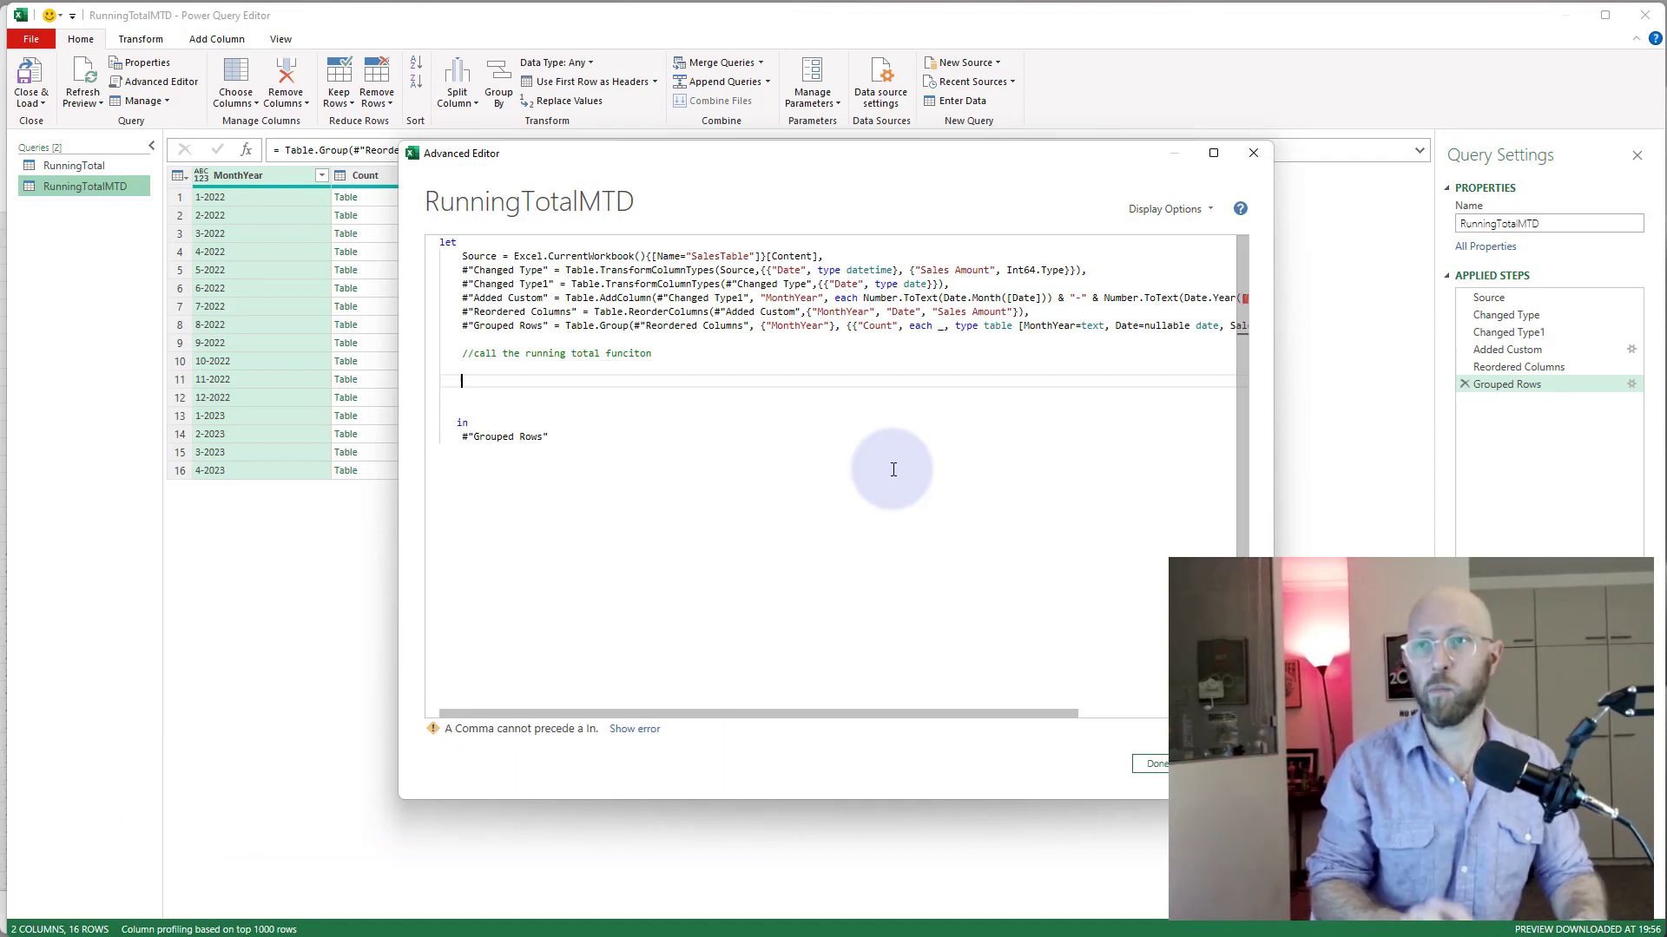
Step: Paste the index and running-total steps below the comment and wrap them in an inner let block
{"action": "type", "text": "#\"Added Index\" = Table.AddIndexColumn(#\"Sorted Rows\", \"Index\", 1, 1, Int64.Type),     #\"Added Custom\" = Table.AddColumn(#\"Added Index\", \"RunningTotal\", each List.Sum(List.Range(#\"Added Index\"[Sales Amount],0,[Index]))) in     #\"Added Custom\""}
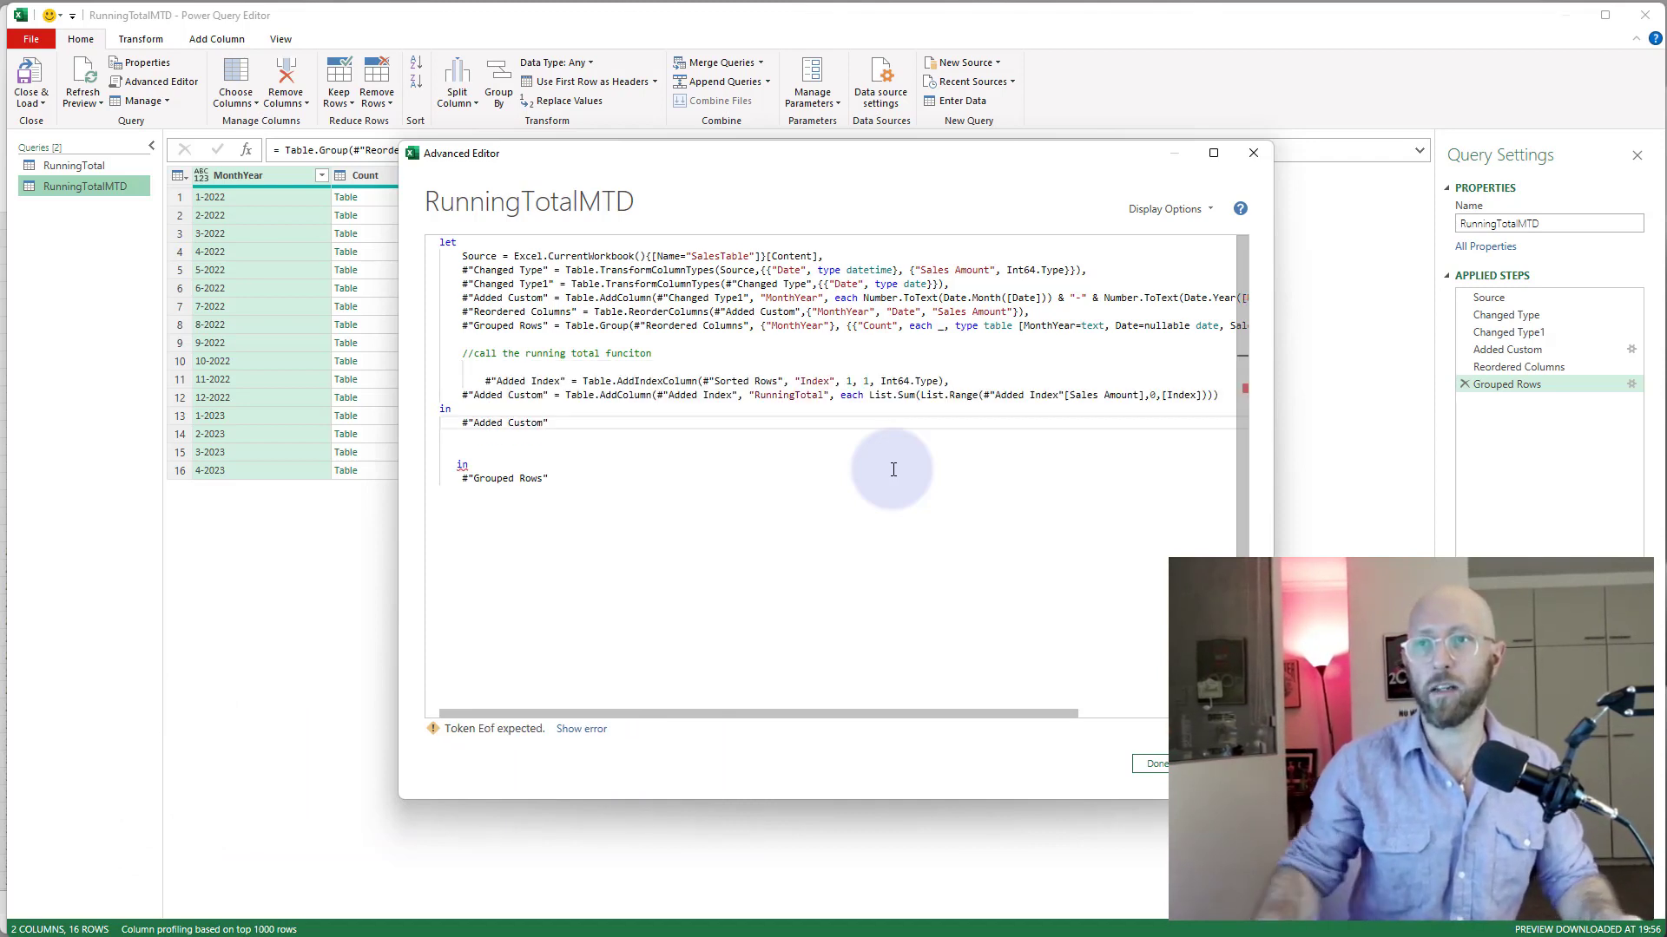
{"action": "left_click", "coordinate": [464, 368]}
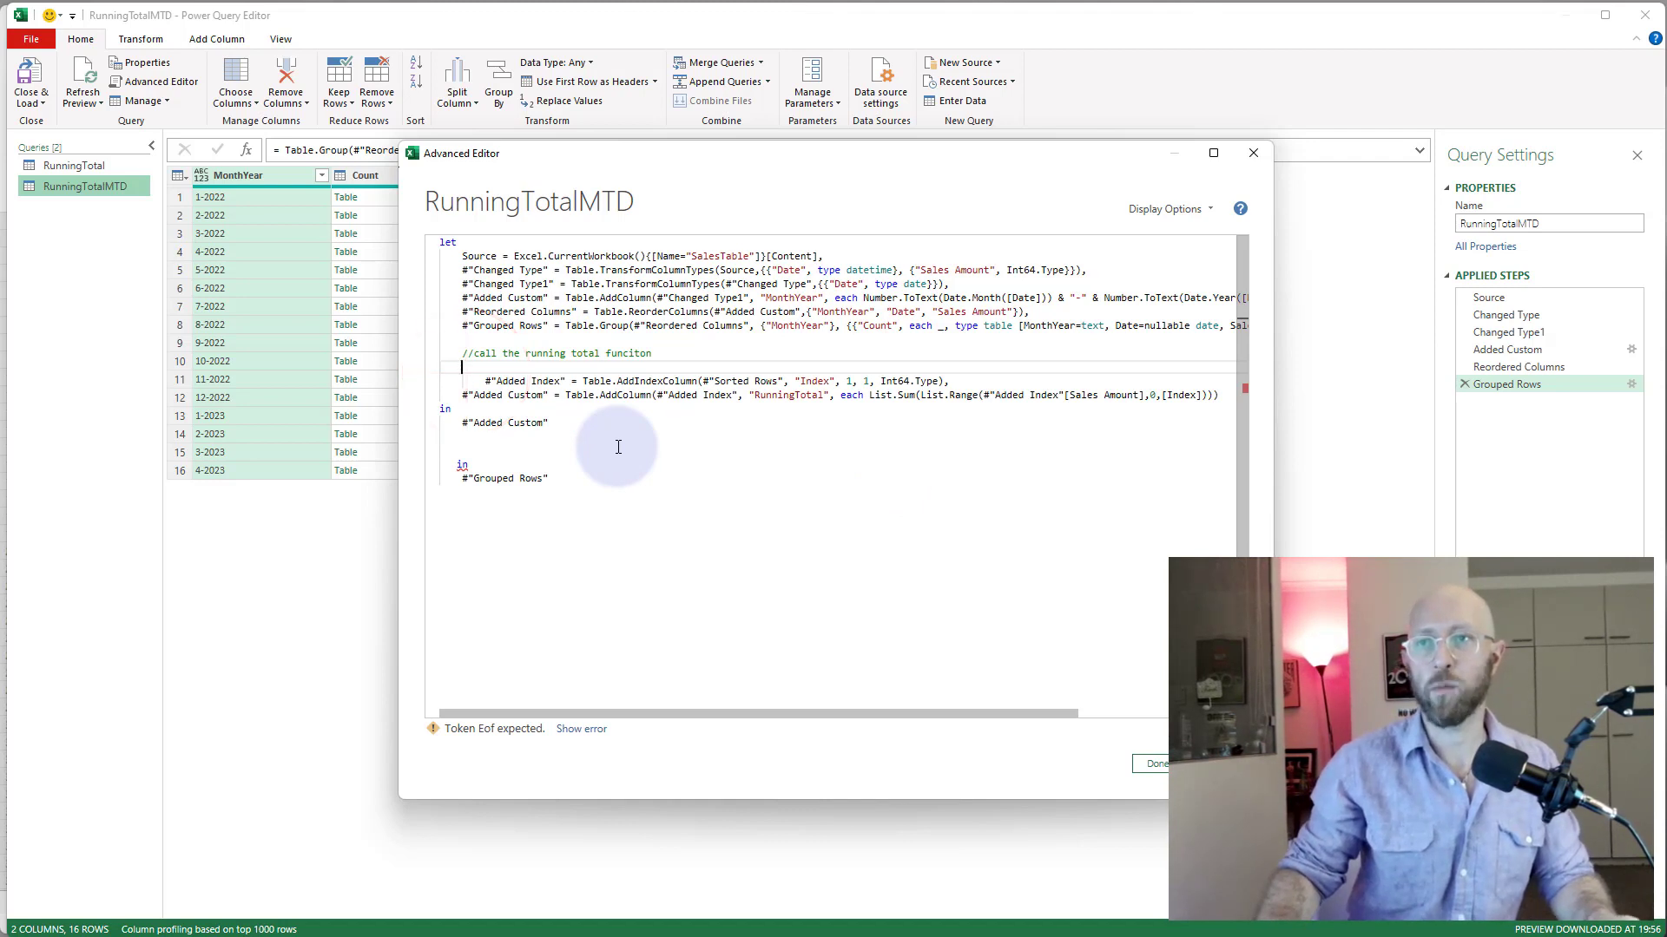
{"action": "type", "text": "let"}
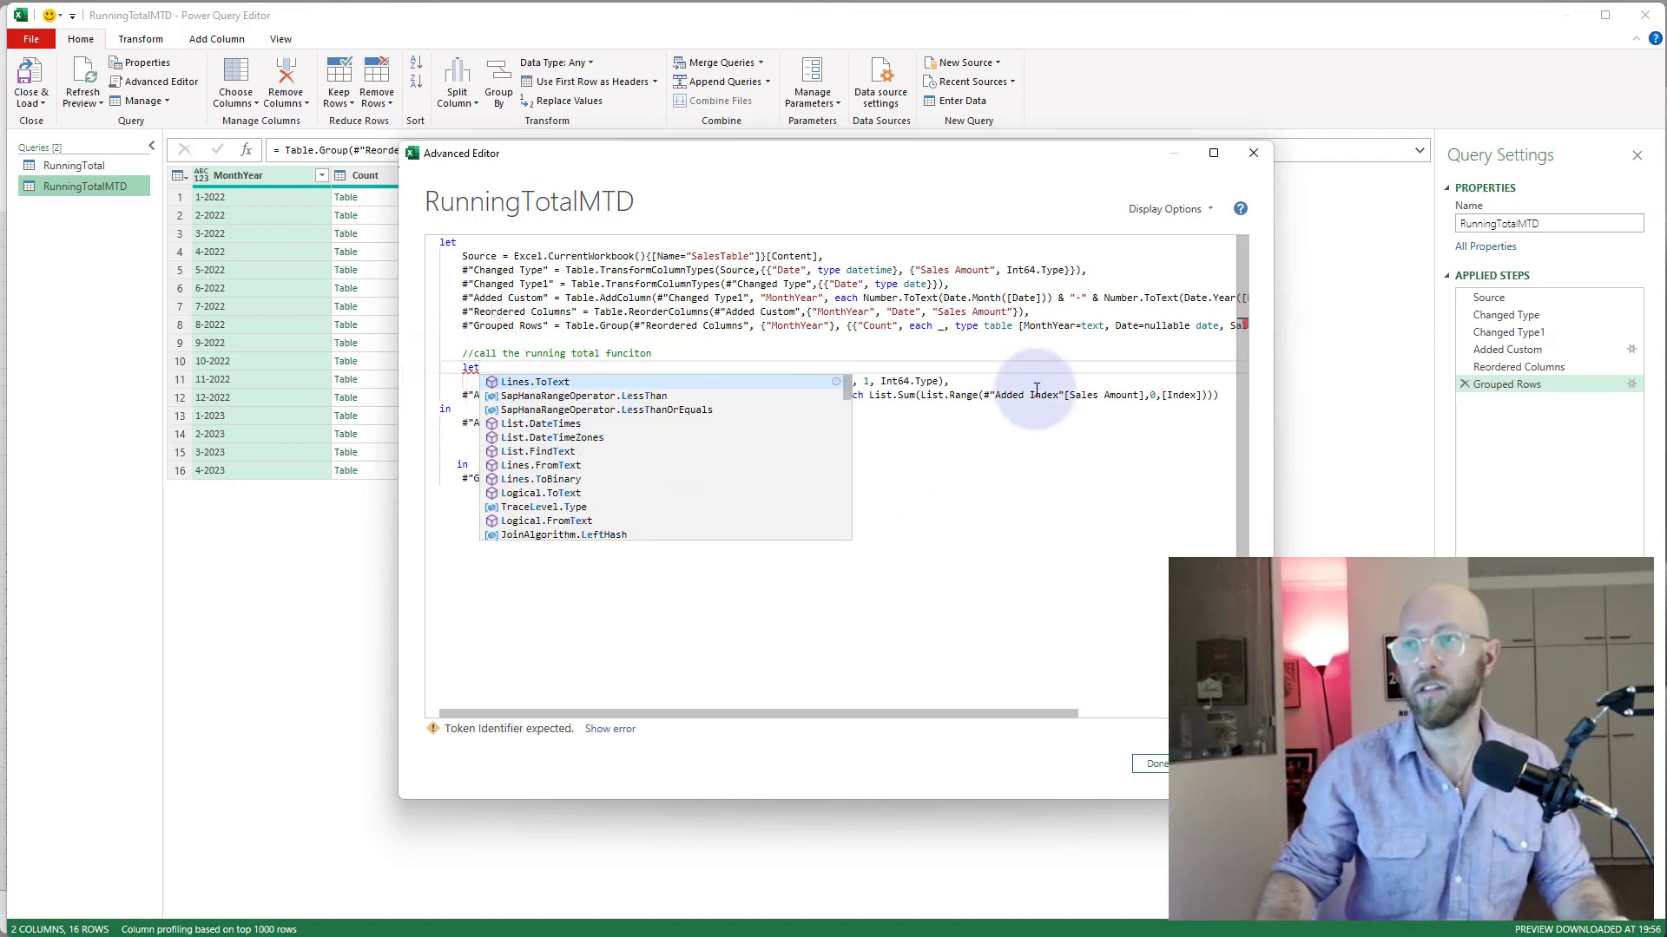
{"action": "left_click", "coordinate": [1011, 434]}
{"action": "left_click", "coordinate": [441, 413]}
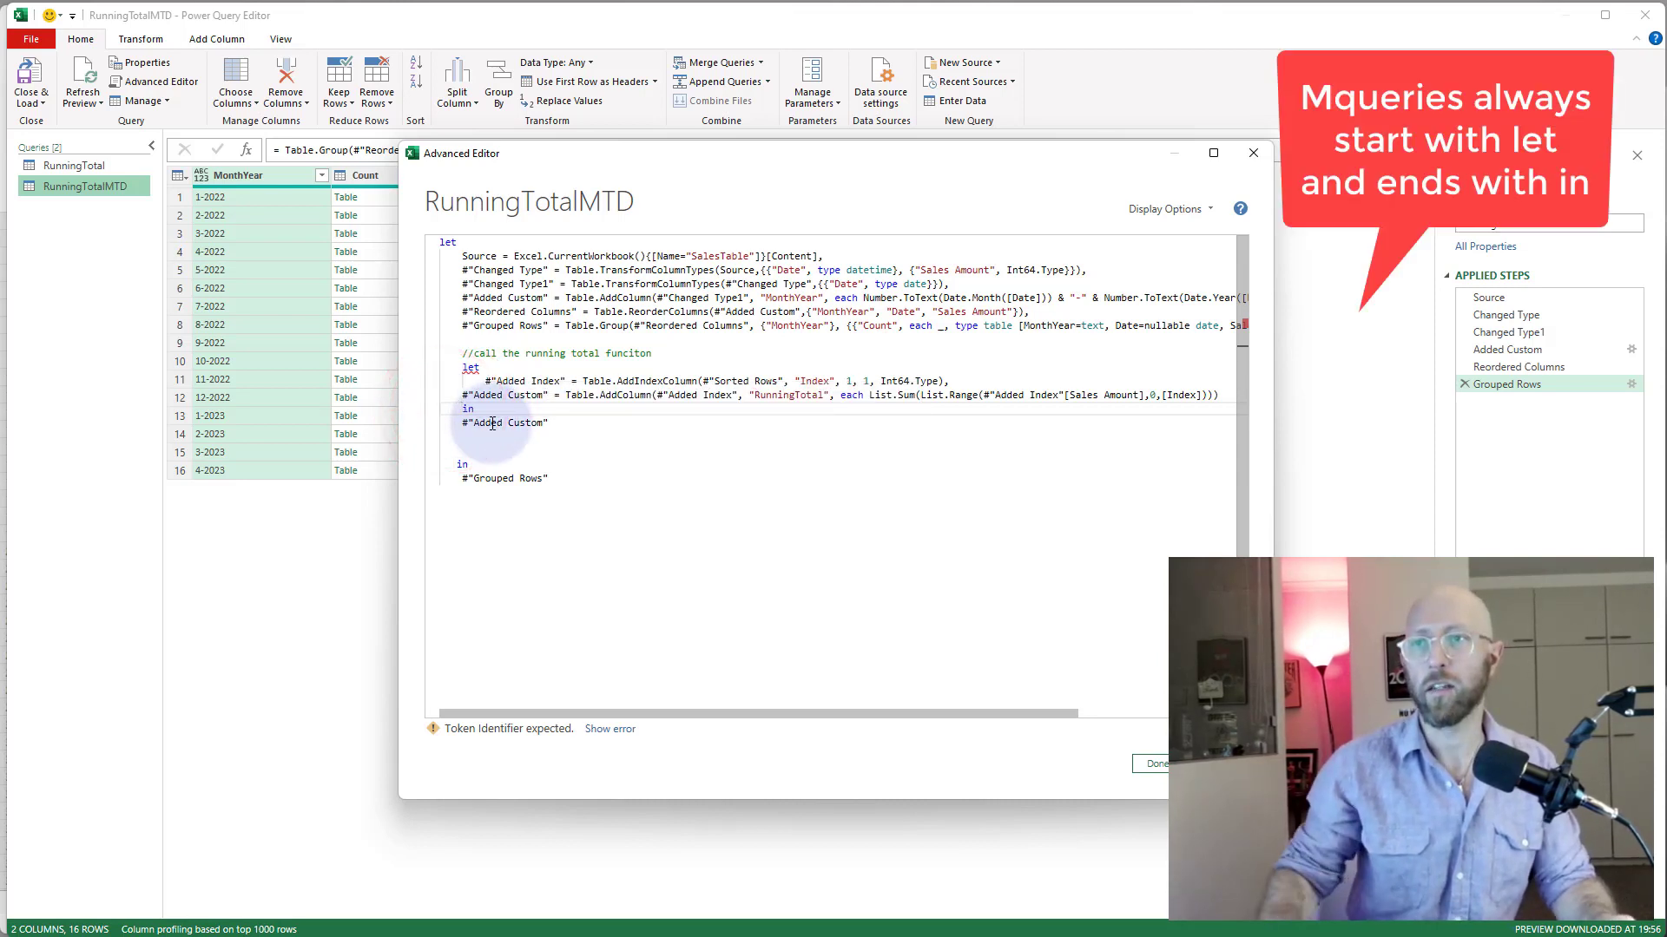
Step: Insert 'RunFunction = (RunTable as table) as table =>' above the inner let
{"action": "left_click", "coordinate": [669, 355]}
{"action": "key", "text": "Return"}
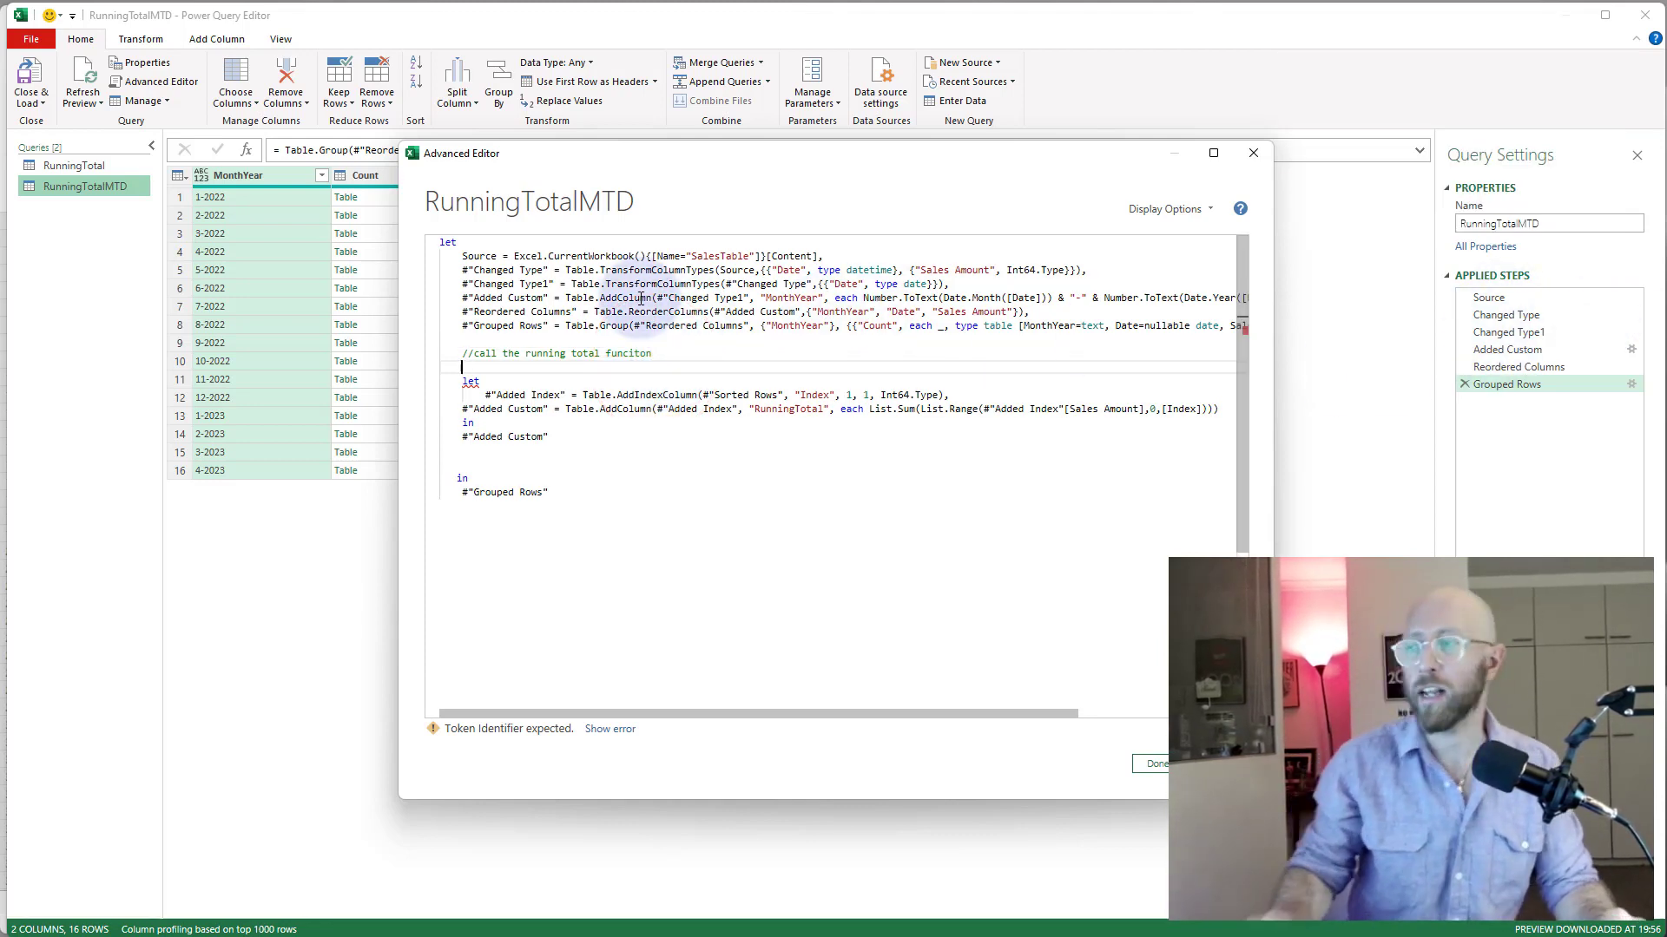
{"action": "mouse_move", "coordinate": [641, 297]}
{"action": "type", "text": "RunFunction ="}
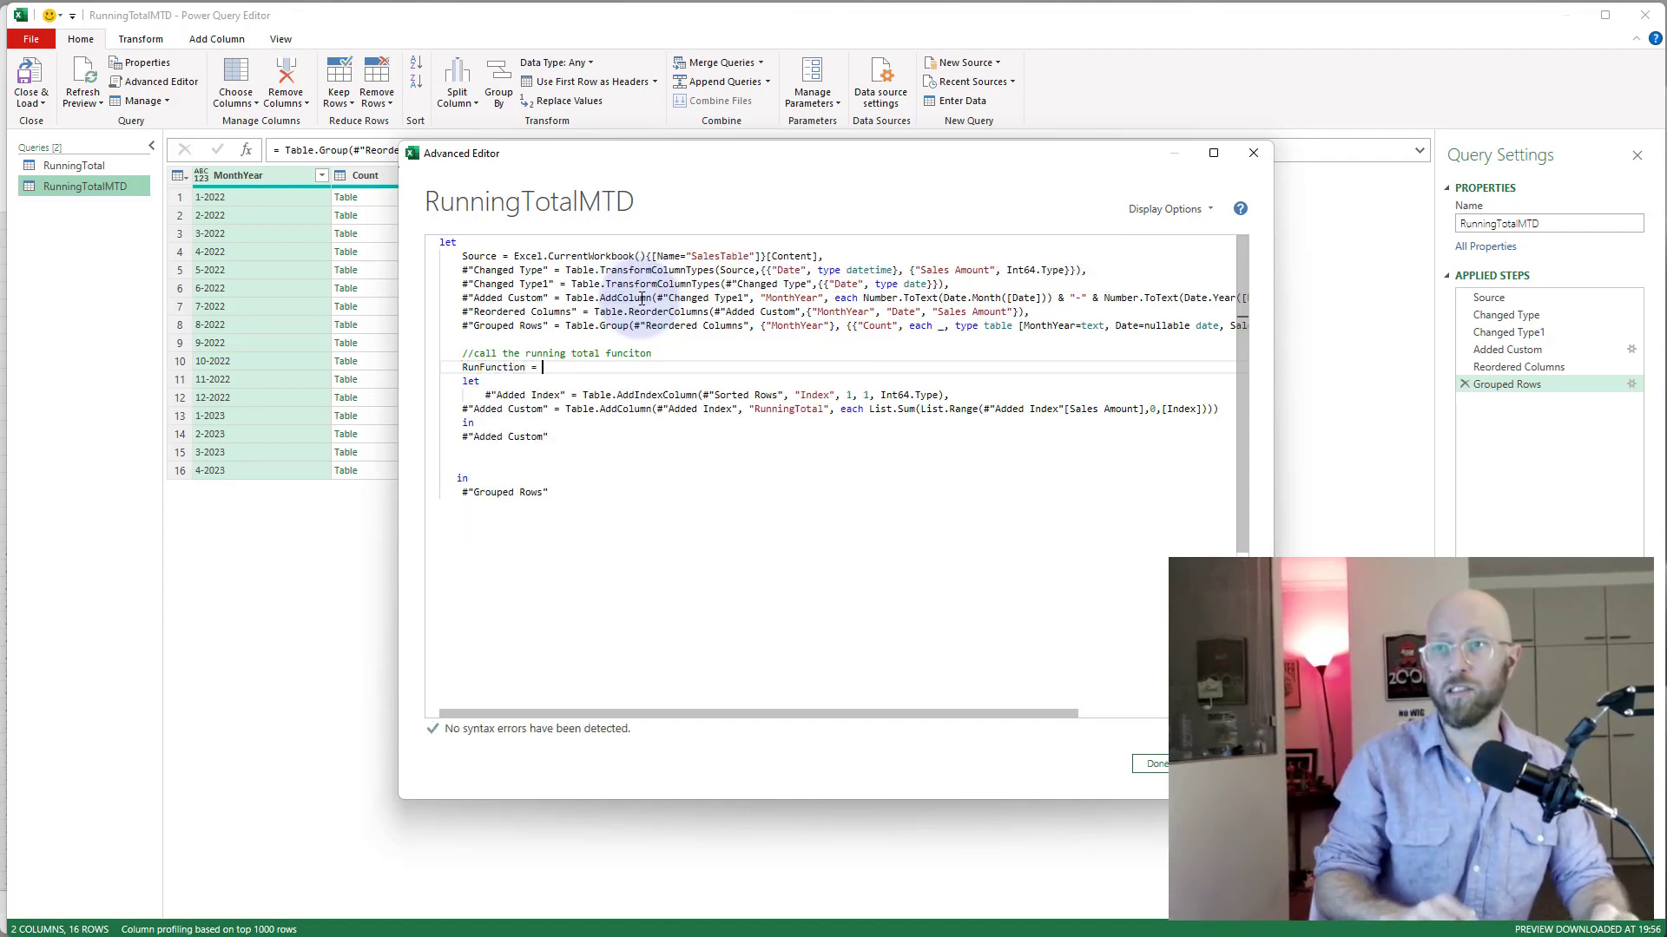
{"action": "type", "text": " ()"}
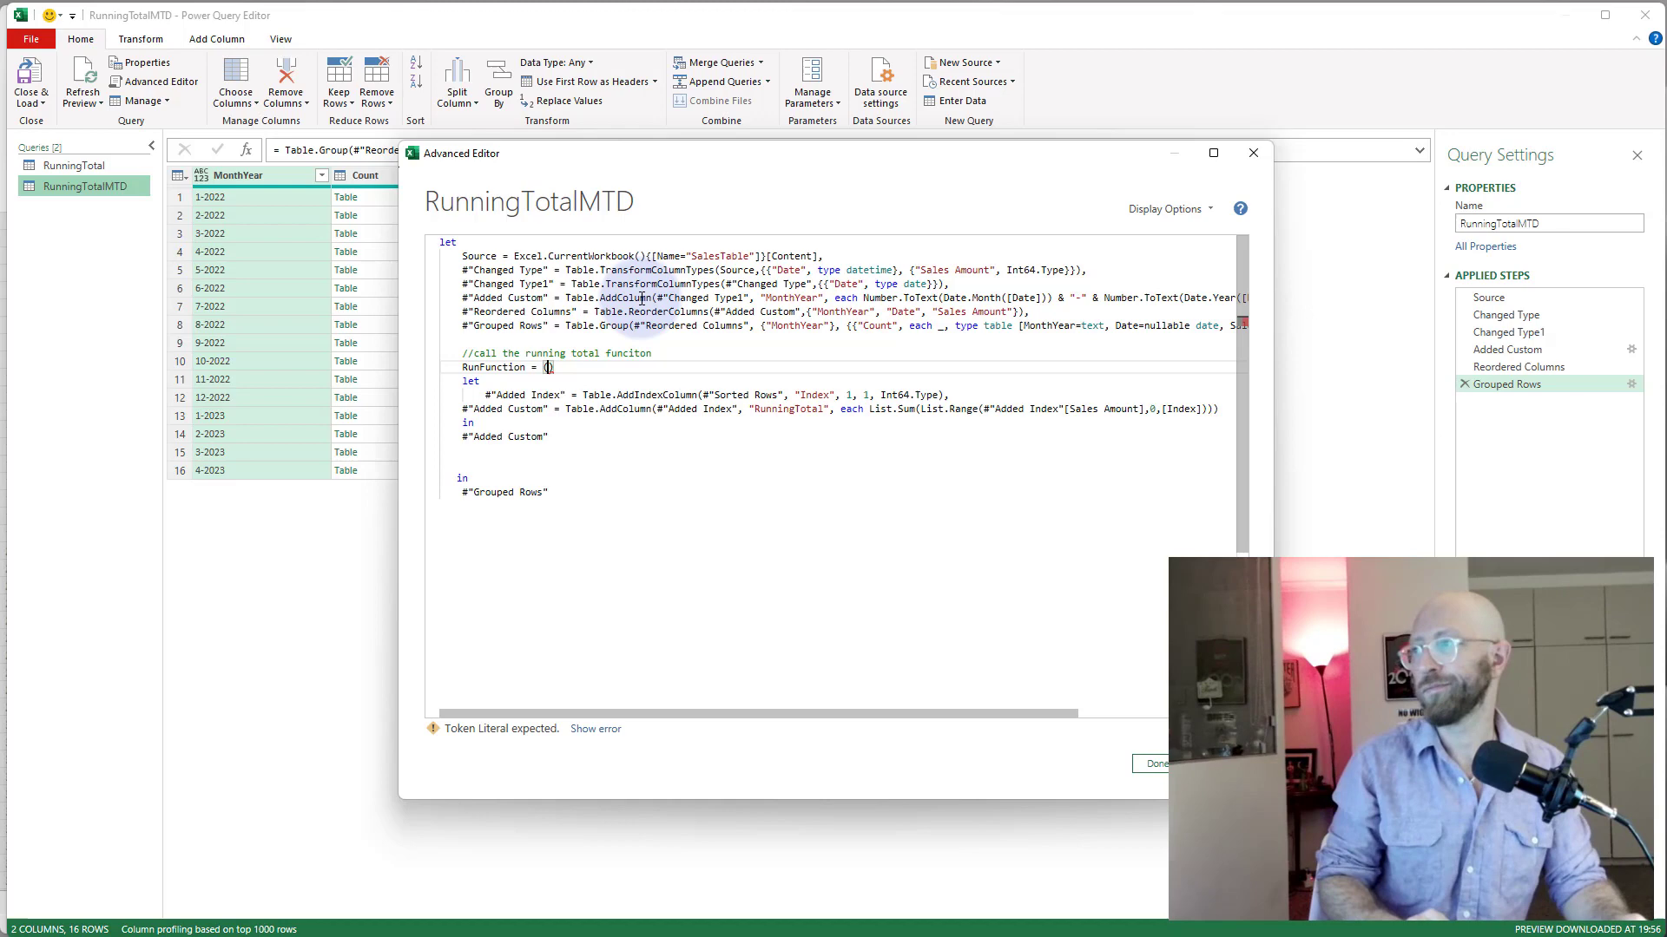
{"action": "type", "text": "RunTable"}
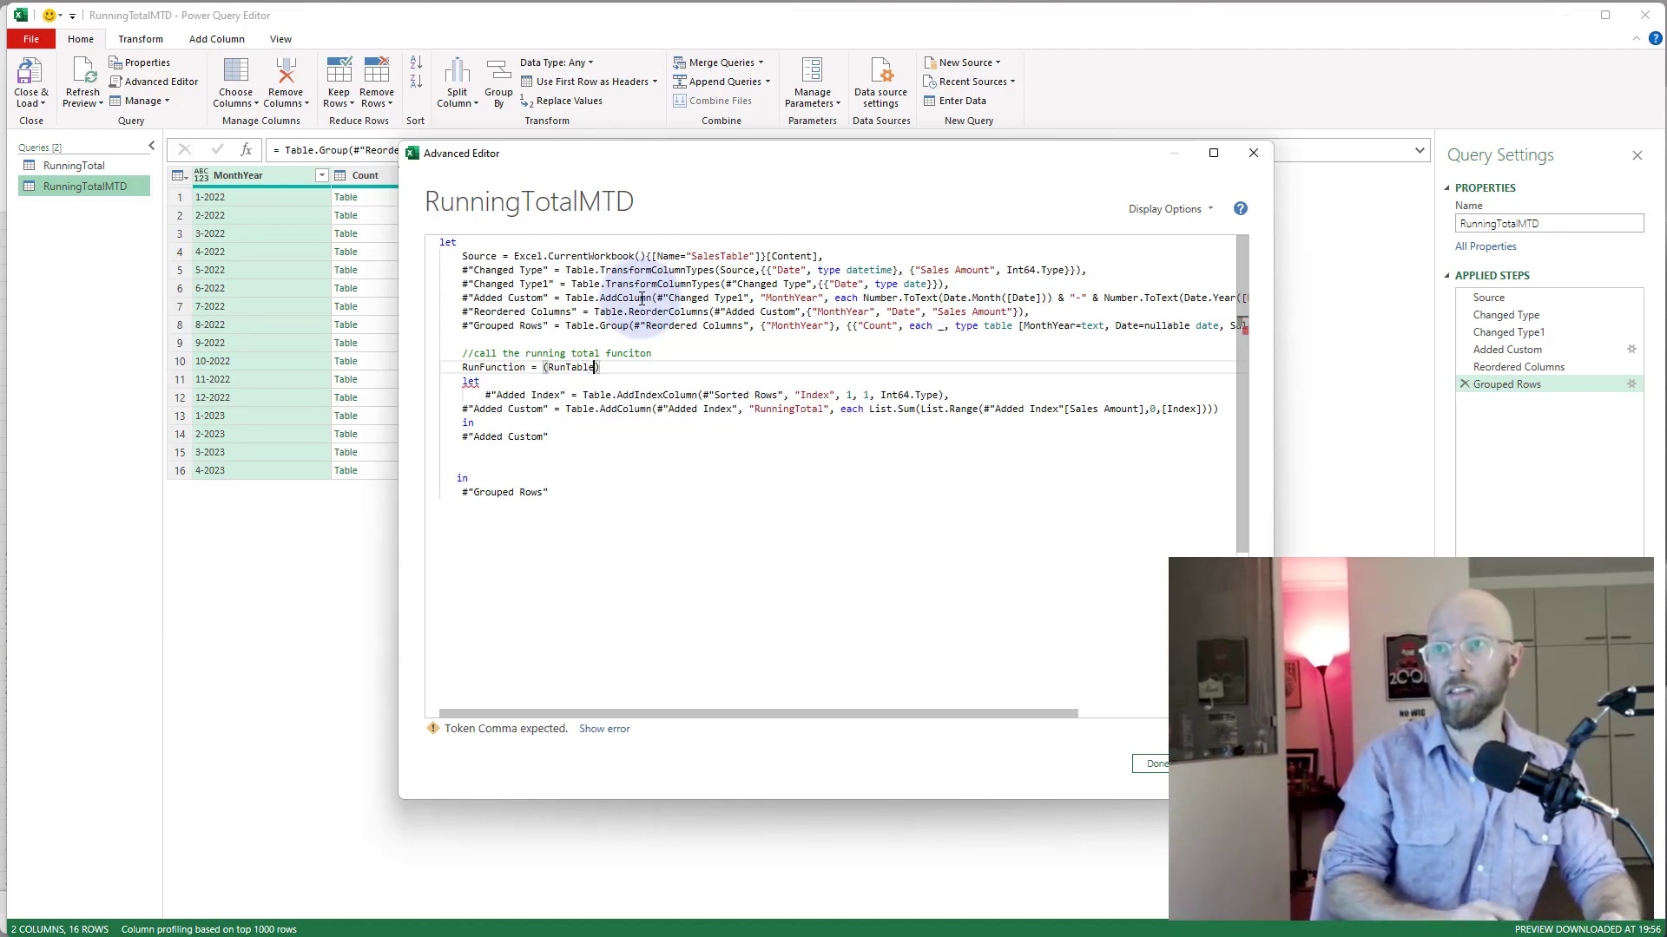
{"action": "type", "text": " as table"}
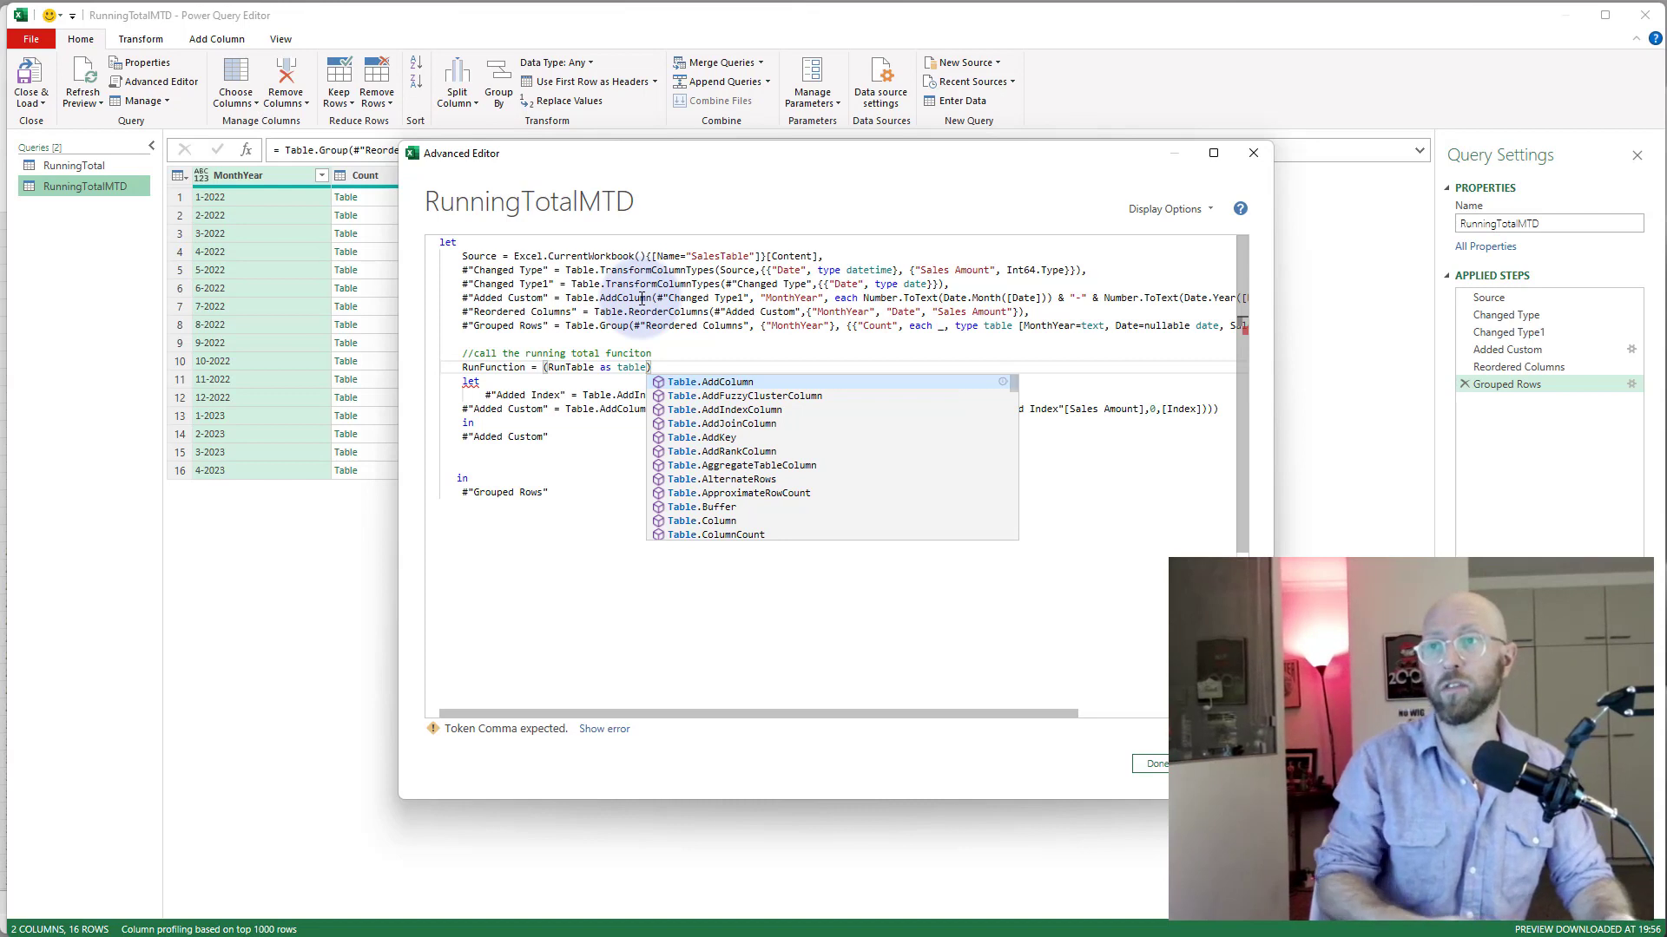
{"action": "type", "text": ") as tabl"}
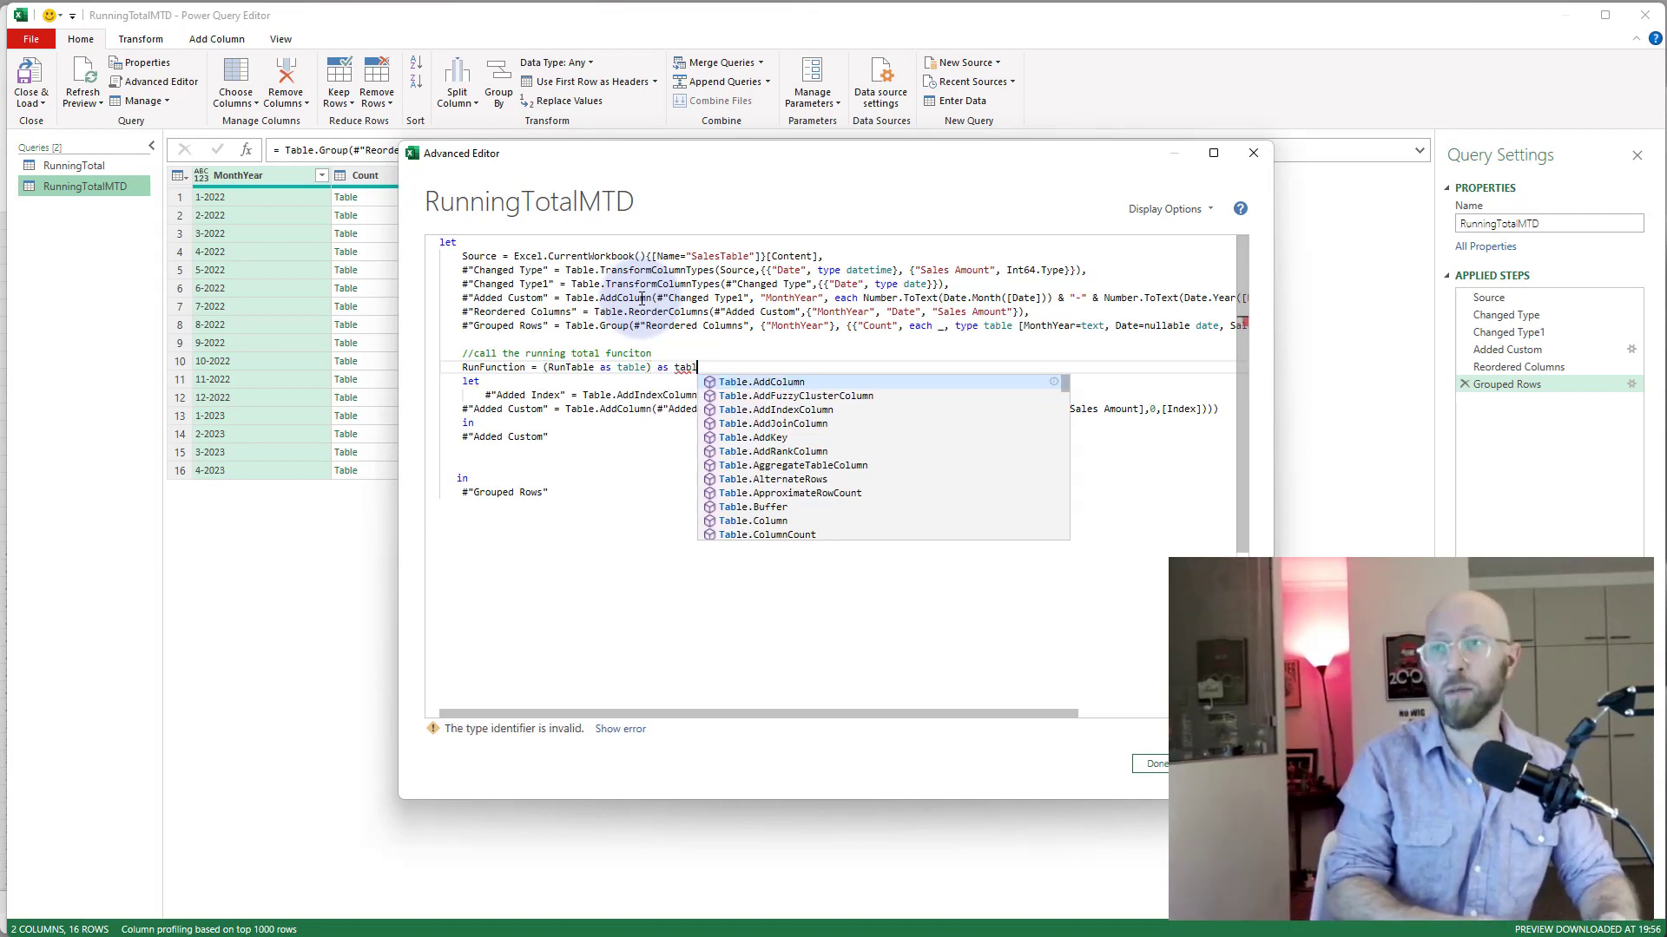
{"action": "type", "text": "e =>"}
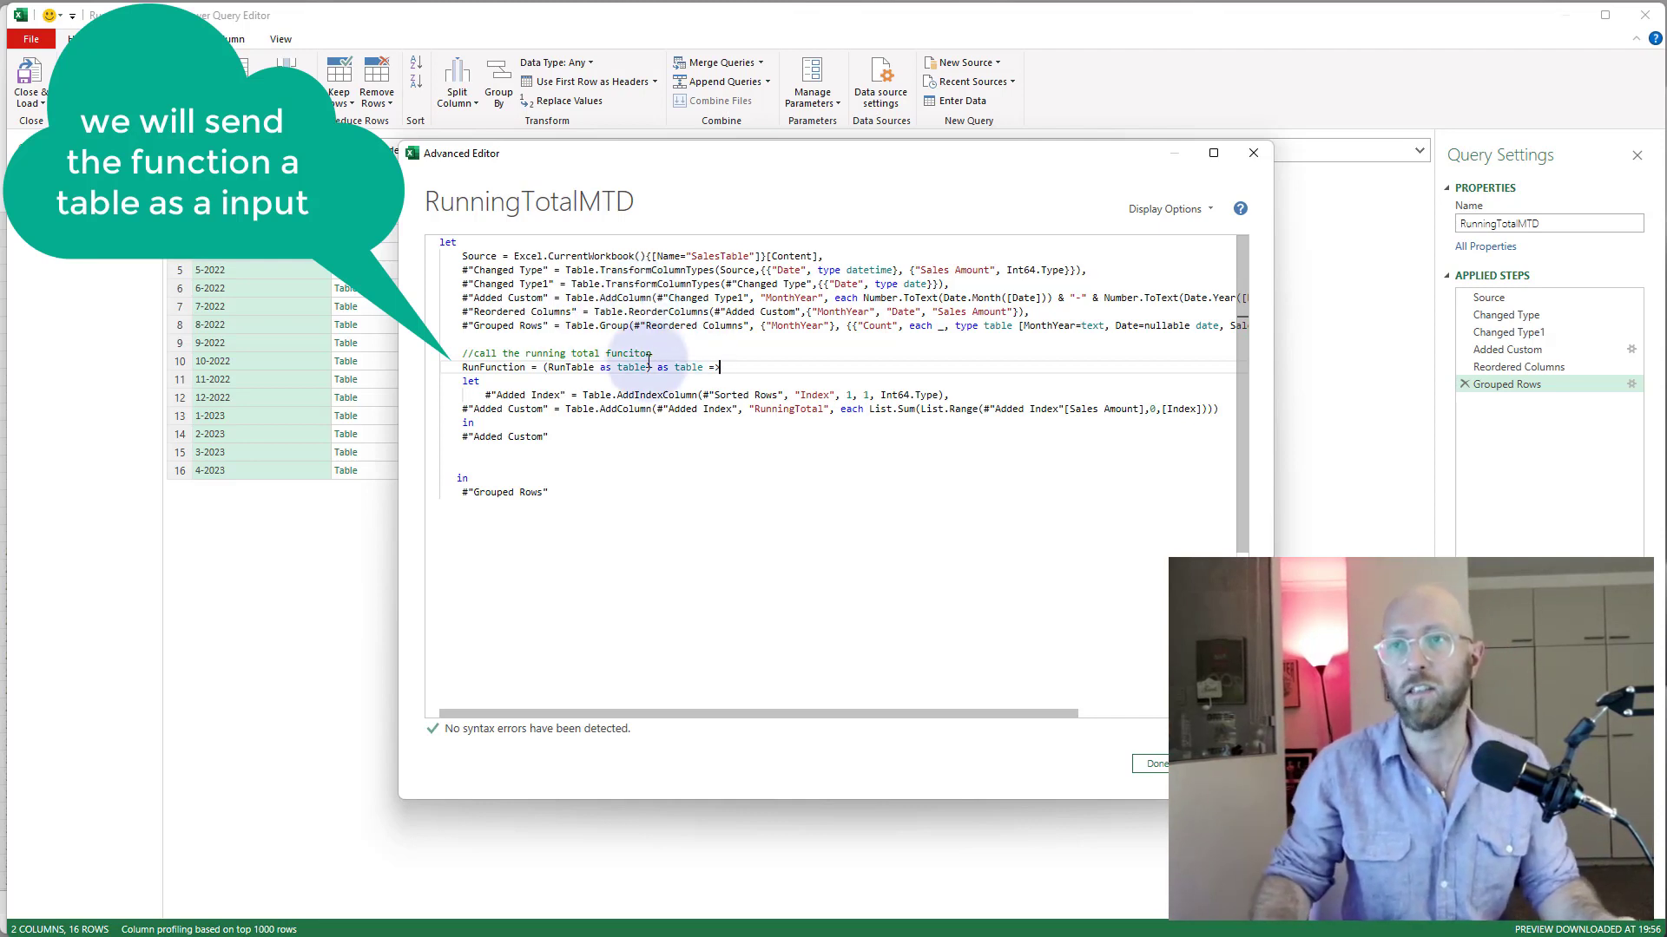
Step: Replace #"Sorted Rows" with RunTable in the Added Index step and fix its indentation
{"action": "double_click", "coordinate": [579, 368]}
{"action": "key", "text": "ctrl+c"}
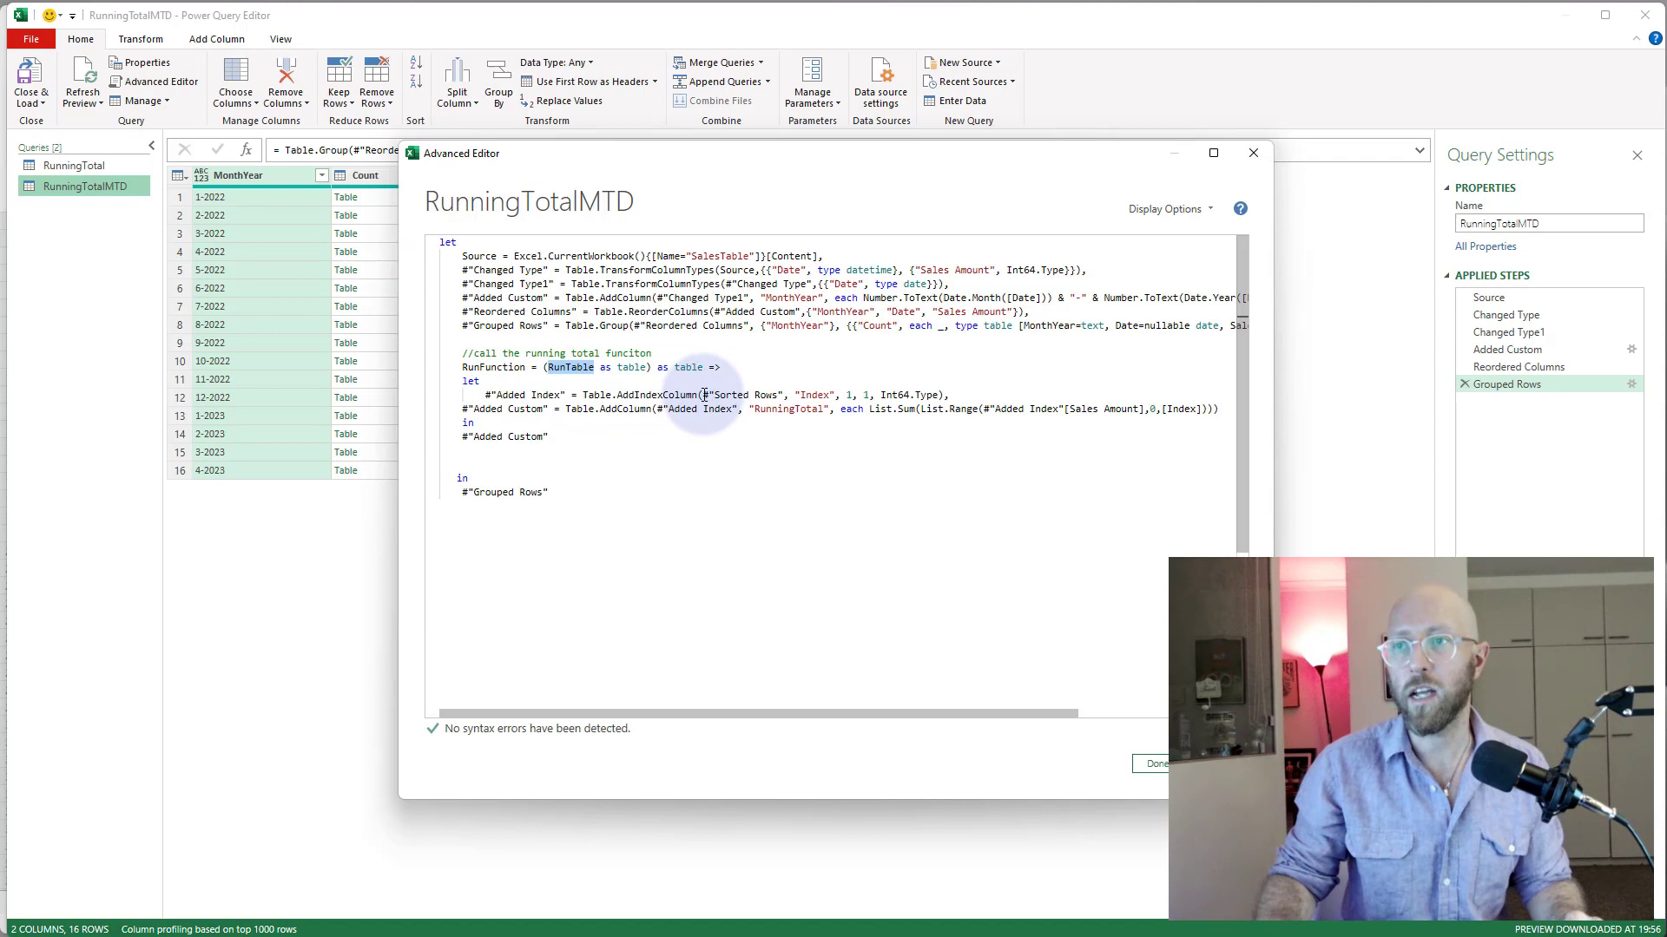
{"action": "left_click_drag", "start_coordinate": [705, 395], "coordinate": [772, 395]}
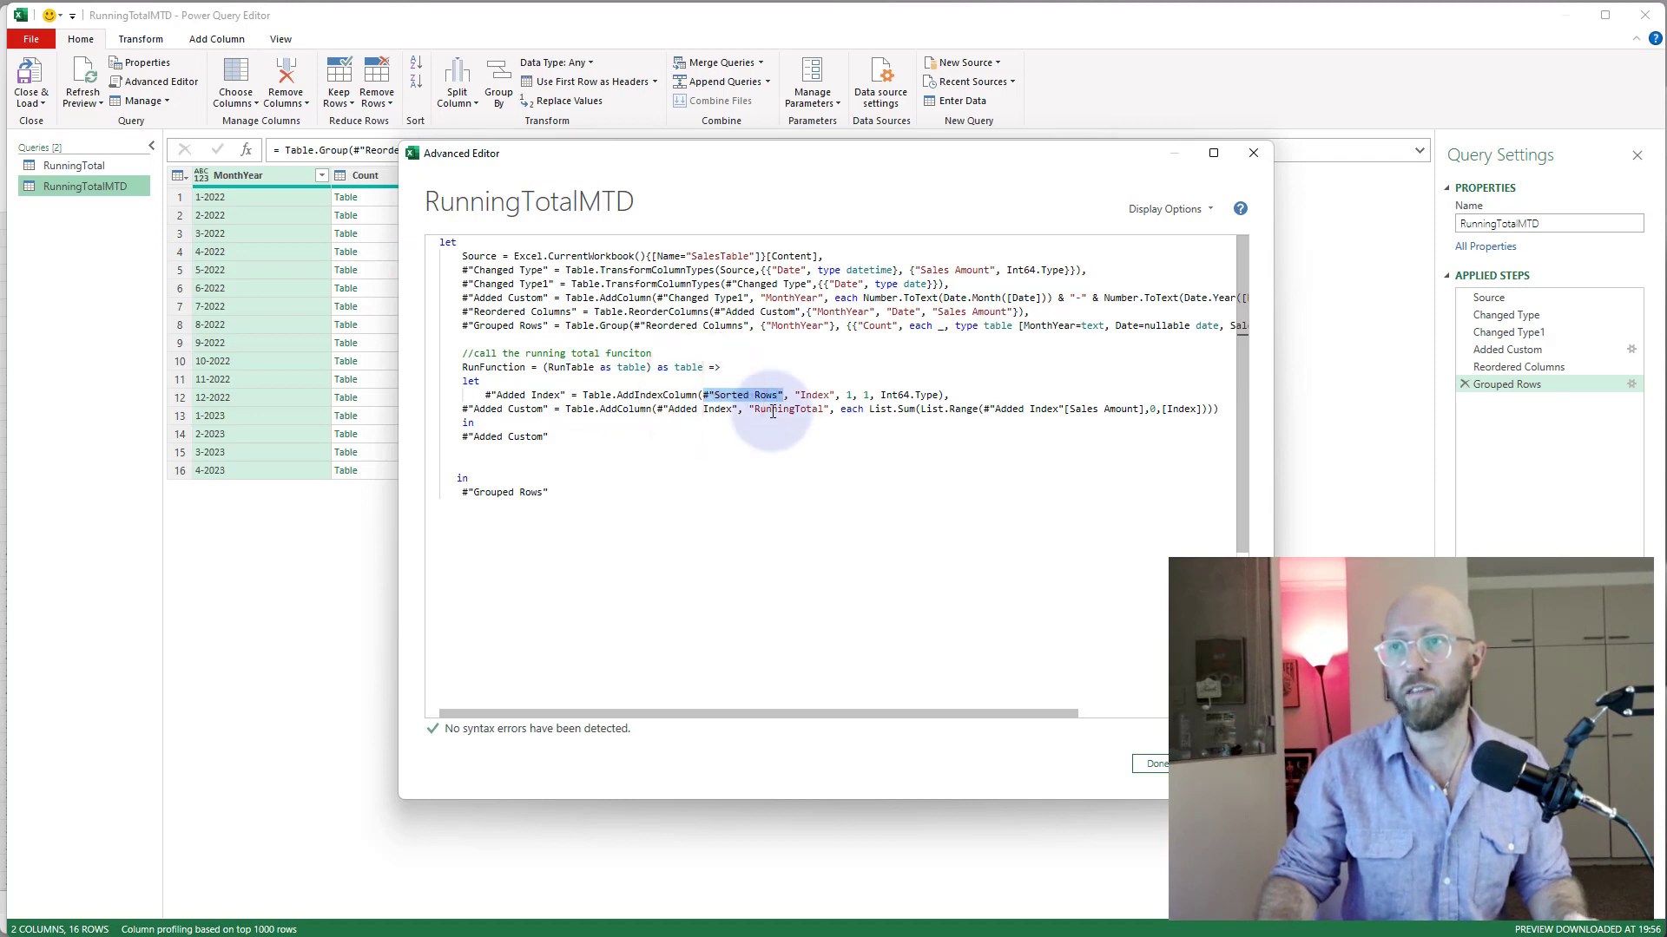
{"action": "key", "text": "ctrl+v"}
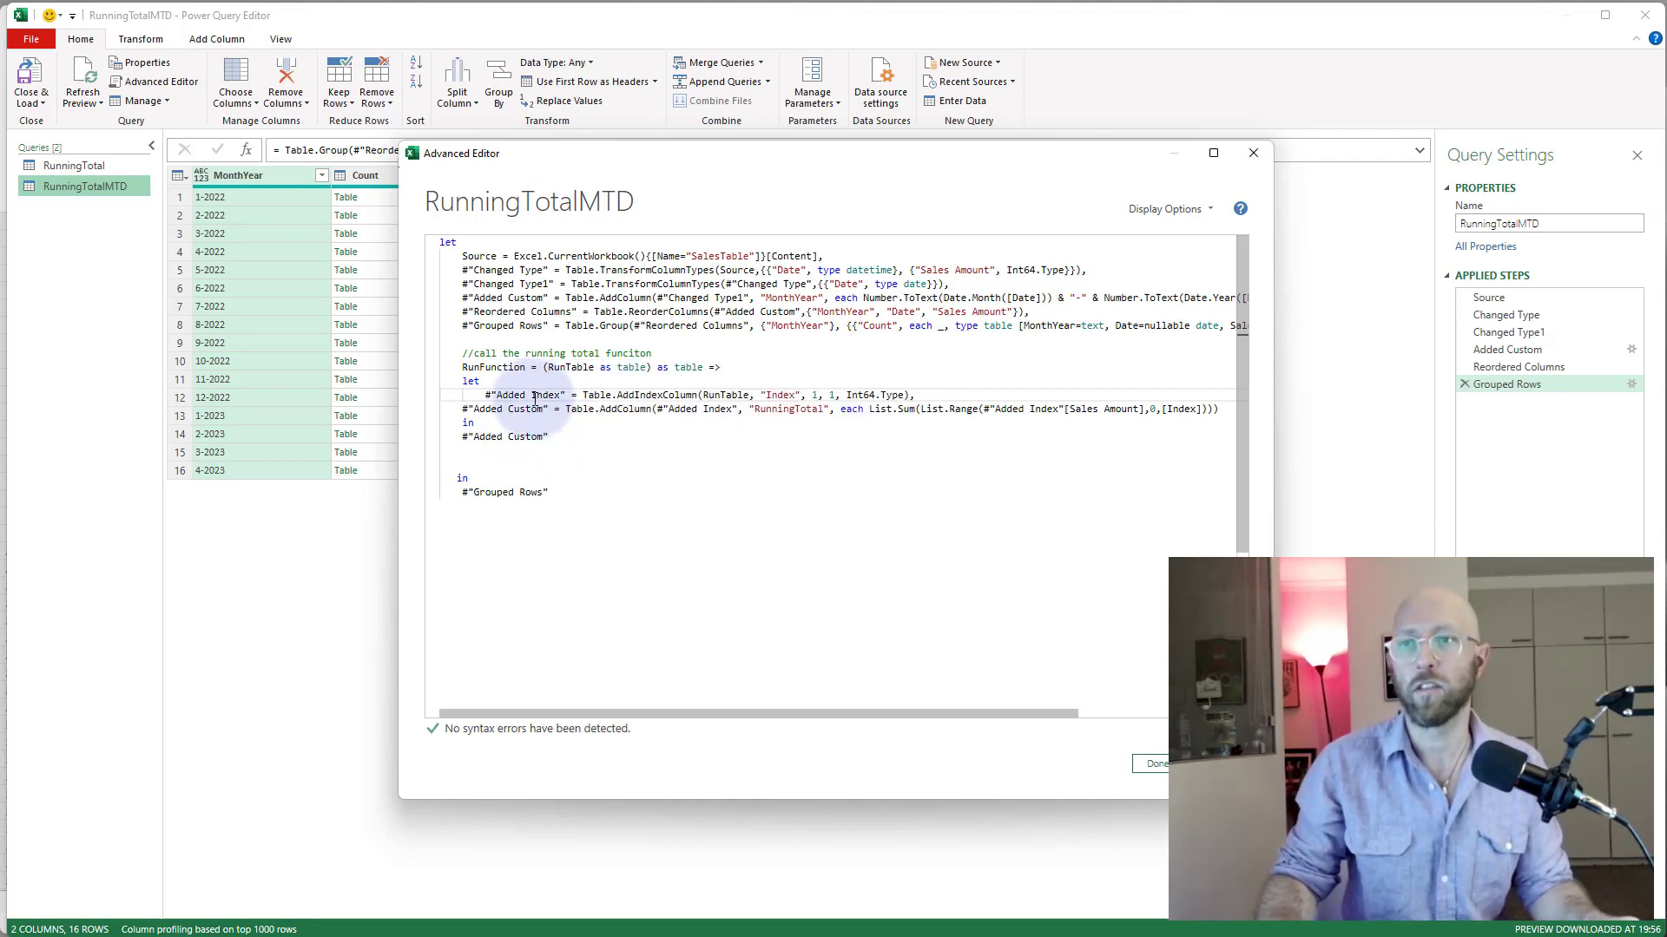
{"action": "left_click", "coordinate": [486, 395]}
{"action": "key", "text": "BackSpace"}
{"action": "key", "text": "BackSpace"}
{"action": "key", "text": "BackSpace"}
{"action": "key", "text": "BackSpace"}
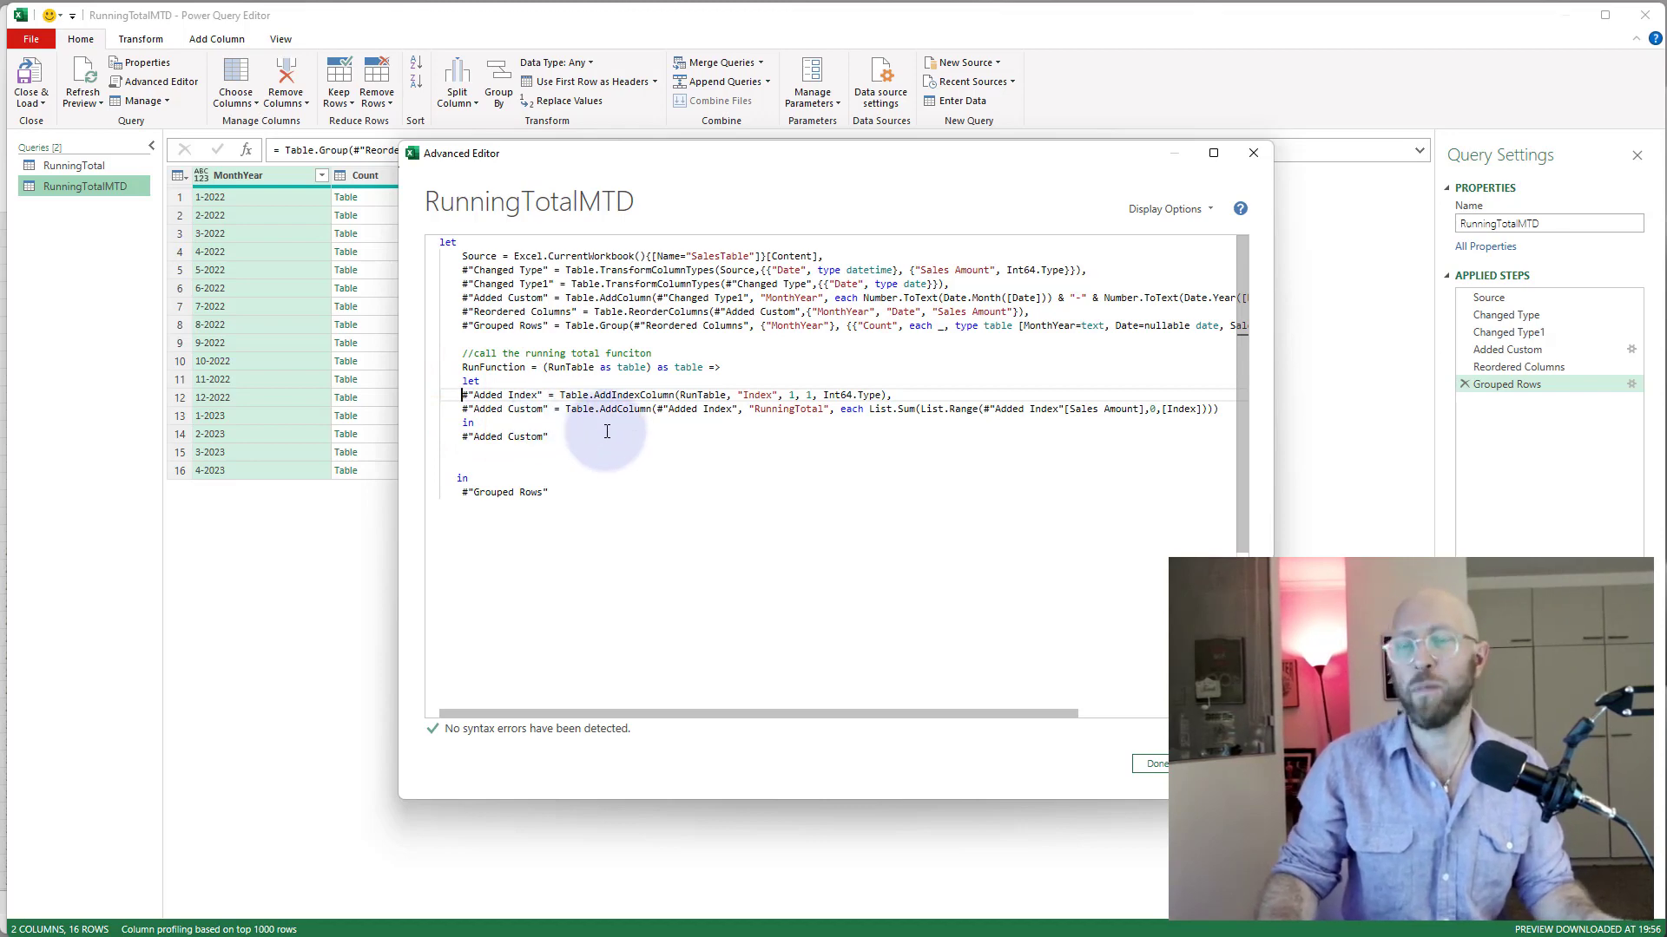
Step: Save the code and preview the nested tables for 1-2022, 2-2022, 12-2022 and other months
{"action": "left_click", "coordinate": [1148, 763]}
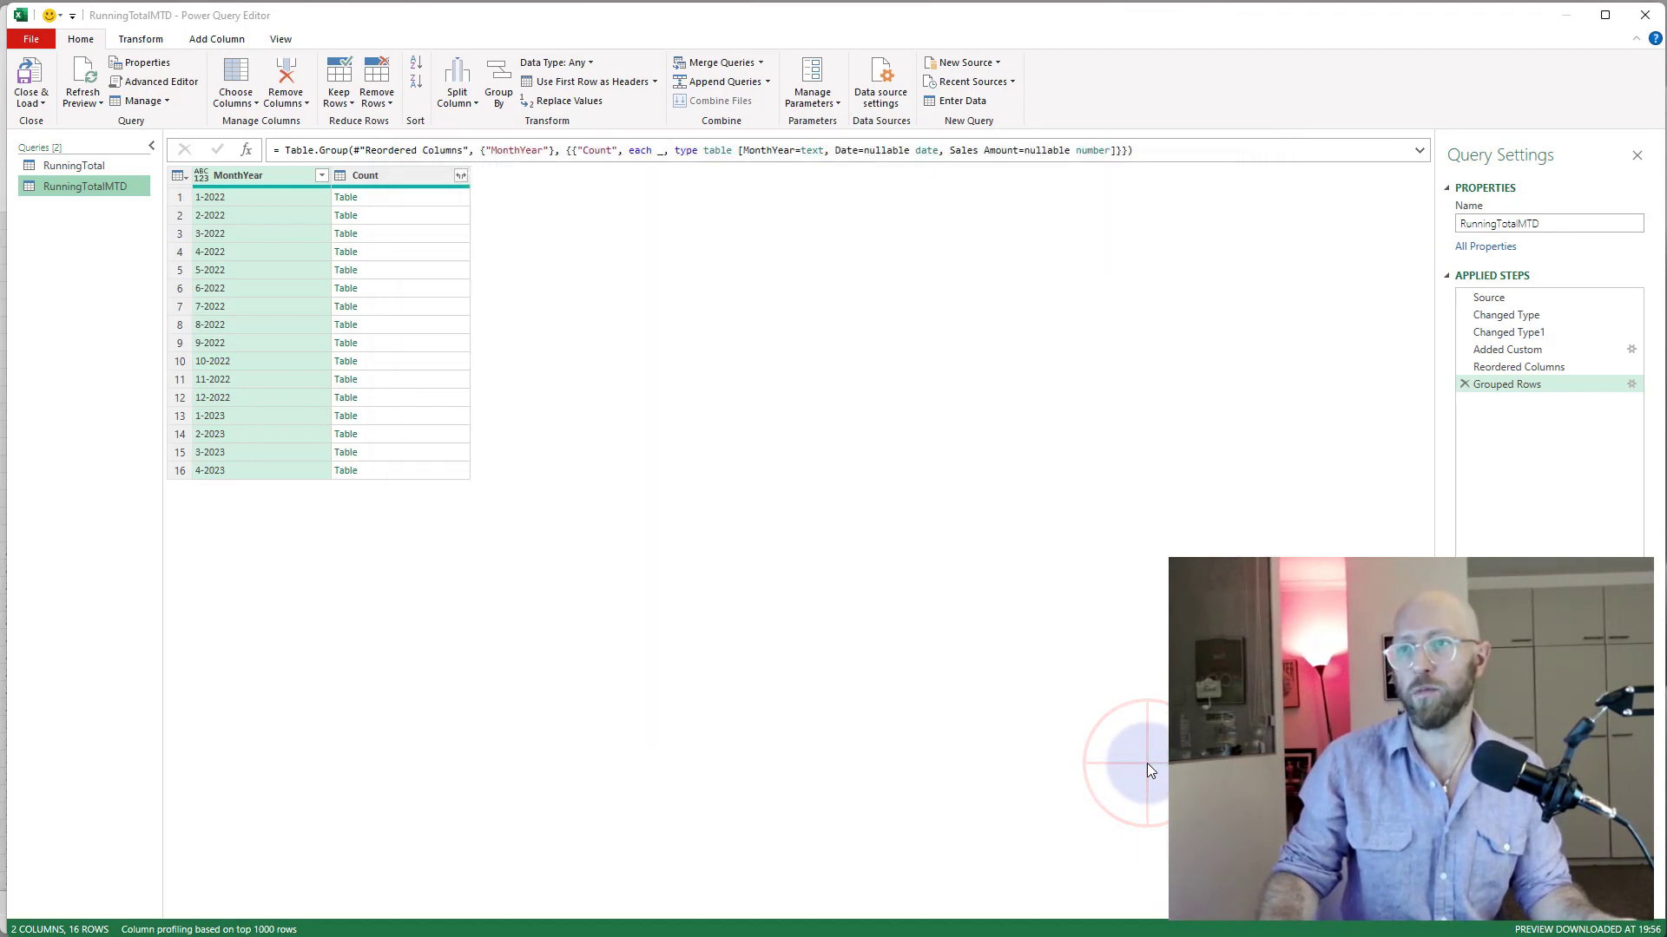
{"action": "left_click", "coordinate": [413, 202]}
{"action": "left_click", "coordinate": [414, 219]}
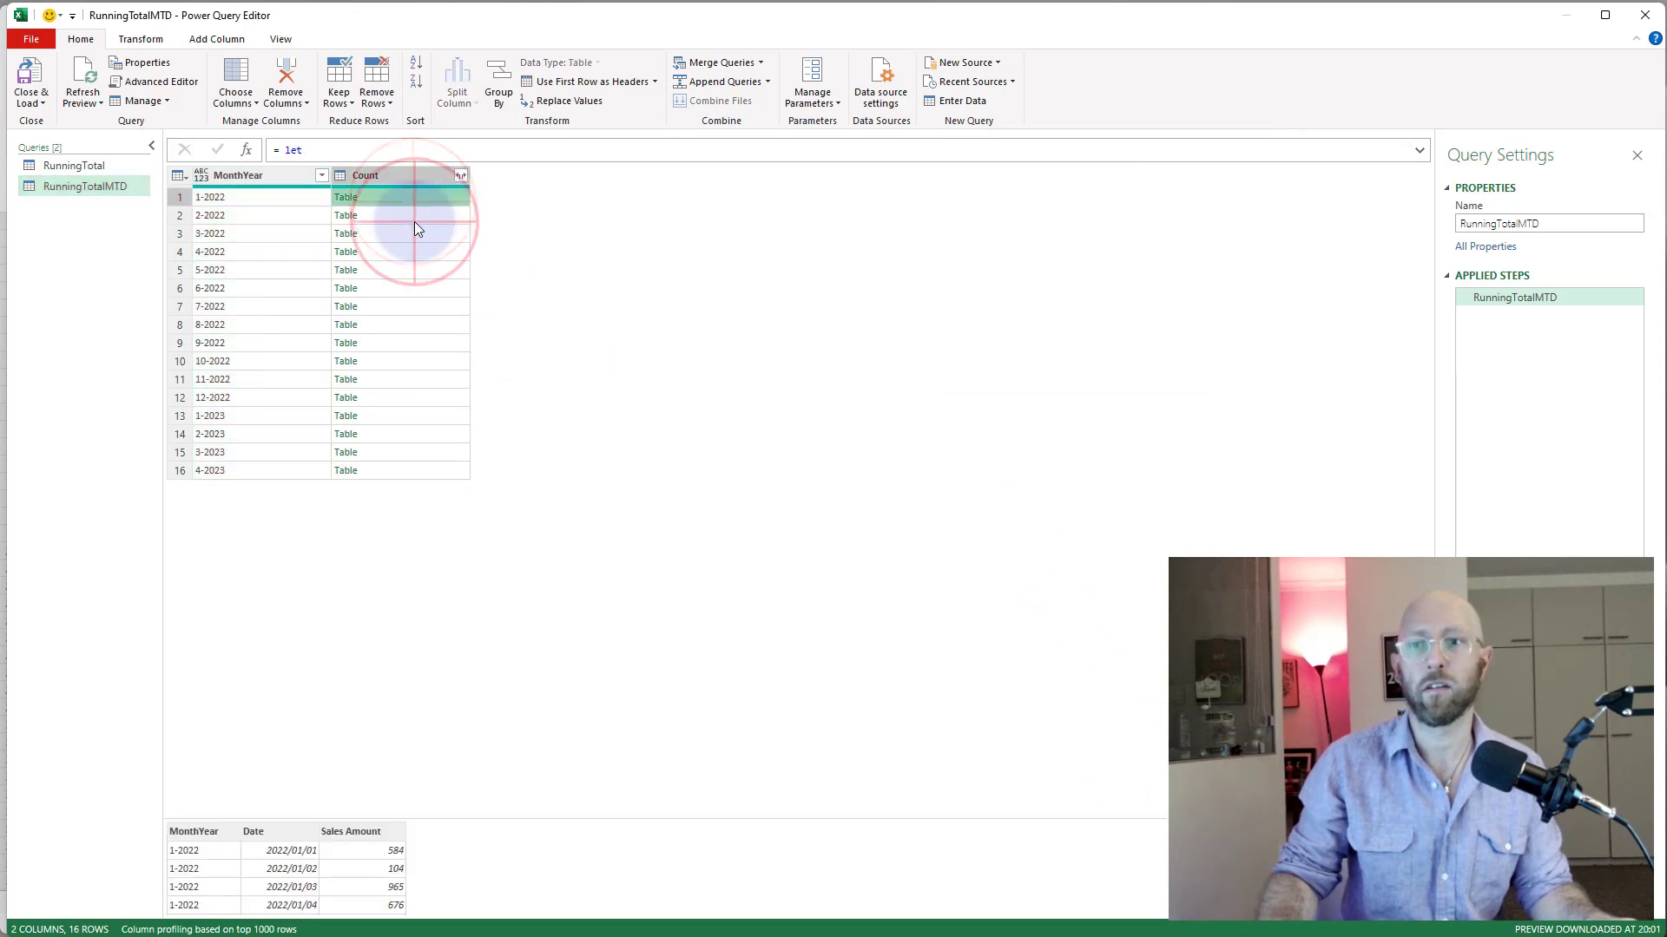
{"action": "left_click", "coordinate": [409, 276]}
{"action": "left_click", "coordinate": [419, 343]}
{"action": "left_click", "coordinate": [410, 415]}
{"action": "left_click", "coordinate": [413, 452]}
{"action": "left_click", "coordinate": [418, 396]}
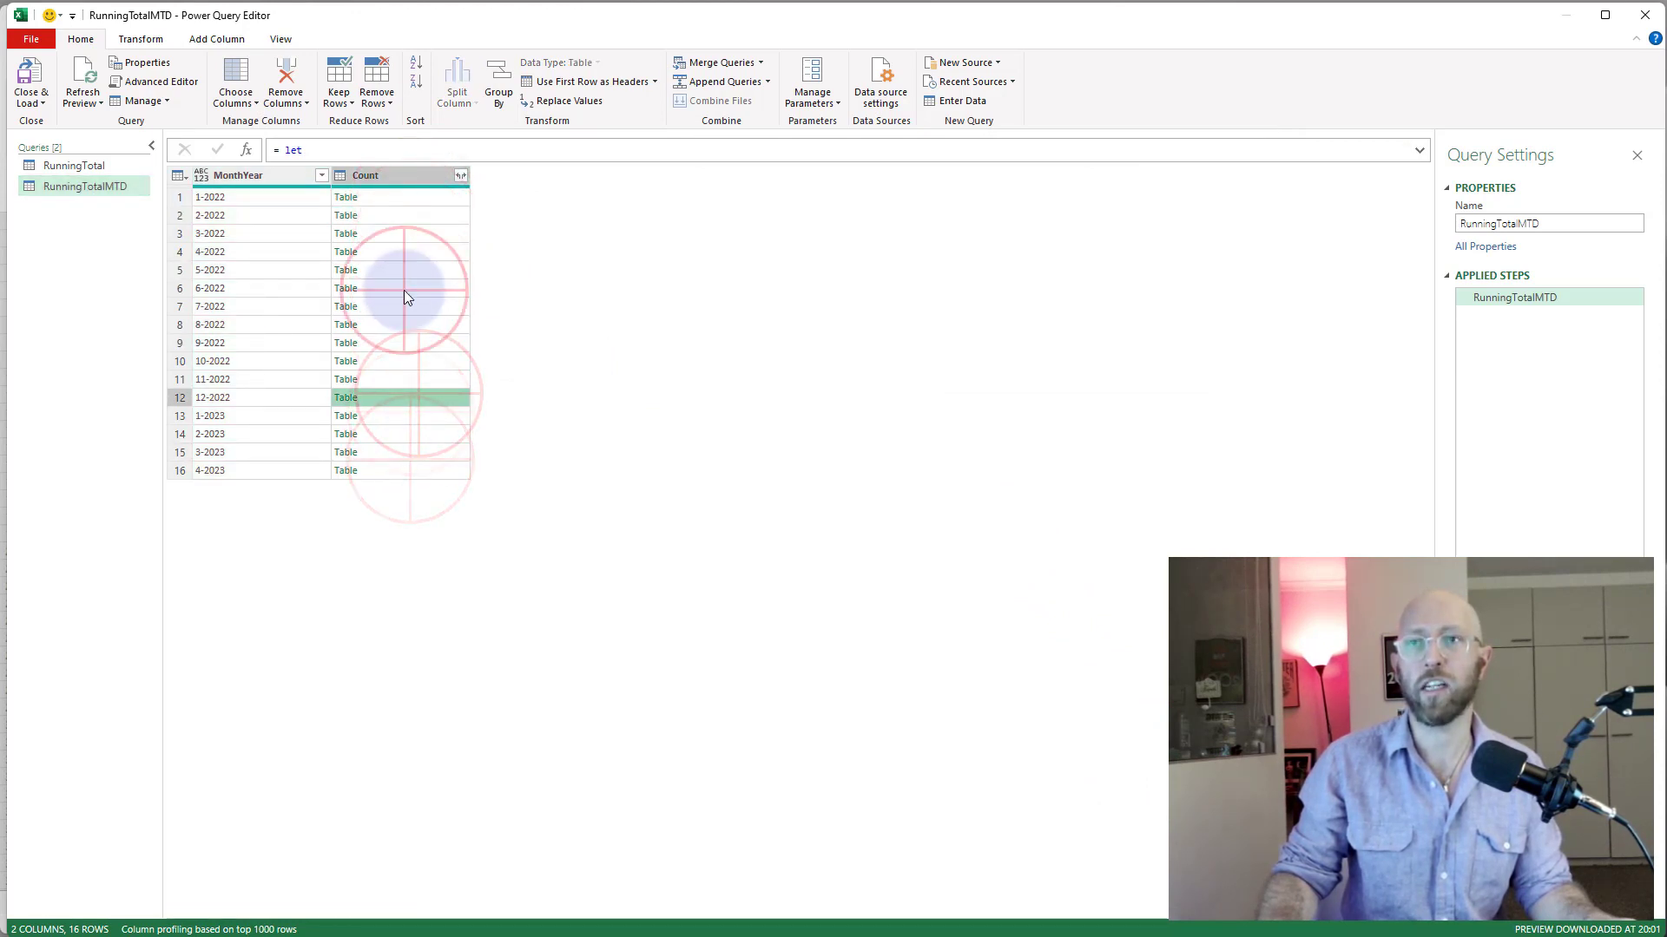
{"action": "left_click", "coordinate": [393, 215]}
Step: Recheck the M code without changes, then preview more months including 11-2022
{"action": "left_click", "coordinate": [161, 81]}
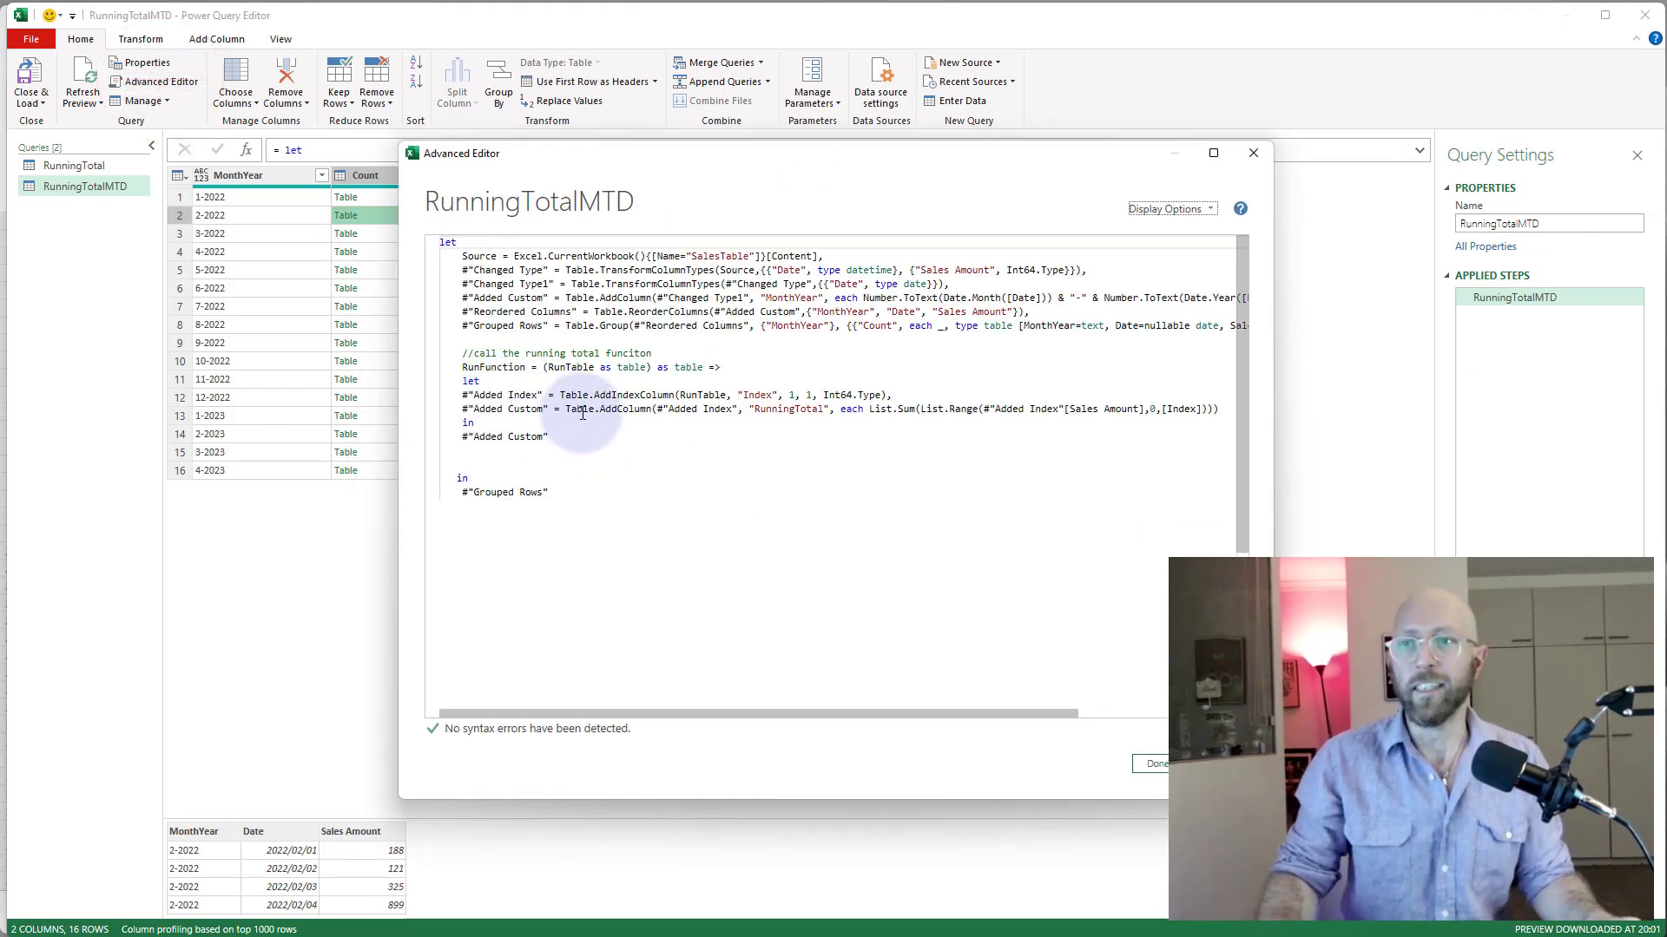
{"action": "left_click", "coordinate": [529, 462]}
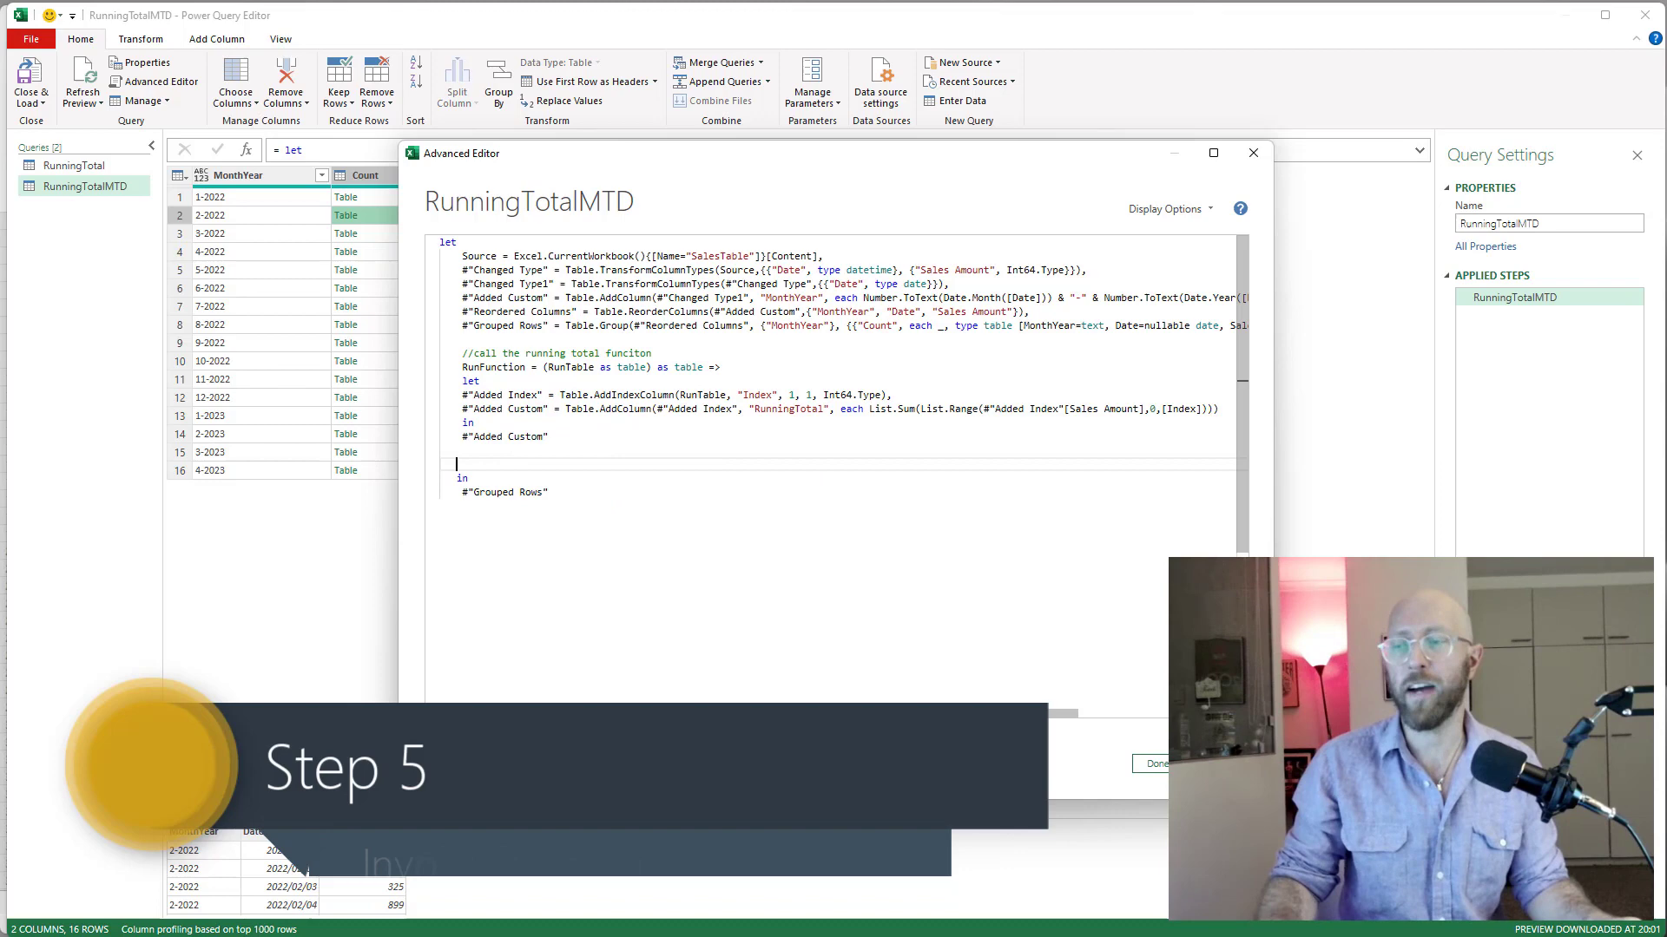
{"action": "key", "text": "Escape"}
{"action": "left_click", "coordinate": [436, 247]}
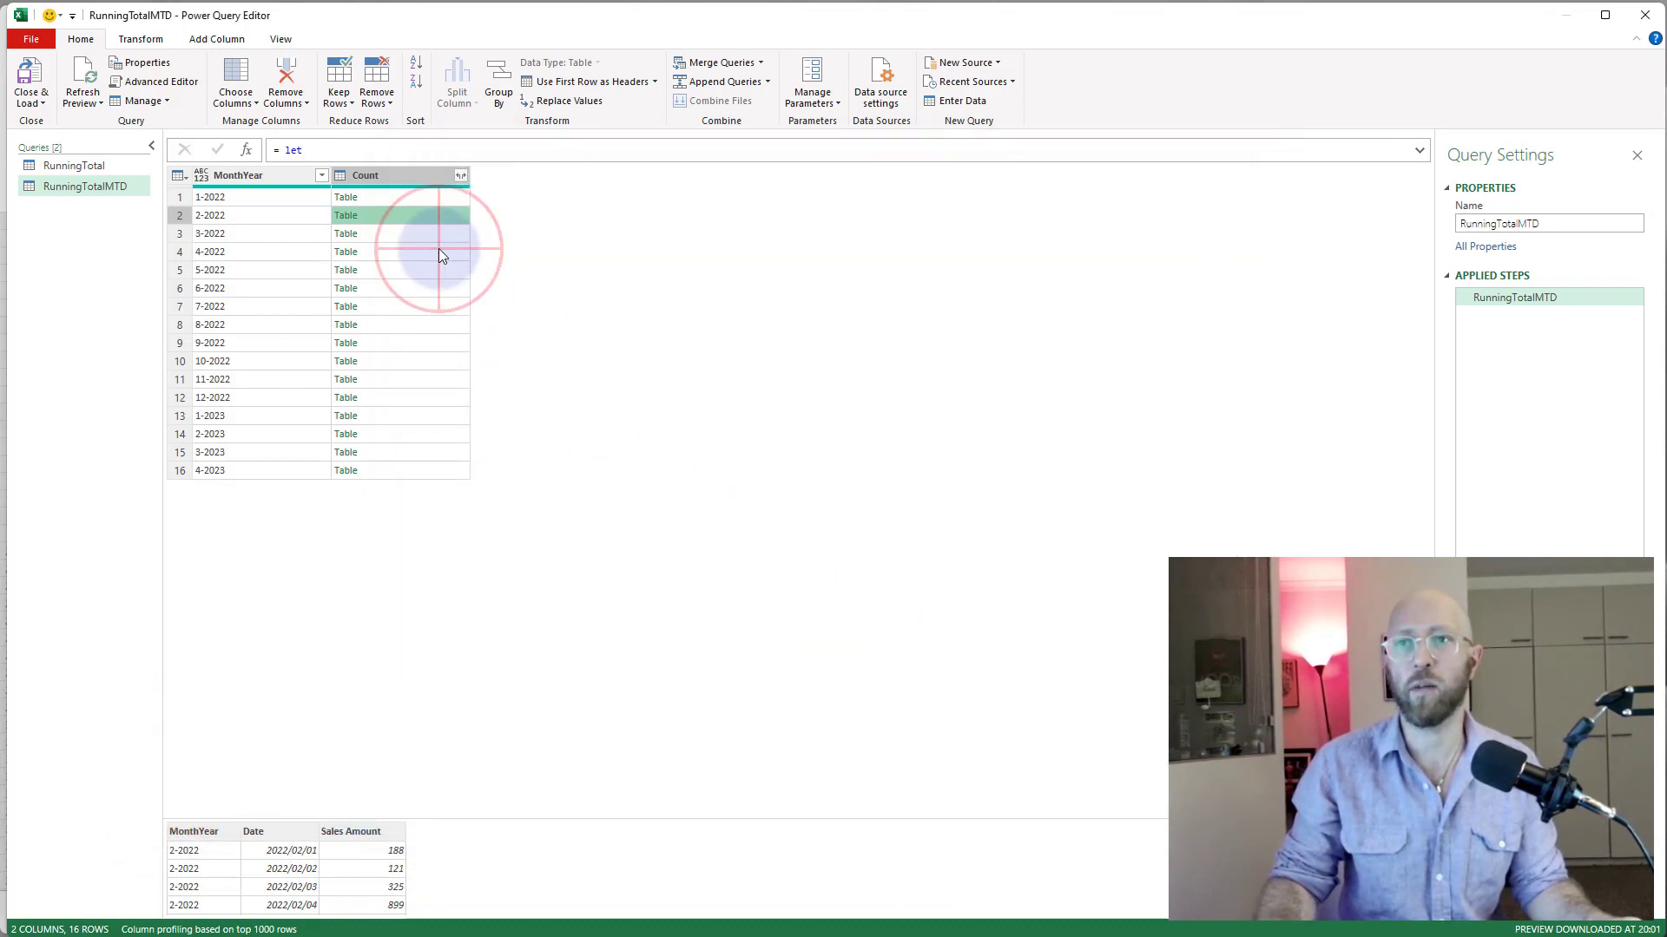
{"action": "left_click", "coordinate": [434, 304]}
{"action": "left_click", "coordinate": [434, 375]}
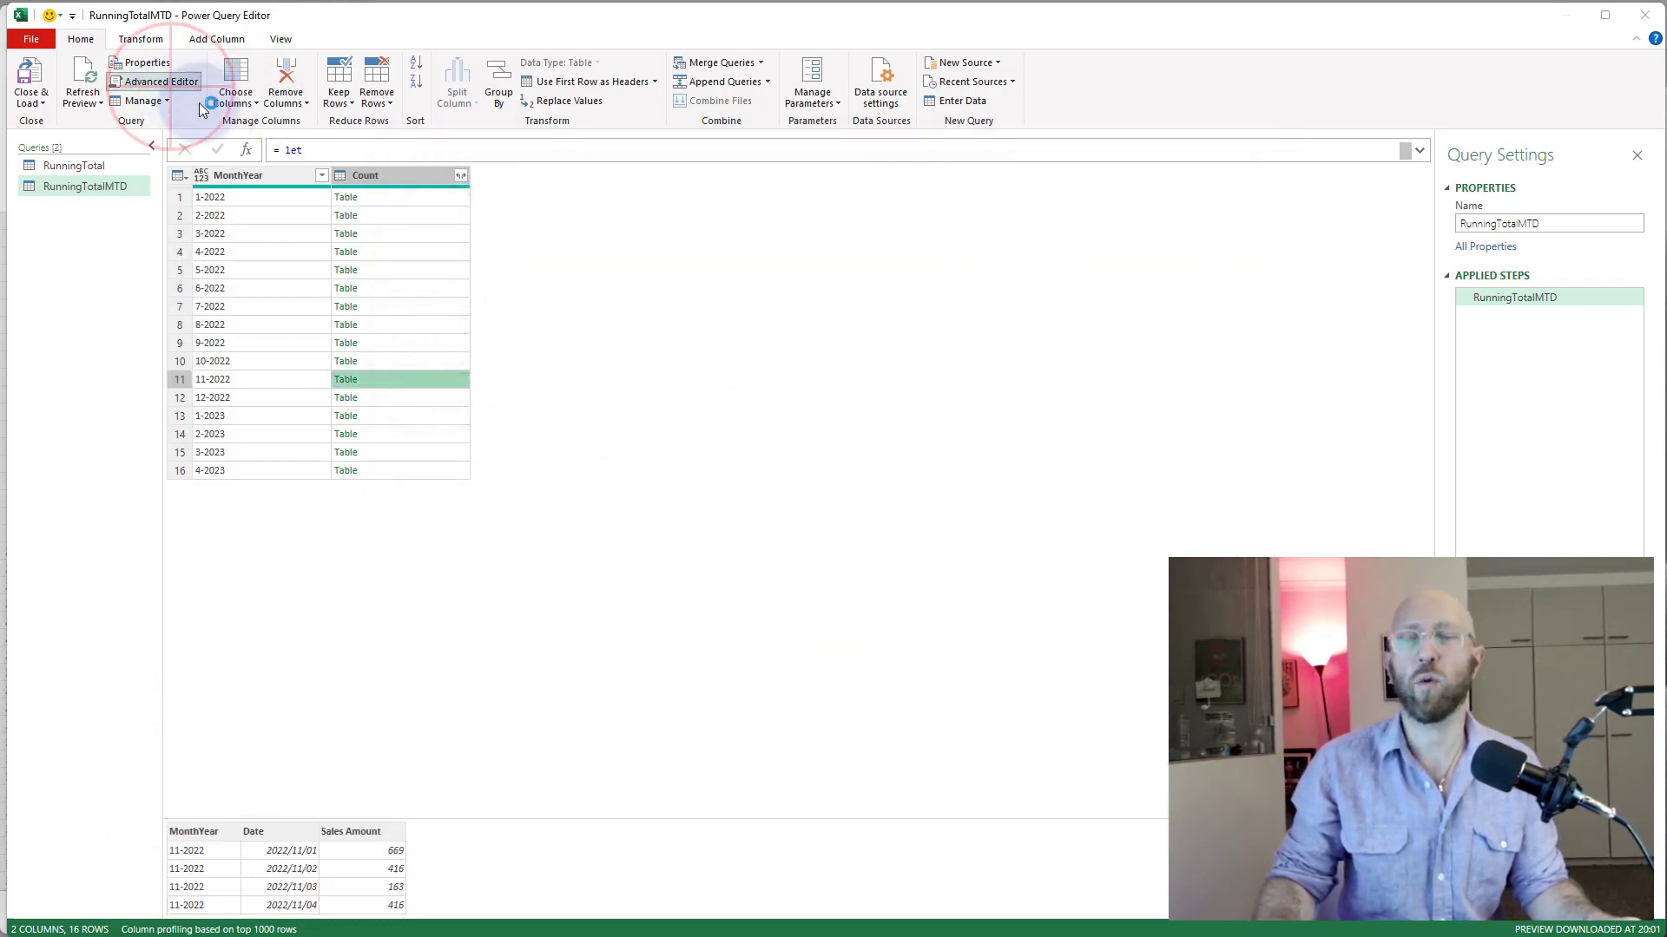
Step: Reopen RunningTotalMTD's M code and review the Grouped Rows step and RunFunction block
{"action": "left_click", "coordinate": [156, 82]}
{"action": "left_click_drag", "start_coordinate": [460, 368], "coordinate": [457, 451]}
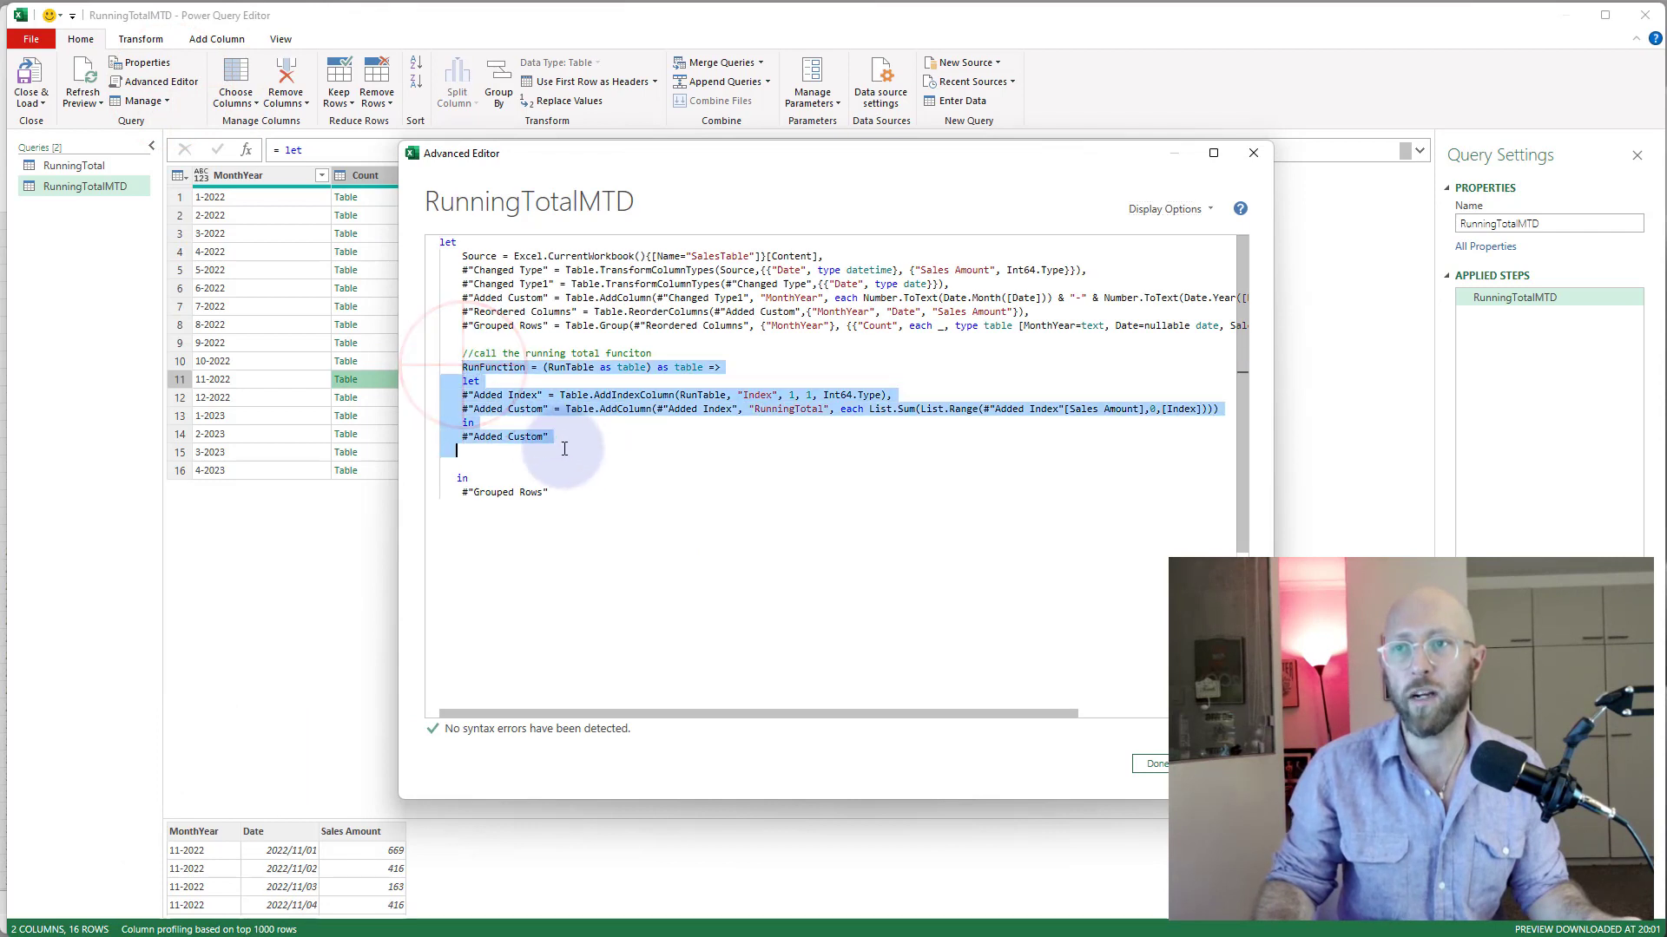
{"action": "left_click", "coordinate": [525, 465]}
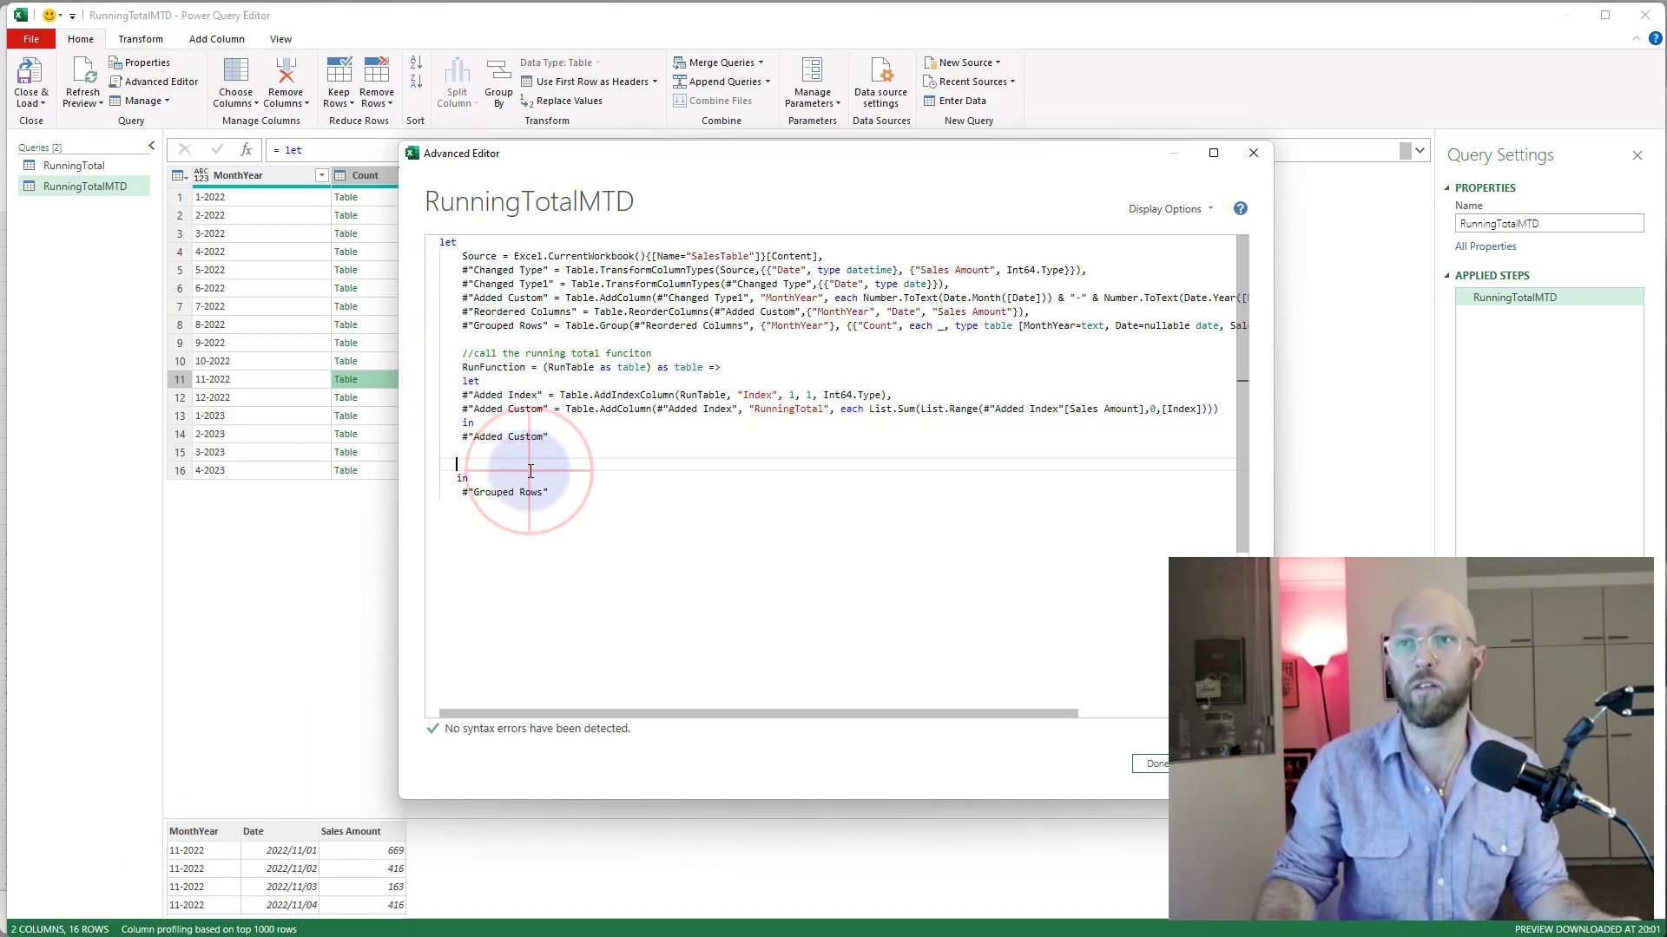
{"action": "left_click_drag", "start_coordinate": [457, 328], "coordinate": [545, 327]}
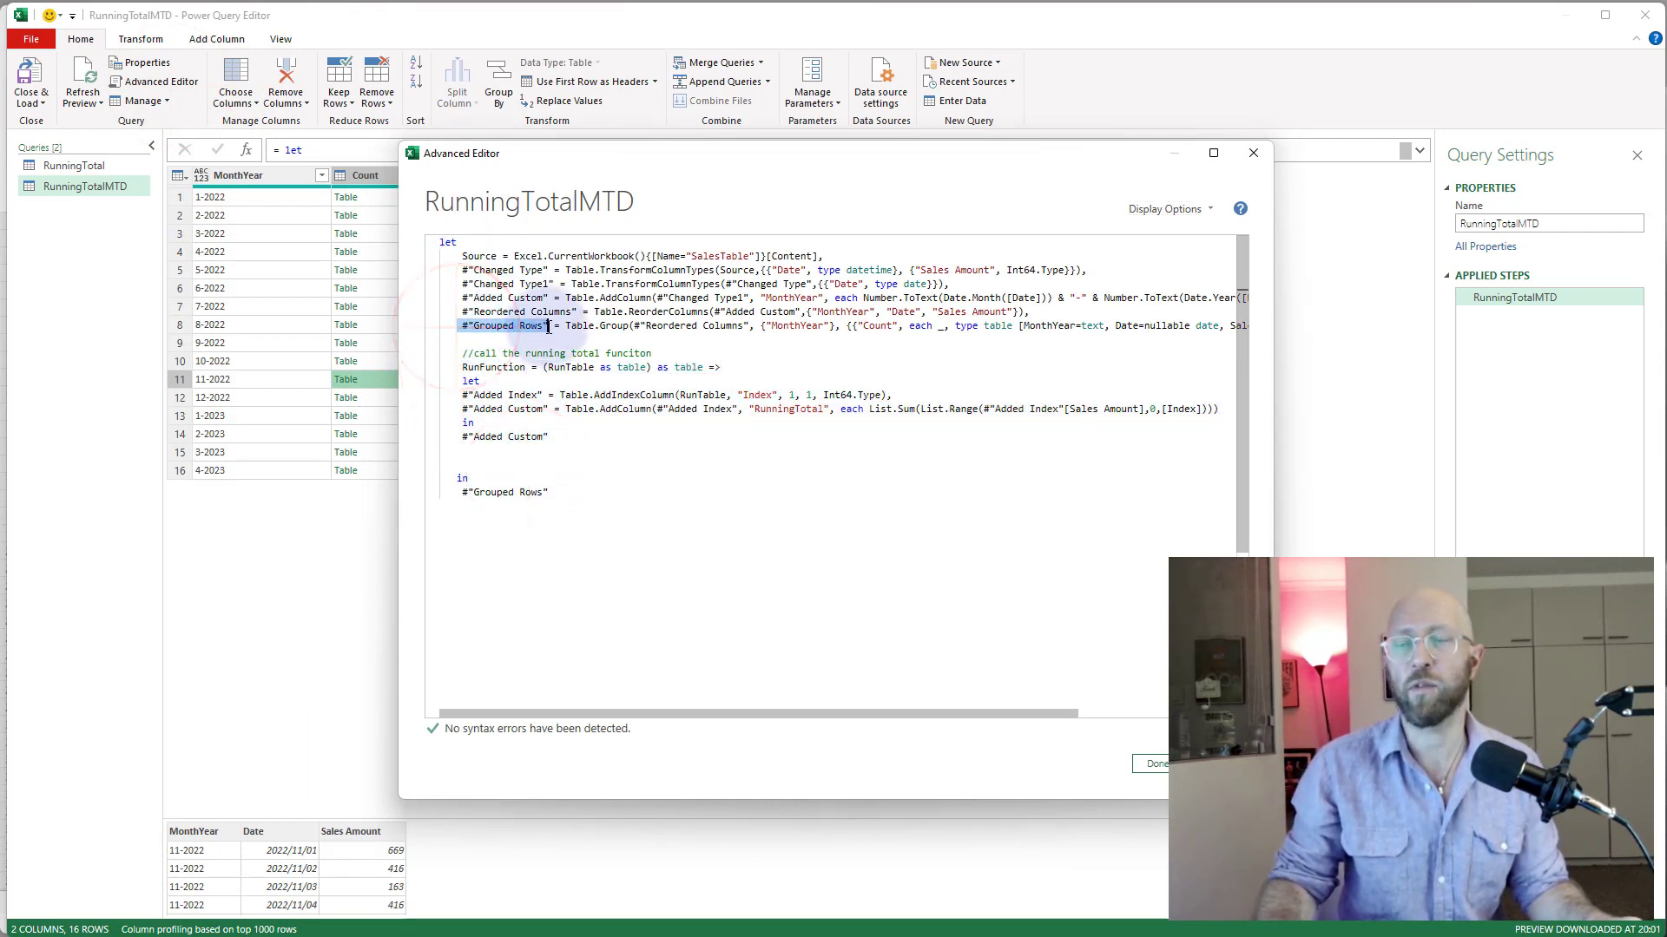
{"action": "left_click_drag", "start_coordinate": [457, 492], "coordinate": [548, 493]}
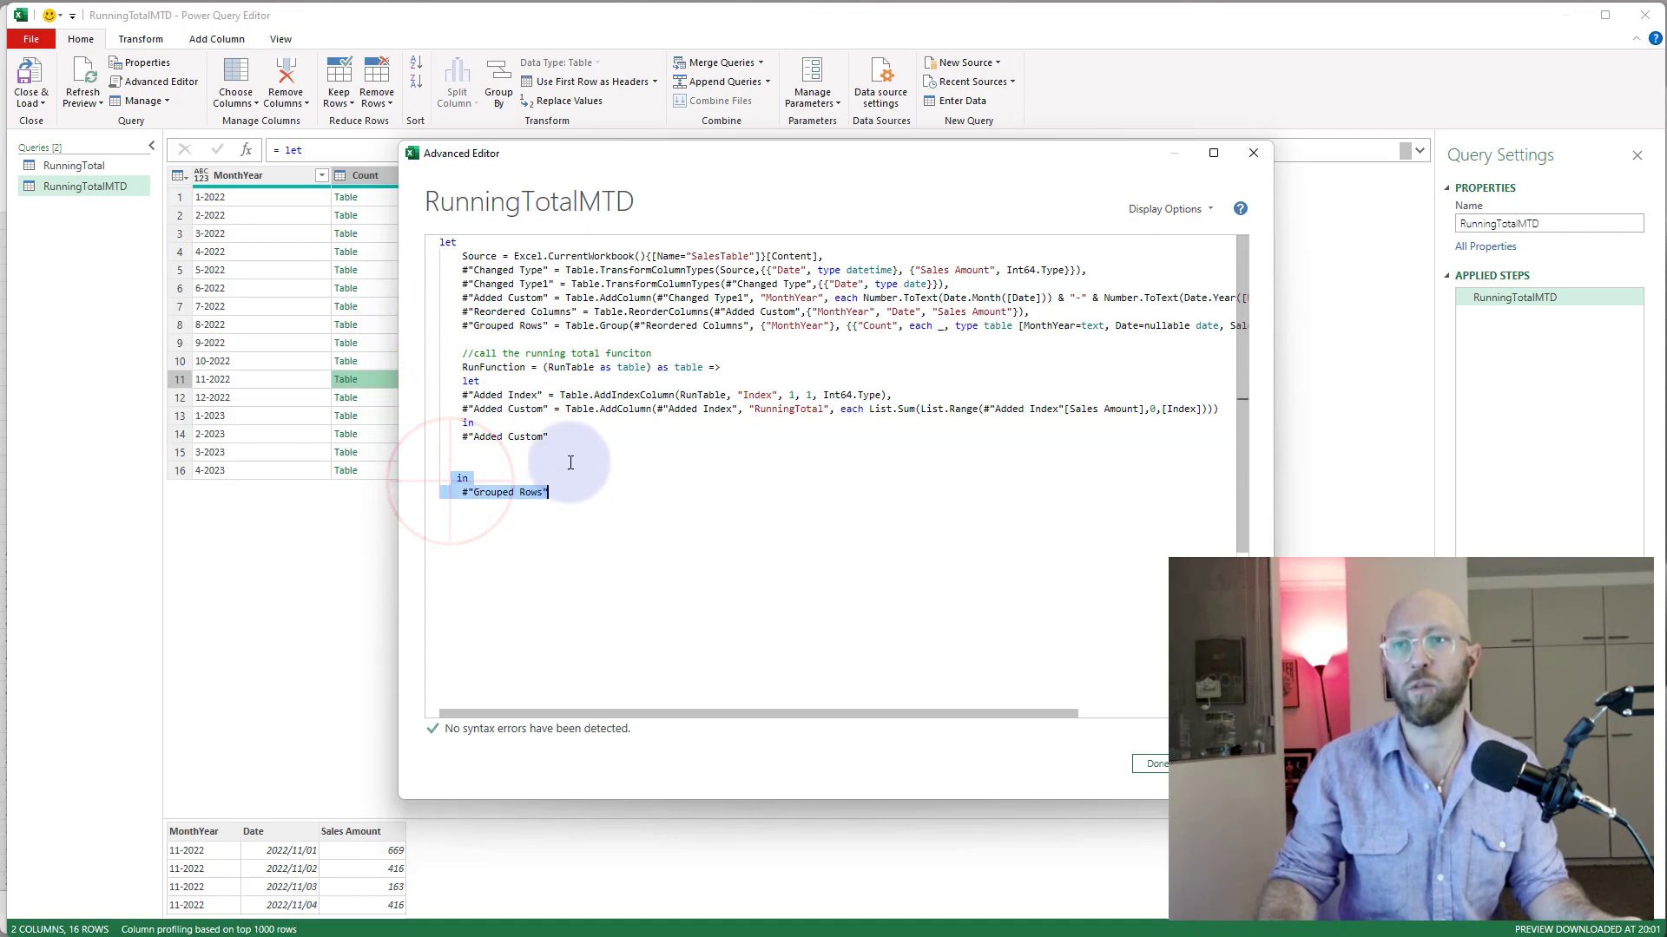
{"action": "left_click", "coordinate": [562, 426]}
{"action": "left_click_drag", "start_coordinate": [561, 425], "coordinate": [458, 381]}
Step: Add a comma after the Added Custom line and begin a RunTotals step on a new line
{"action": "left_click", "coordinate": [582, 436]}
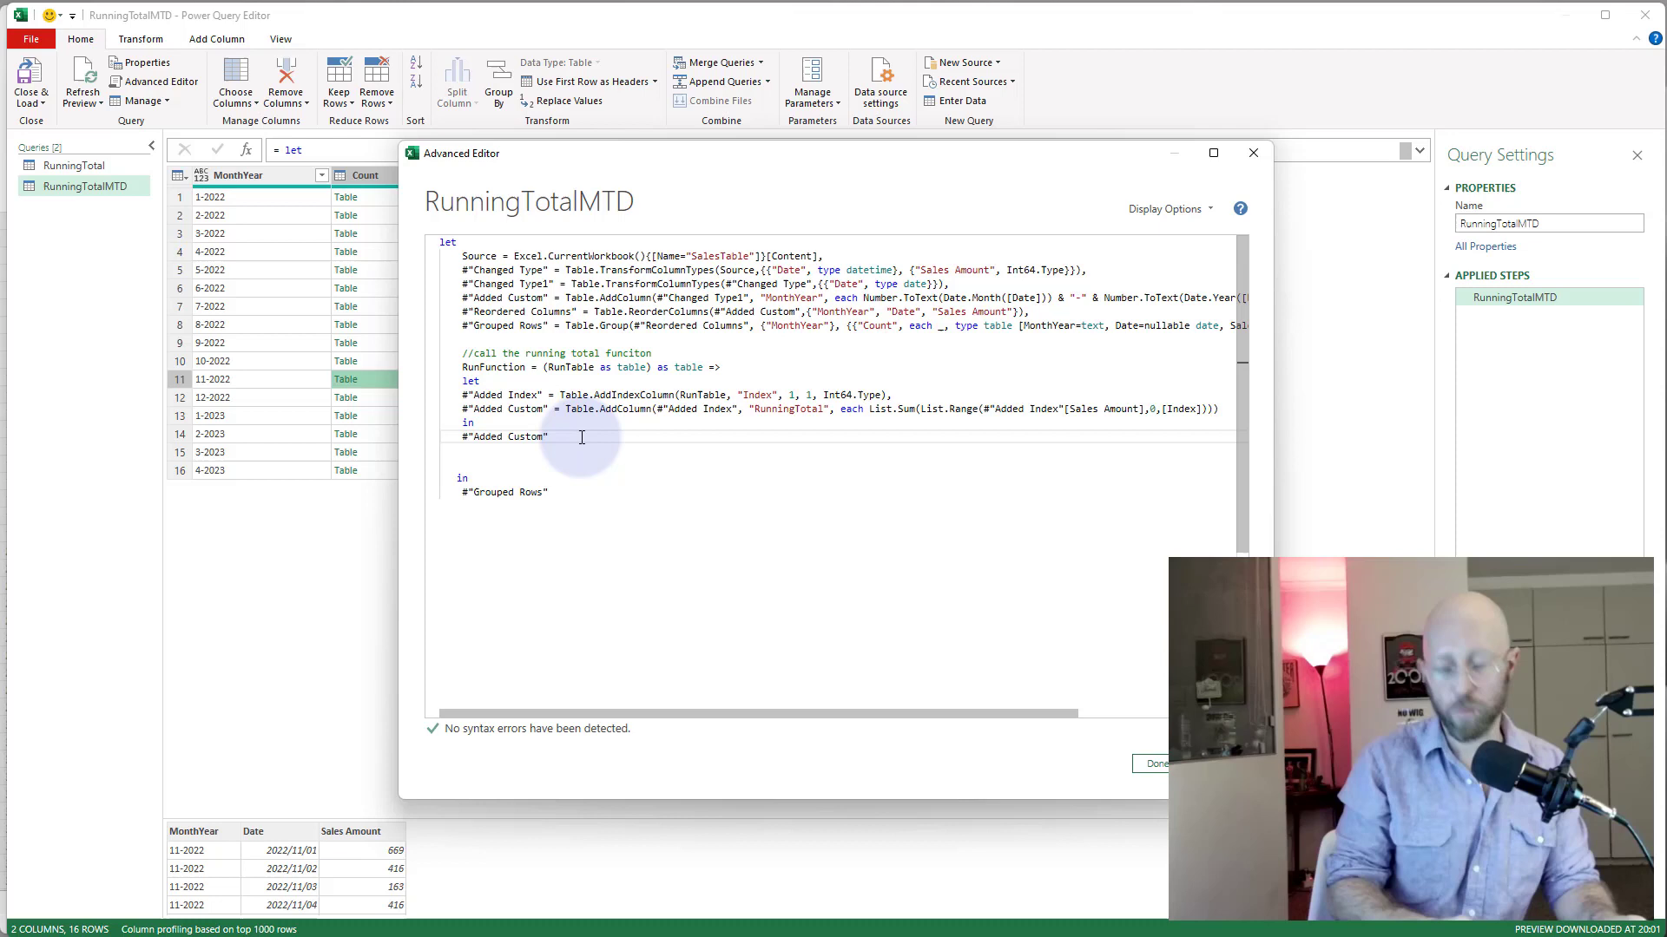
{"action": "type", "text": ","}
{"action": "key", "text": "Return"}
{"action": "key", "text": "Return"}
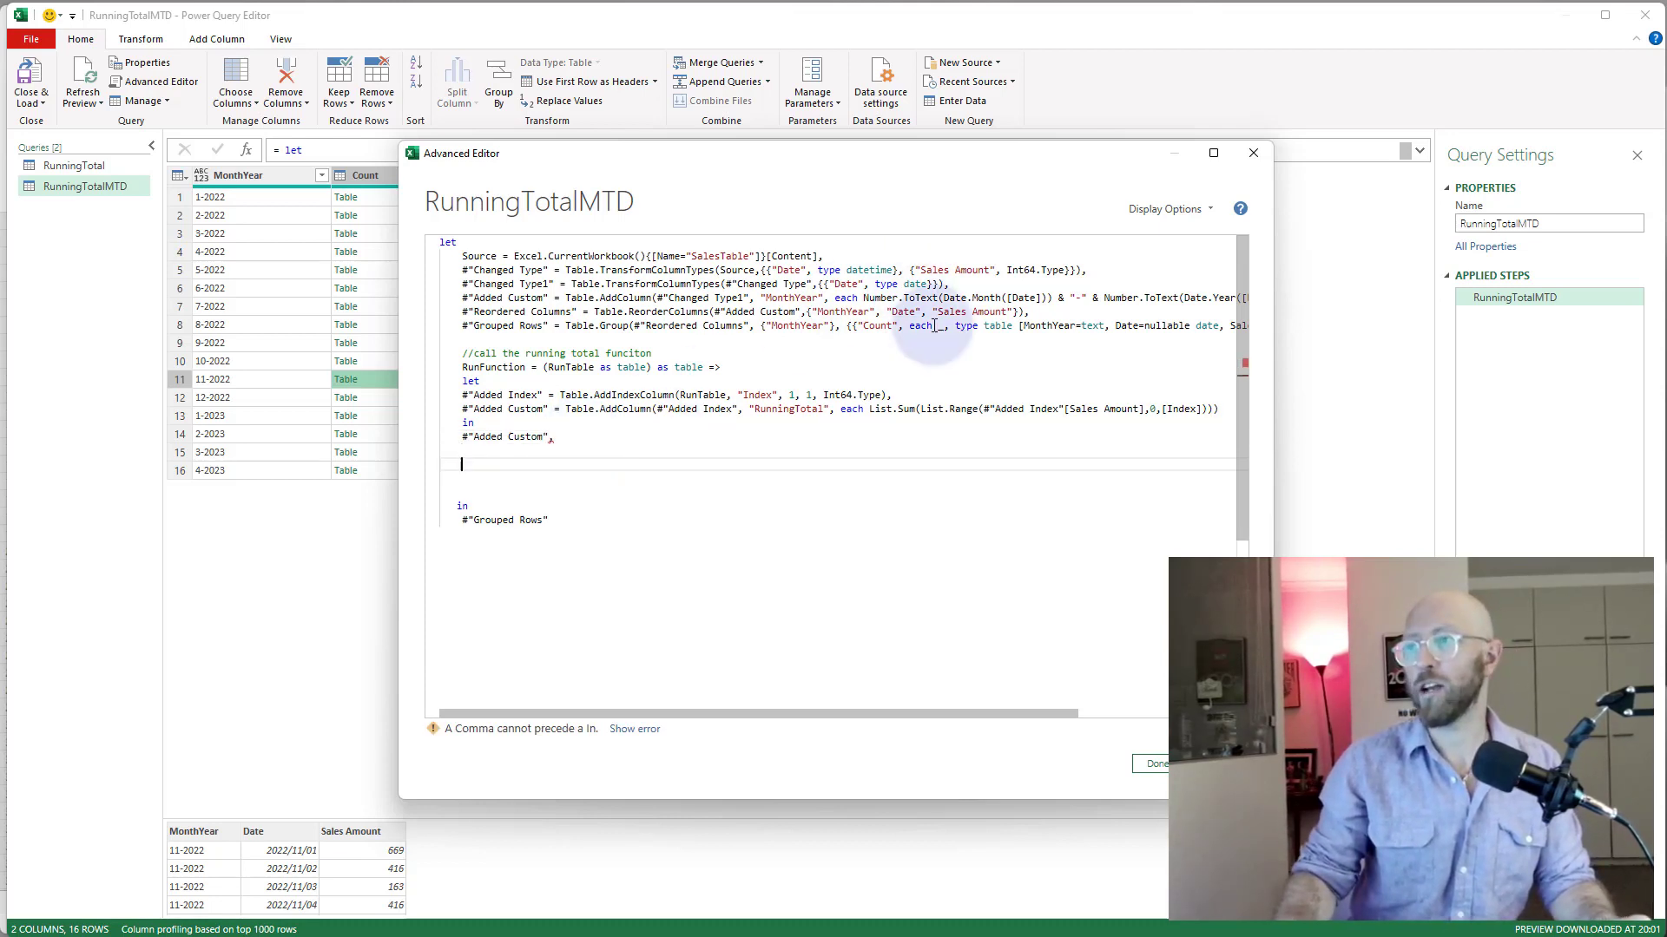
{"action": "left_click", "coordinate": [502, 457]}
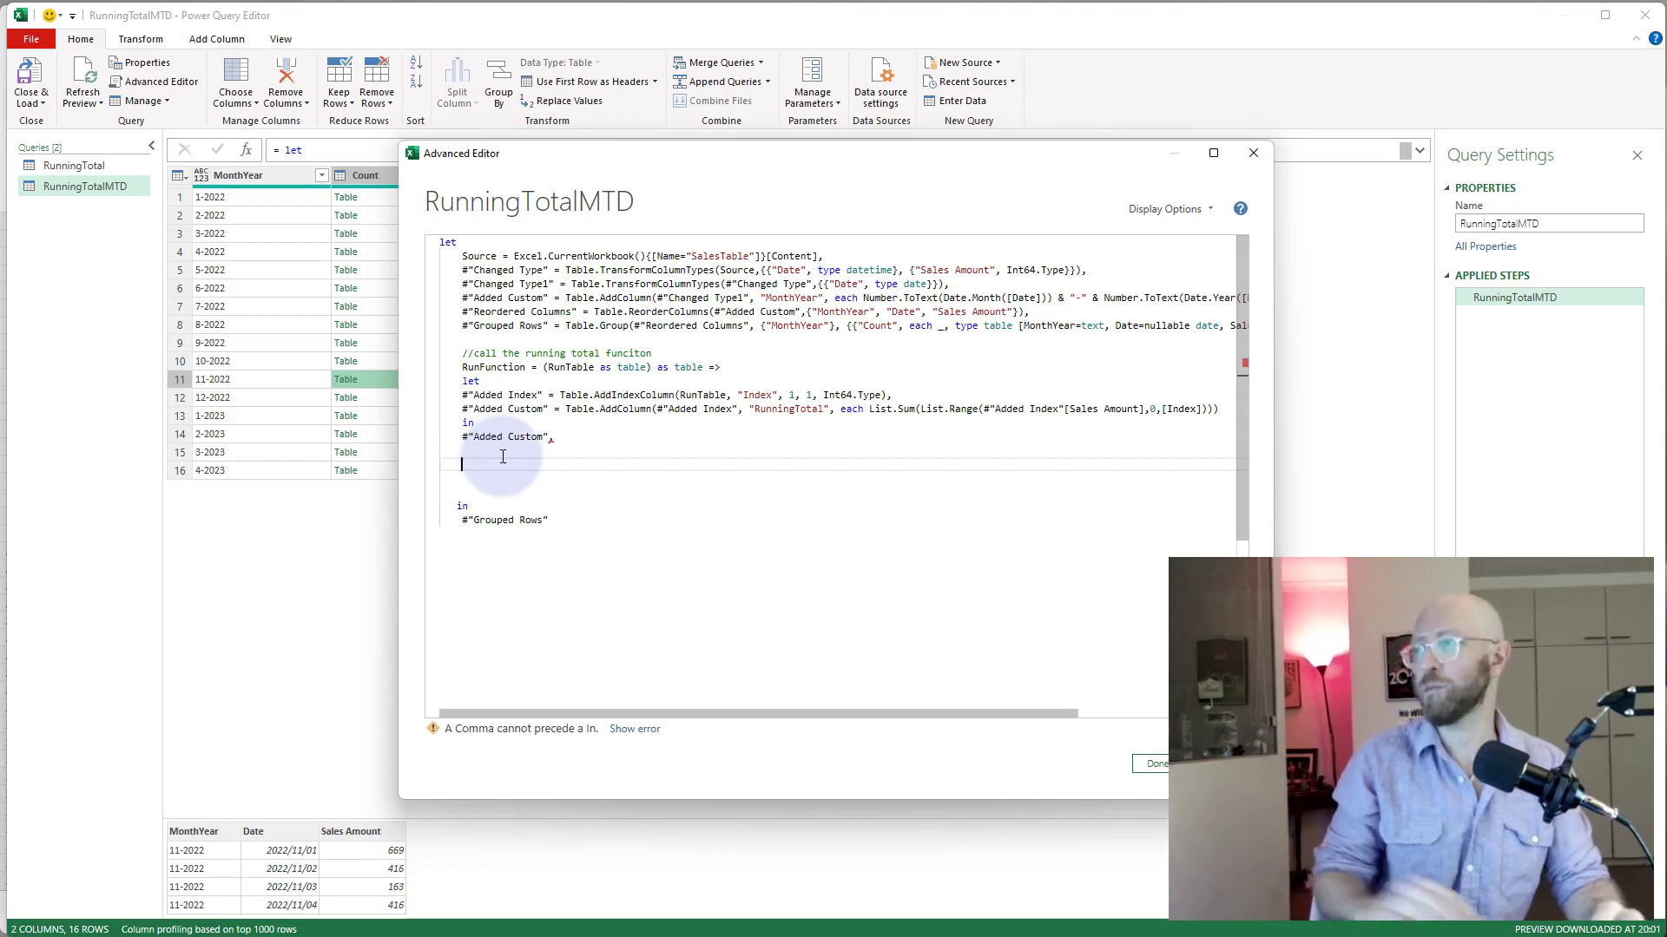
{"action": "type", "text": "RunT"}
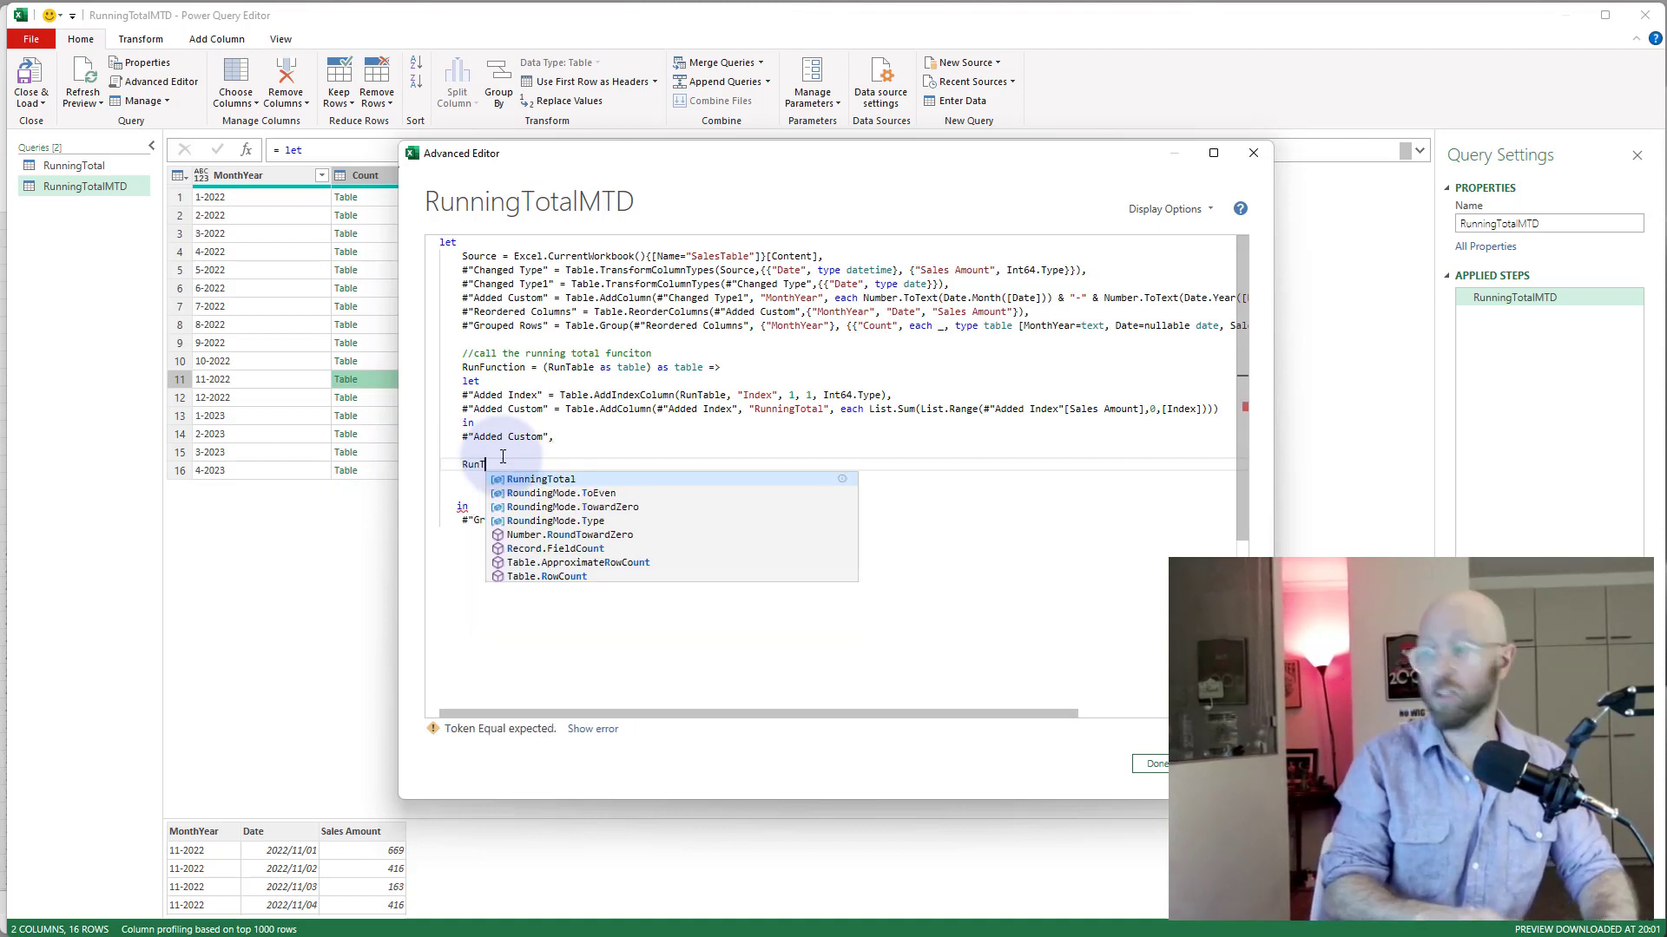
{"action": "type", "text": "otals ="}
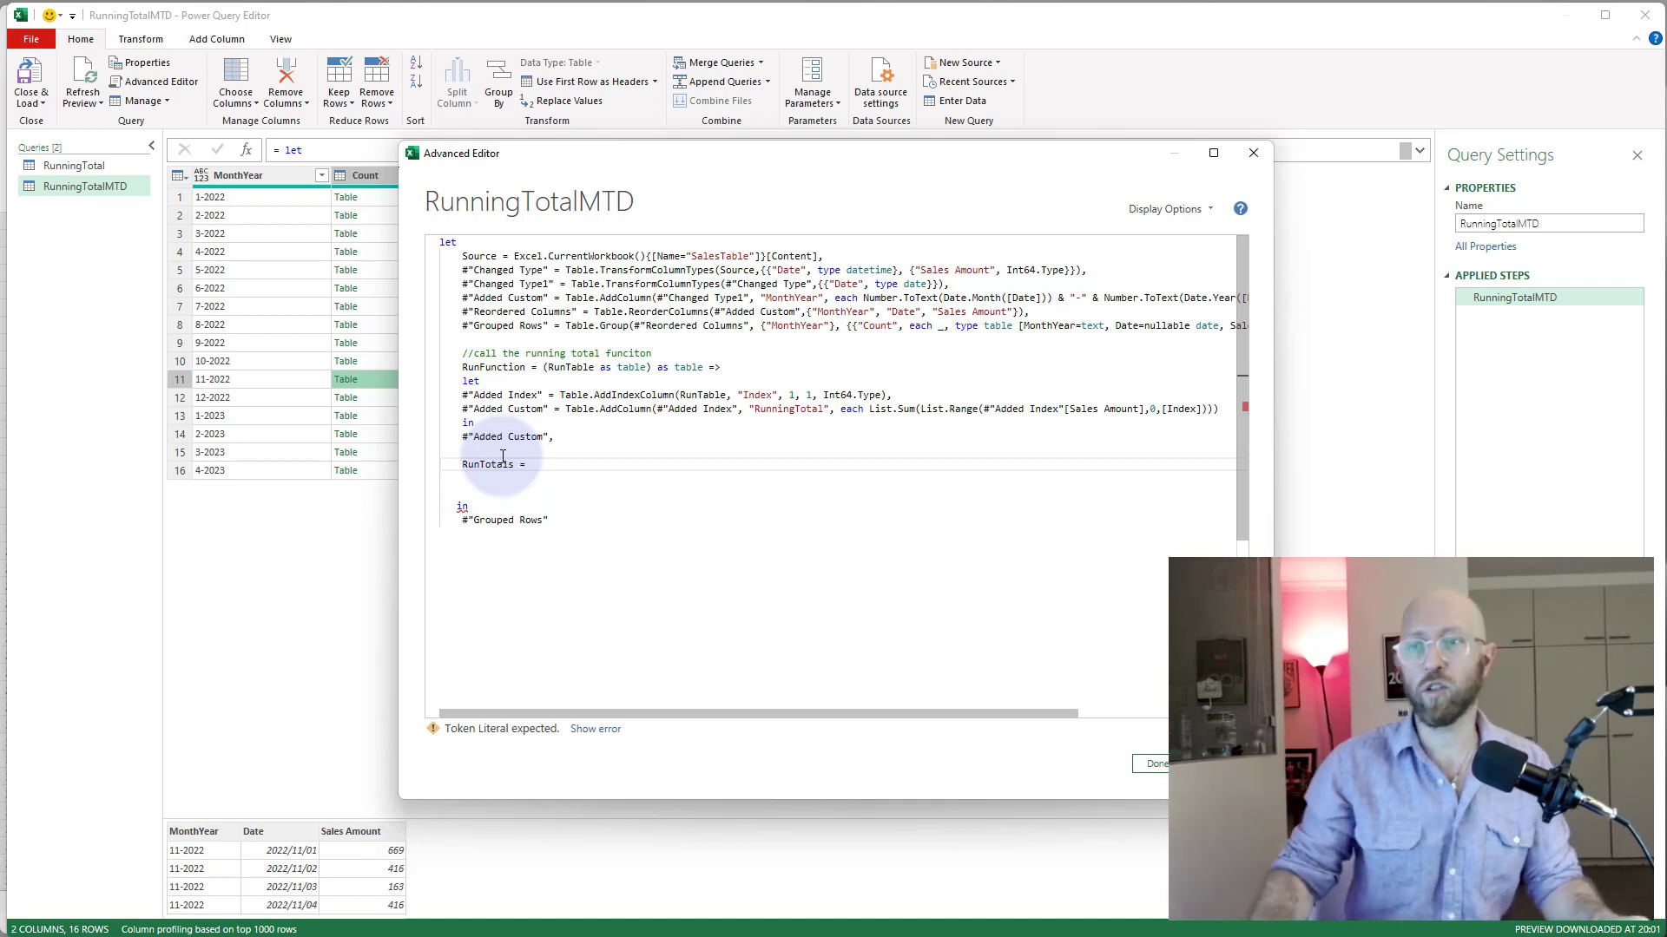
{"action": "key", "text": "super+Tab"}
{"action": "key", "text": "Escape"}
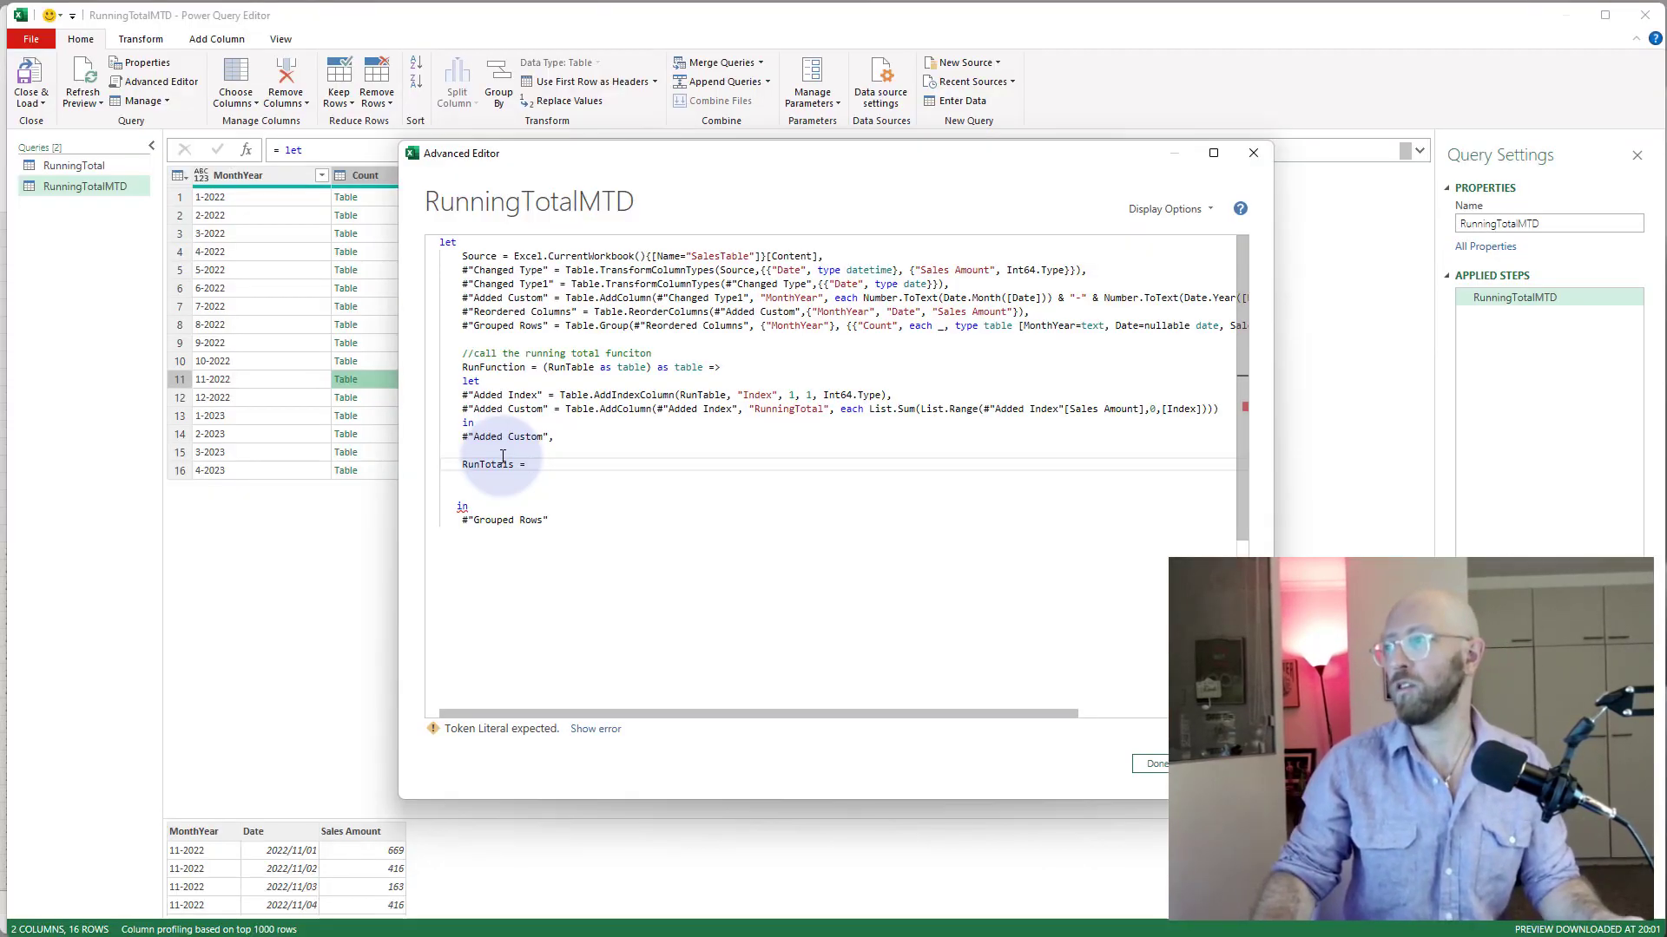
{"action": "key", "text": "alt+Tab"}
{"action": "key", "text": "alt+Tab"}
{"action": "key", "text": "alt+Tab"}
{"action": "key", "text": "alt+Tab"}
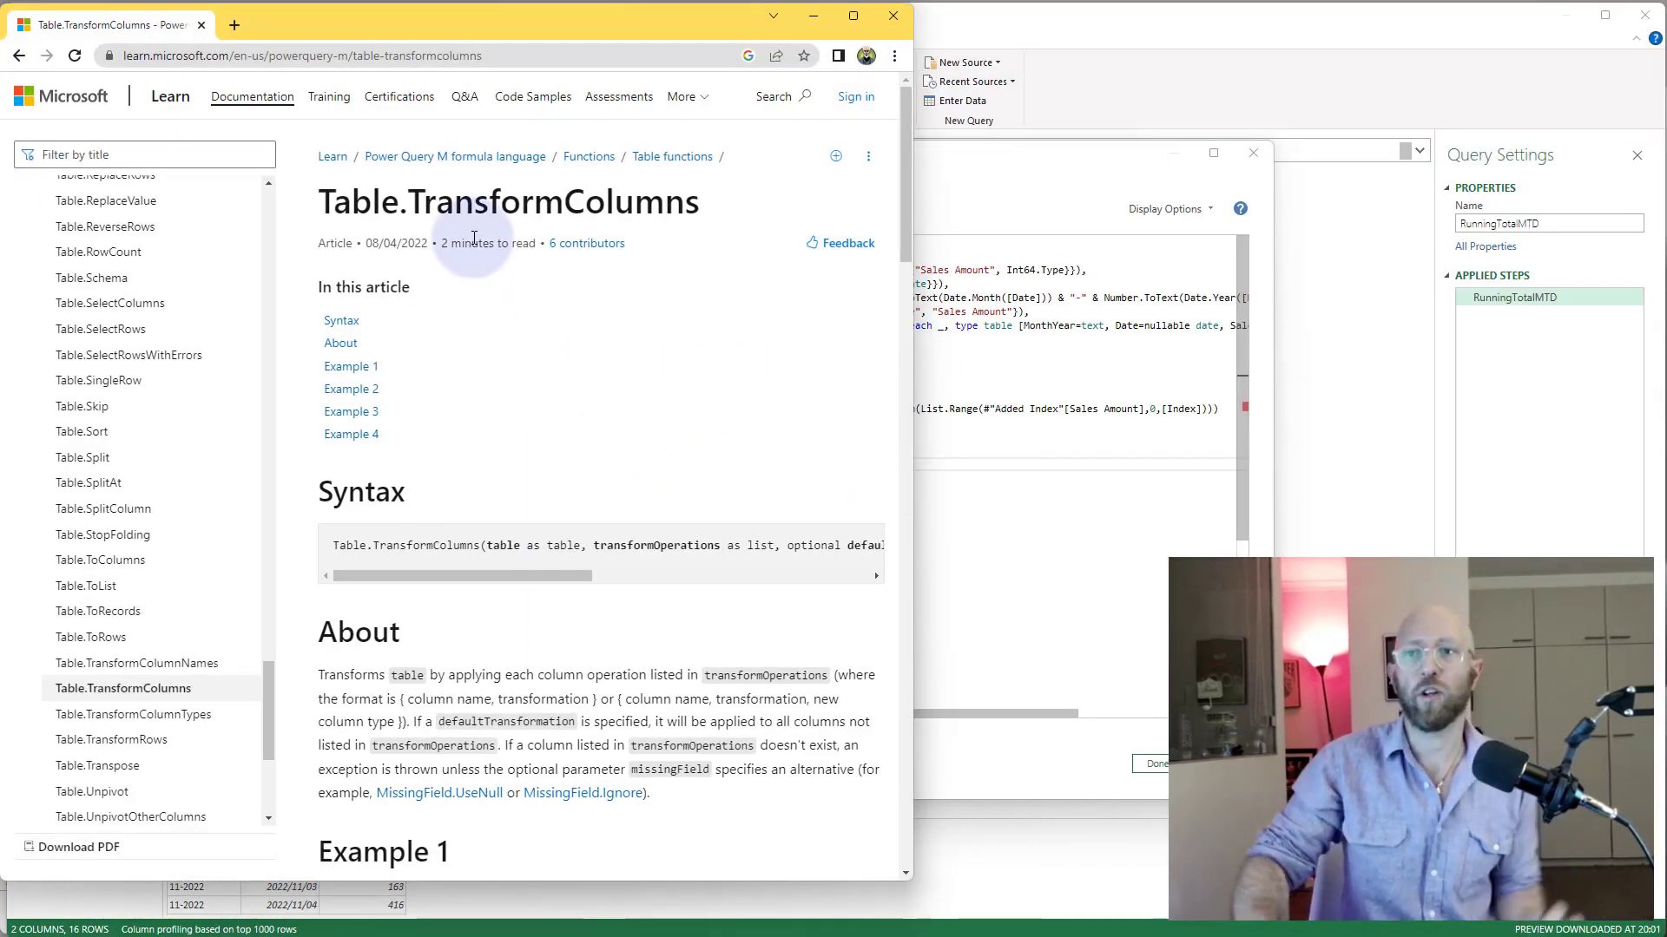
Step: Scroll to the Table.TransformColumns syntax and highlight the 'table as table' argument
{"action": "scroll", "coordinate": [503, 422], "scroll_direction": "down", "scroll_amount": 3}
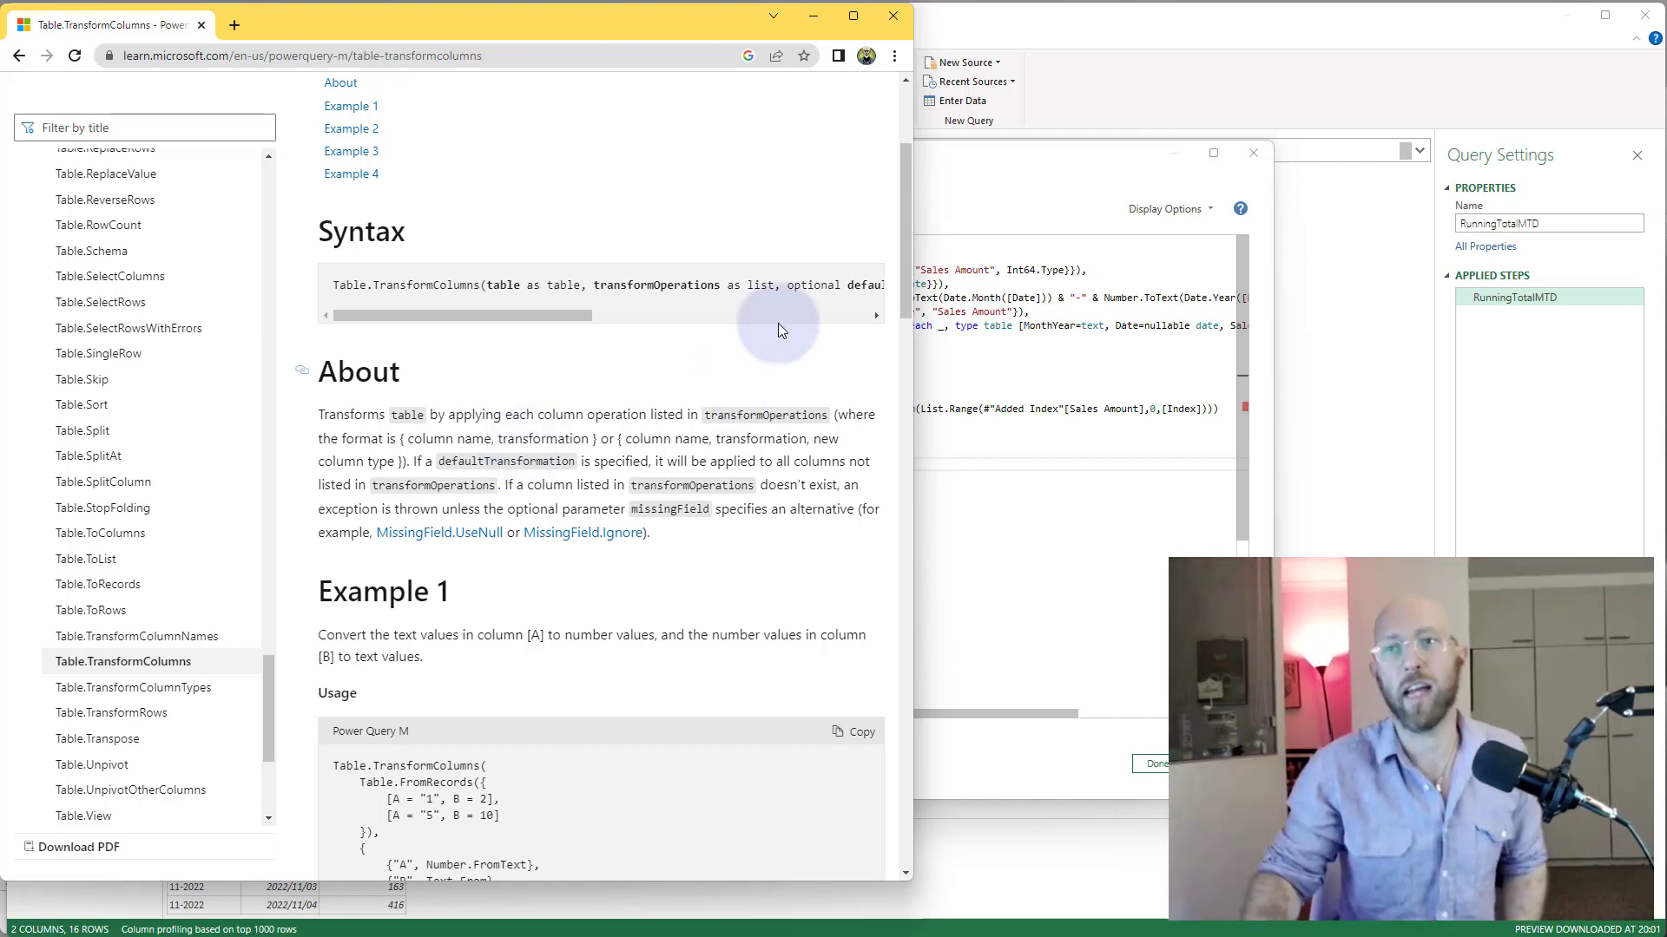
{"action": "left_click_drag", "start_coordinate": [581, 285], "coordinate": [501, 299]}
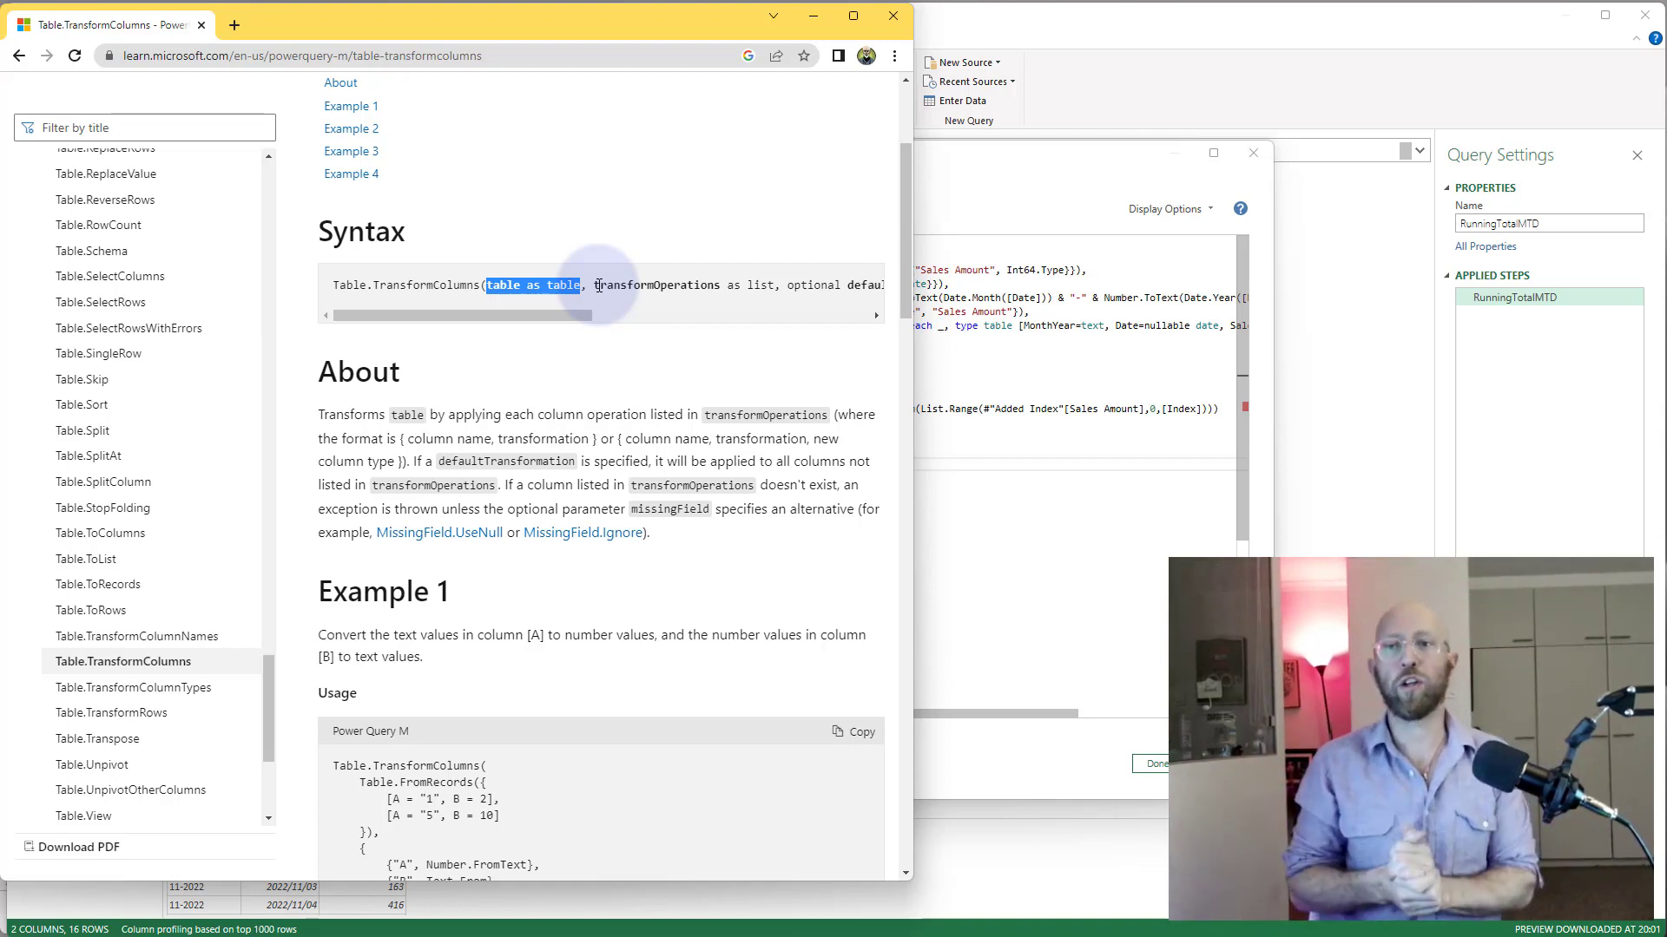
Step: Start the RunTotals step with Table.TransformColumns chosen from autocomplete
{"action": "key", "text": "alt+Tab"}
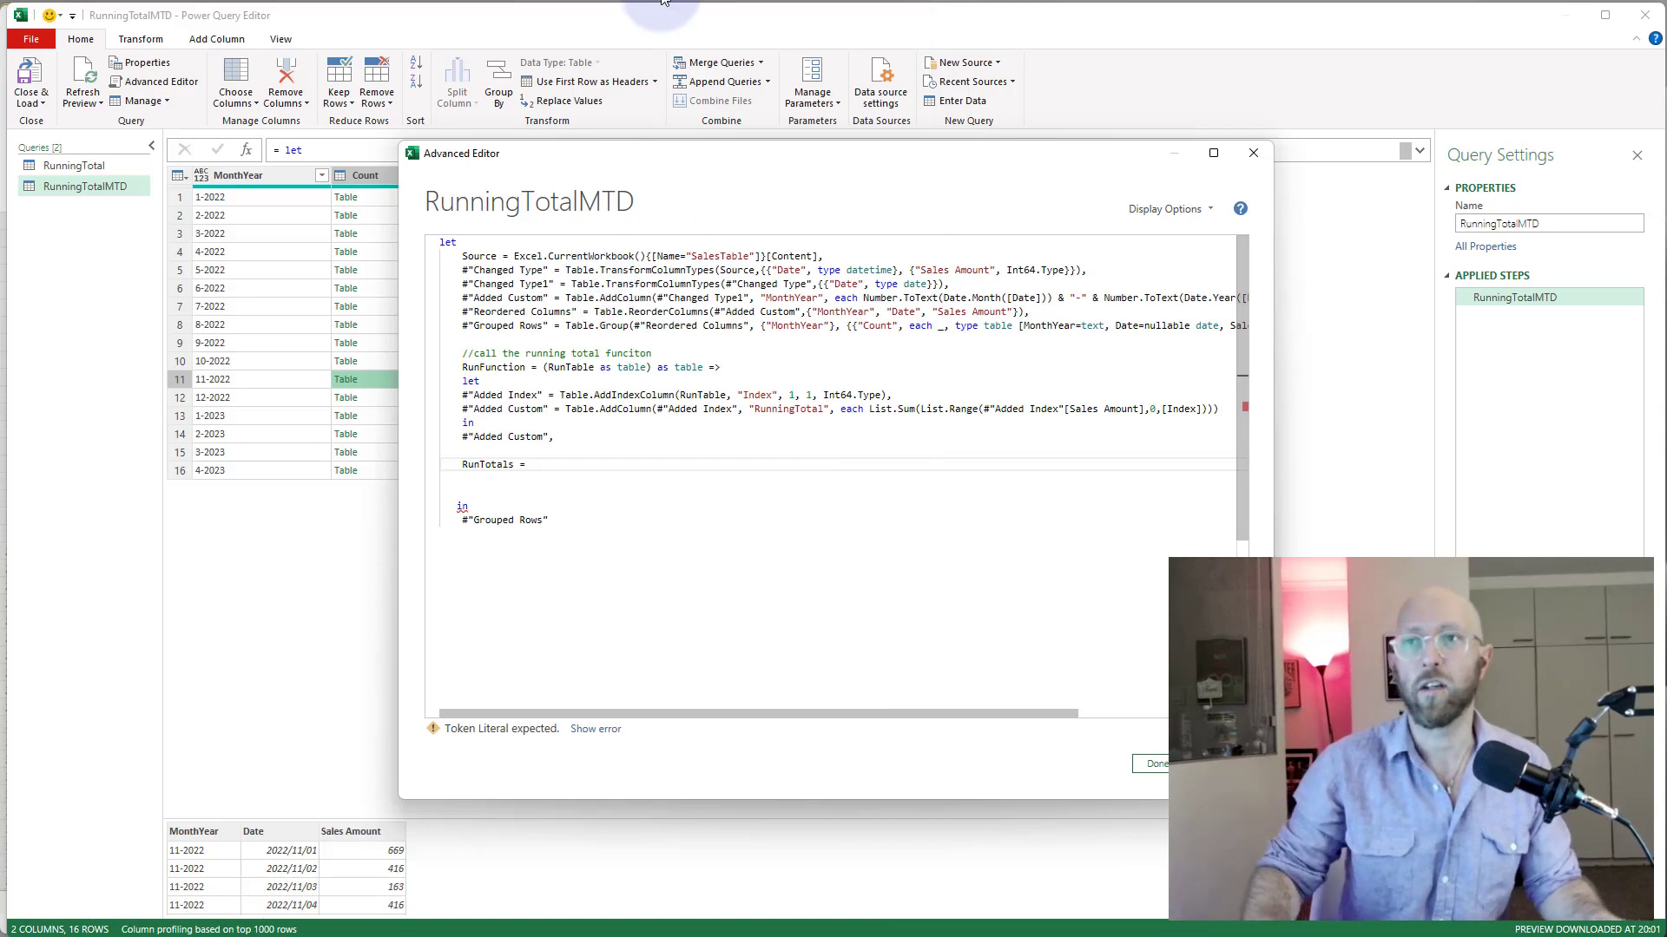
{"action": "left_click_drag", "start_coordinate": [694, 164], "coordinate": [943, 170]}
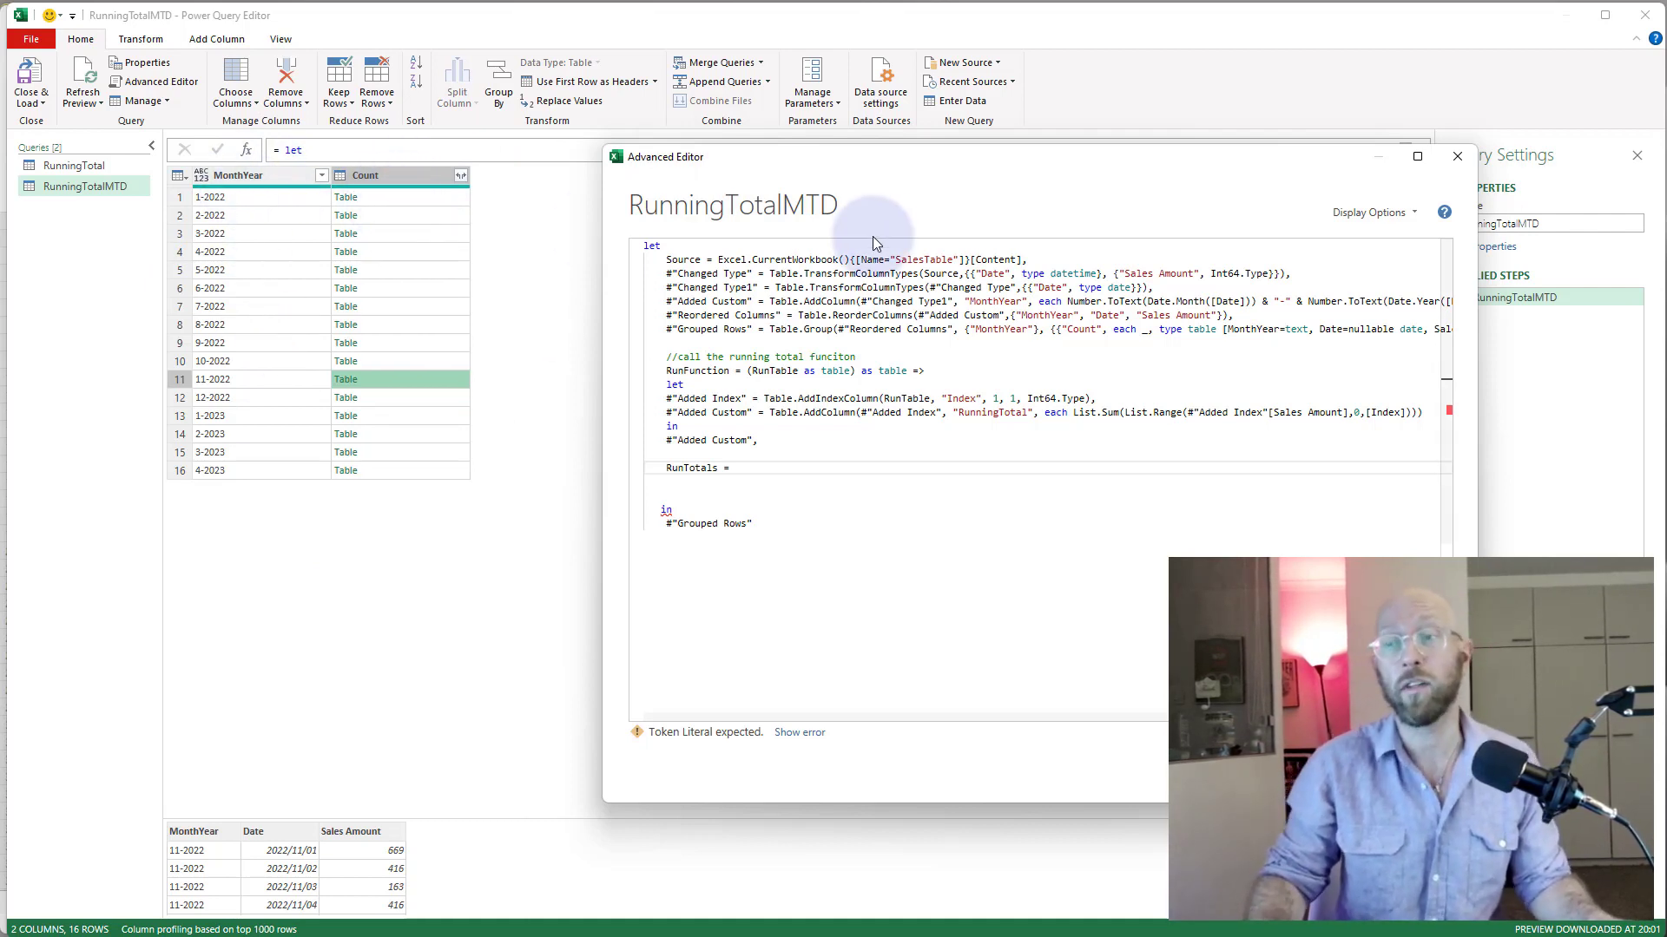
{"action": "left_click_drag", "start_coordinate": [878, 156], "coordinate": [789, 144]}
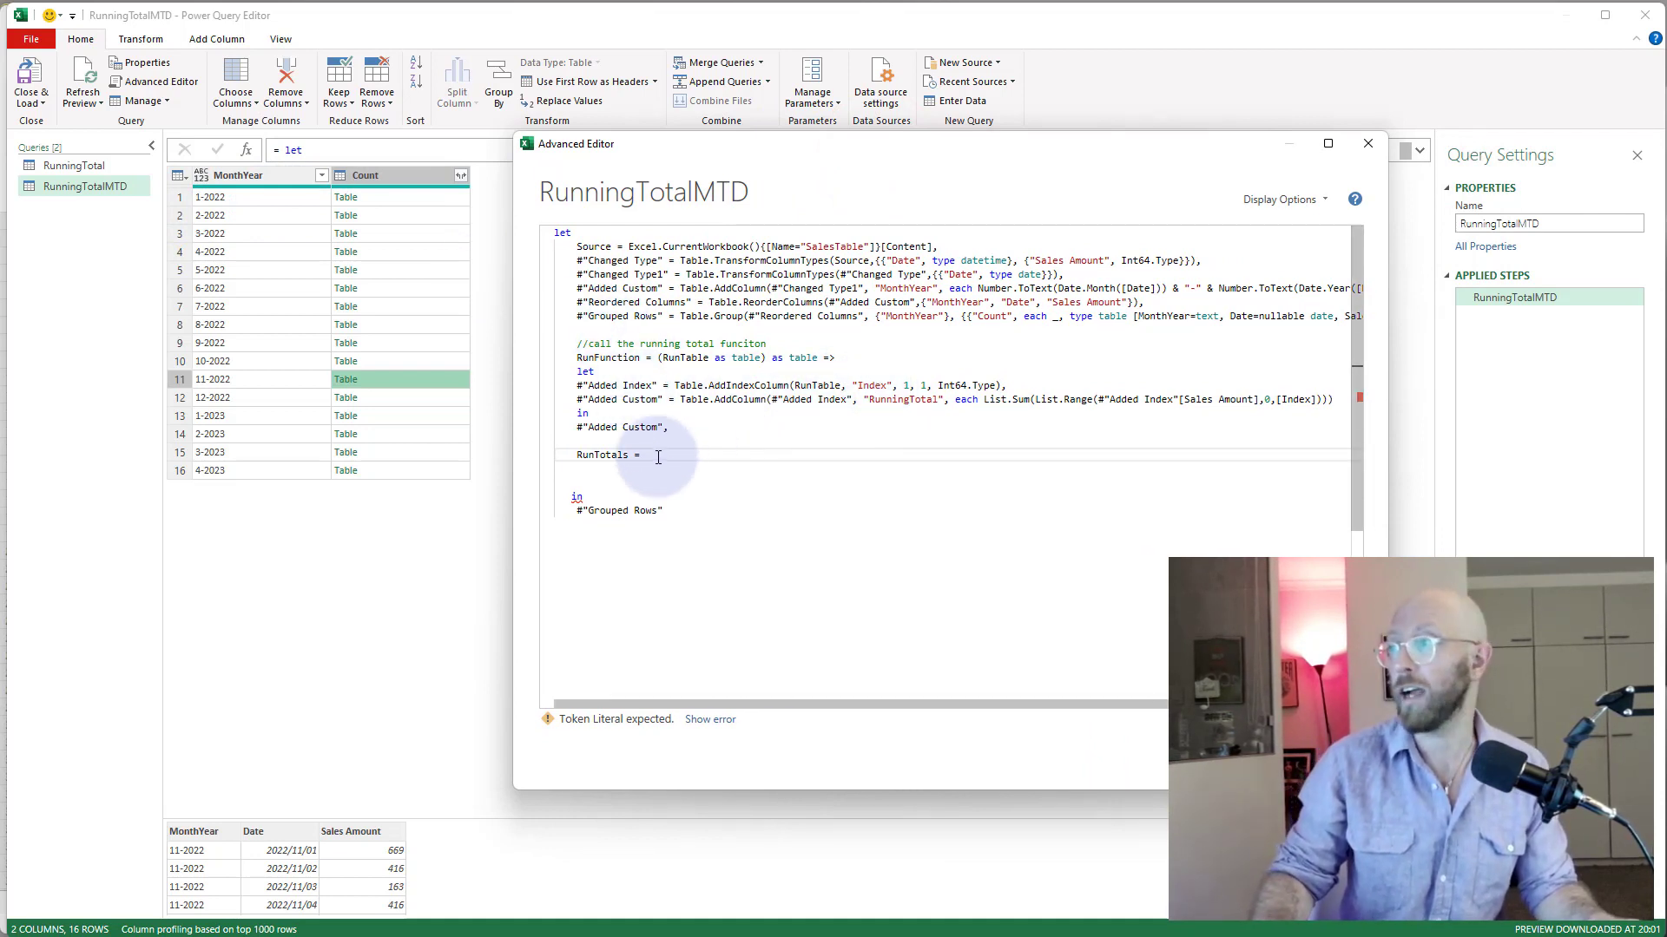
{"action": "type", "text": "Table"}
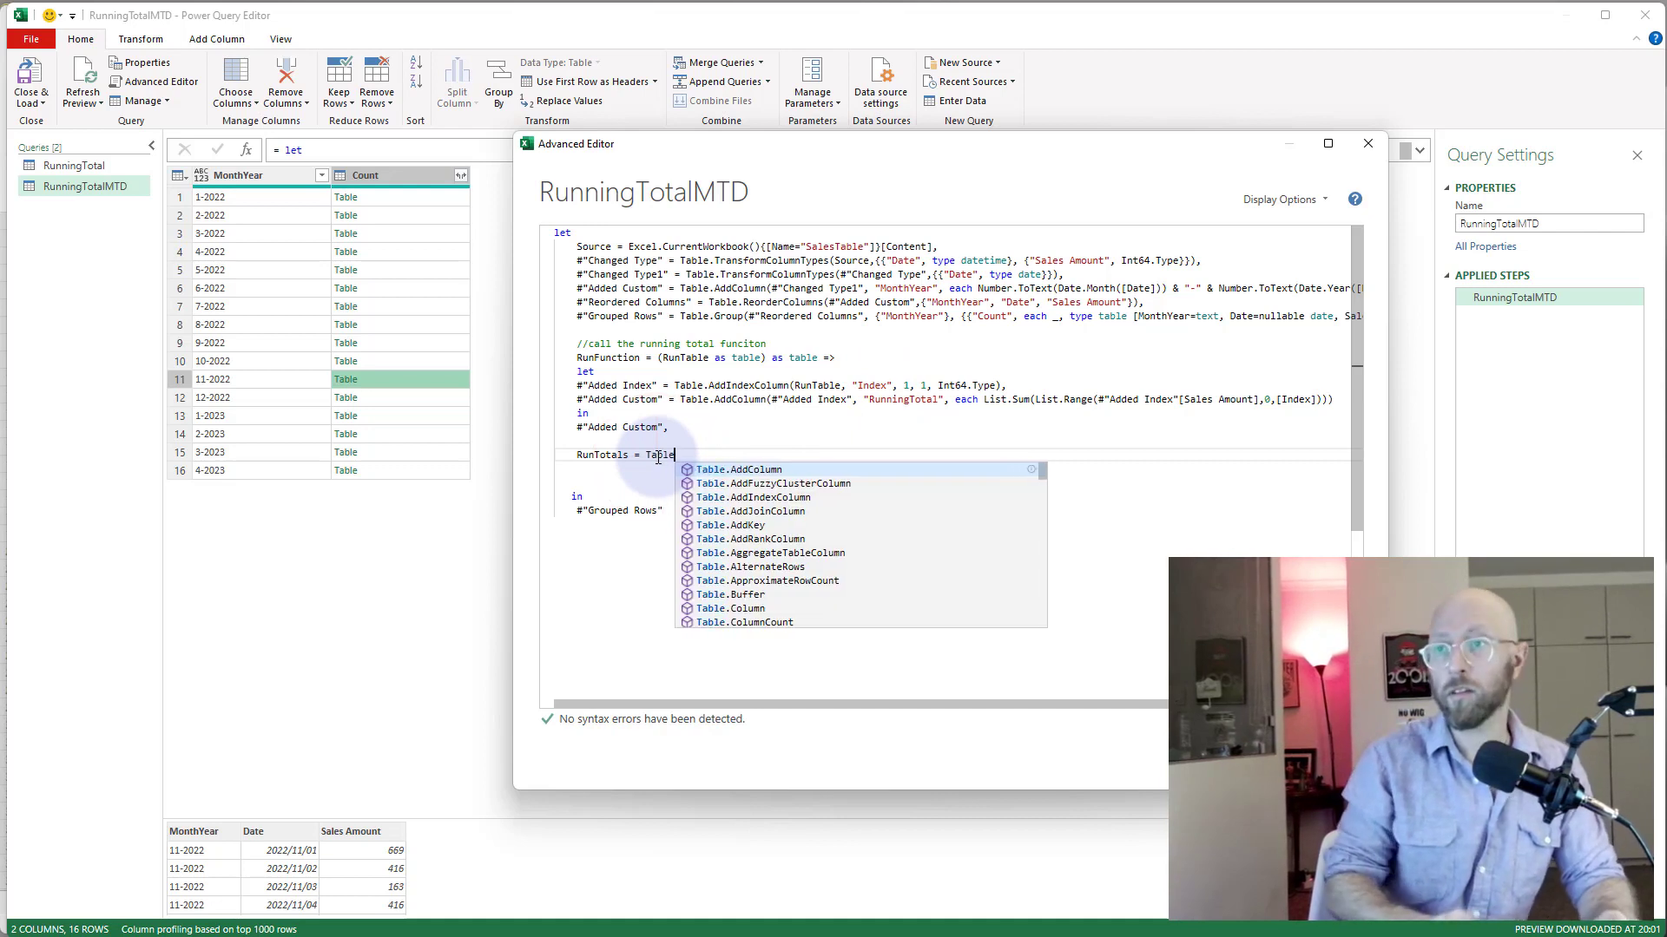
{"action": "type", "text": ".Trn"}
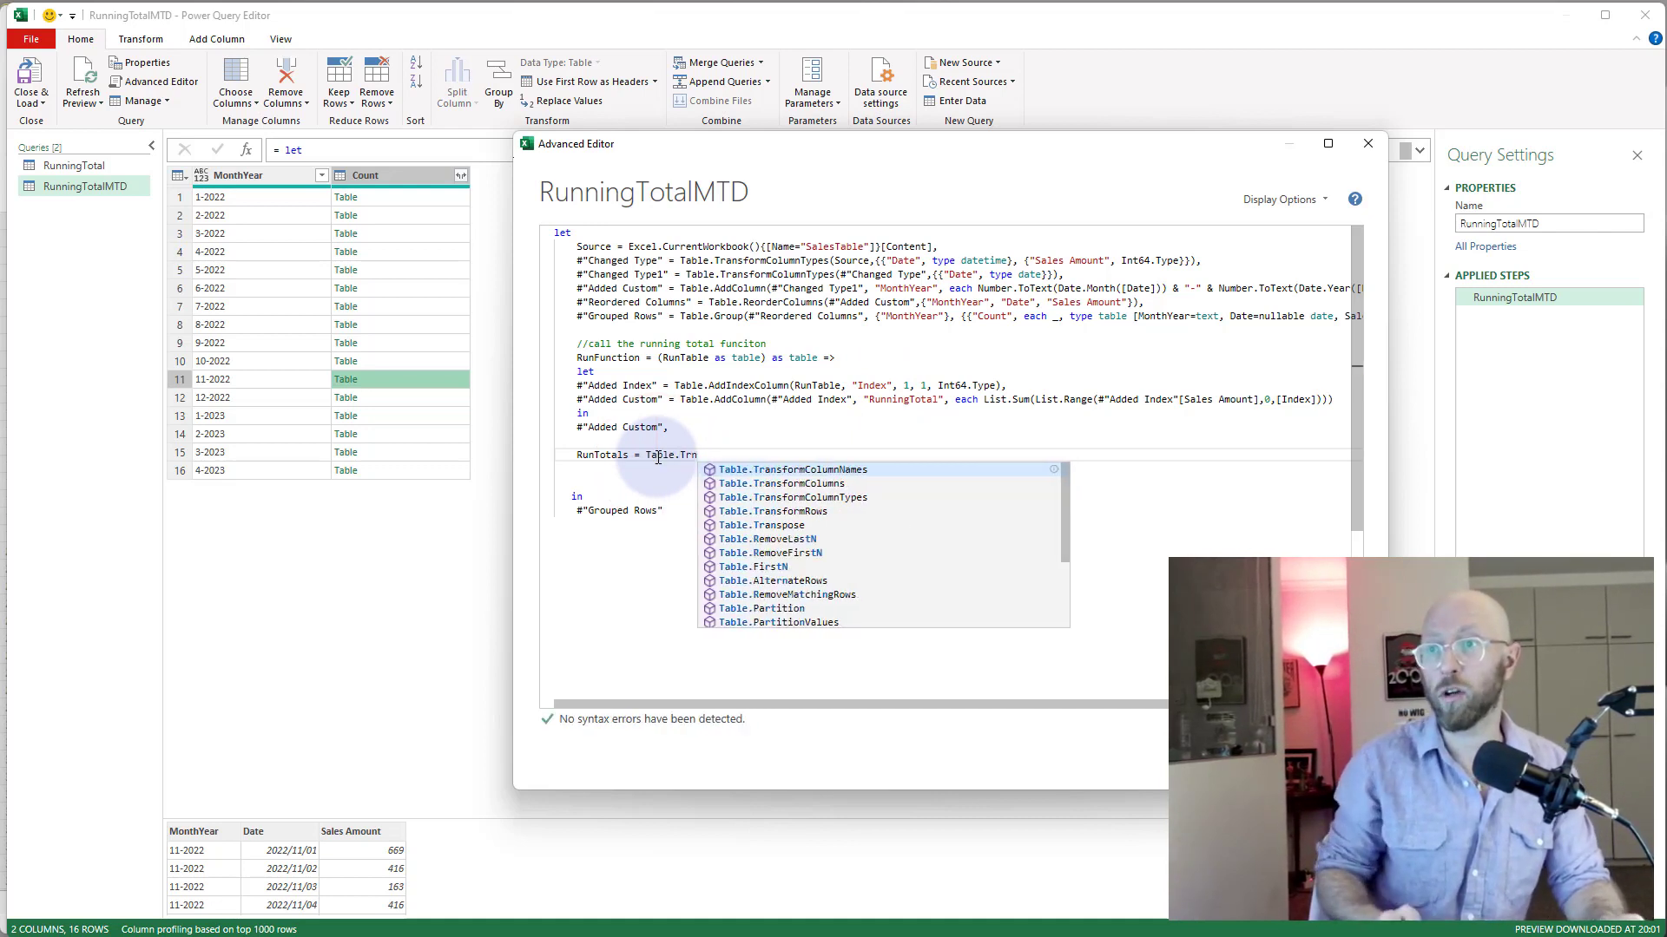
{"action": "key", "text": "Down"}
{"action": "key", "text": "Tab"}
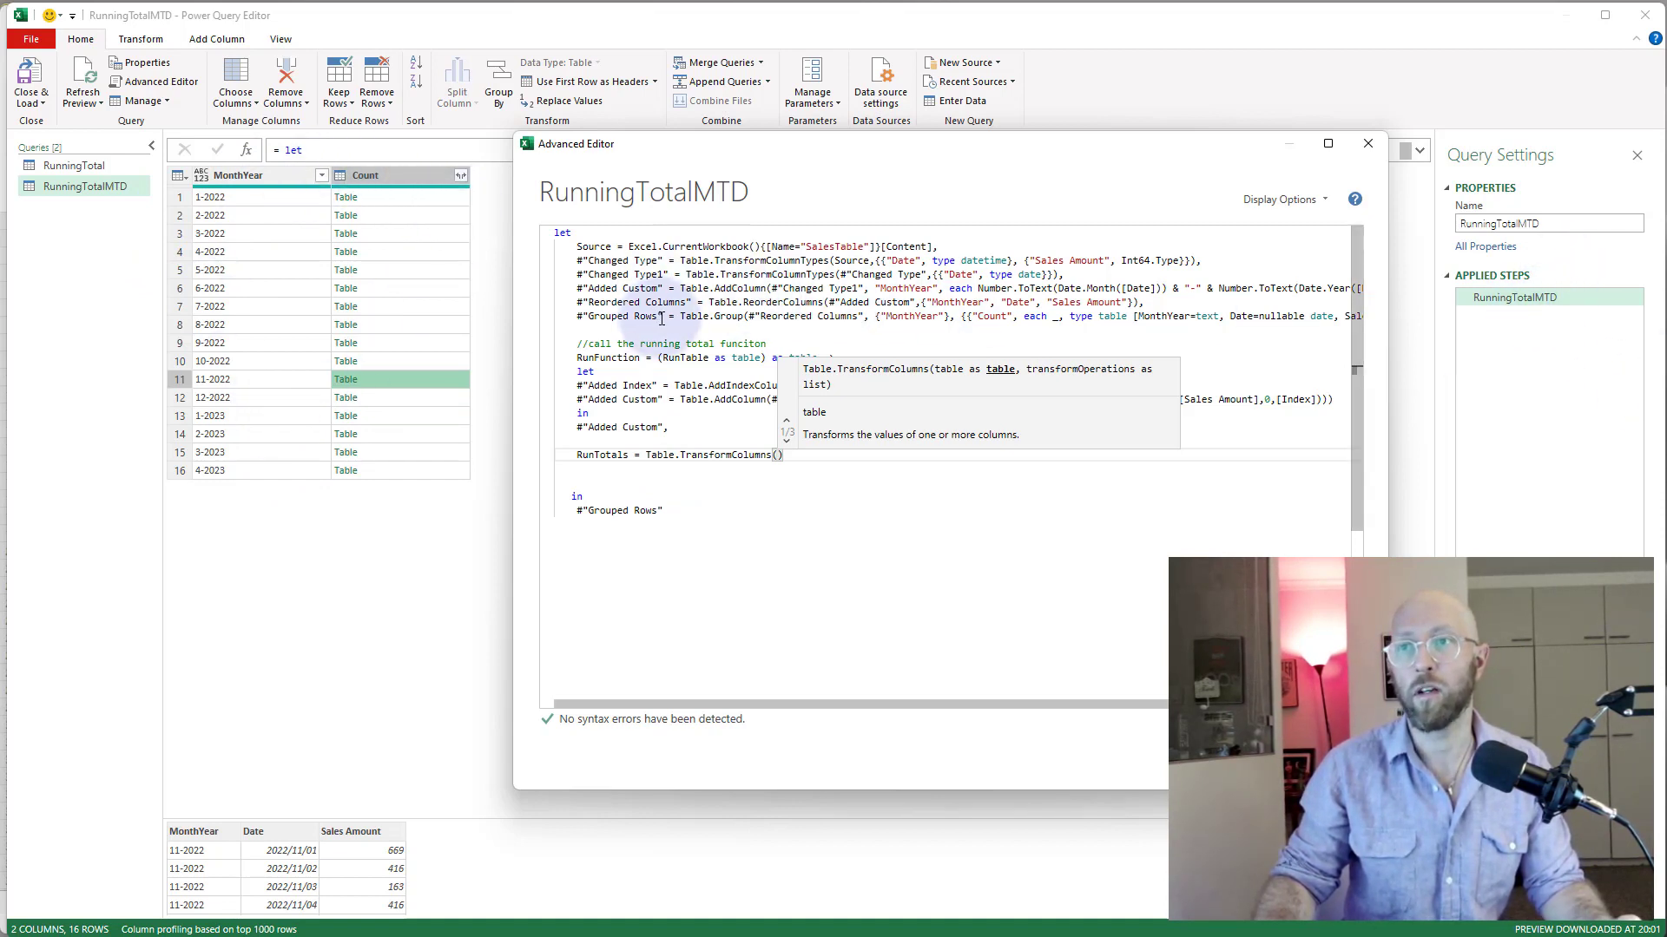
Step: Pass #"Grouped Rows" as the table argument and begin the {"Count", …} transform list
{"action": "left_click_drag", "start_coordinate": [661, 317], "coordinate": [578, 317]}
{"action": "key", "text": "ctrl+c"}
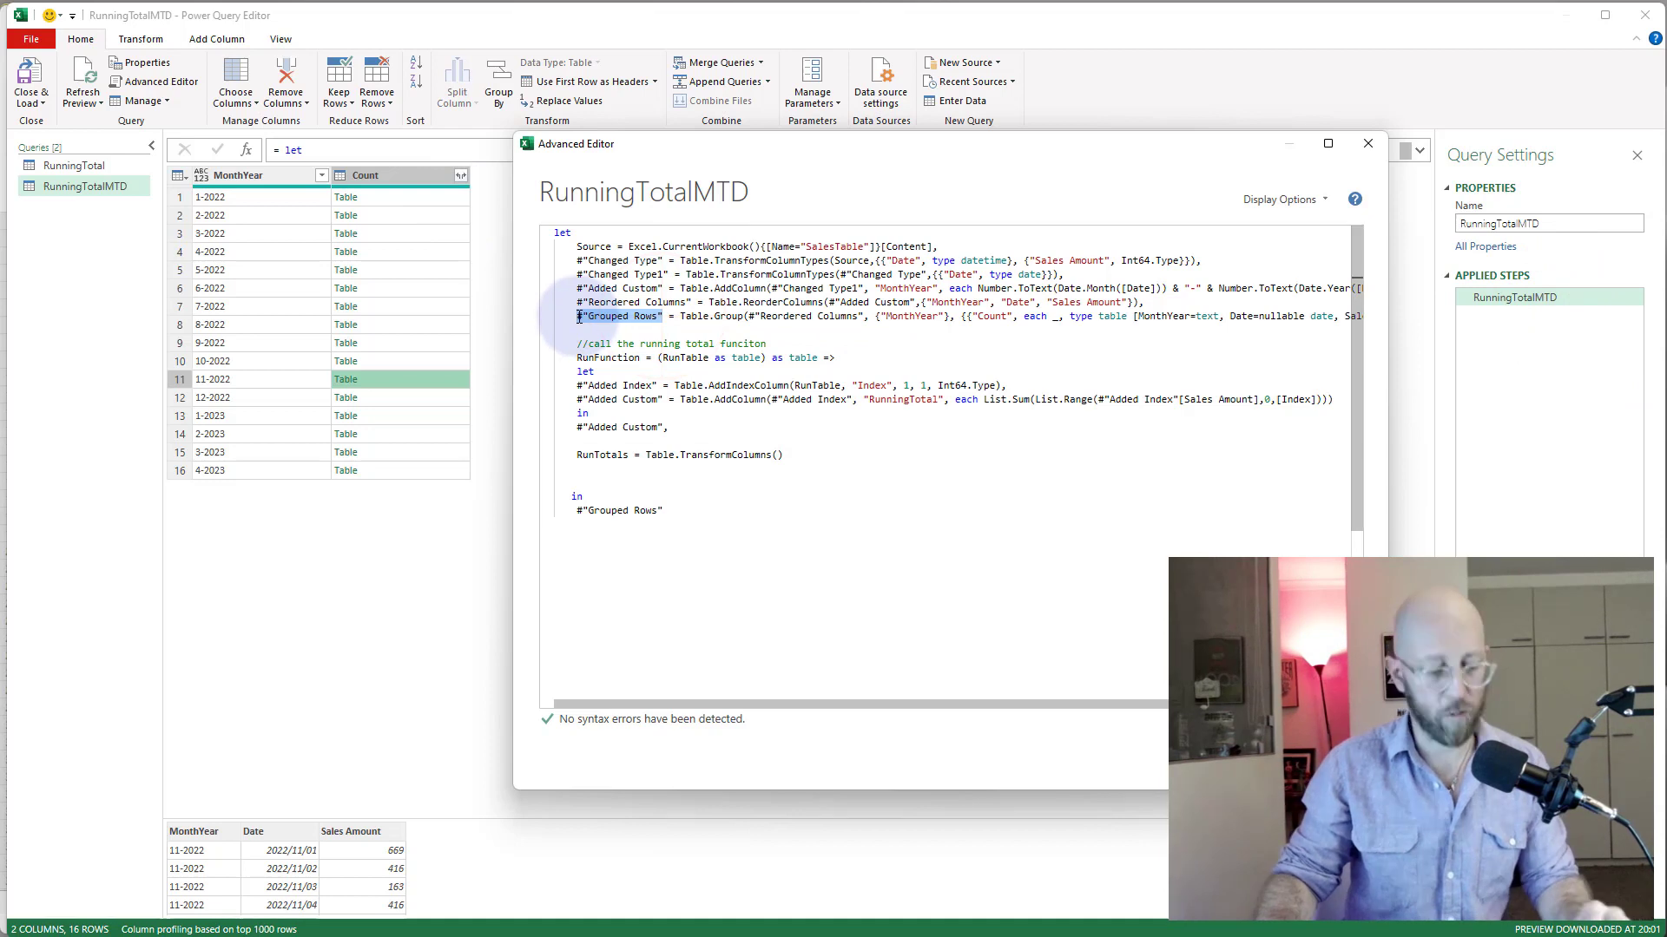
{"action": "left_click", "coordinate": [777, 455]}
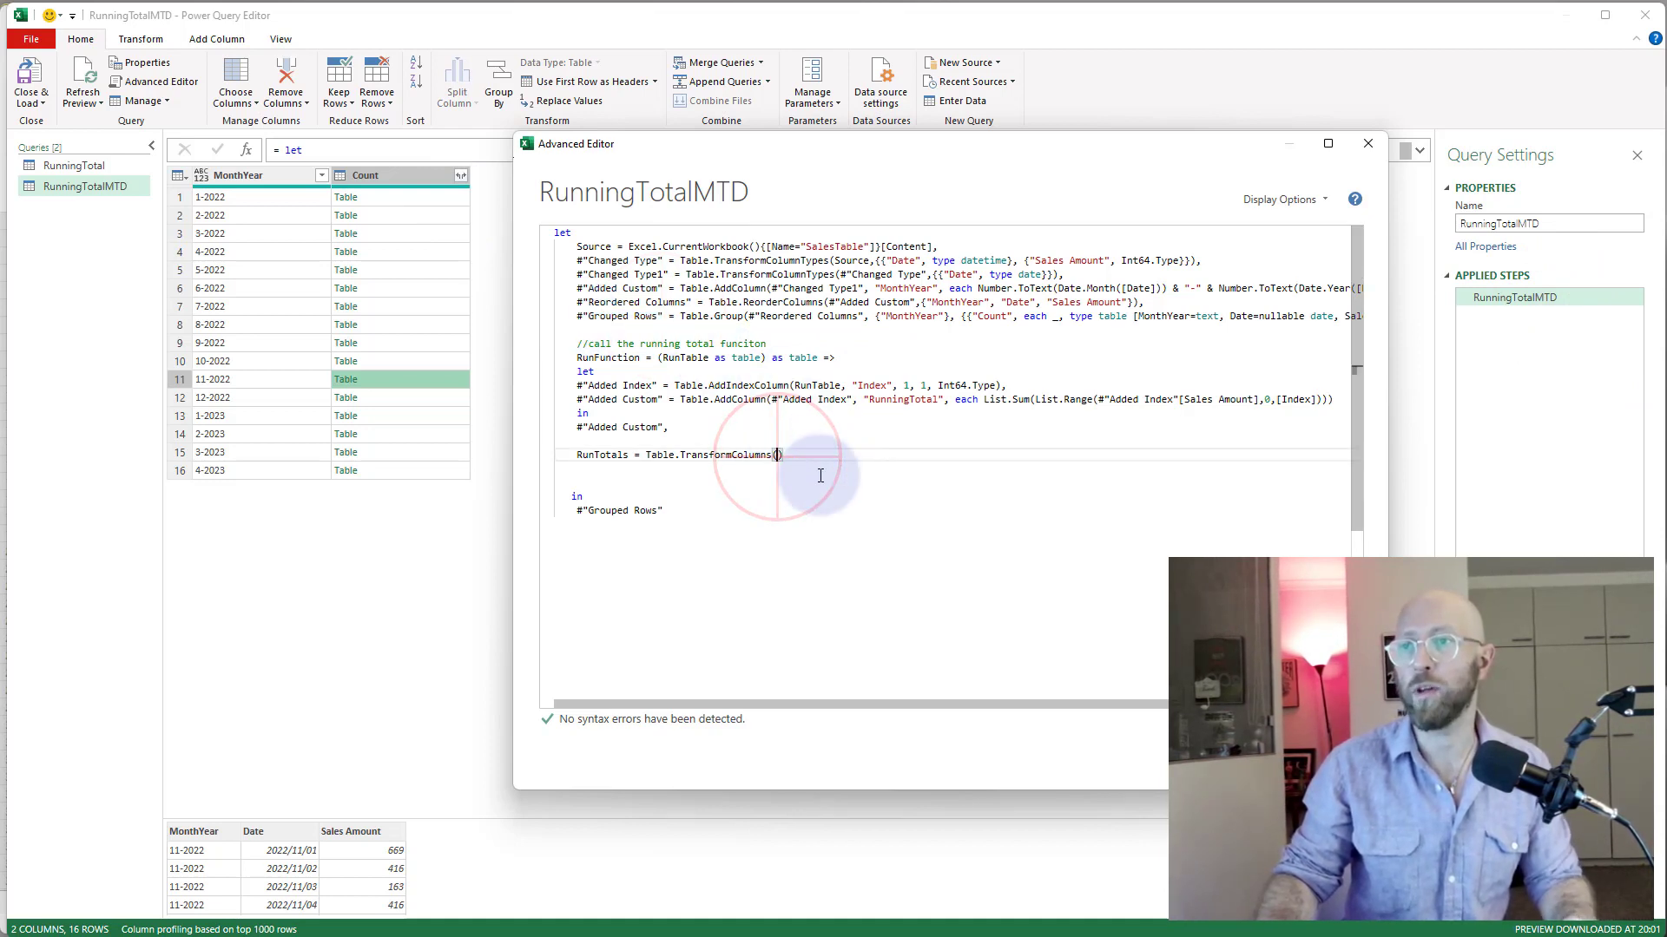
{"action": "key", "text": "ctrl+v"}
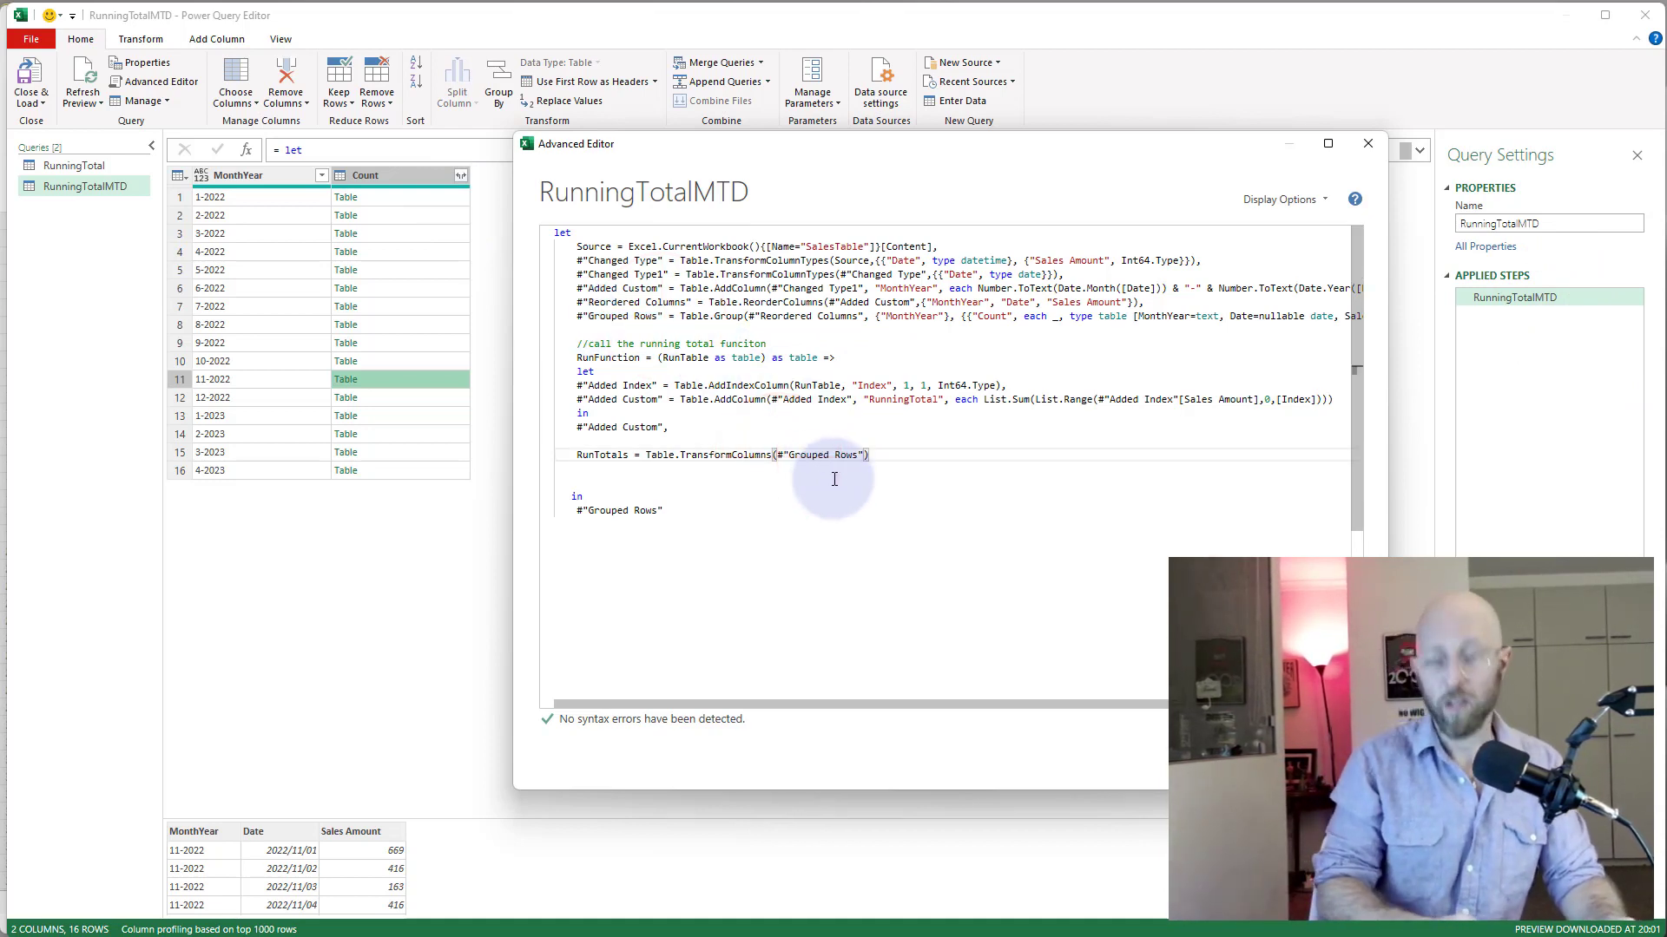
{"action": "type", "text": ","}
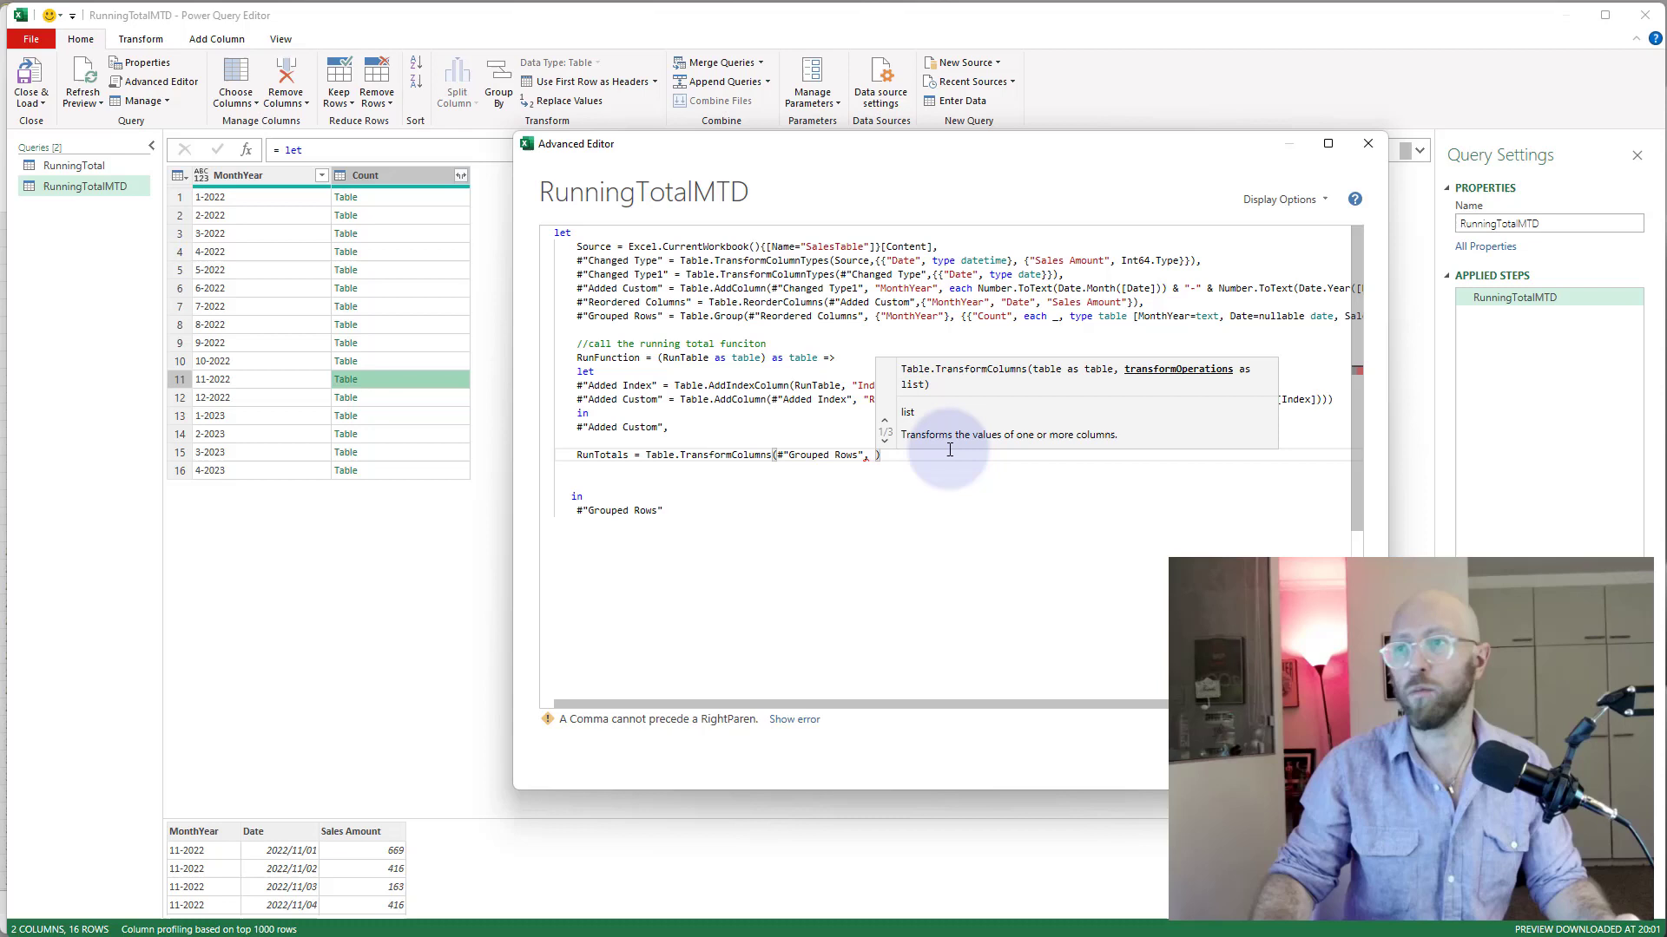
{"action": "type", "text": "{"}
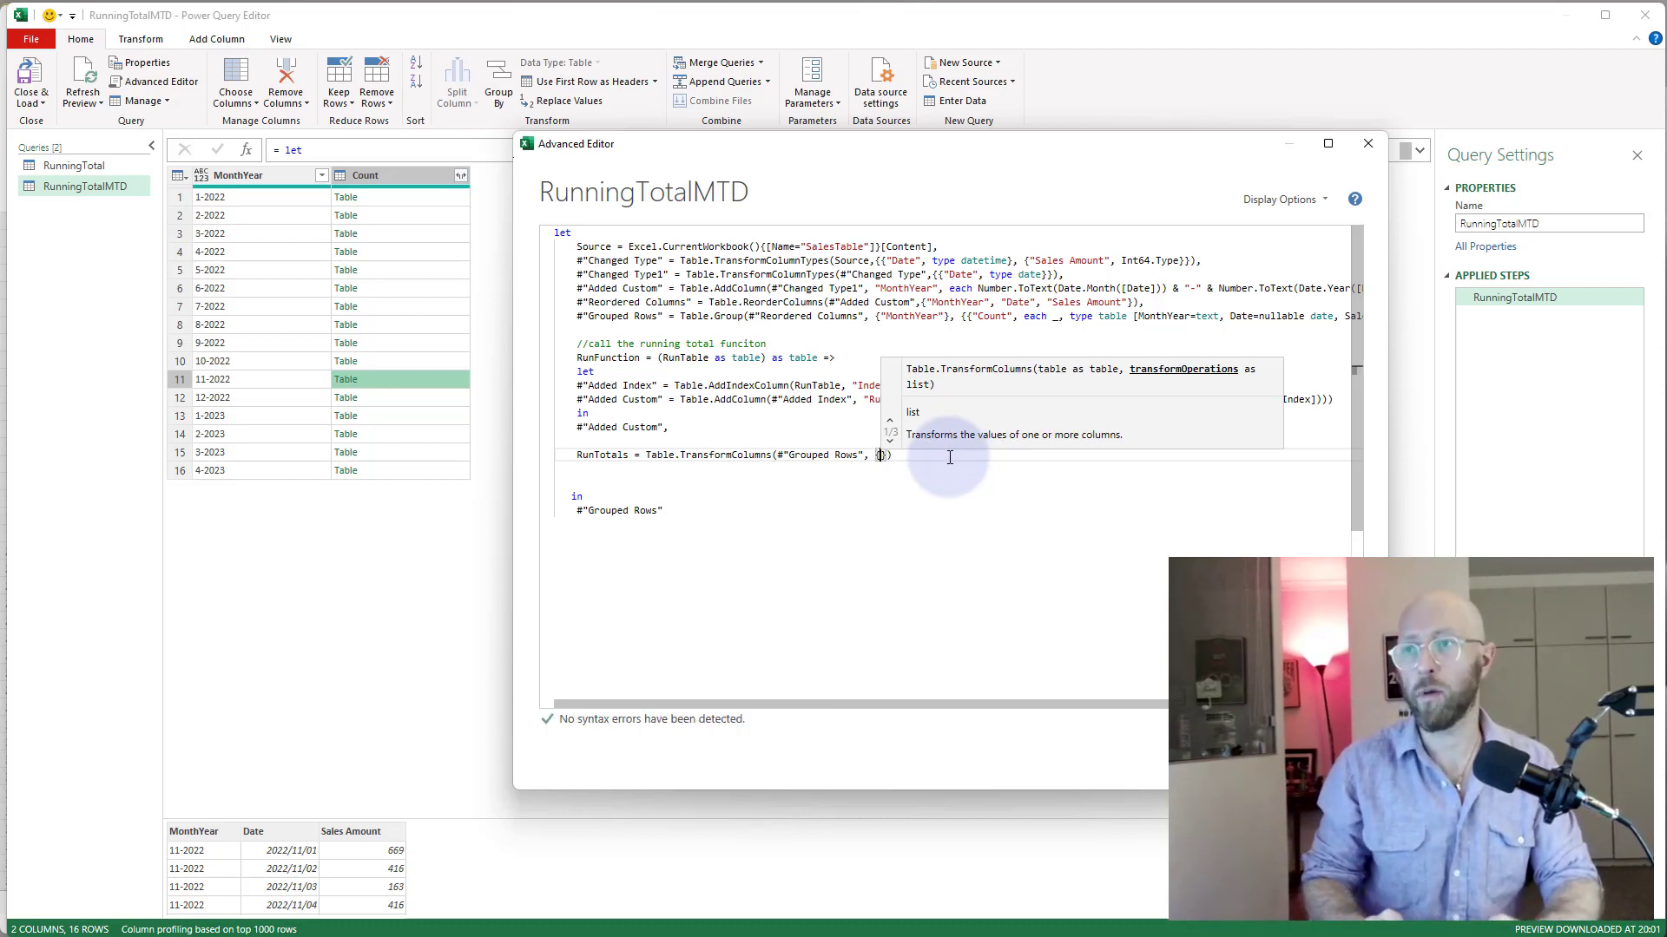
{"action": "type", "text": "\"C"}
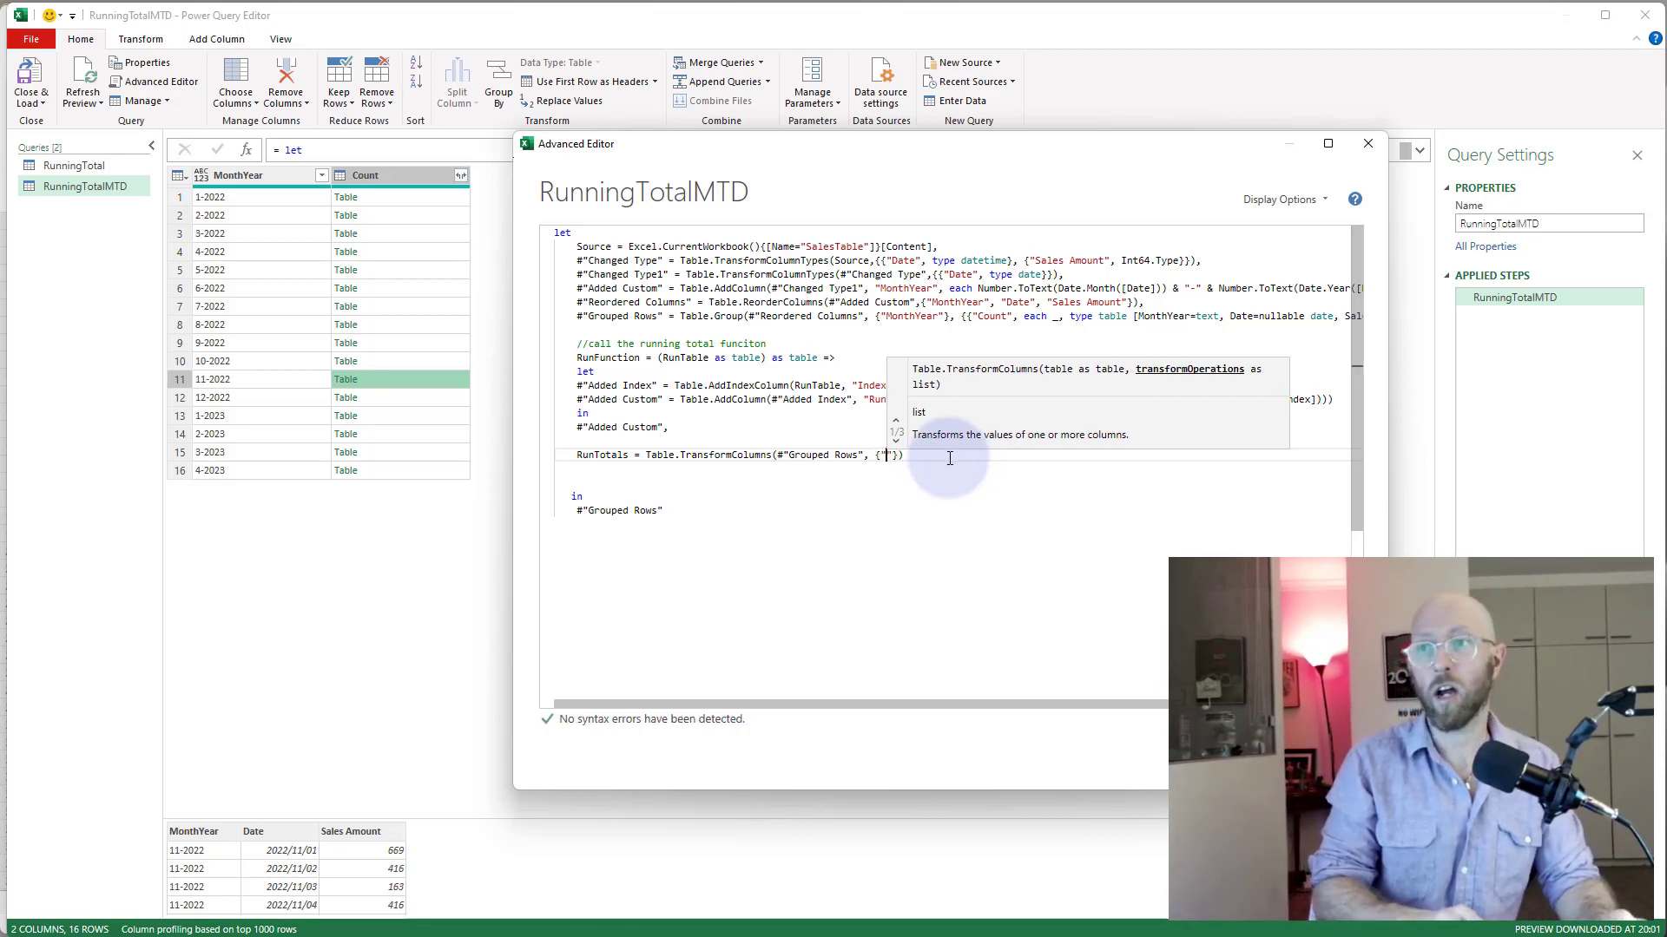
{"action": "type", "text": "ount"}
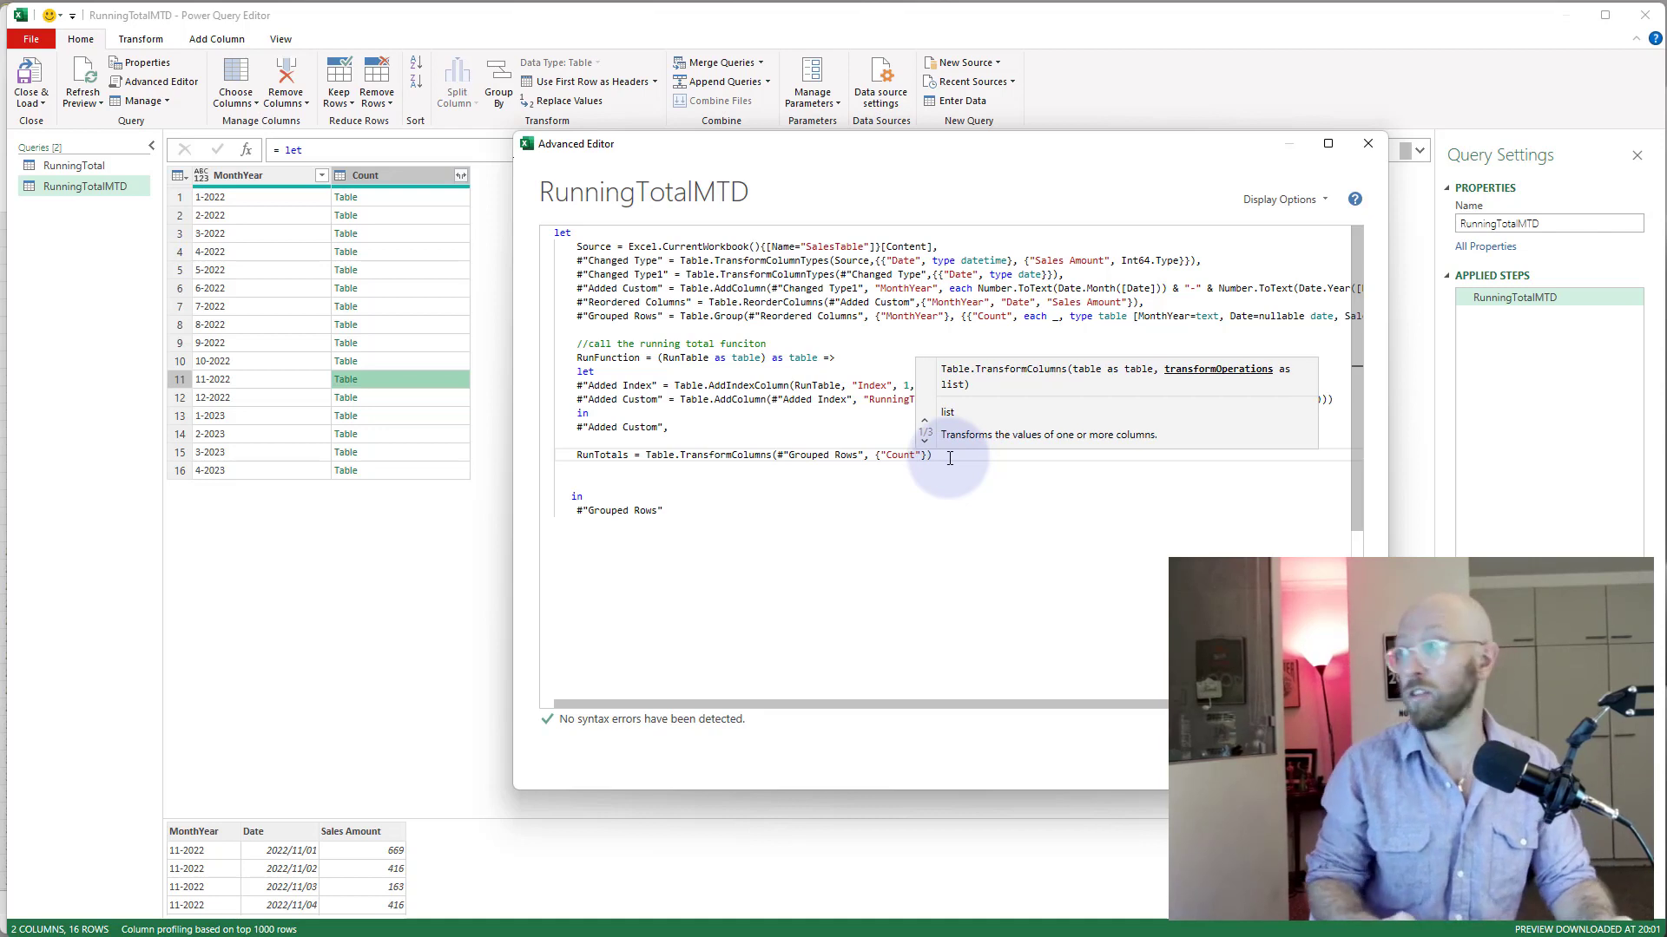
{"action": "type", "text": "\""}
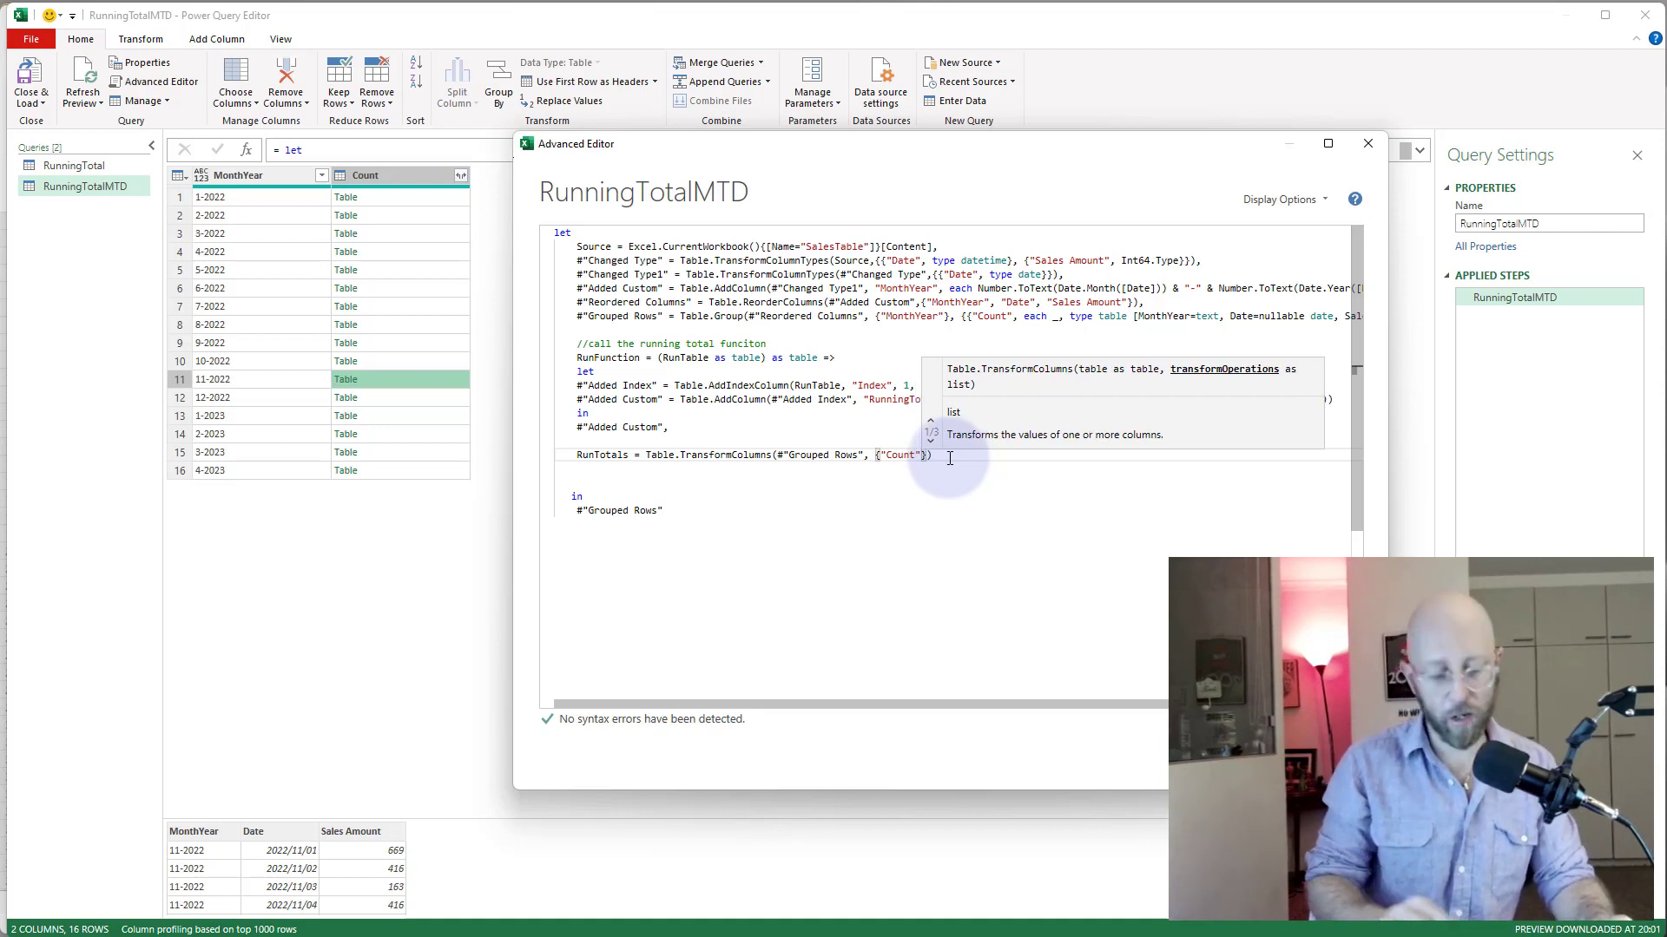
{"action": "type", "text": ","}
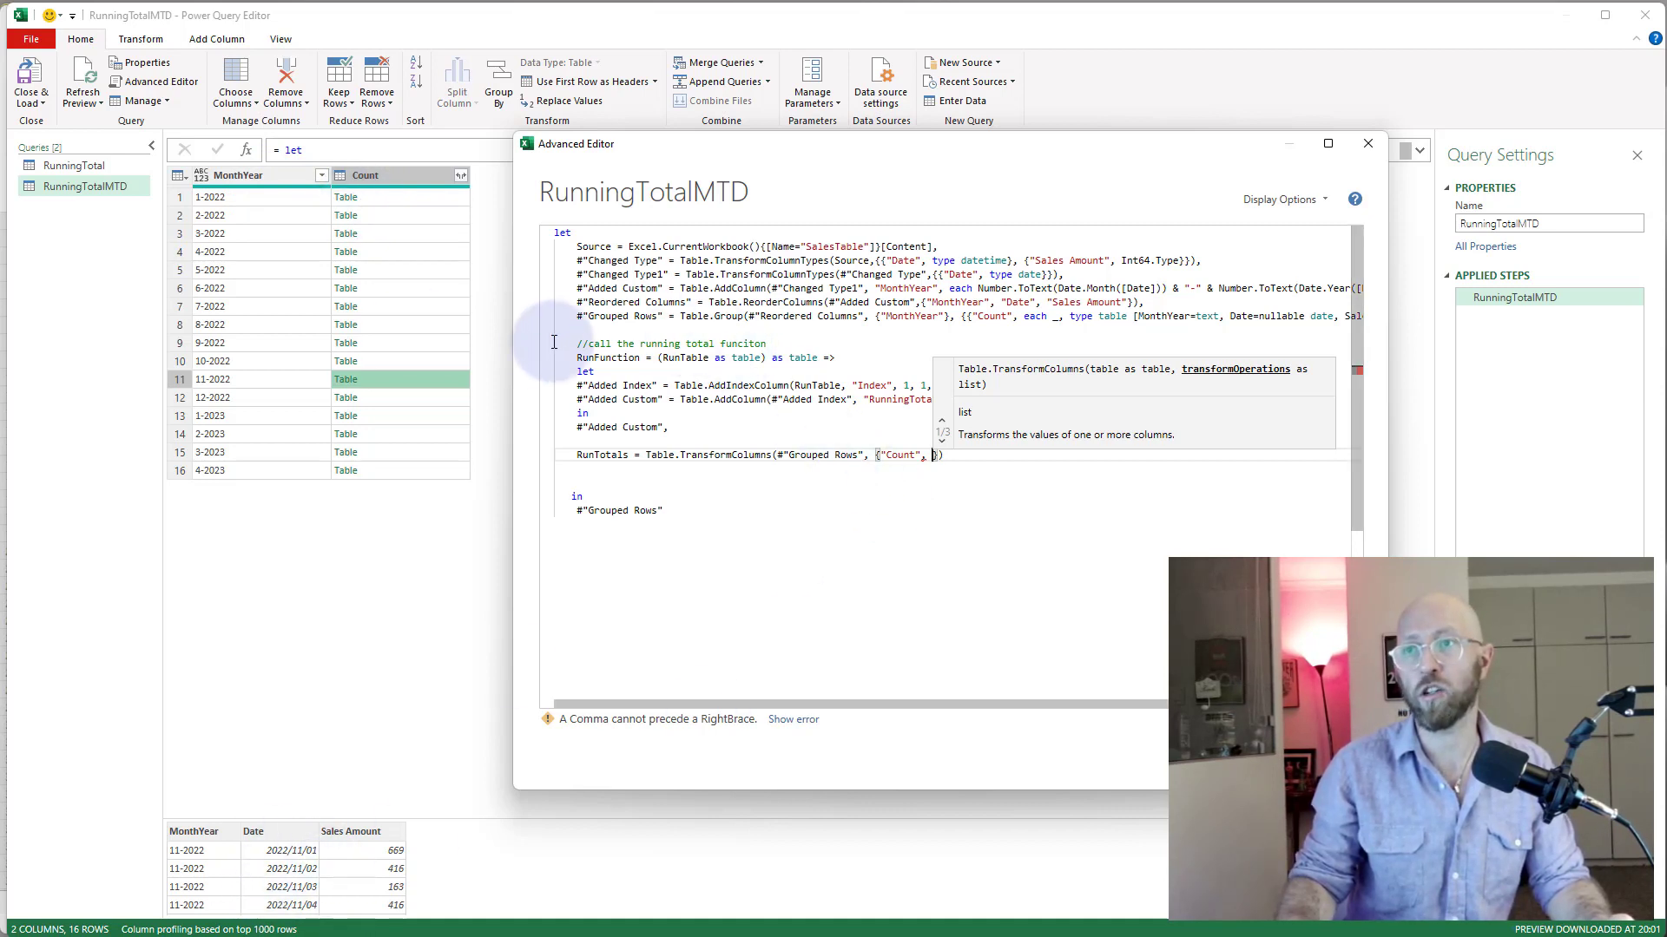
Step: Finish the RunTotals line as Table.TransformColumns(#"Grouped Rows", {"Count", each RunFunction(_)}) and save the code
{"action": "left_click_drag", "start_coordinate": [569, 357], "coordinate": [670, 429]}
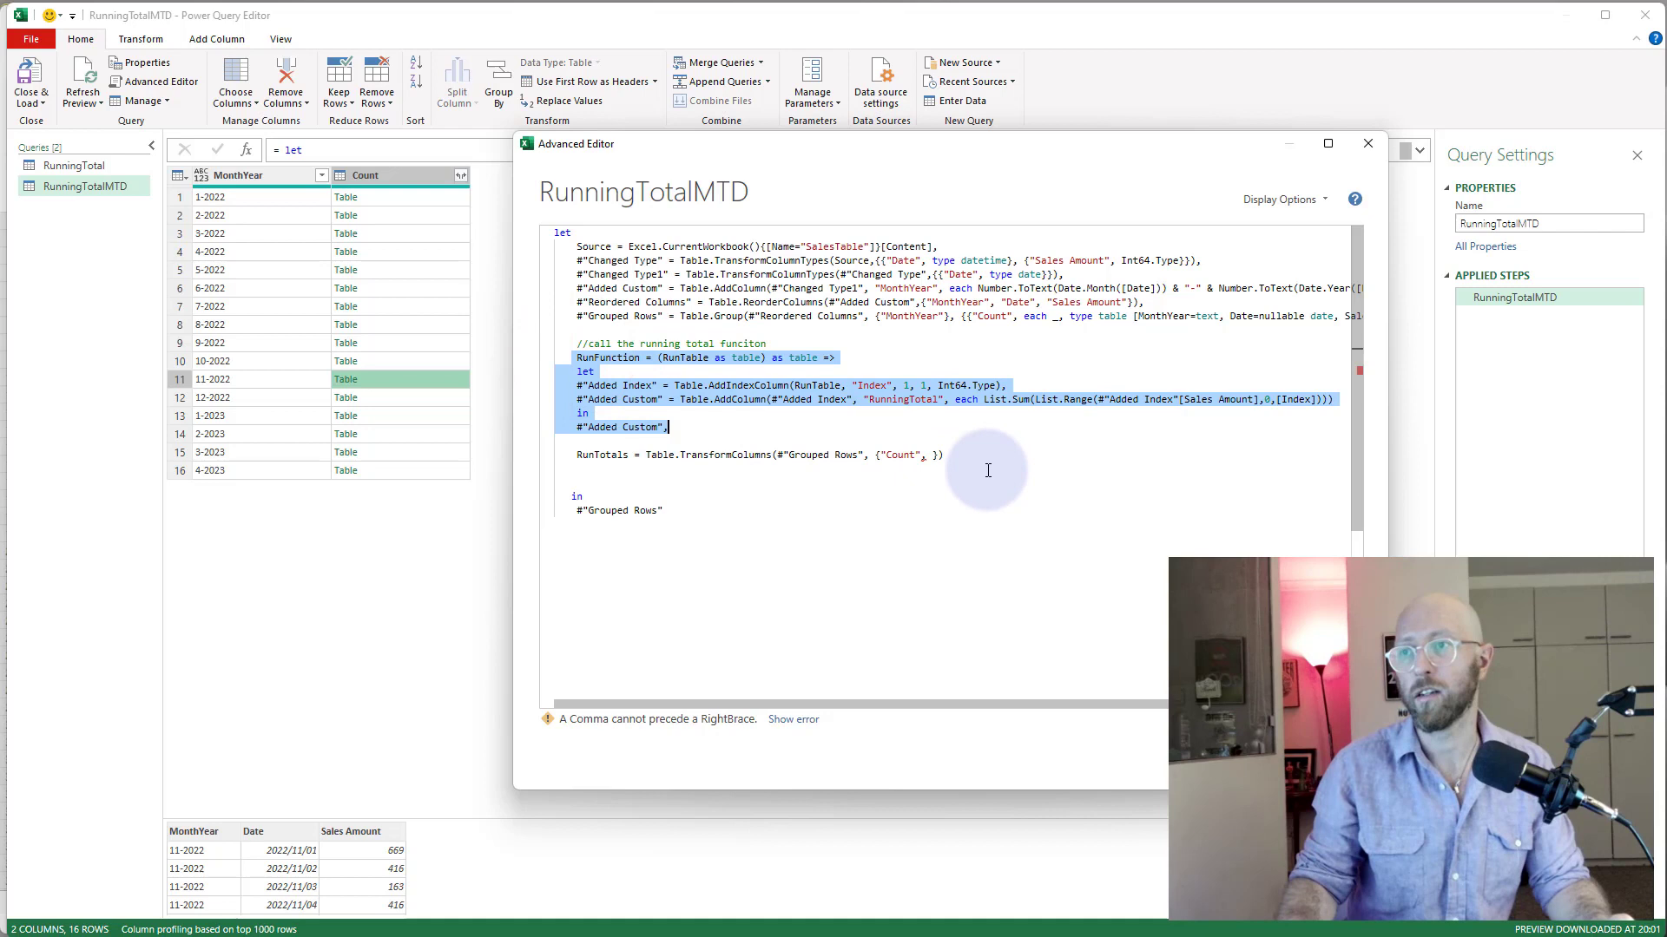
{"action": "left_click", "coordinate": [927, 456]}
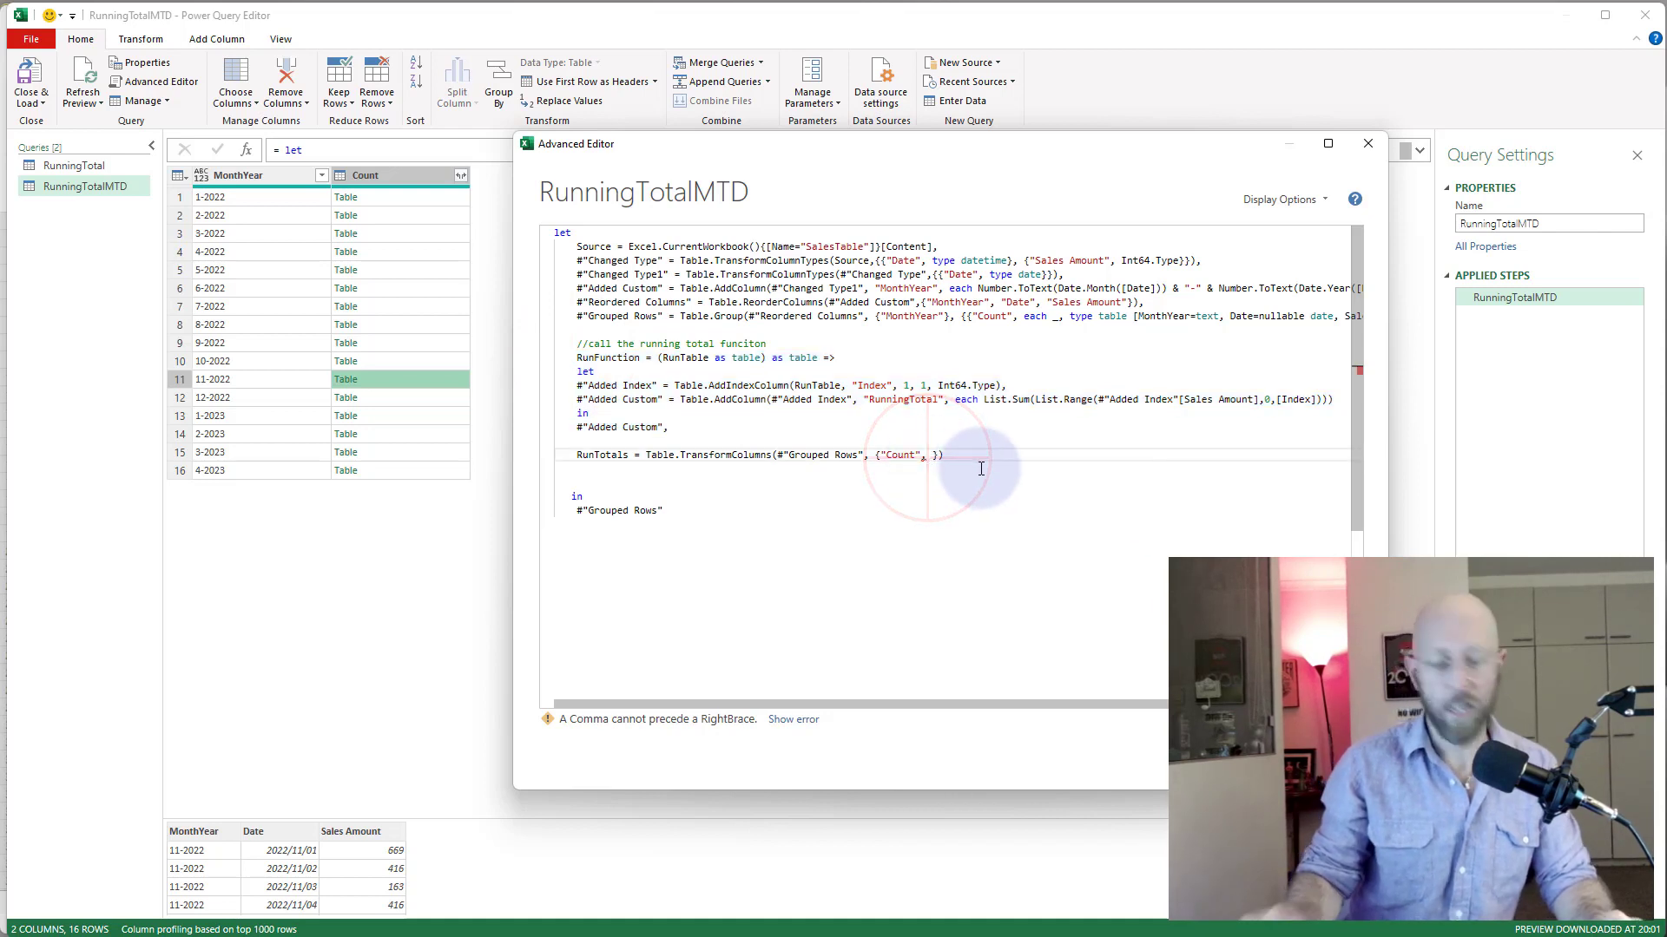
{"action": "type", "text": "each"}
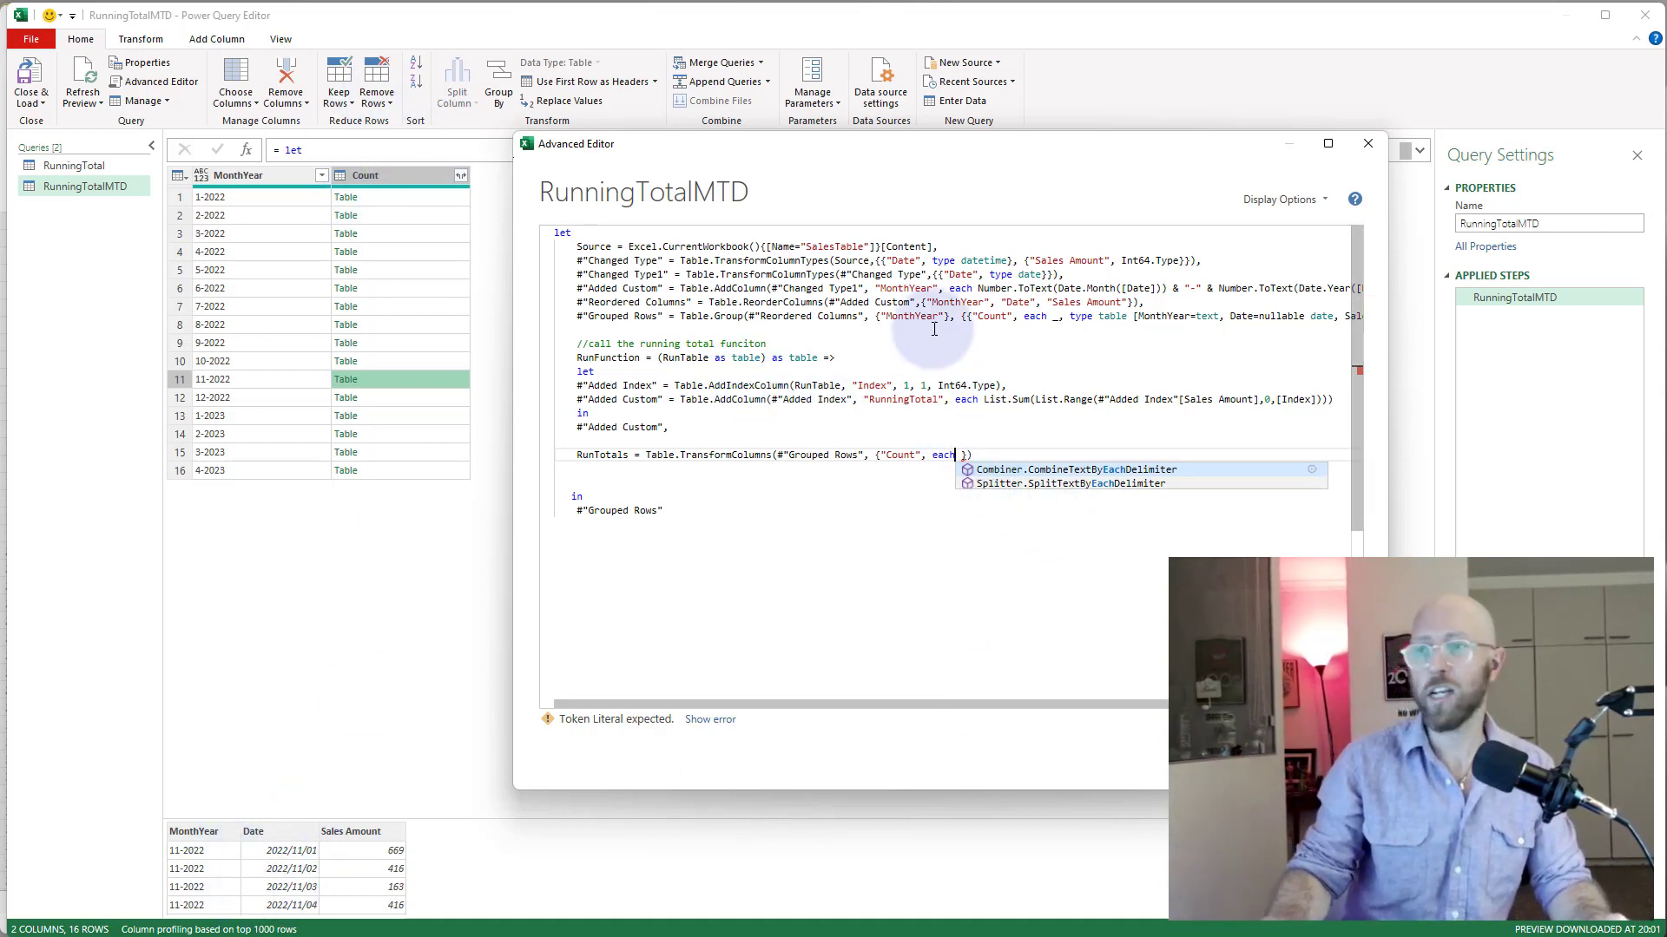
{"action": "type", "text": "Run"}
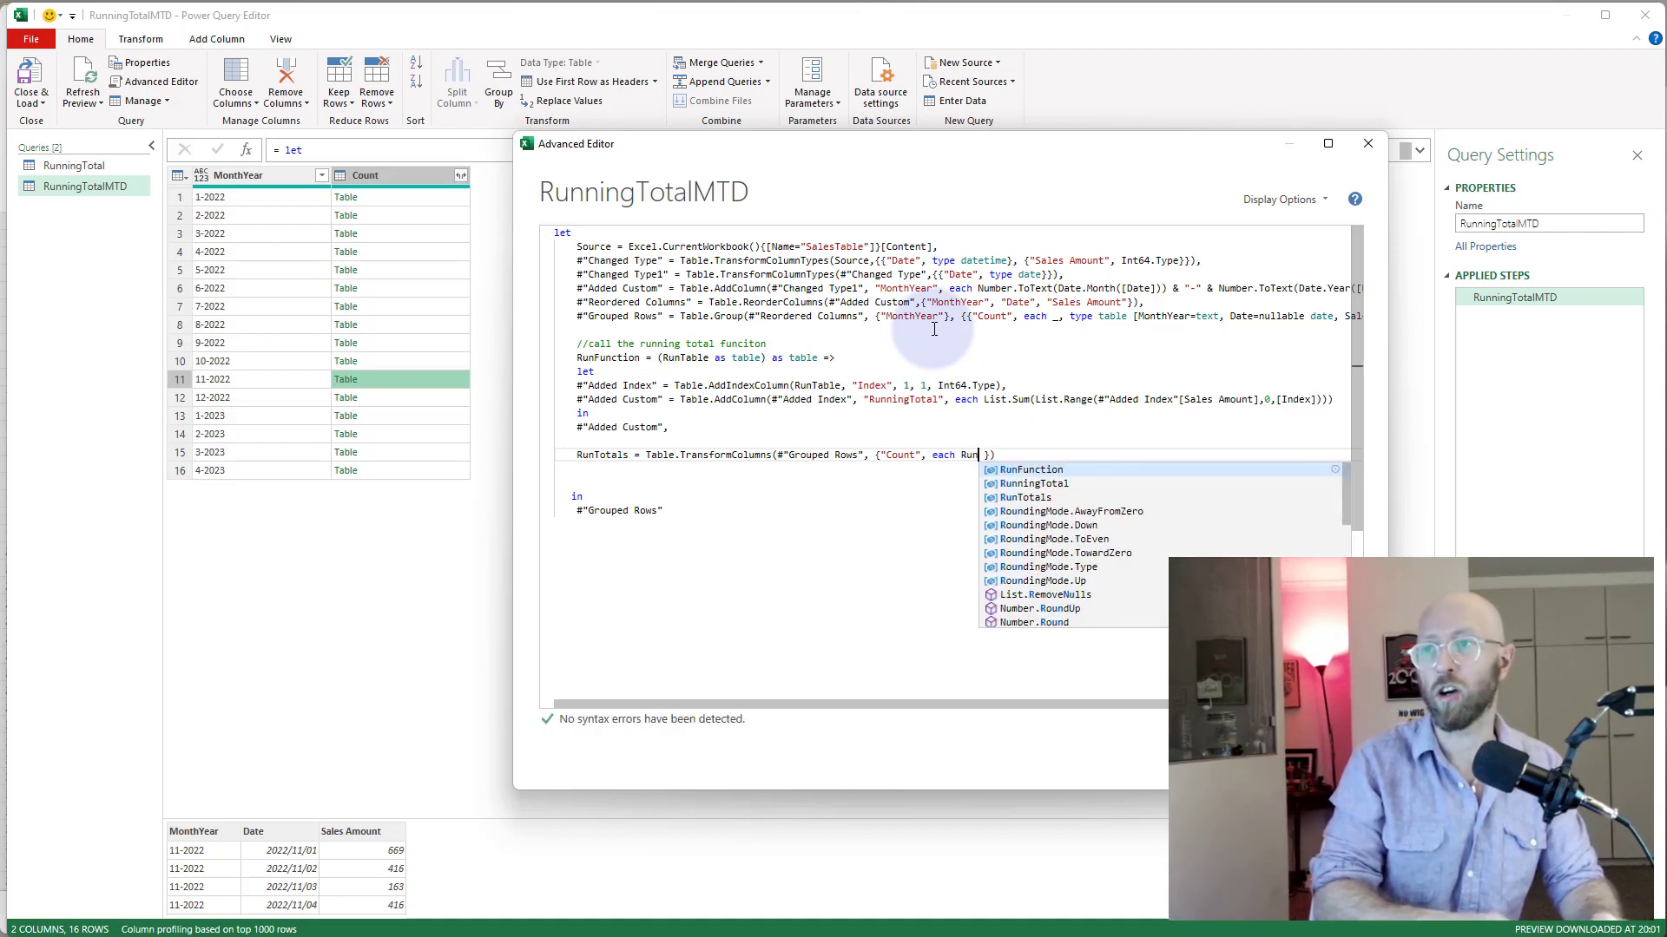
{"action": "key", "text": "Tab"}
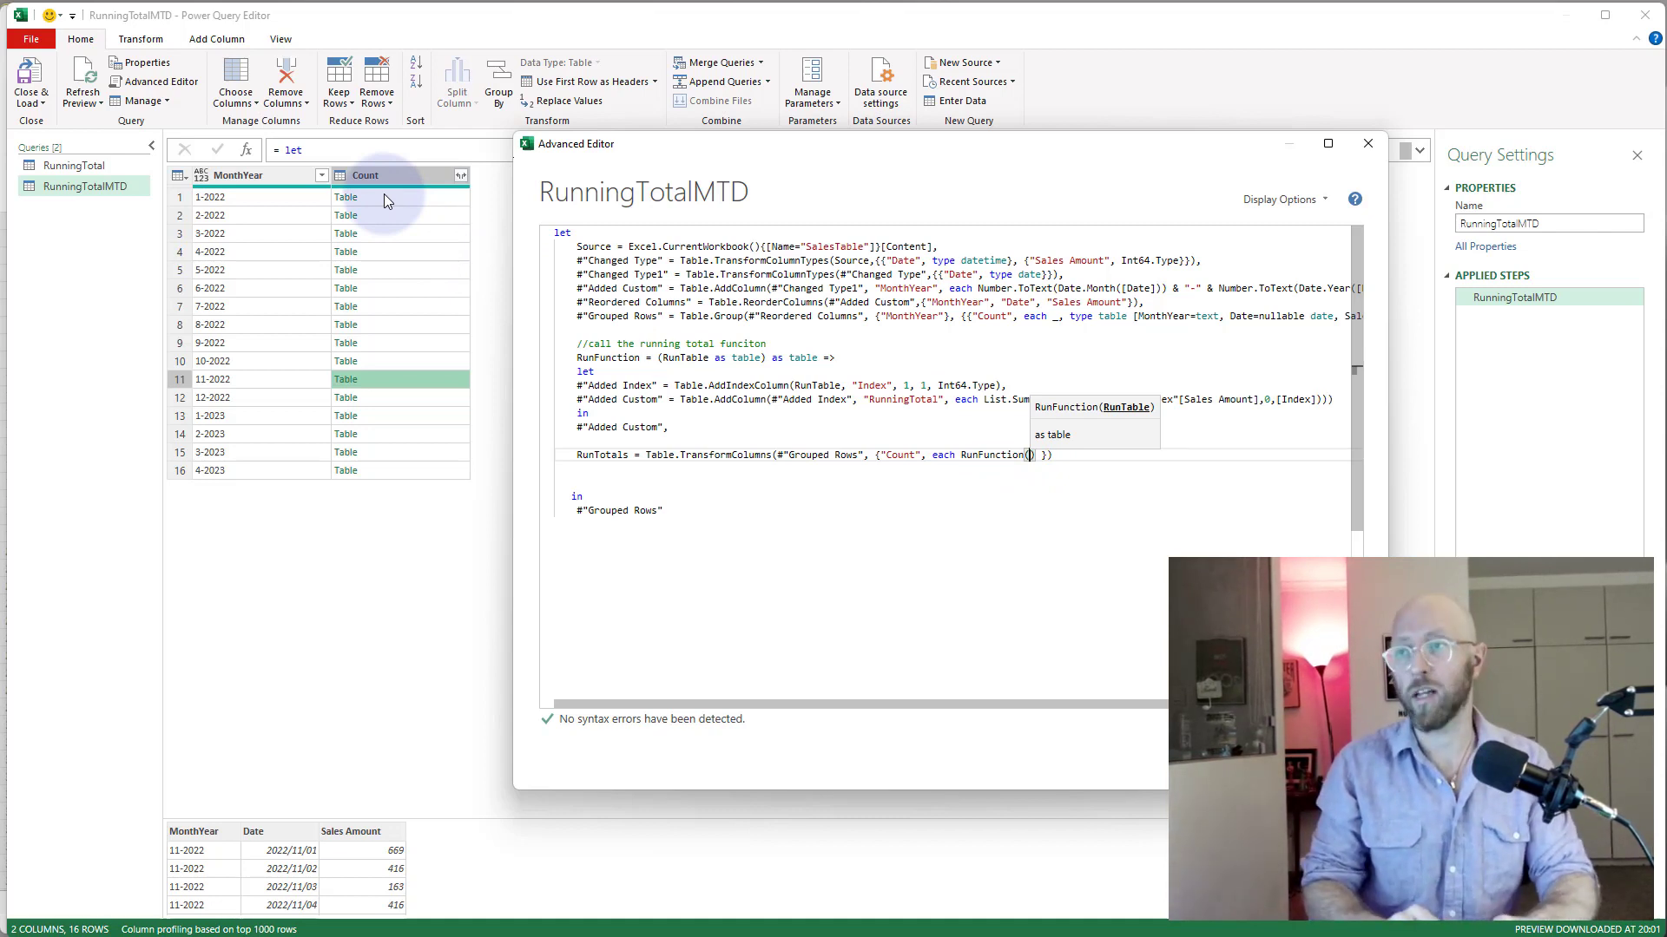
{"action": "type", "text": "_"}
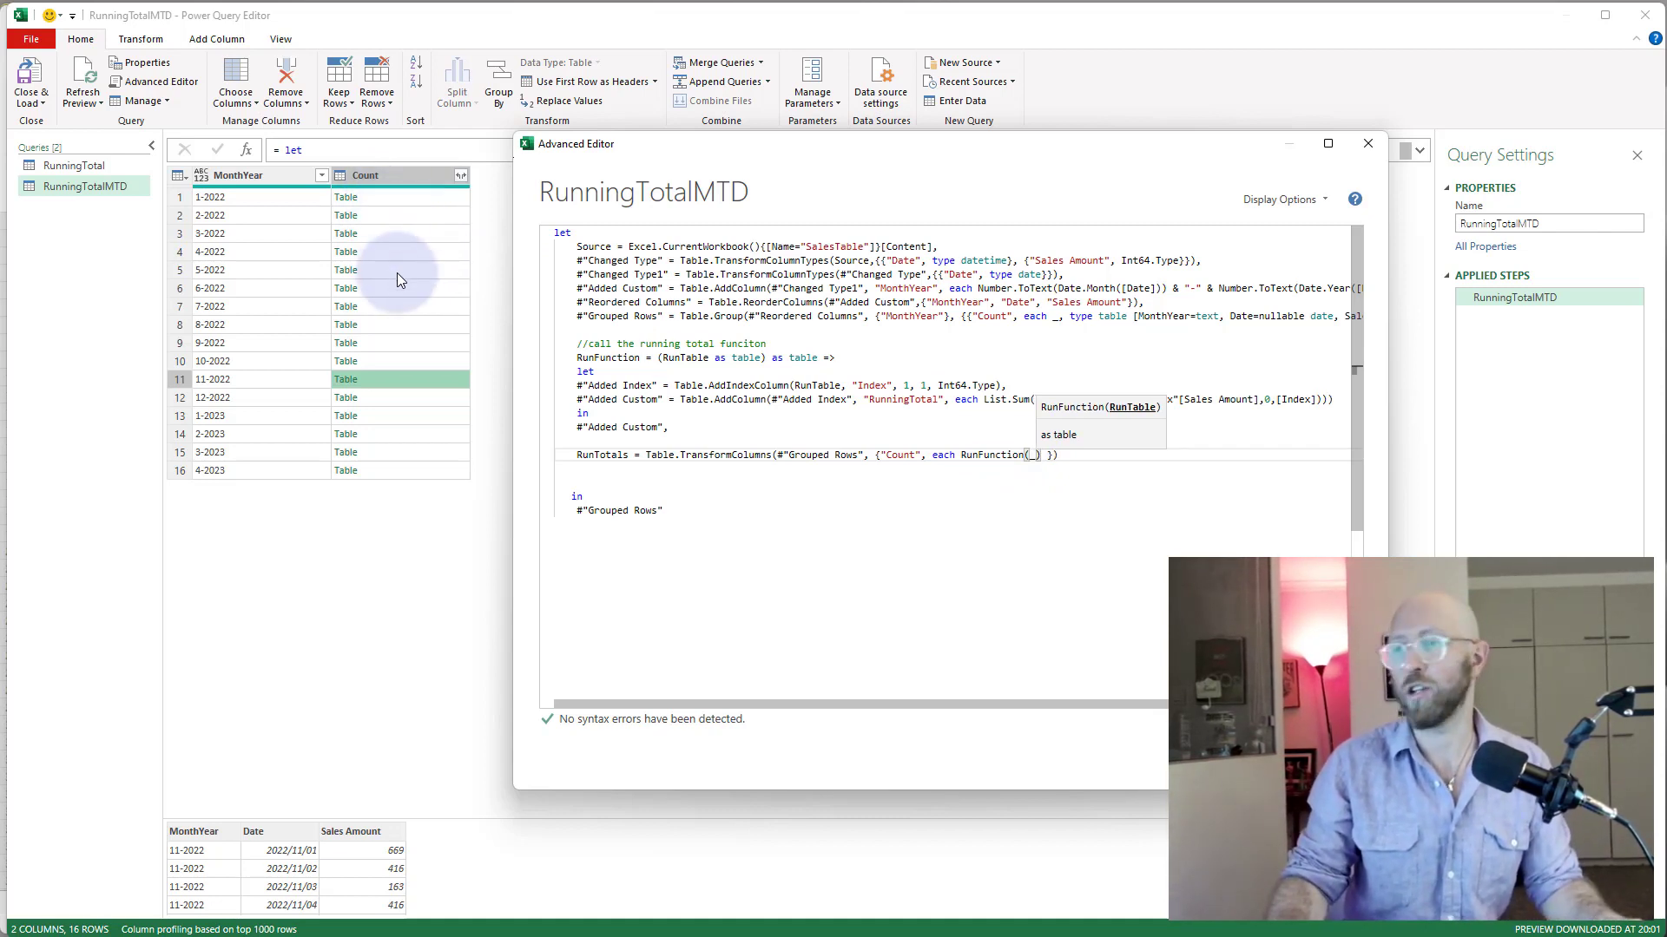
{"action": "left_click", "coordinate": [1059, 457]}
{"action": "left_click", "coordinate": [1299, 760]}
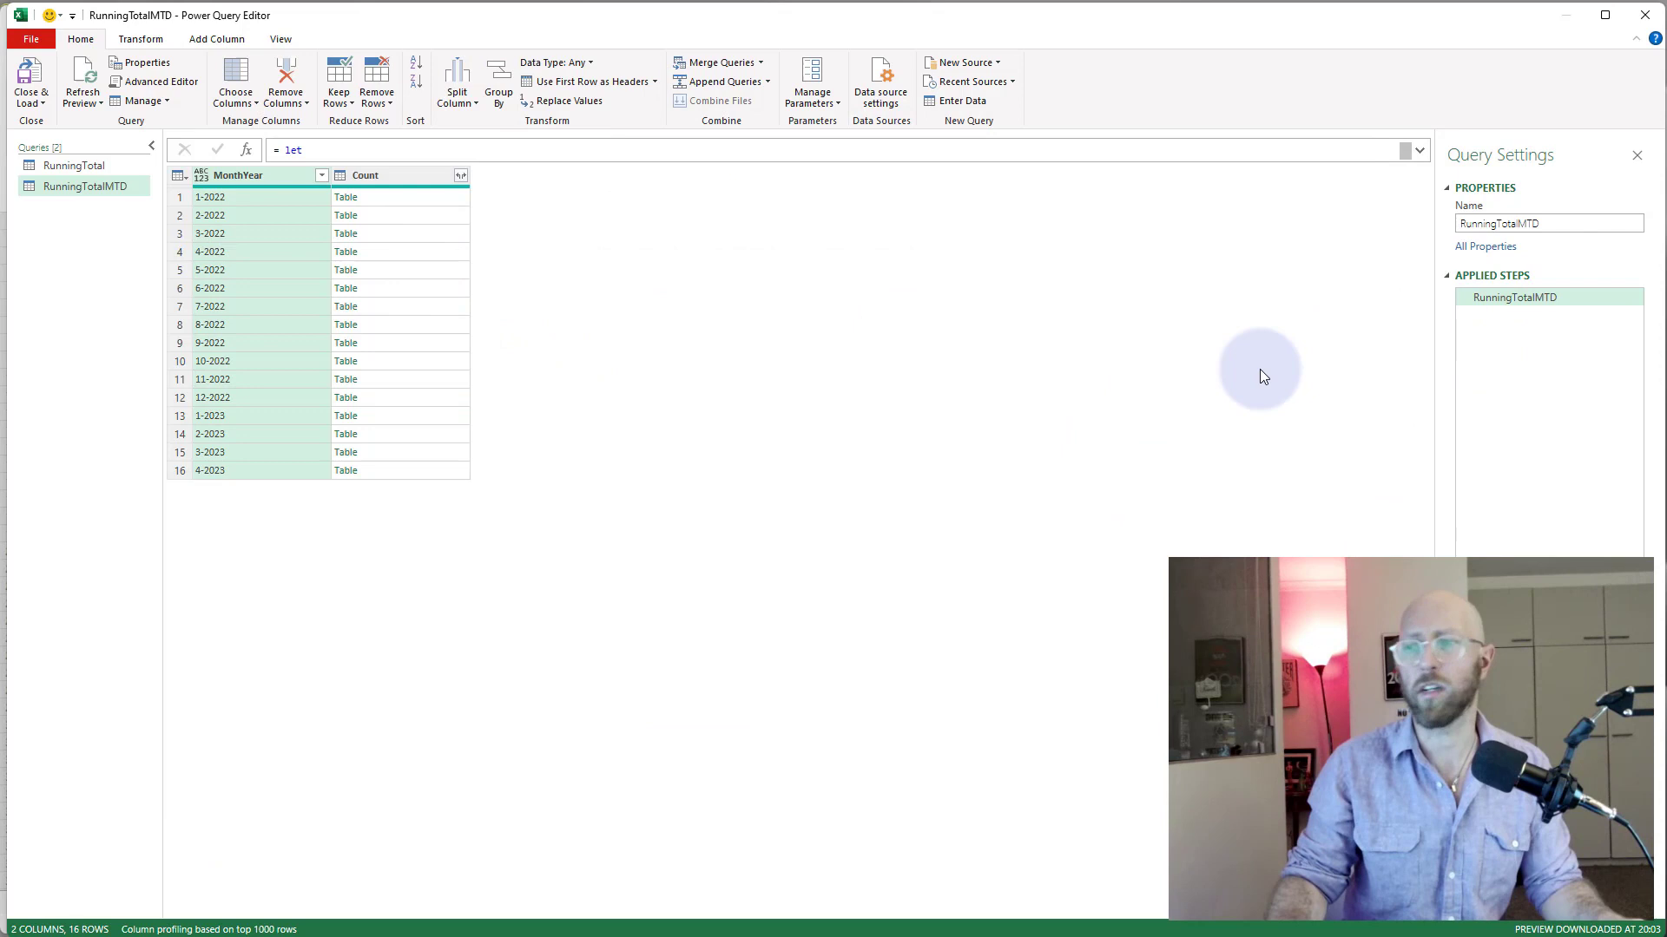
Step: Replace the final #"Grouped Rows" after 'in' with RunTotals so the query outputs it
{"action": "left_click", "coordinate": [157, 81]}
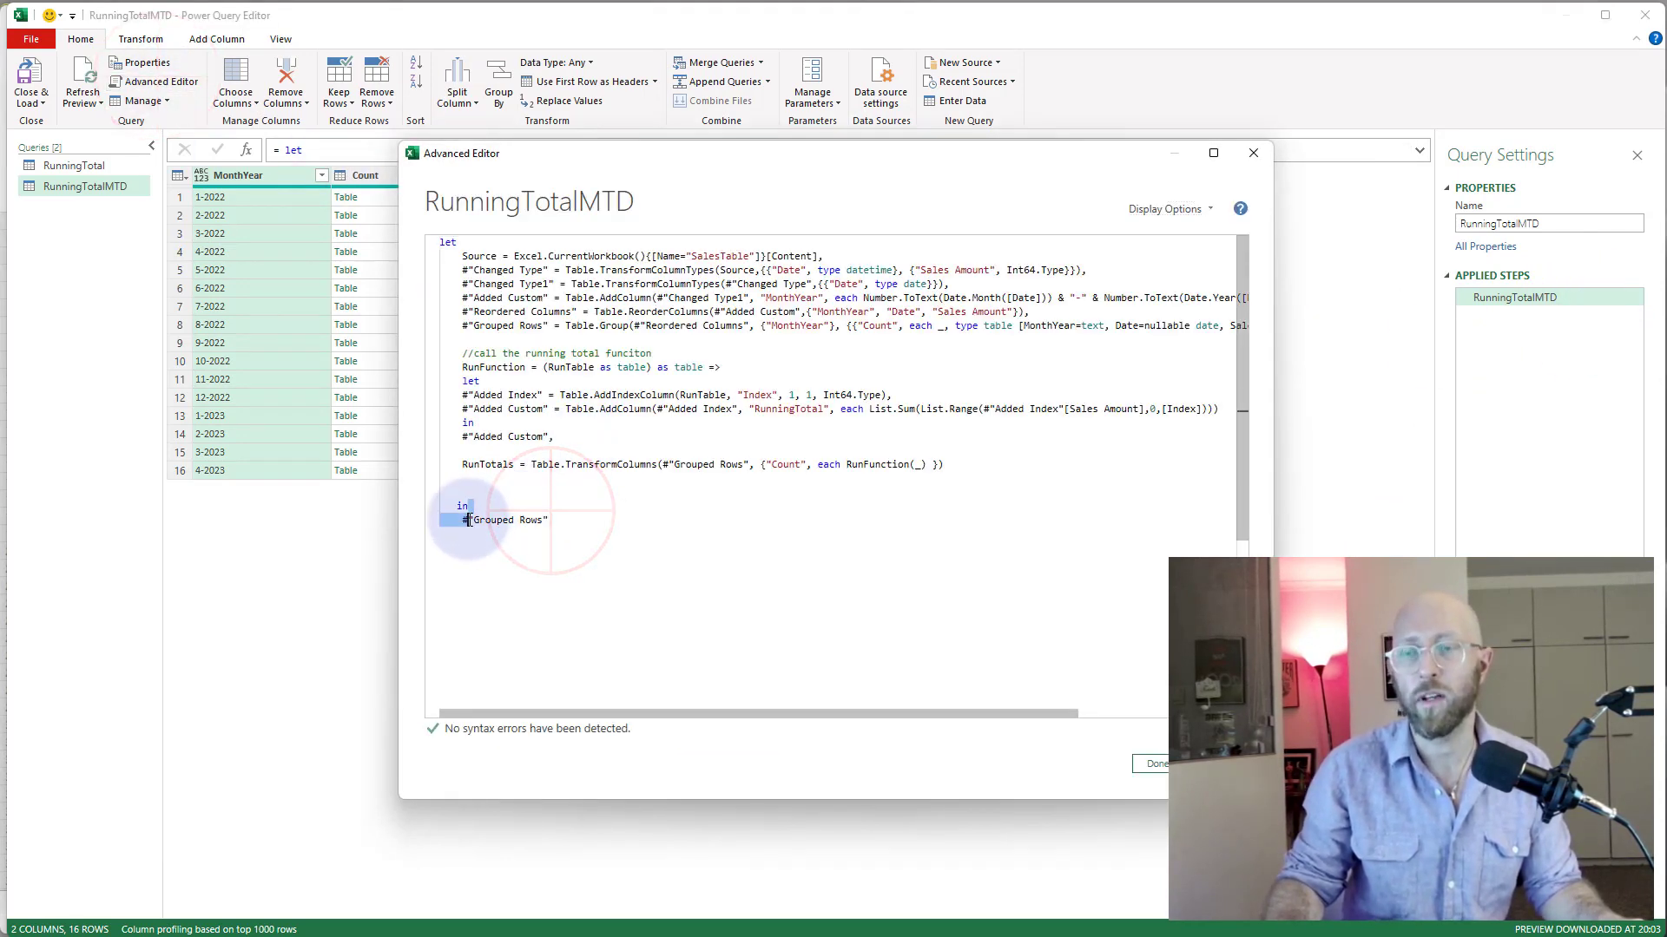
{"action": "left_click_drag", "start_coordinate": [556, 521], "coordinate": [476, 523]}
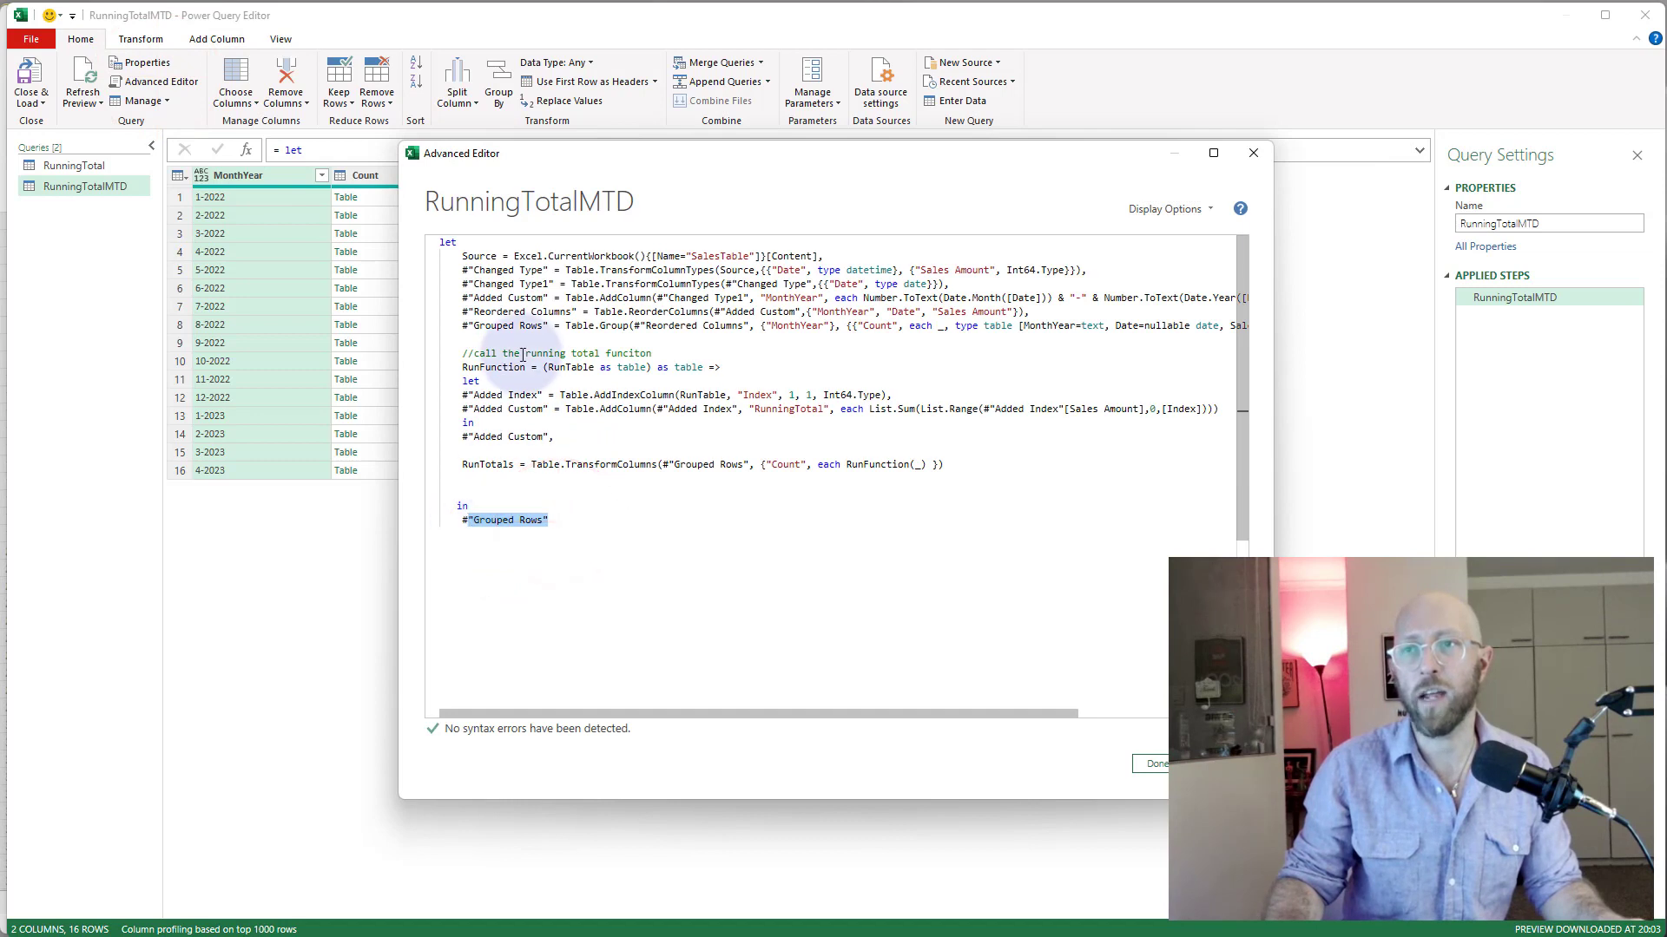
{"action": "left_click", "coordinate": [523, 323]}
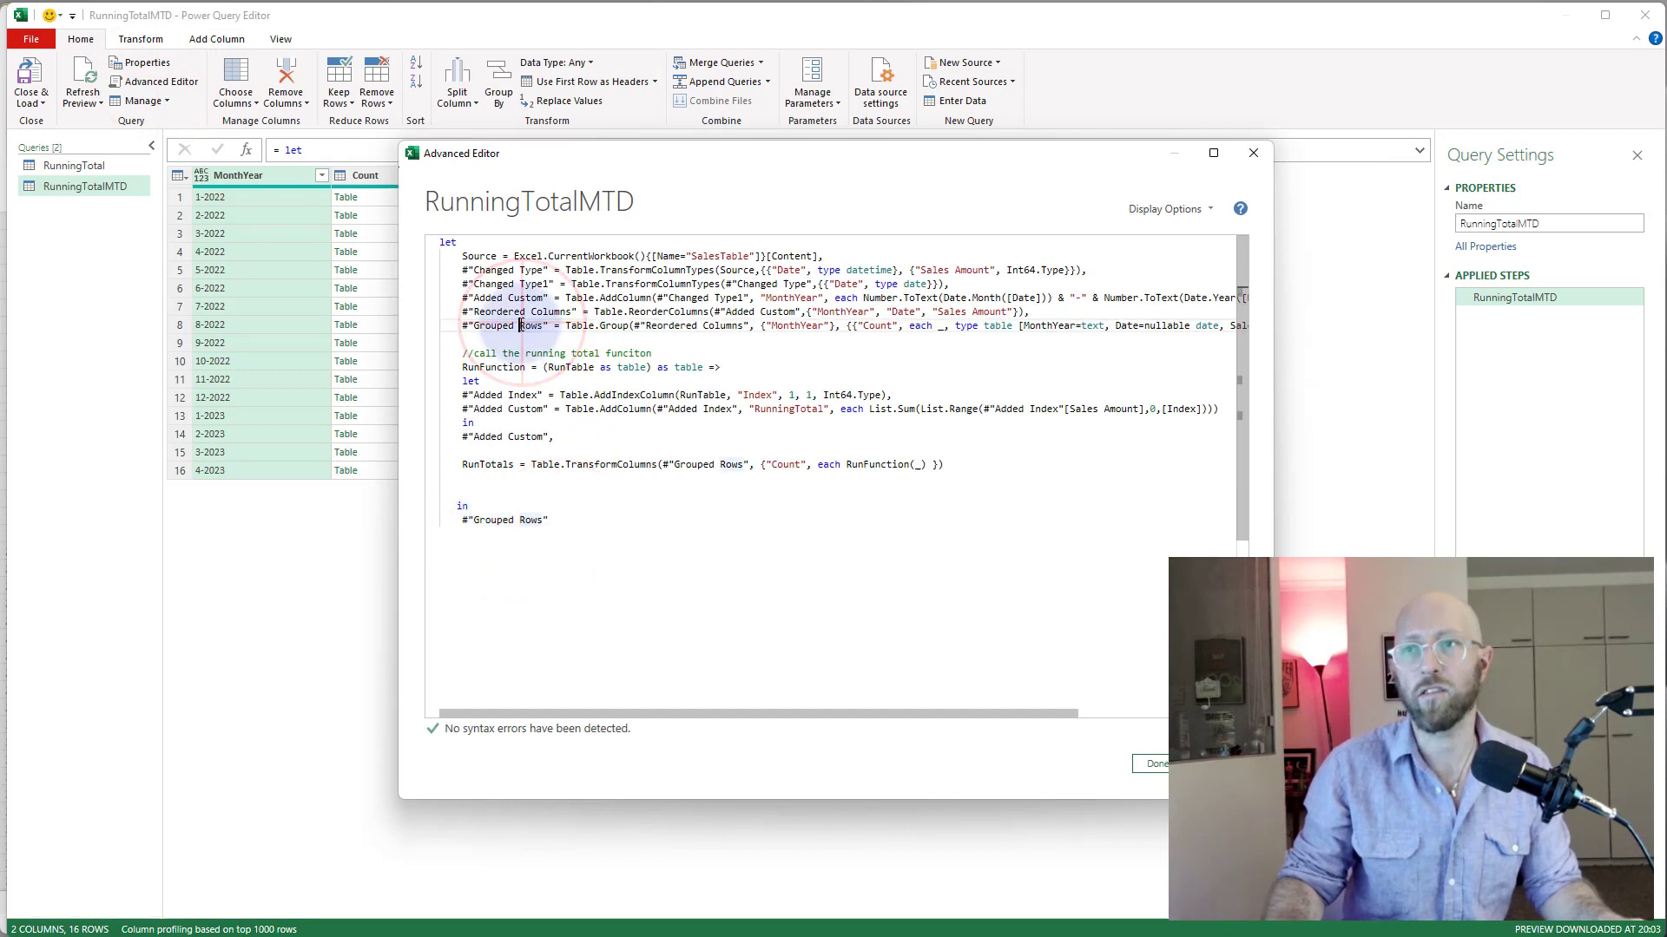
{"action": "double_click", "coordinate": [486, 465]}
{"action": "key", "text": "ctrl+c"}
{"action": "left_click_drag", "start_coordinate": [546, 521], "coordinate": [457, 520]}
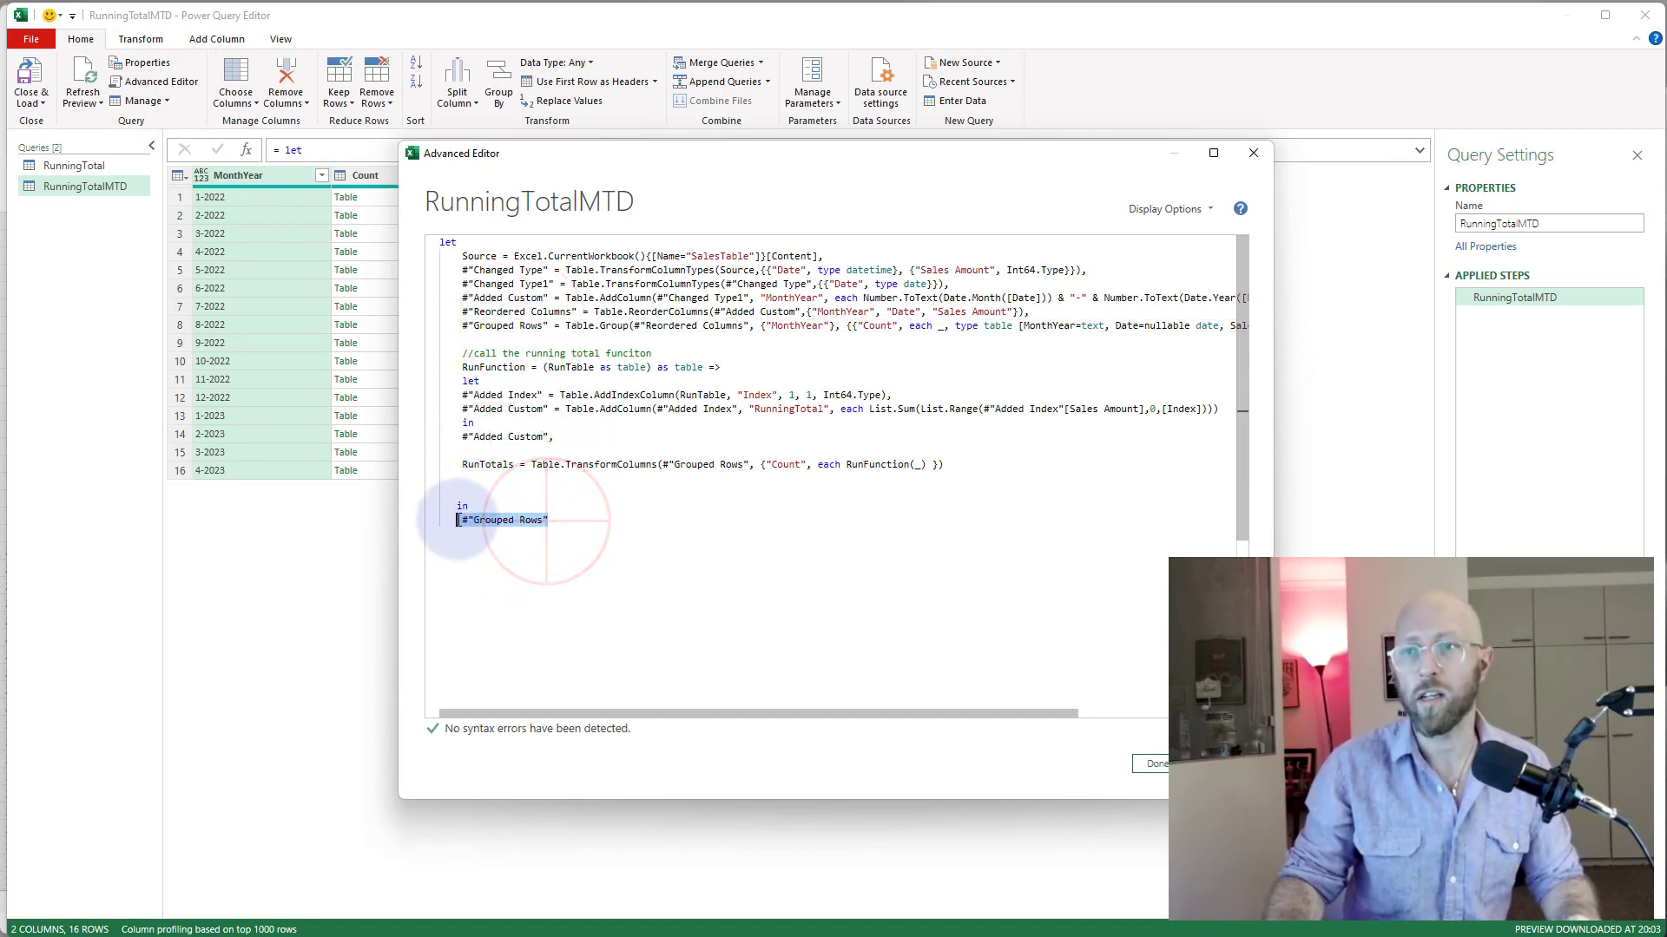
{"action": "key", "text": "ctrl+v"}
{"action": "left_click", "coordinate": [1154, 764]}
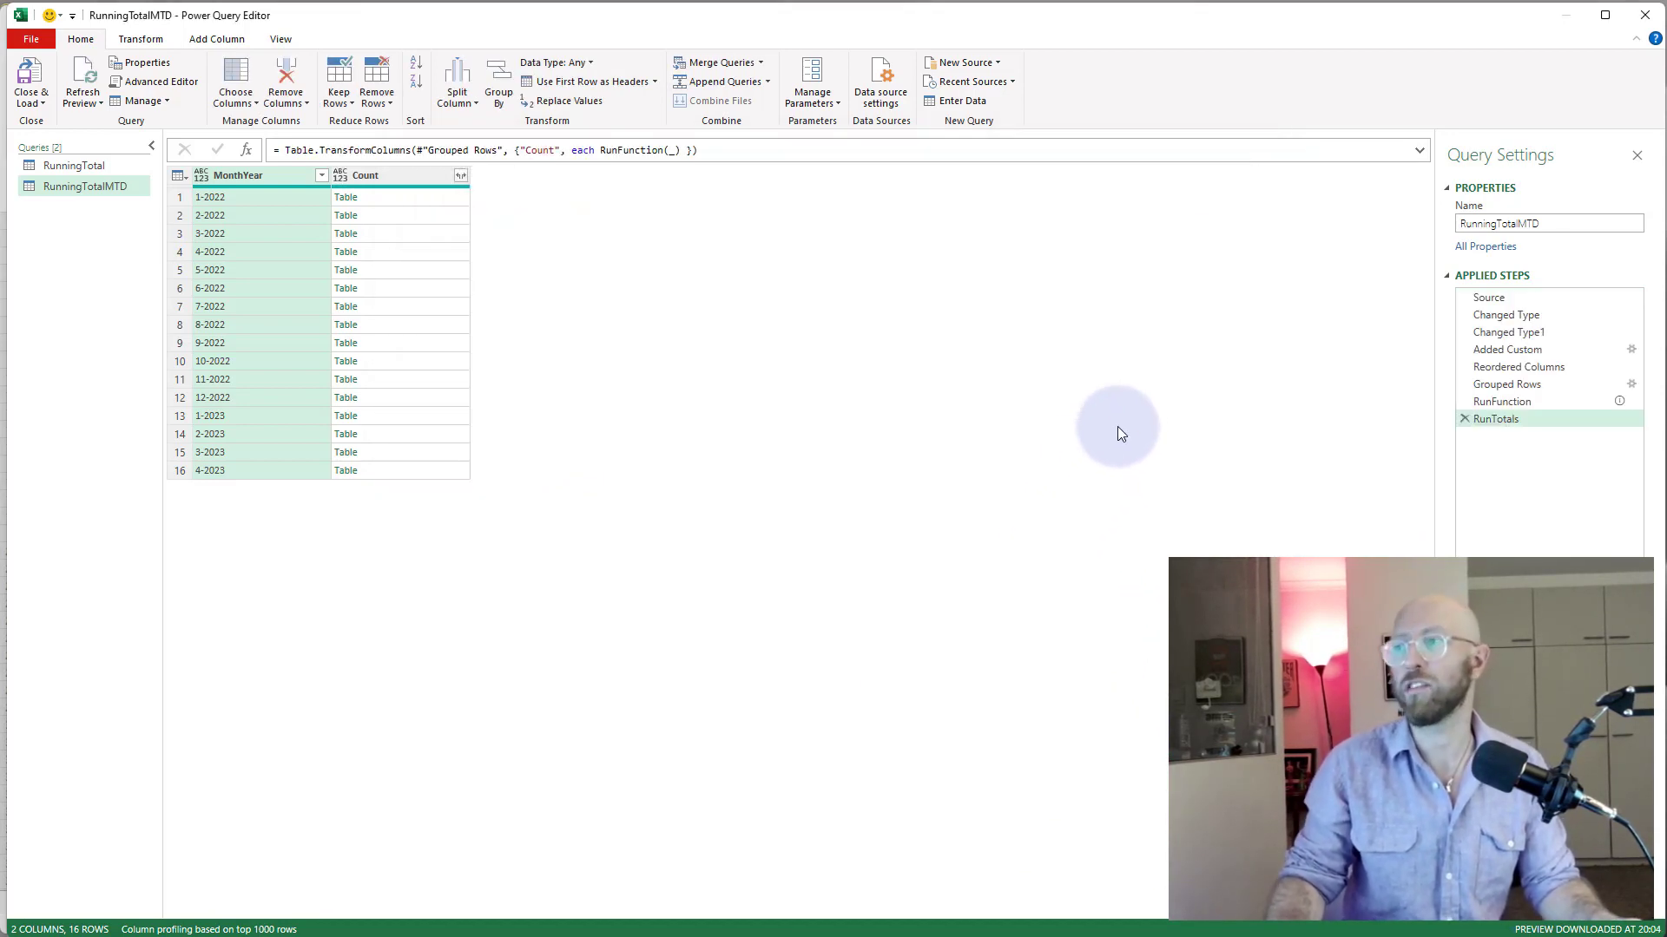
Step: Preview the 1-2022 nested table, now showing Index and RunningTotal reaching 10570 by 2022/01/20
{"action": "left_click", "coordinate": [1118, 426]}
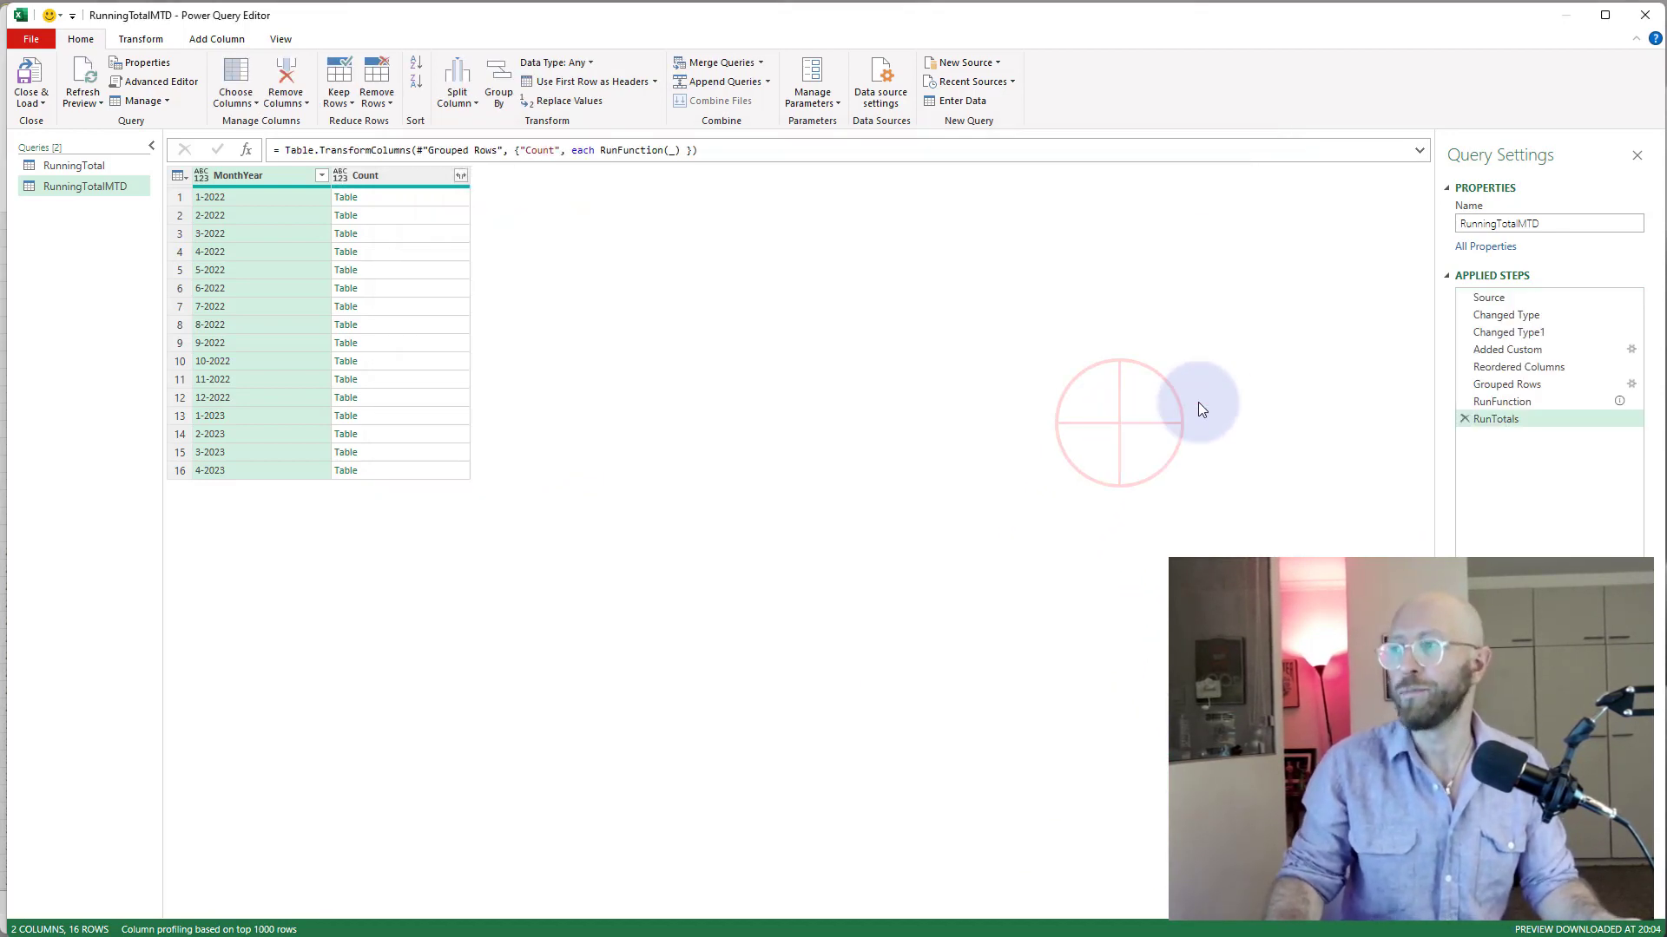
{"action": "left_click", "coordinate": [1519, 401]}
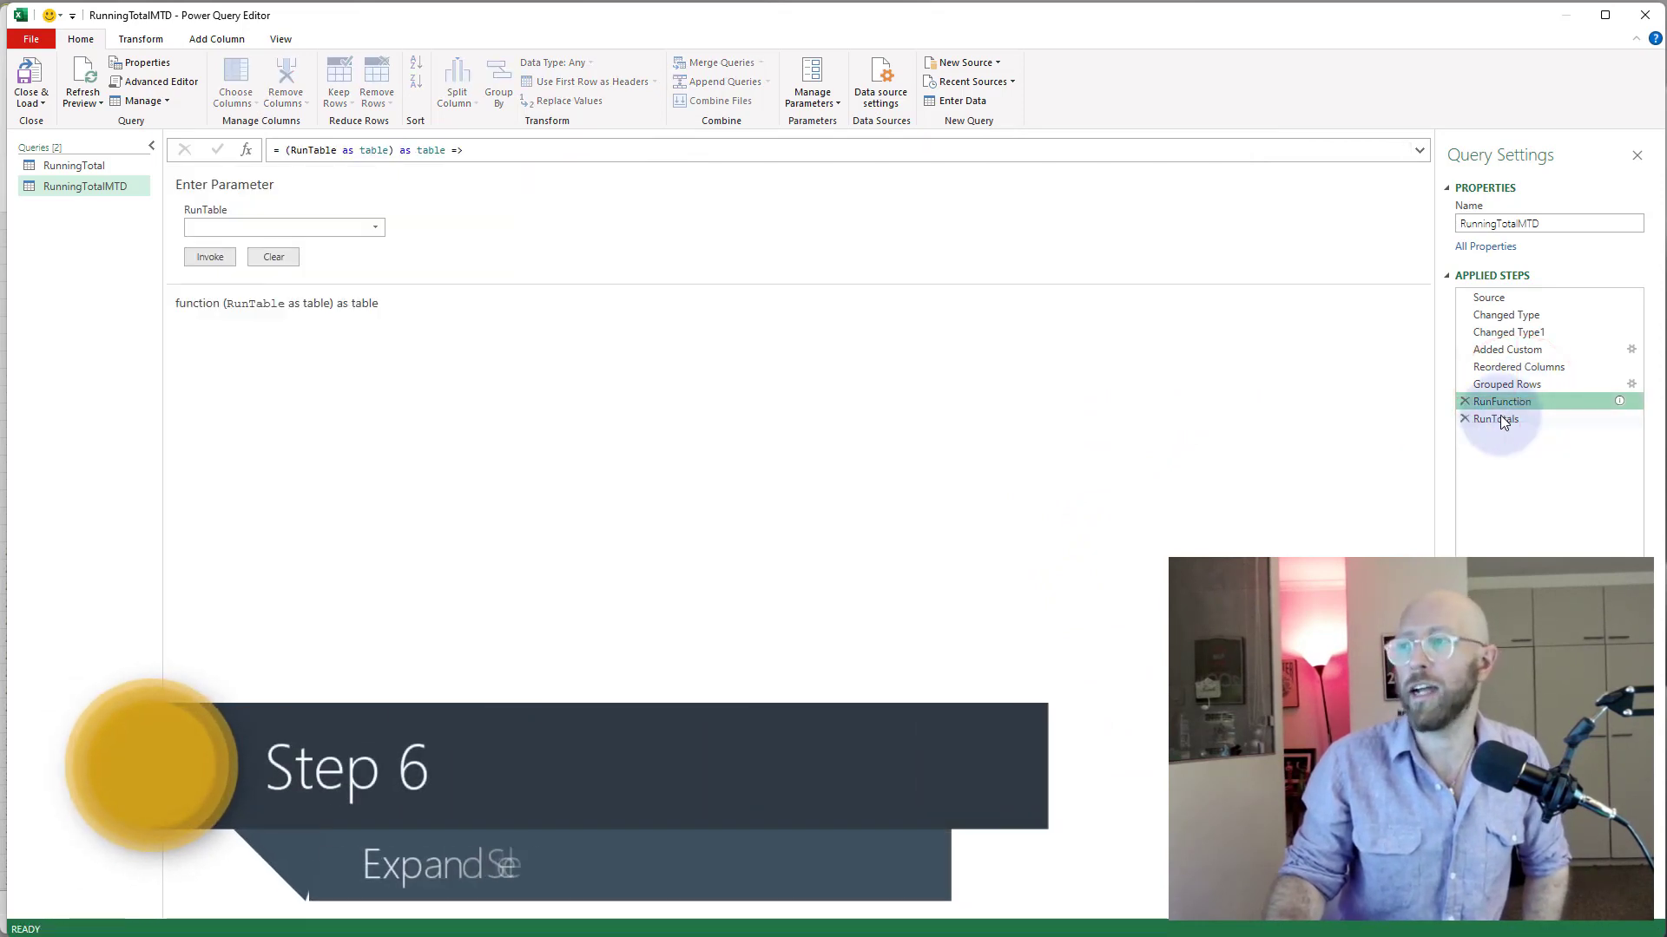
{"action": "left_click", "coordinate": [1500, 417]}
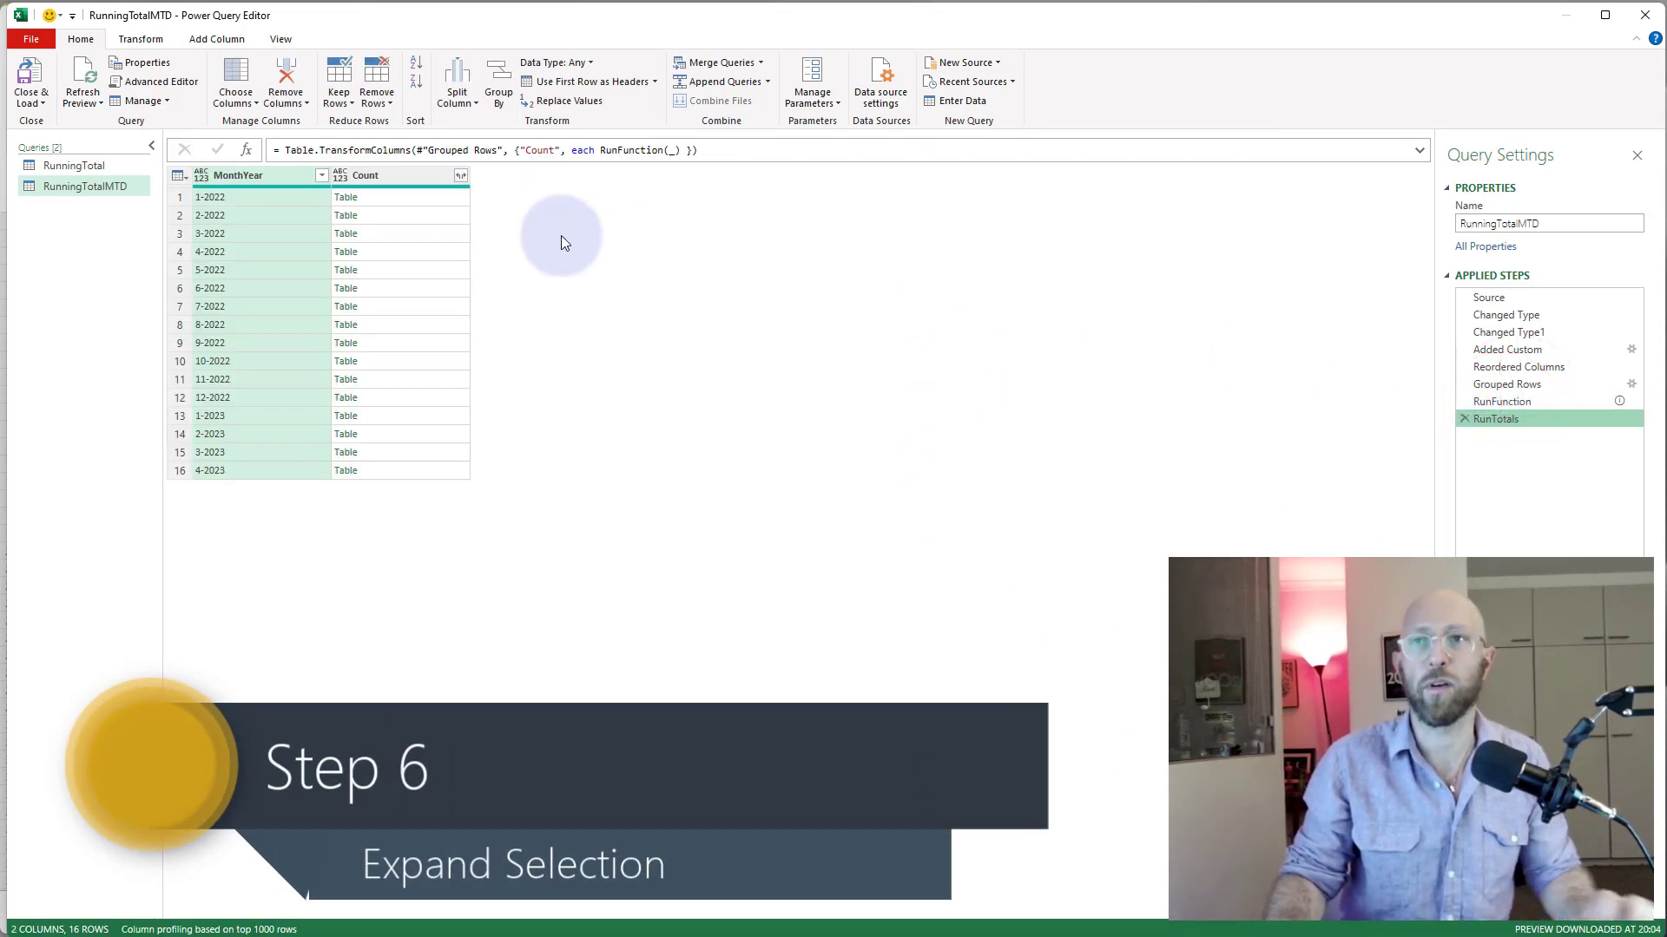
{"action": "left_click", "coordinate": [397, 197]}
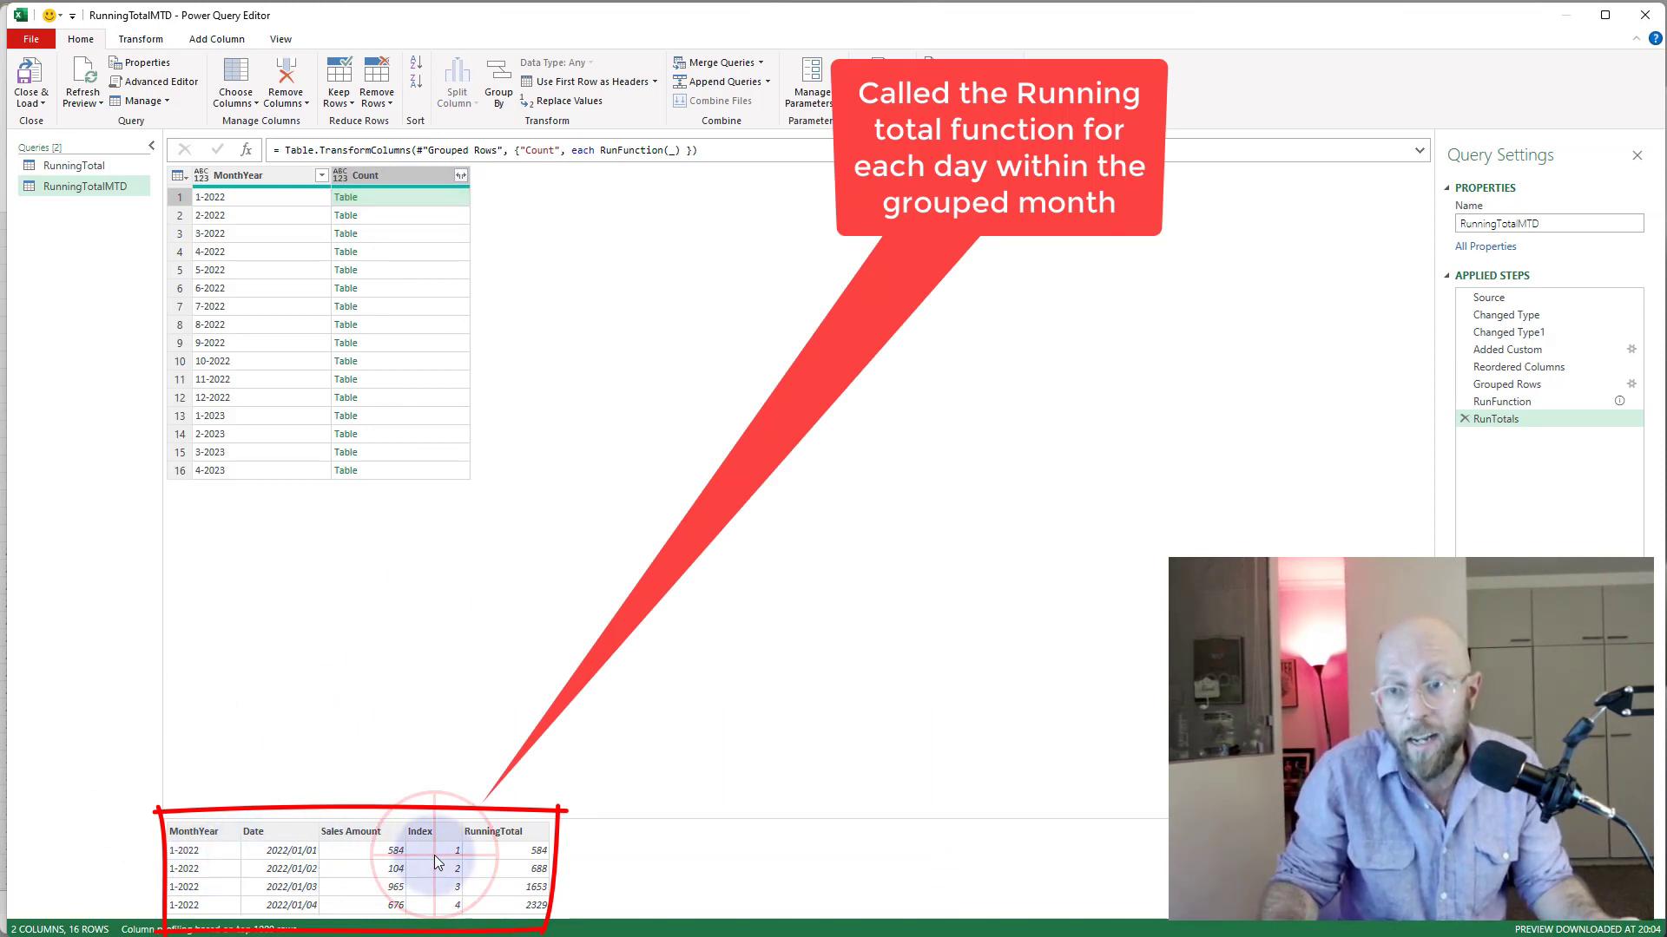
{"action": "scroll", "coordinate": [425, 860], "scroll_direction": "down", "scroll_amount": 3}
{"action": "scroll", "coordinate": [425, 864], "scroll_direction": "down", "scroll_amount": 4}
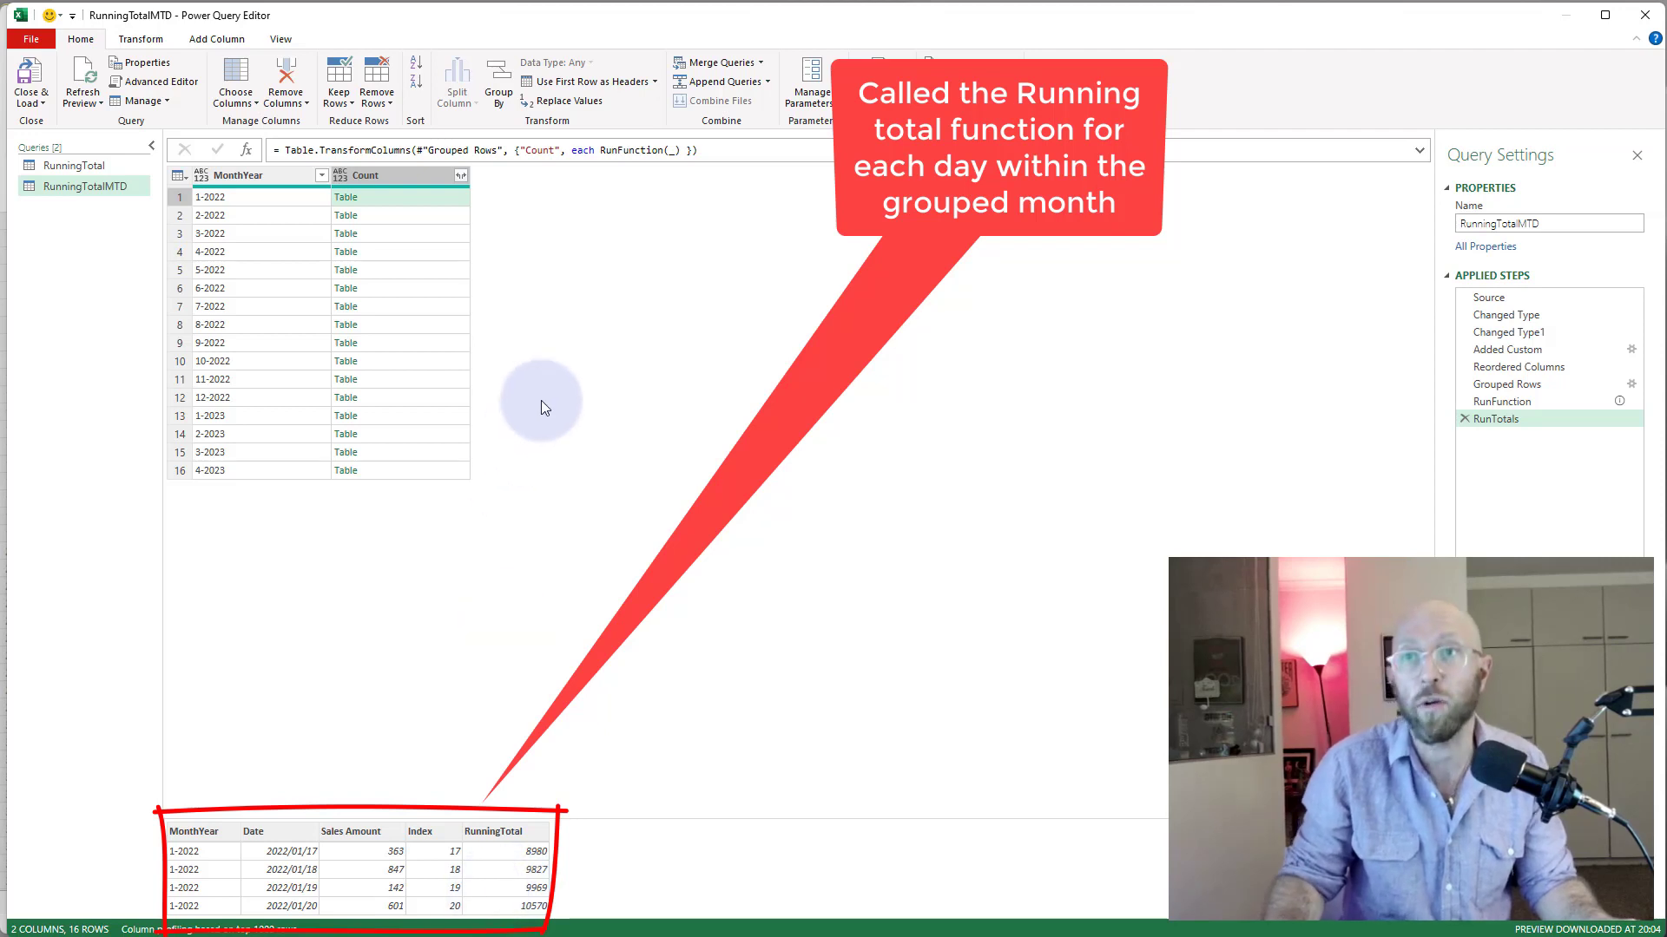
Step: Expand Count into Date, Sales Amount and RunningTotal without the column-name prefix
{"action": "left_click", "coordinate": [460, 175]}
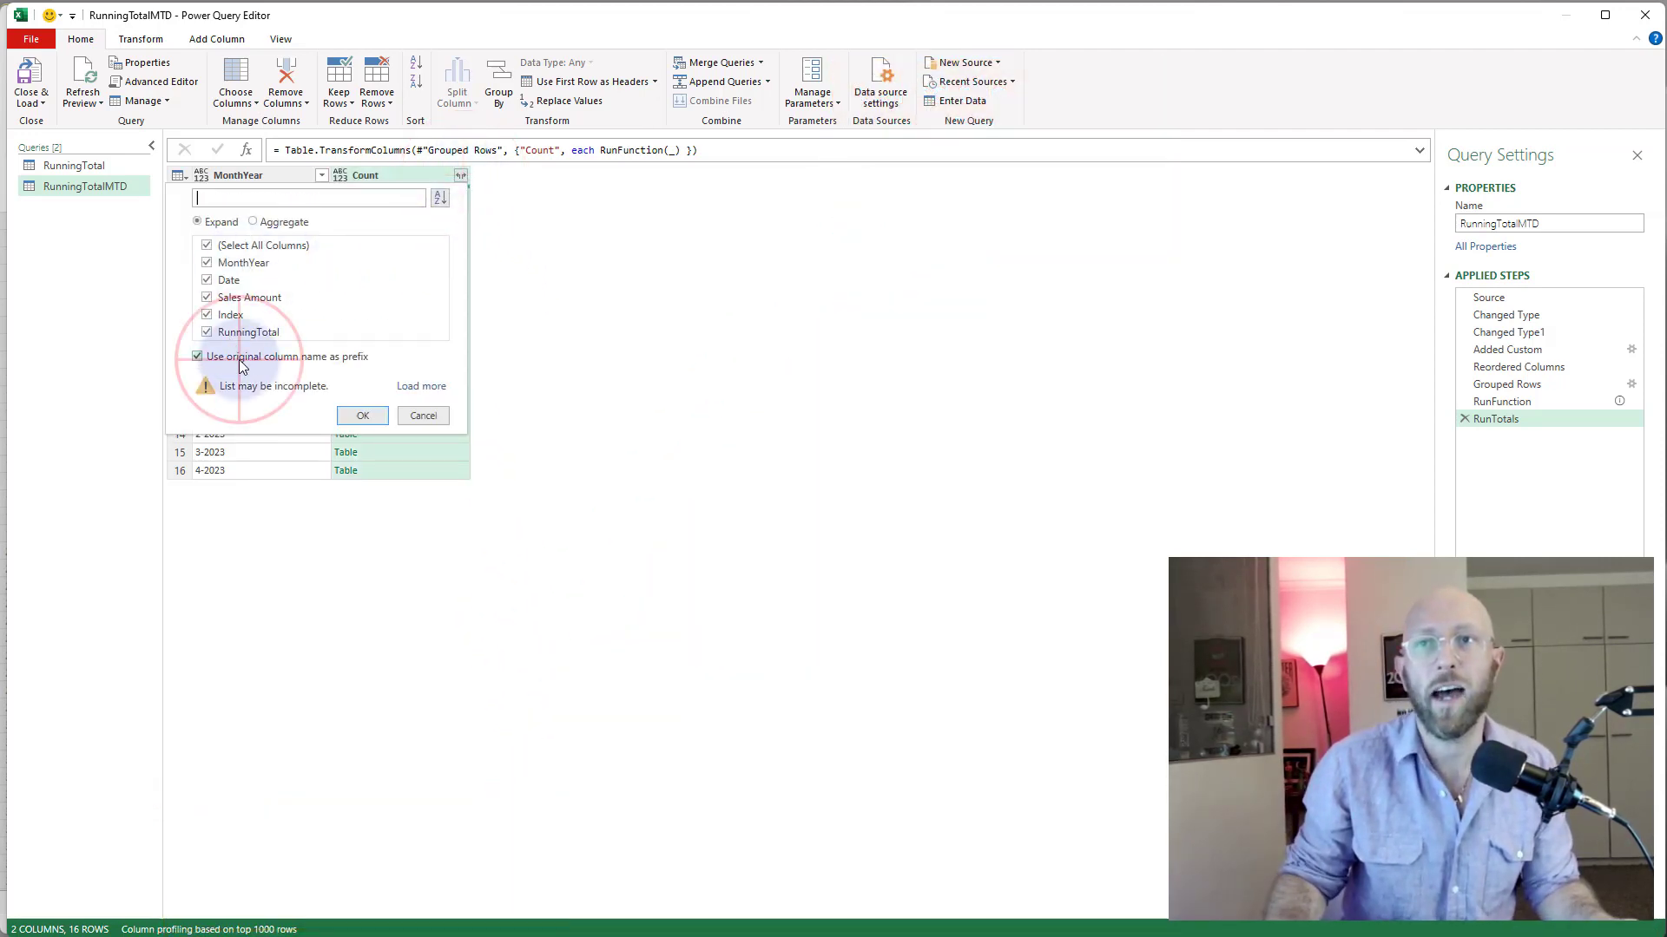
{"action": "left_click", "coordinate": [238, 358]}
{"action": "left_click", "coordinate": [228, 246]}
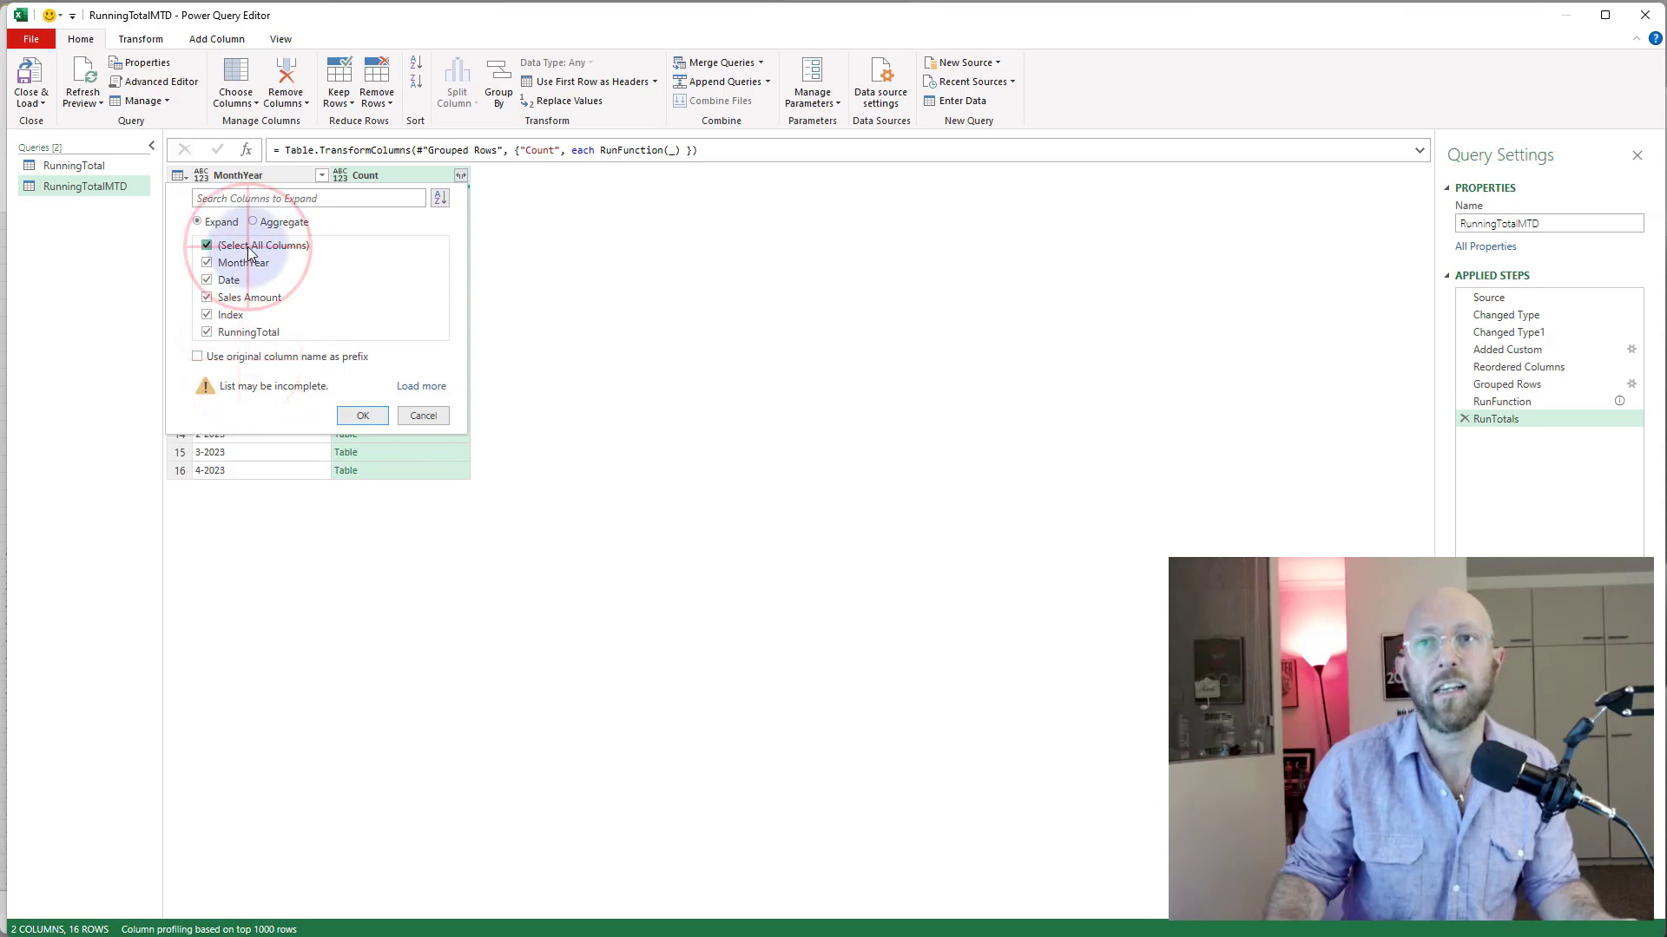
{"action": "left_click", "coordinate": [243, 280]}
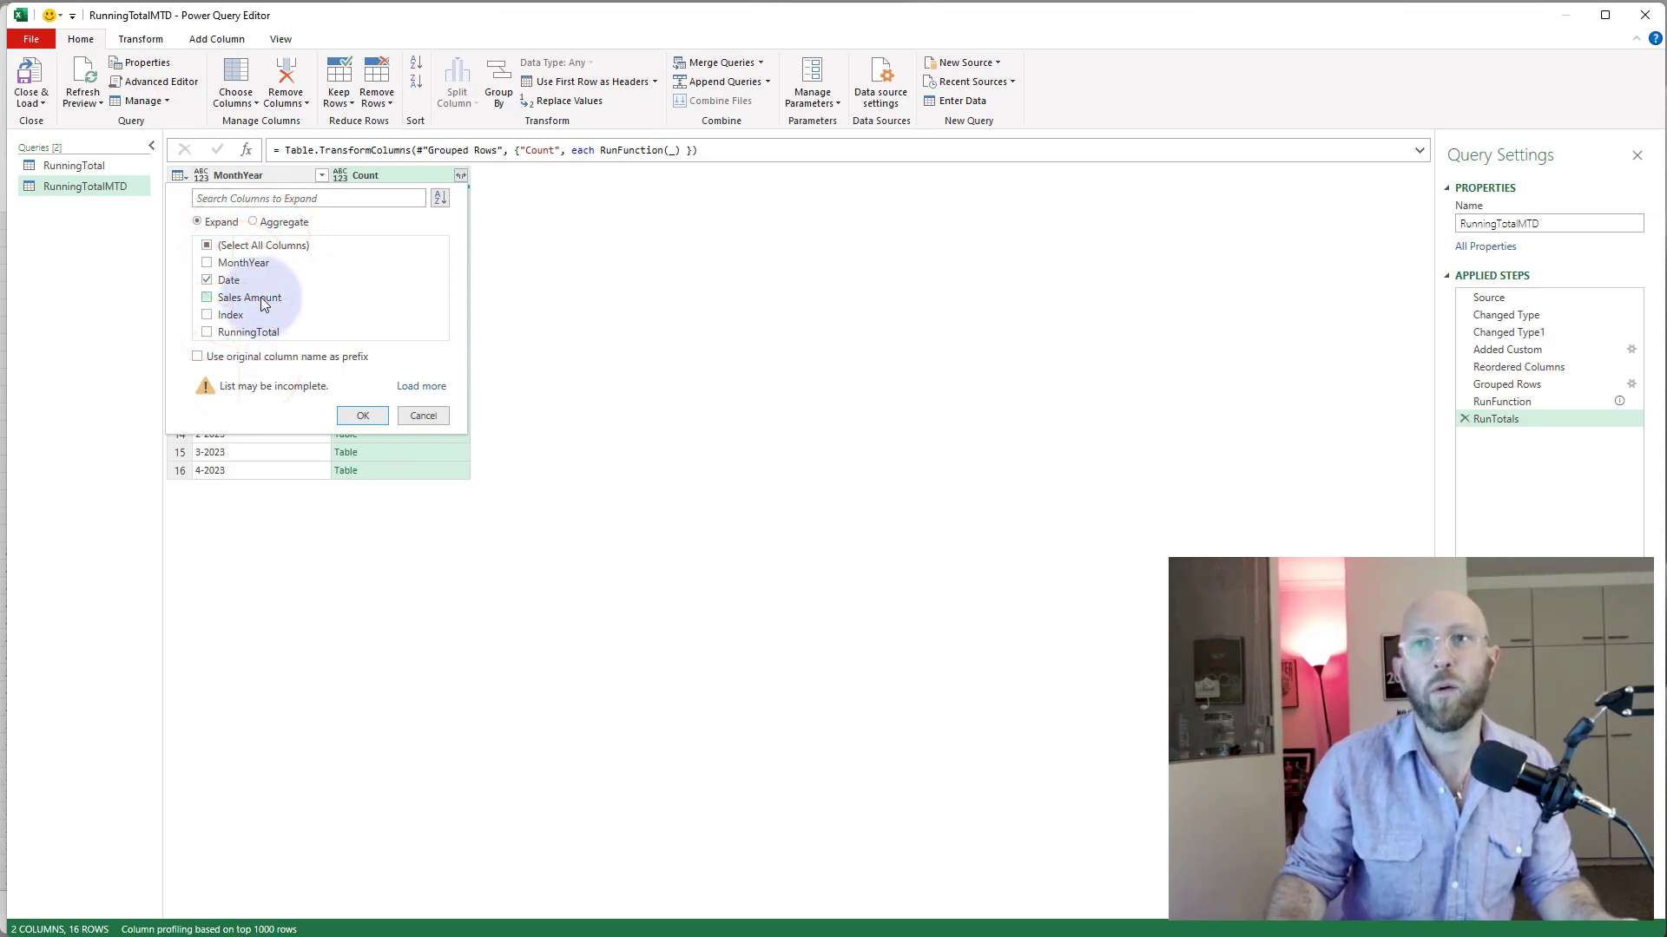
{"action": "left_click", "coordinate": [260, 300]}
{"action": "left_click", "coordinate": [253, 333]}
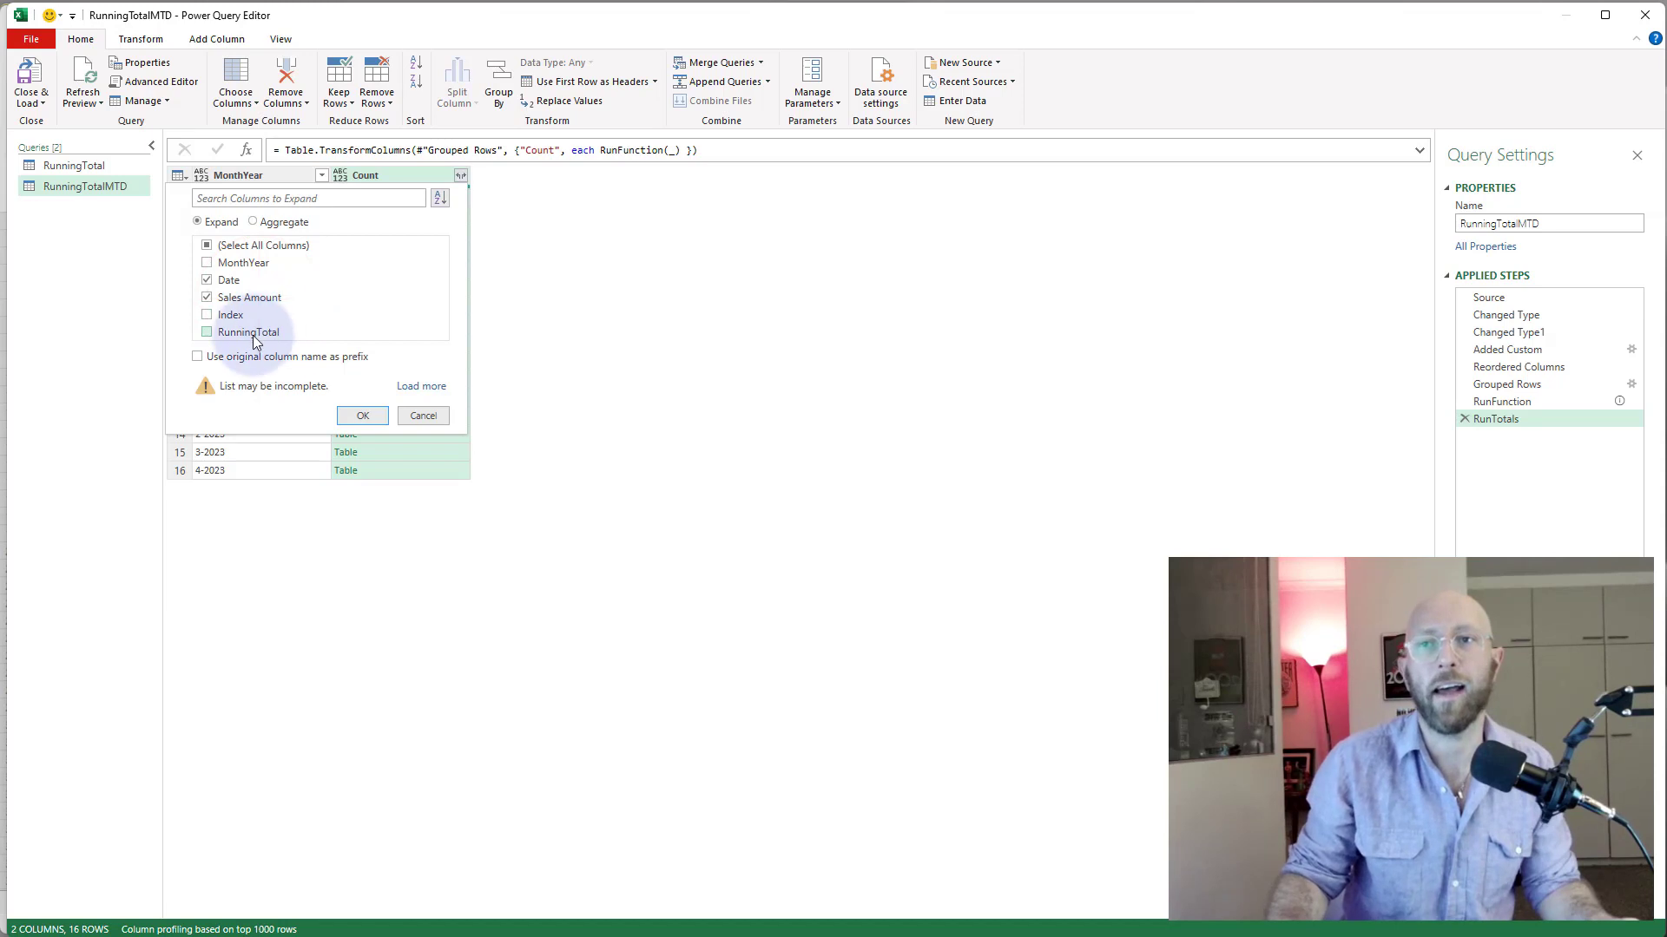
{"action": "left_click", "coordinate": [356, 415]}
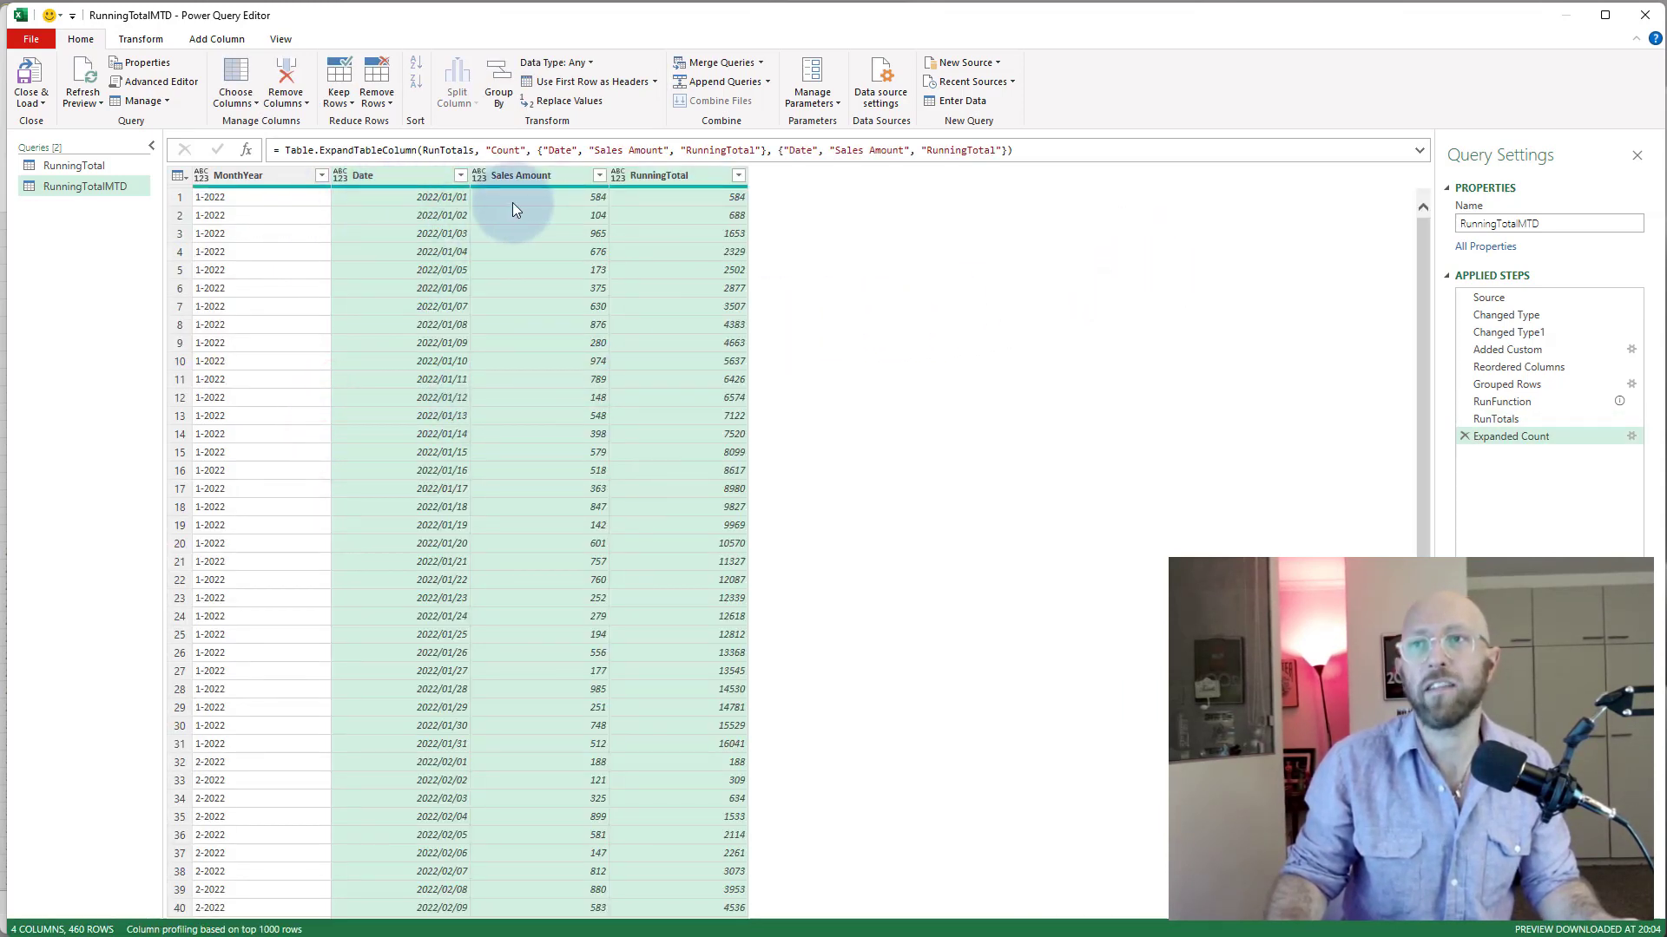
Step: Verify January's running total ends at 16041 and restarts in February, then Close & Load to Excel
{"action": "left_click", "coordinate": [443, 199]}
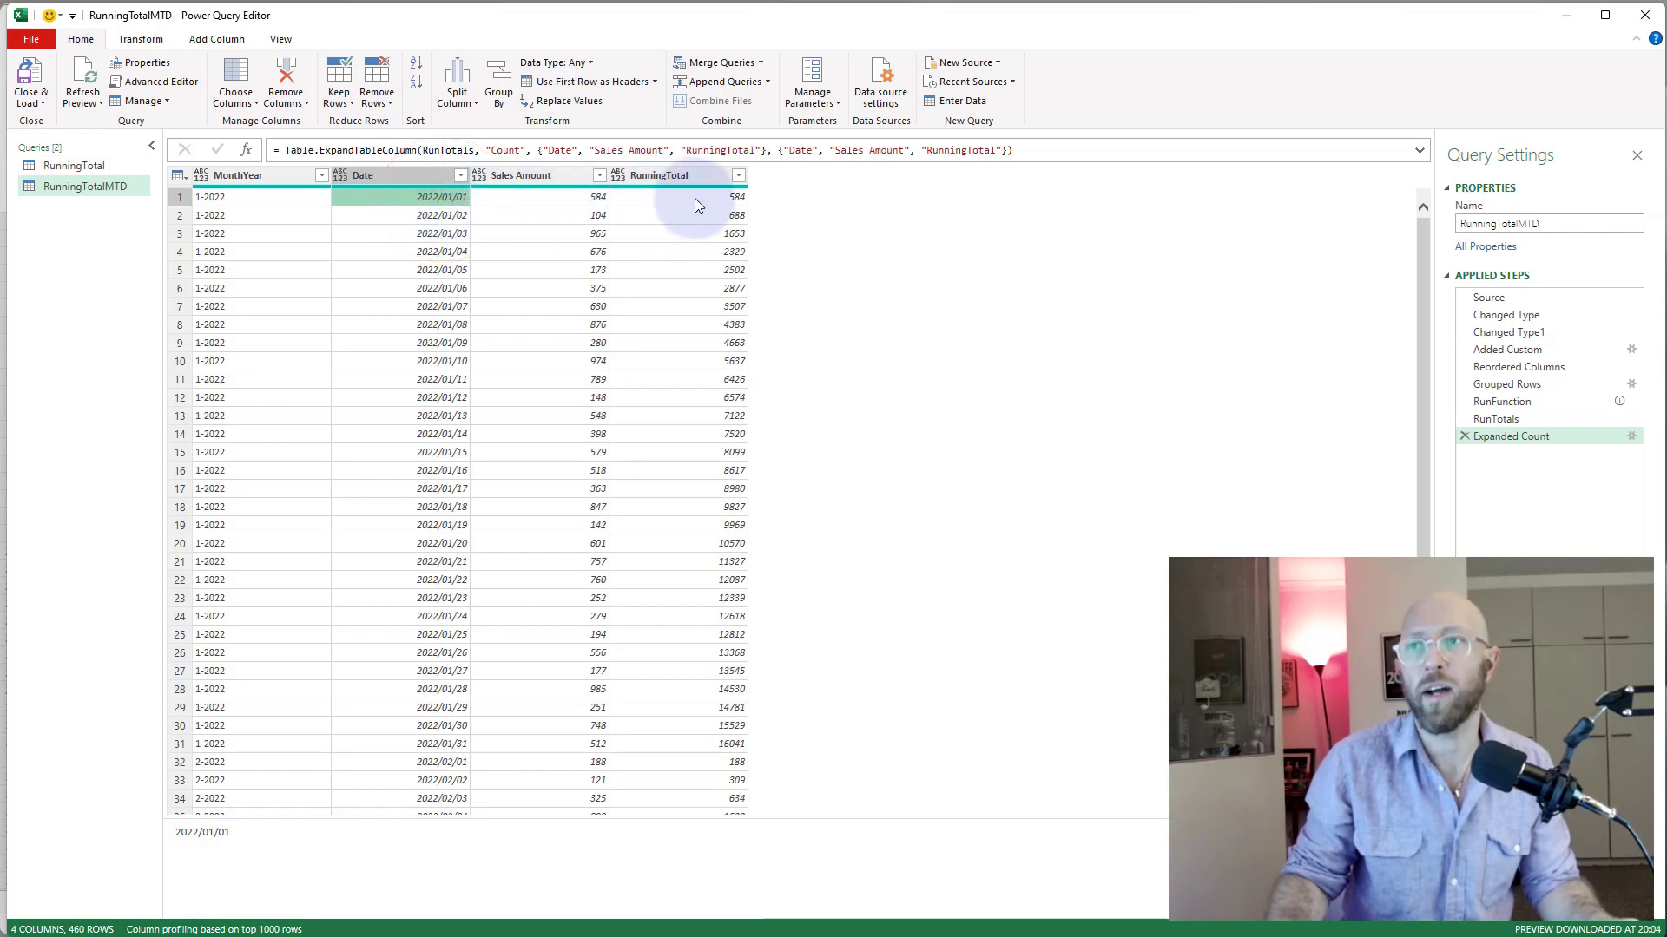
{"action": "scroll", "coordinate": [687, 265], "scroll_direction": "down", "scroll_amount": 5}
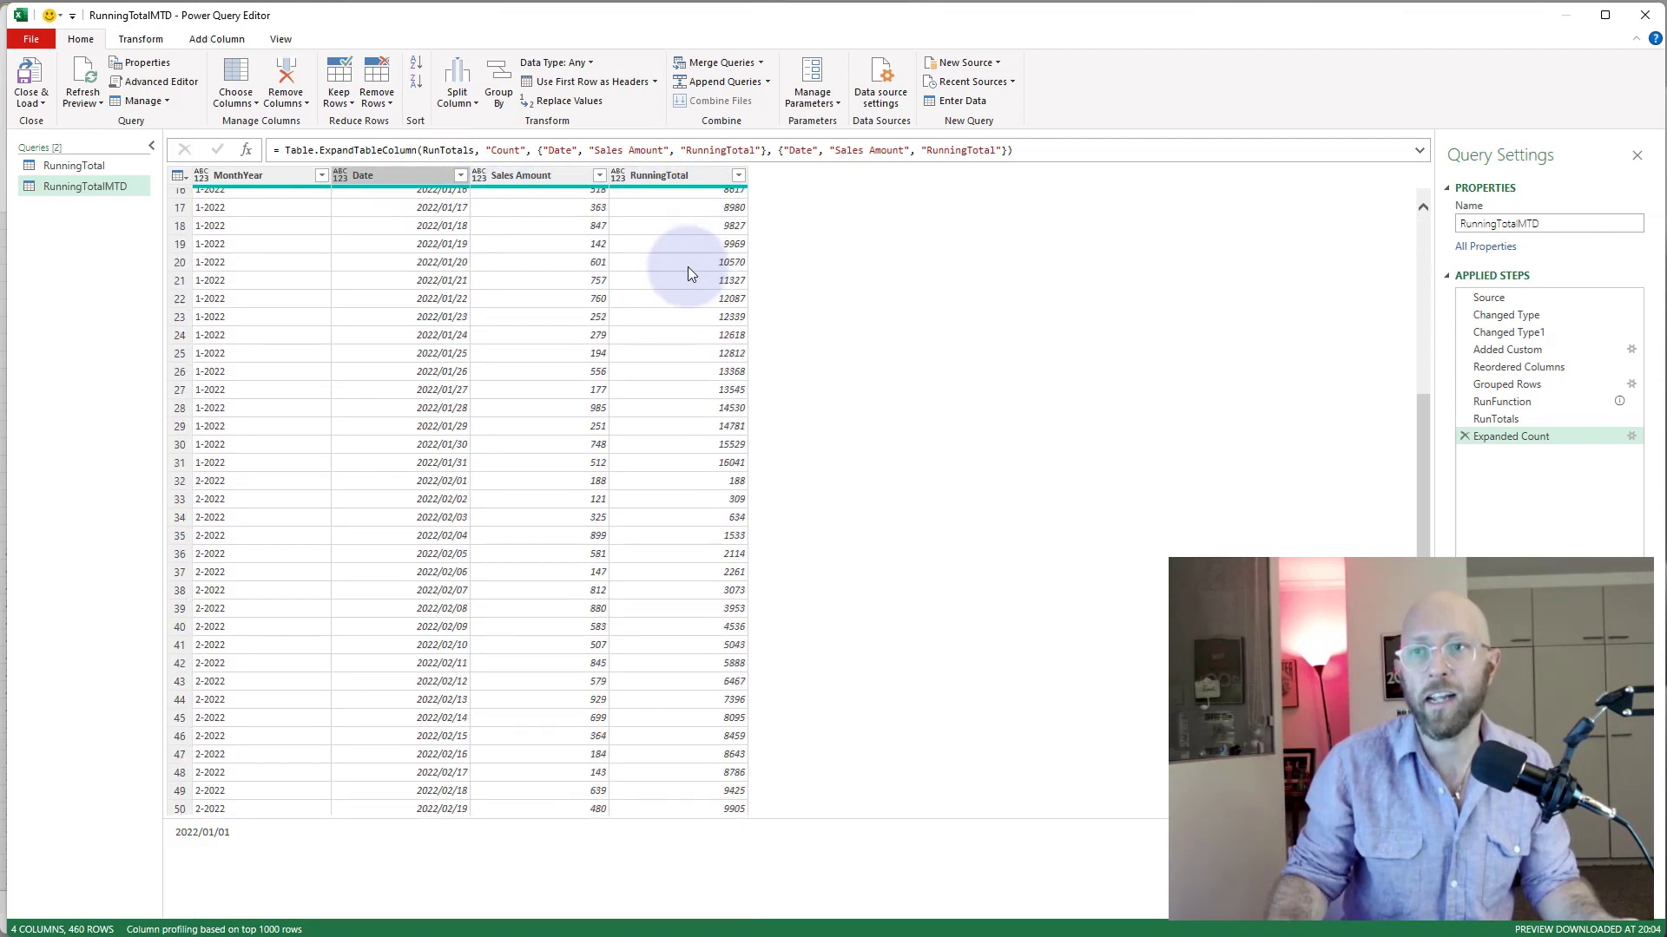
{"action": "left_click", "coordinate": [190, 441]}
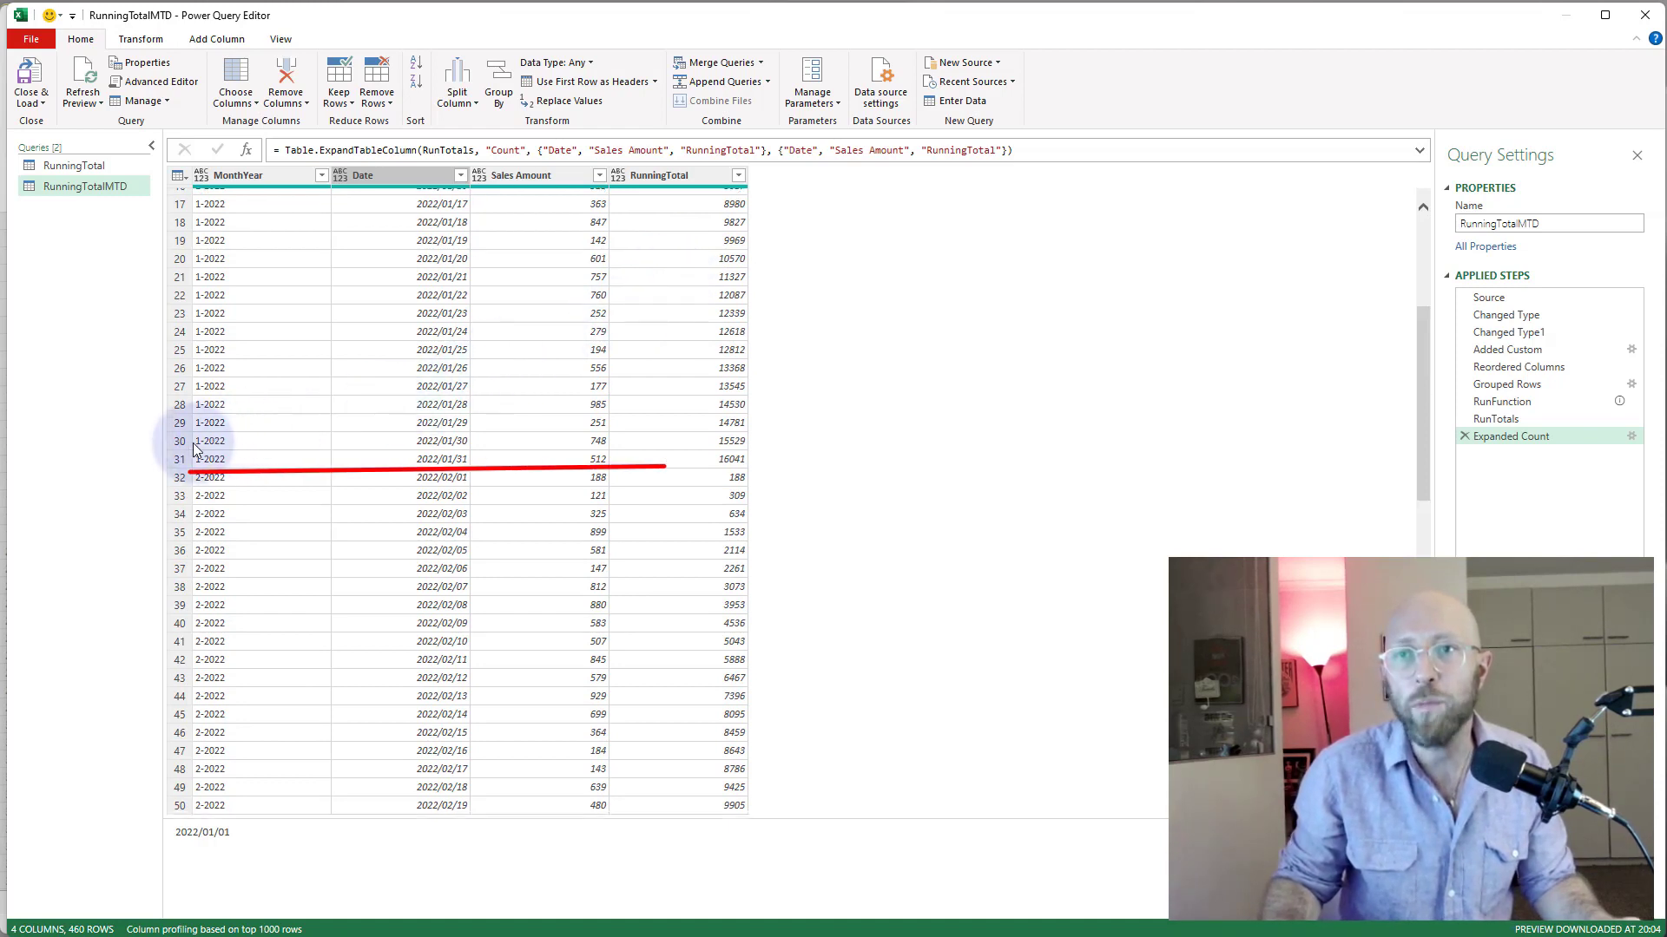
{"action": "left_click", "coordinate": [725, 462]}
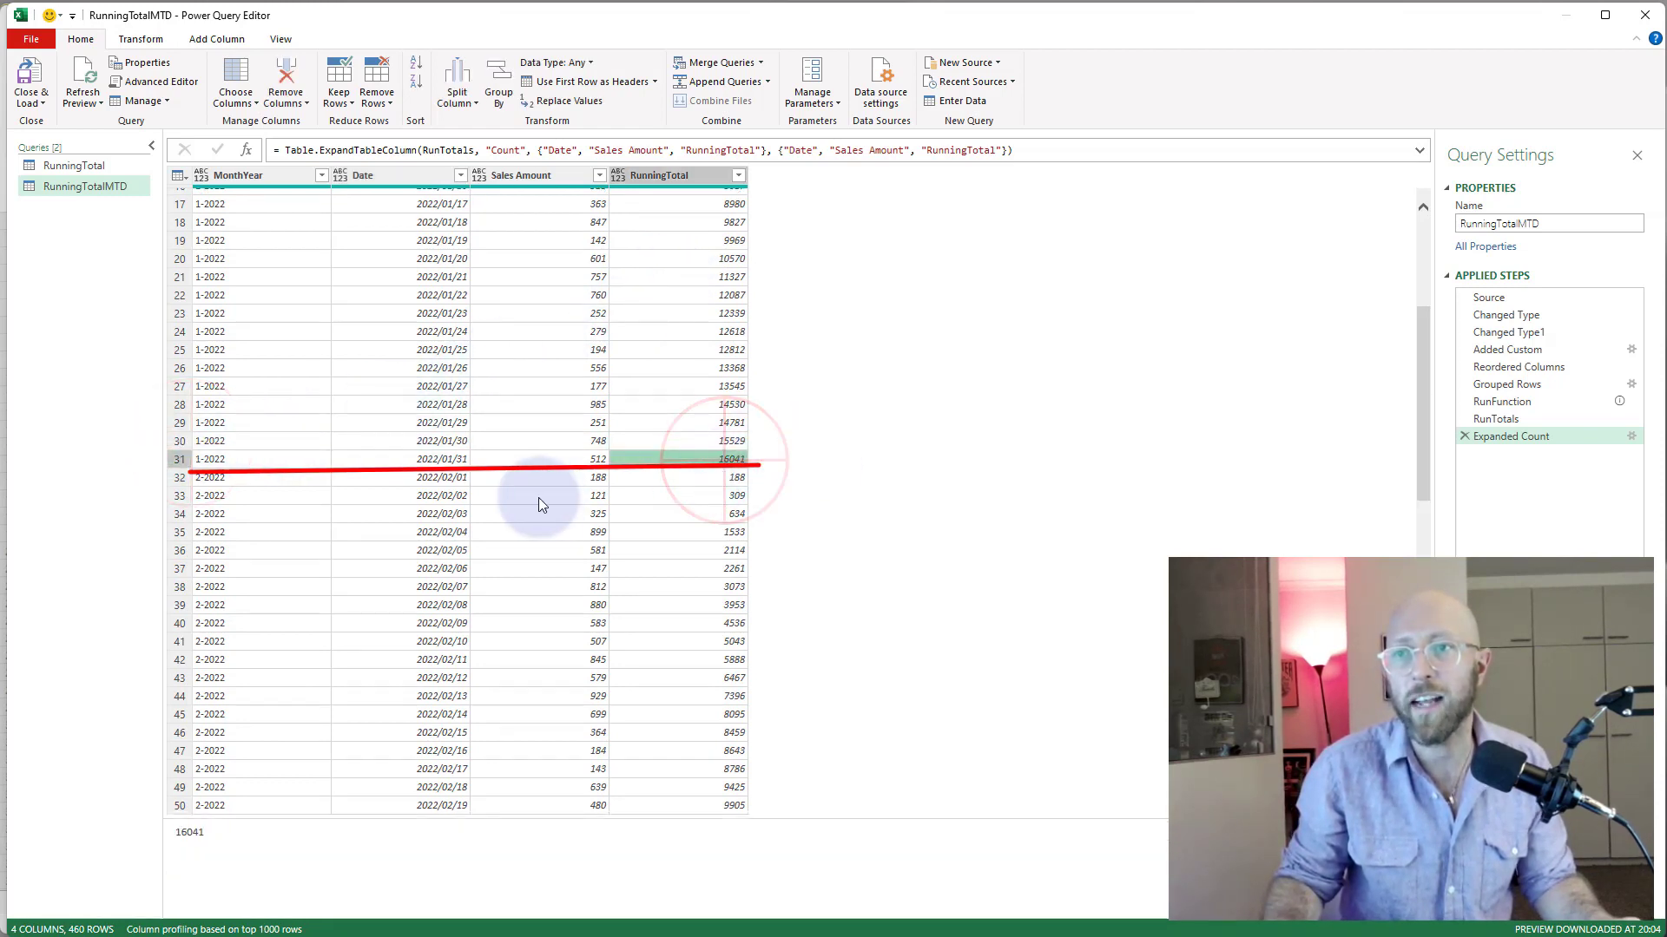
{"action": "left_click", "coordinate": [712, 479]}
{"action": "scroll", "coordinate": [698, 495], "scroll_direction": "down", "scroll_amount": 13}
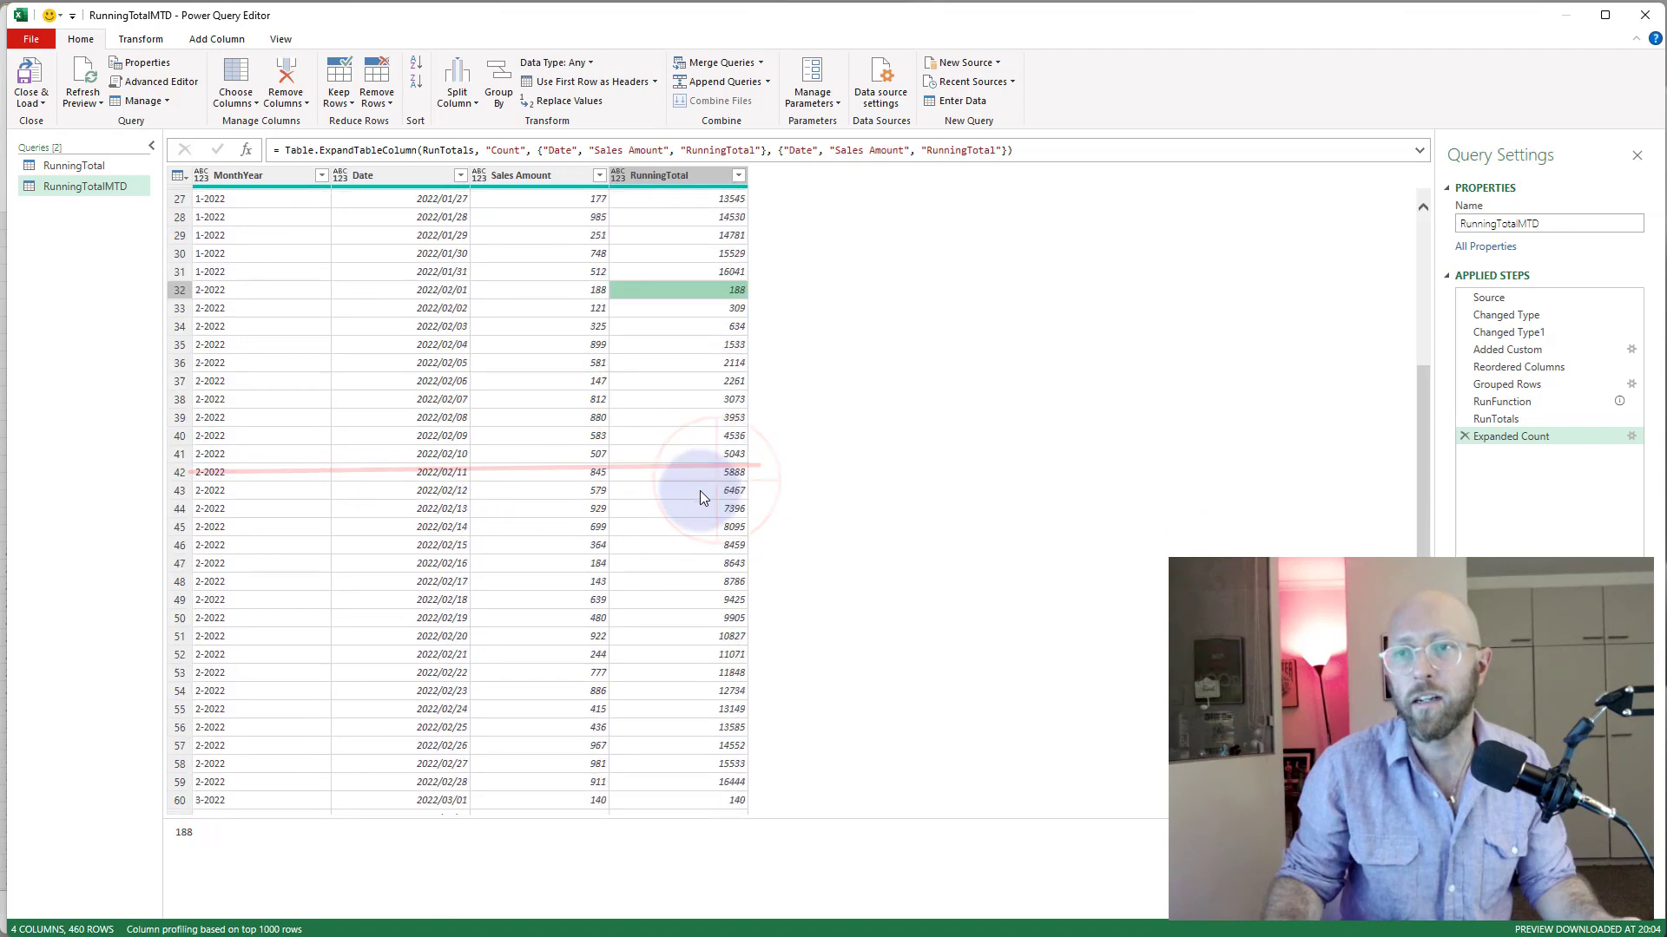
{"action": "left_click", "coordinate": [30, 76]}
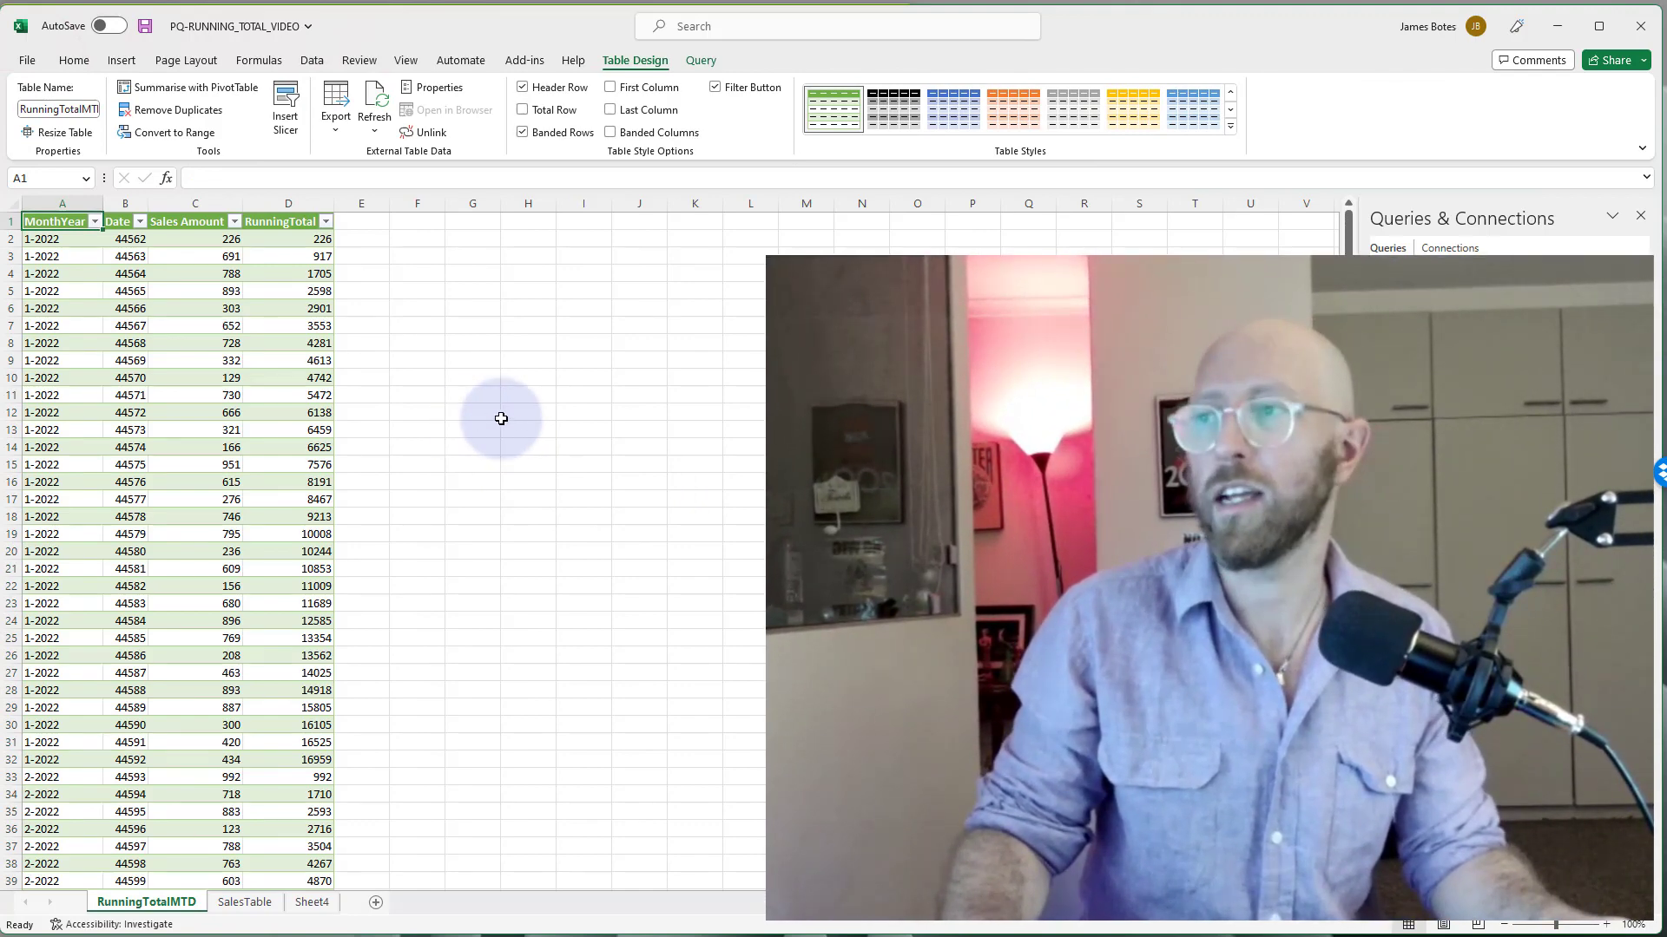
{"action": "left_click", "coordinate": [502, 415]}
{"action": "scroll", "coordinate": [364, 434], "scroll_direction": "down", "scroll_amount": 9}
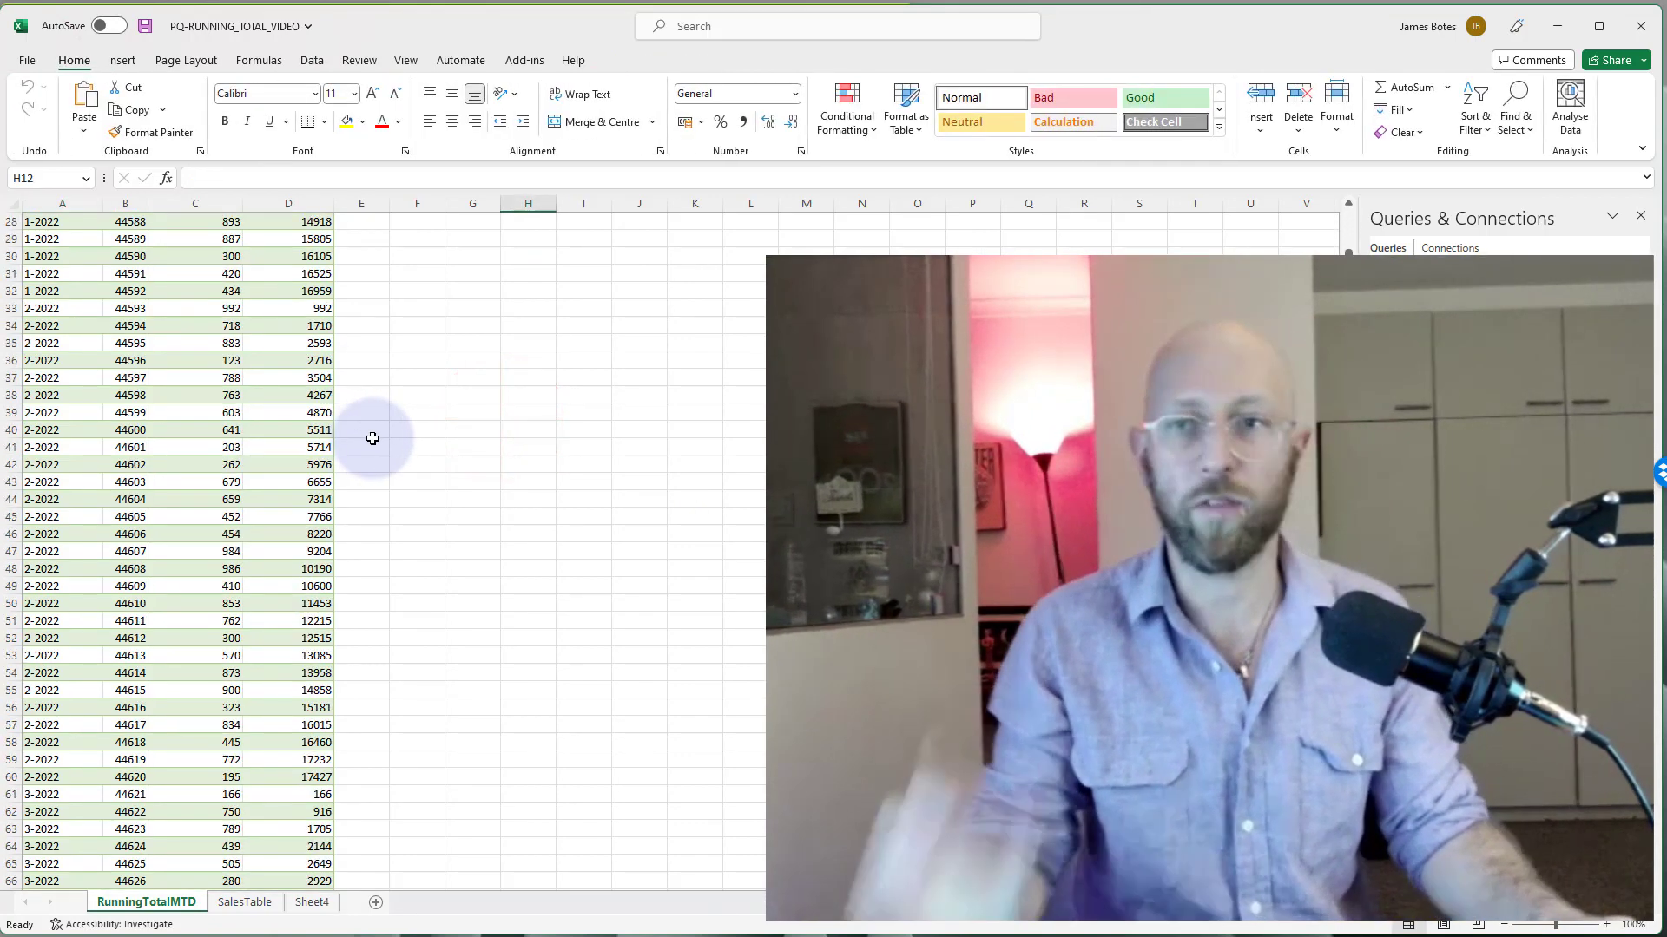